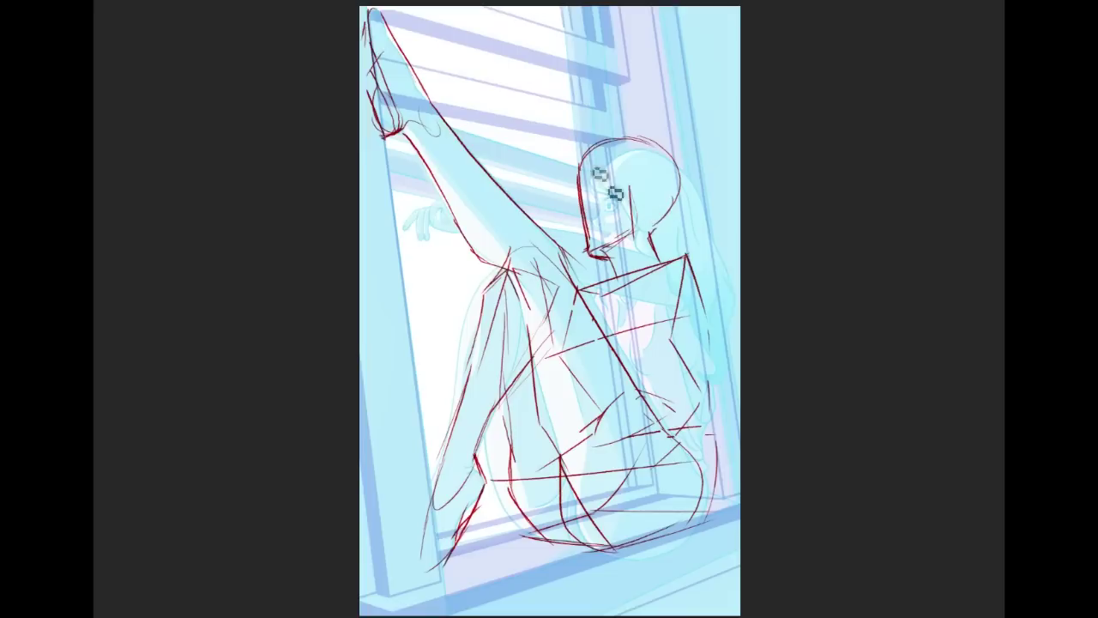
Step: Refine the back contour of the head and add the ear and the eye line across the face
drag(633, 191, 635, 233)
key(ctrl+z)
mouse_move(659, 148)
mouse_down()
mouse_move(694, 177)
mouse_move(651, 233)
mouse_up()
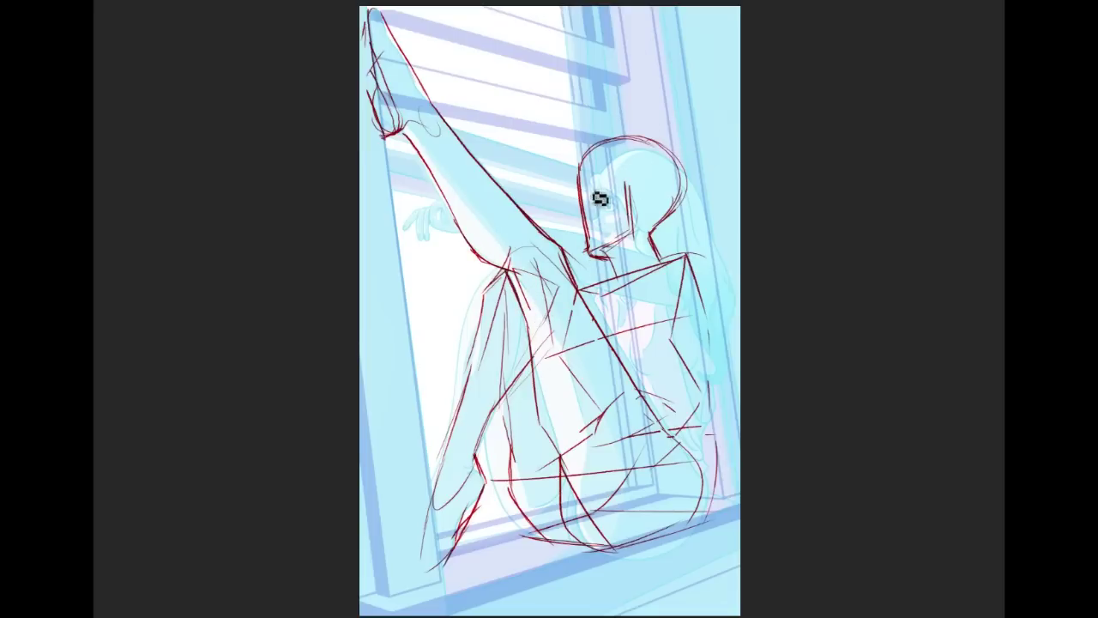
mouse_move(583, 202)
mouse_down()
mouse_move(656, 190)
mouse_move(644, 187)
mouse_move(654, 177)
mouse_move(668, 200)
mouse_move(648, 259)
mouse_move(634, 249)
mouse_move(634, 222)
mouse_up()
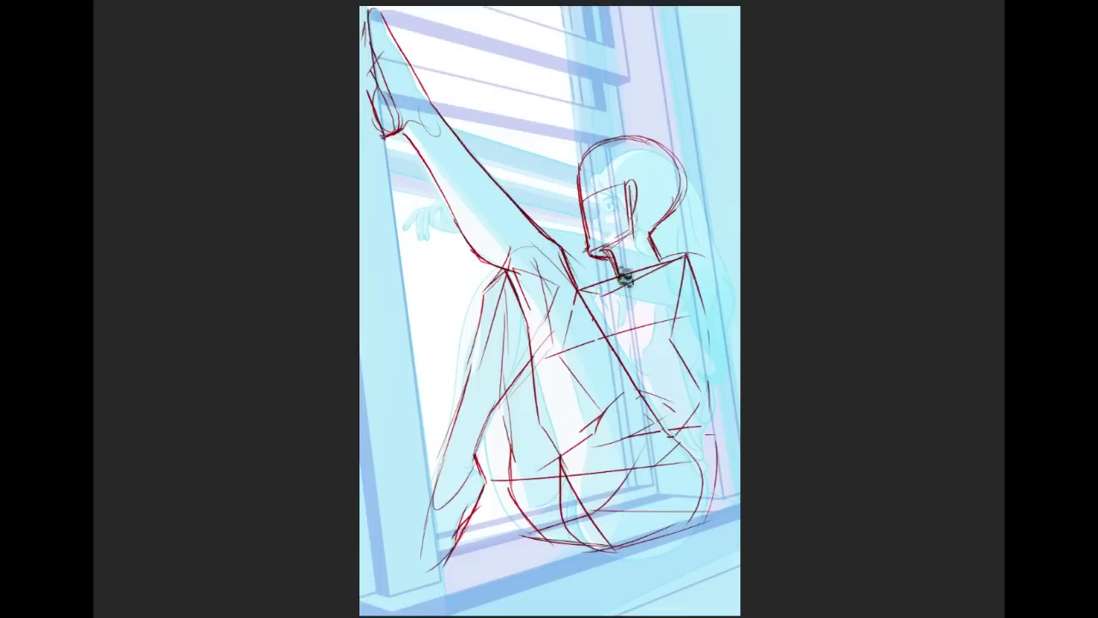
Step: Sketch the rounded shoulder on the far side of the neck with overlapping curved strokes and an oval
mouse_move(688, 255)
mouse_down()
mouse_move(714, 277)
mouse_move(711, 314)
mouse_up()
mouse_move(666, 257)
mouse_down()
mouse_move(703, 255)
mouse_move(713, 310)
mouse_up()
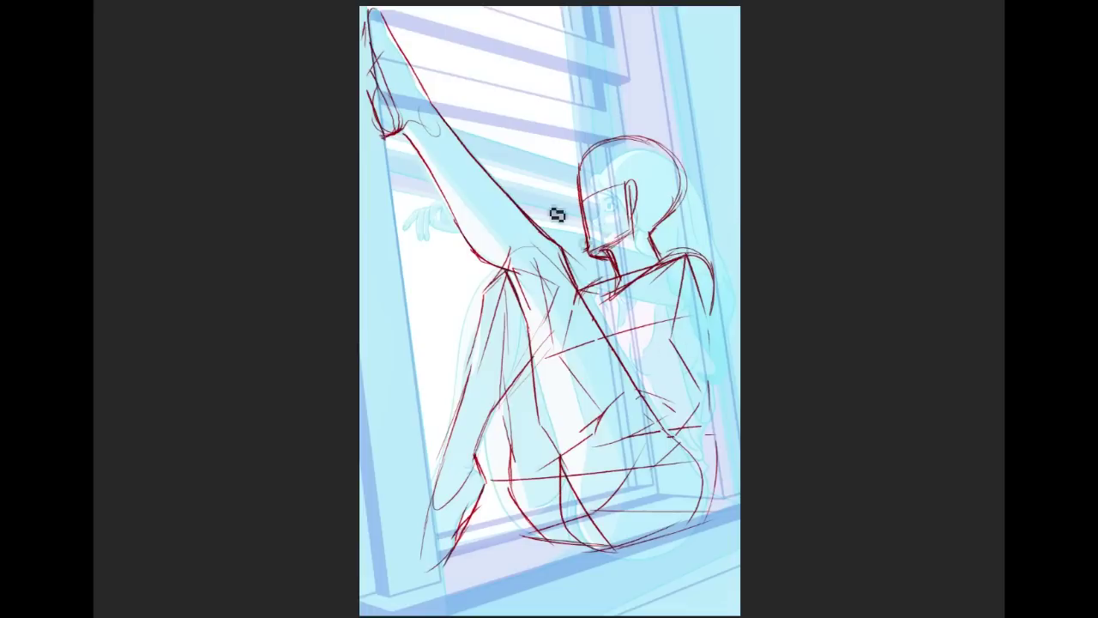
mouse_move(712, 300)
mouse_down()
mouse_move(688, 264)
mouse_move(706, 345)
mouse_move(668, 276)
mouse_move(702, 254)
mouse_up()
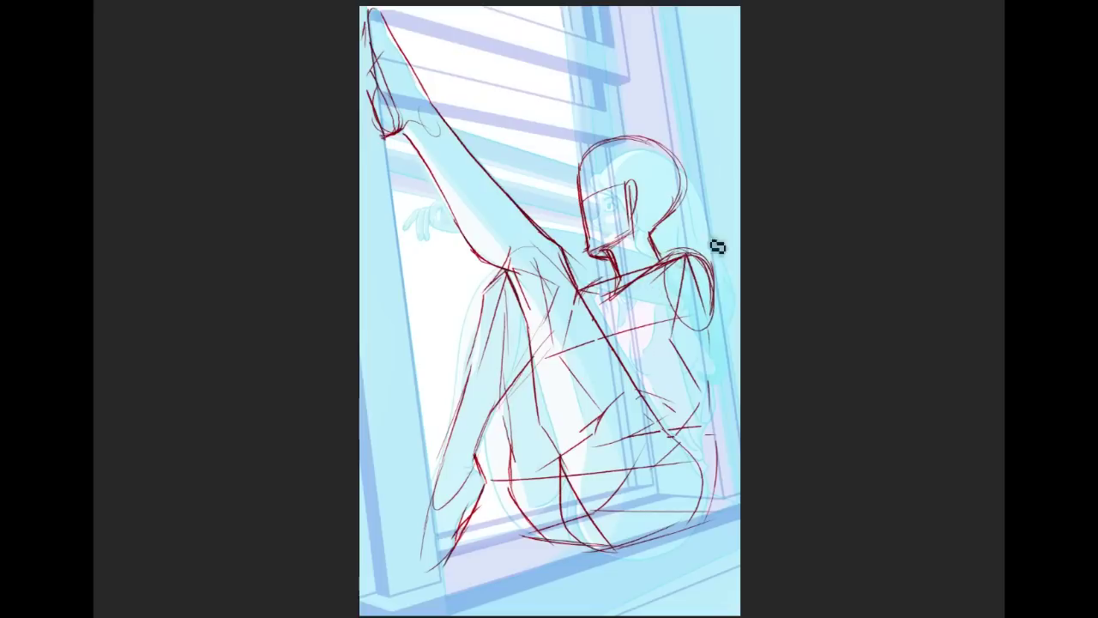
Step: Sketch the outer contour of the torso from below the shoulder down to the waist
mouse_move(718, 340)
mouse_down()
mouse_move(716, 412)
mouse_move(713, 393)
mouse_up()
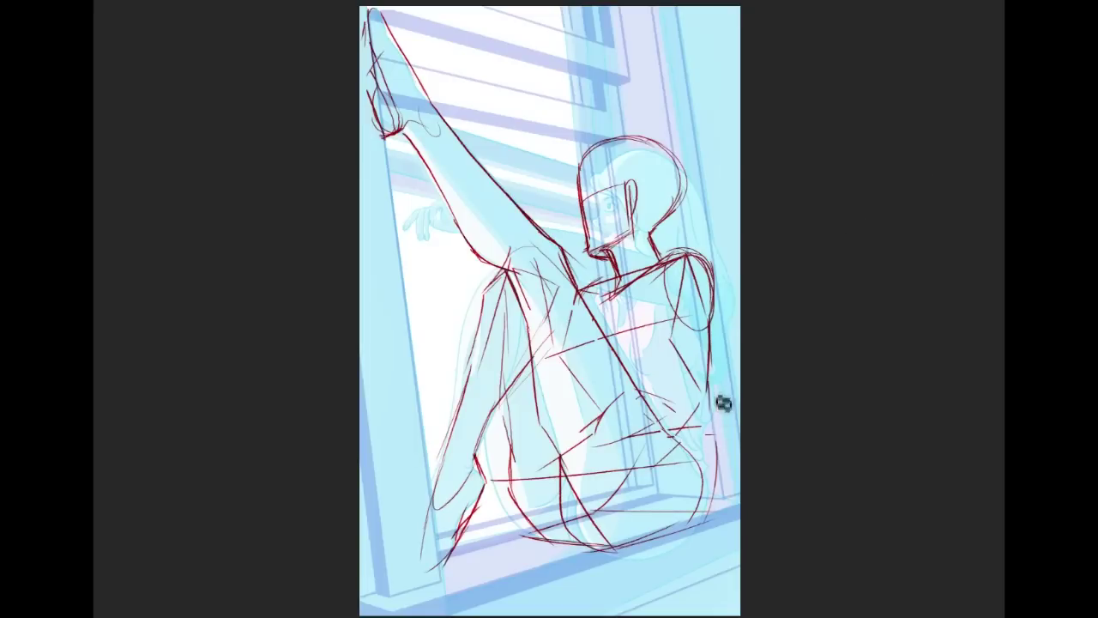
key(ctrl+z)
drag(711, 372, 740, 499)
key(ctrl+z)
drag(711, 328, 697, 414)
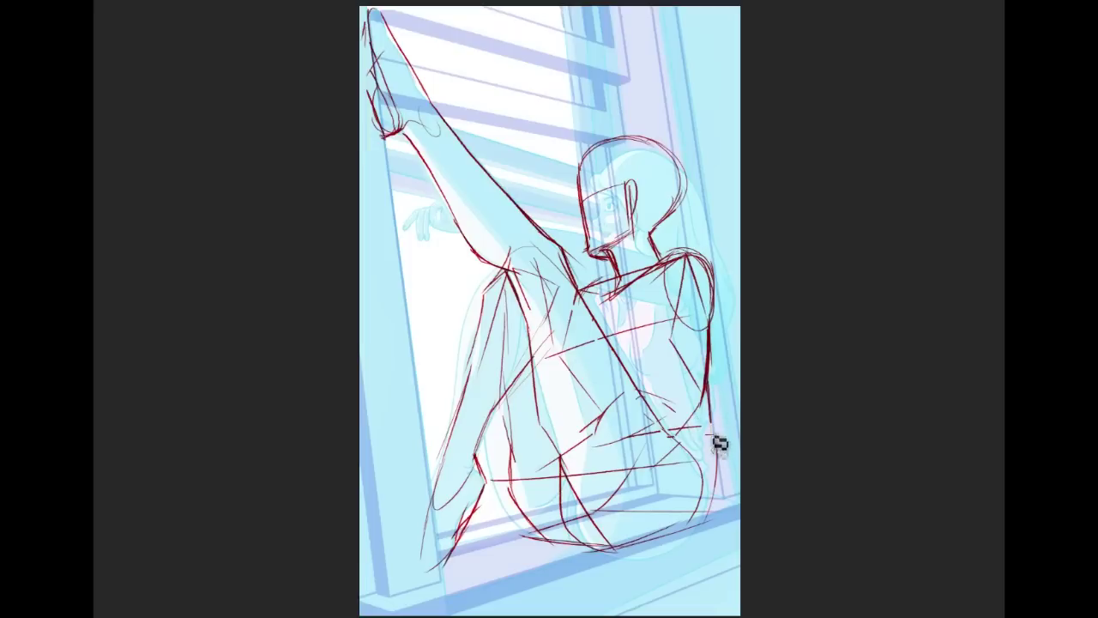
Step: Continue the outer contour from the waist around the hip toward the window sill
mouse_move(708, 396)
mouse_down()
mouse_move(717, 473)
mouse_move(688, 542)
mouse_up()
key(ctrl+z)
drag(715, 451, 681, 541)
key(ctrl+z)
drag(716, 463, 681, 527)
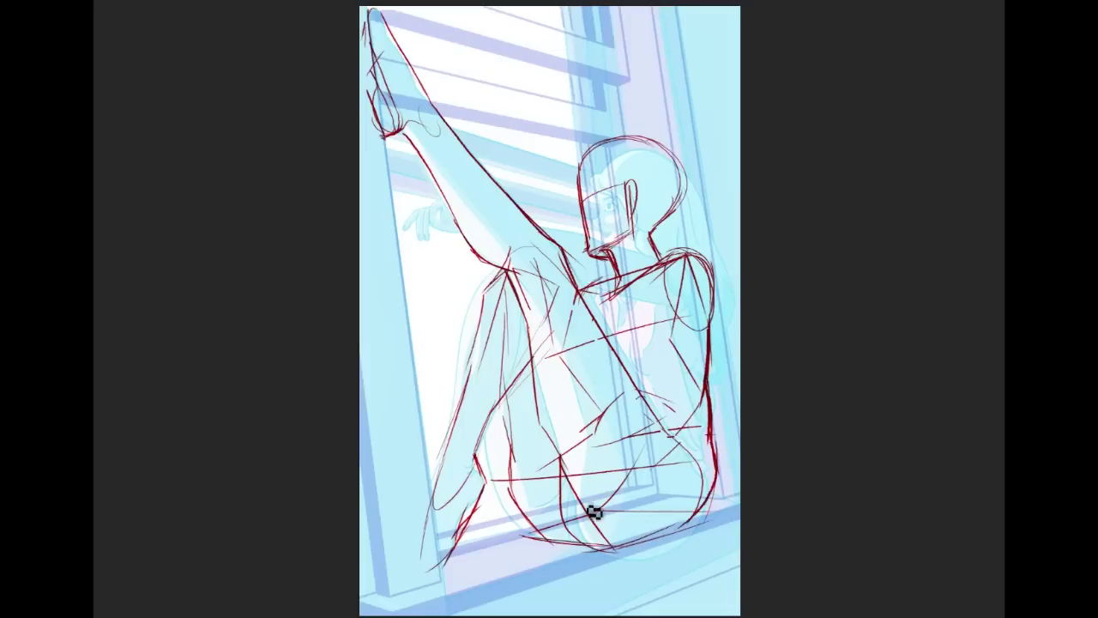
Step: Strengthen the inner curve of the pelvis from the waist down to the seat
drag(670, 436, 701, 491)
key(ctrl+z)
drag(670, 436, 701, 491)
mouse_move(674, 439)
mouse_down()
mouse_move(698, 459)
mouse_move(684, 521)
mouse_up()
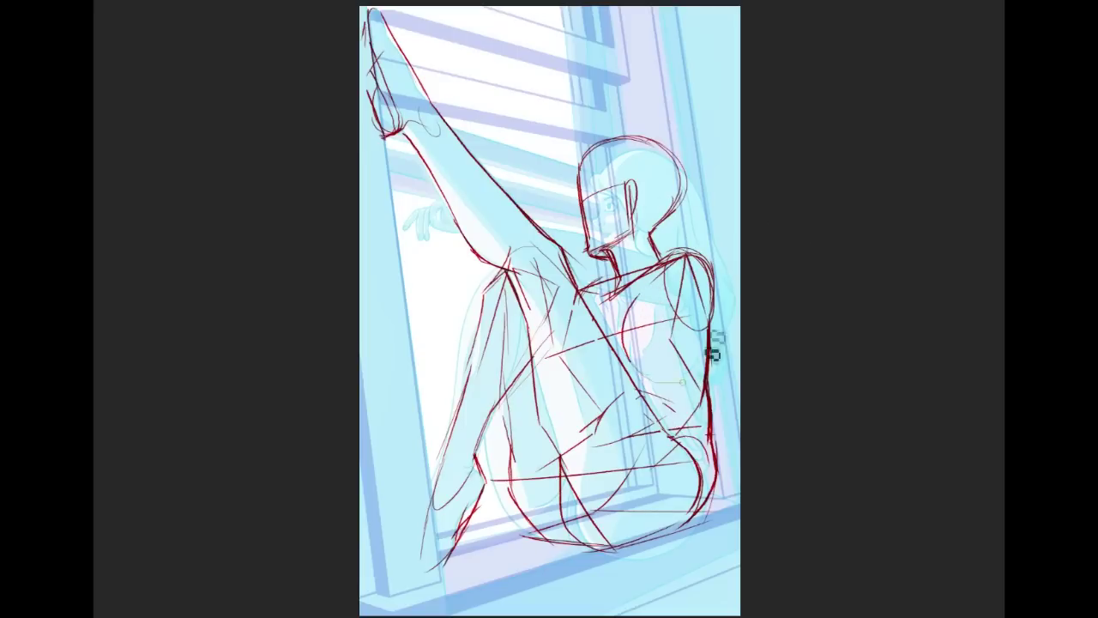
Step: Sketch the rounded chest and the front contour of the torso, and add an oval inside the hips
drag(644, 309, 644, 388)
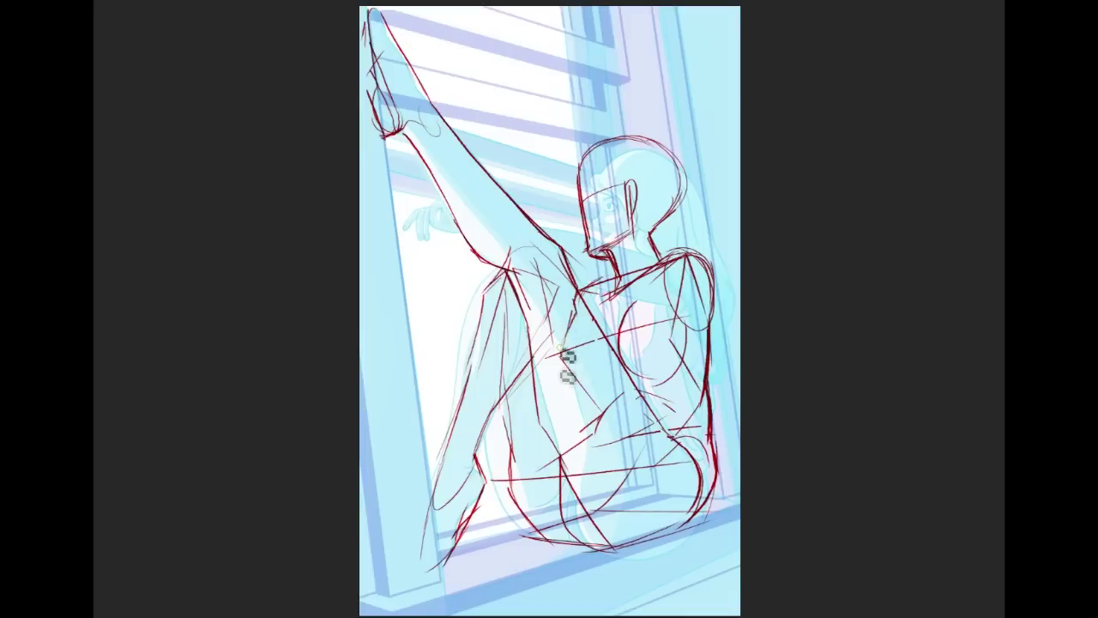
mouse_move(577, 321)
mouse_down()
mouse_move(571, 383)
mouse_move(601, 414)
mouse_move(593, 437)
mouse_up()
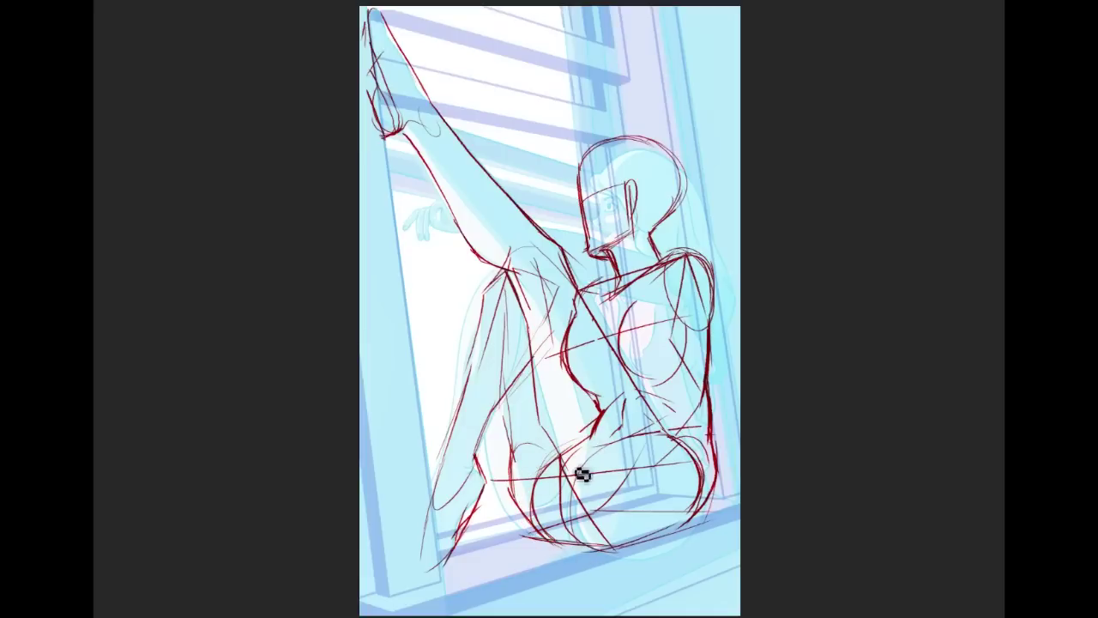
drag(566, 451, 666, 497)
mouse_move(399, 231)
mouse_down()
mouse_move(404, 318)
mouse_move(398, 232)
mouse_move(441, 282)
mouse_move(414, 235)
mouse_up()
key(ctrl+z)
key(ctrl+z)
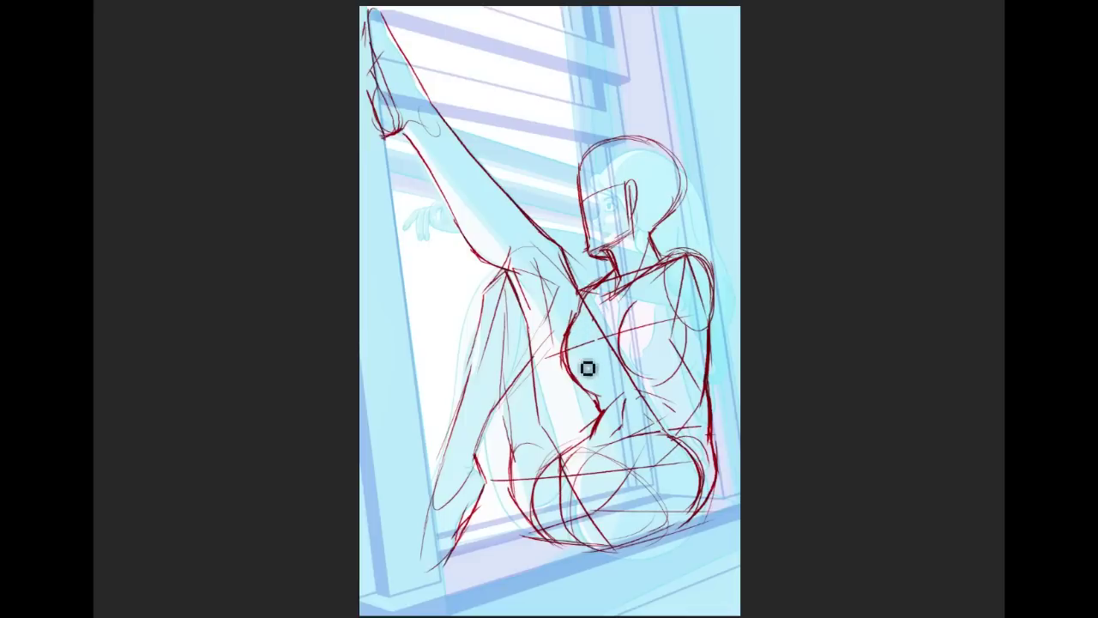
Step: Choose a thin tapered brush tip from the brush presets
click(111, 5)
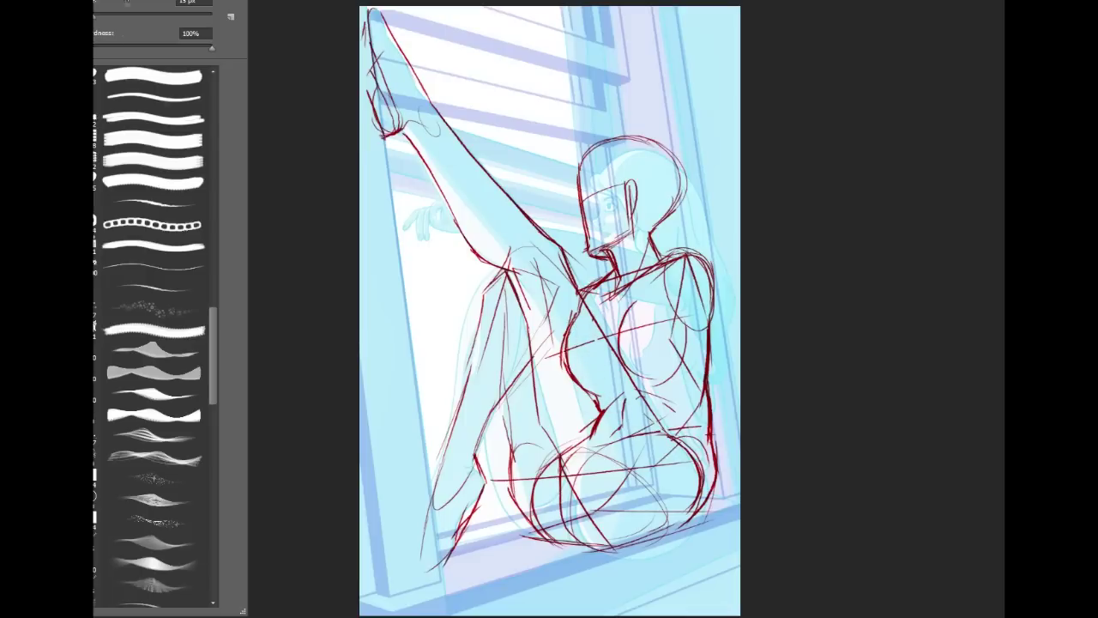
click(173, 205)
click(597, 343)
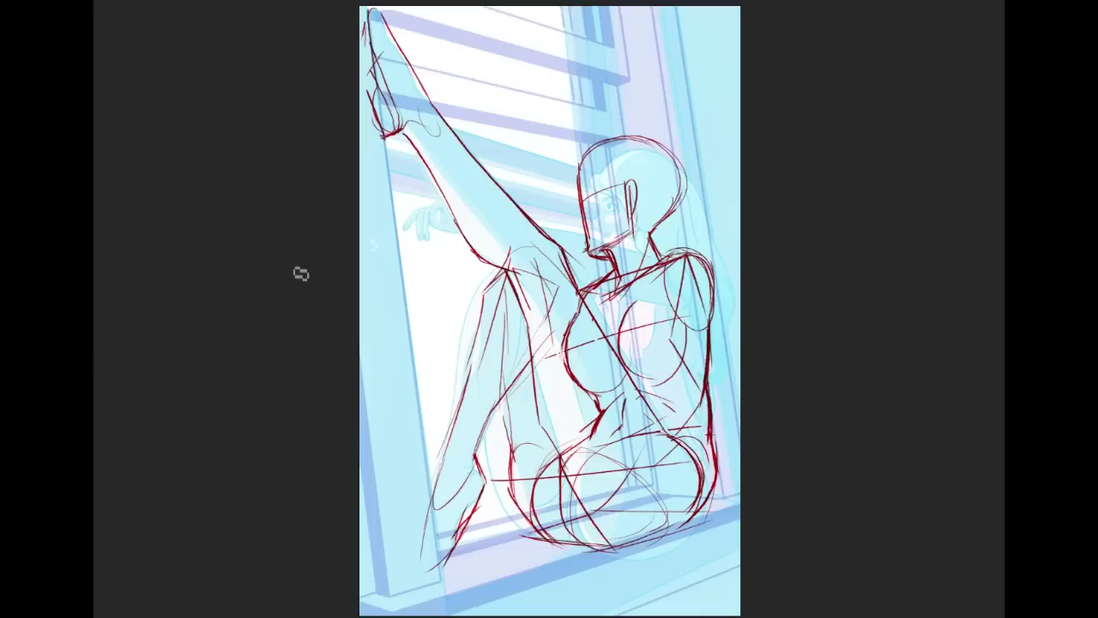
Step: Set the foreground color to bright green, #73c400
click(86, 302)
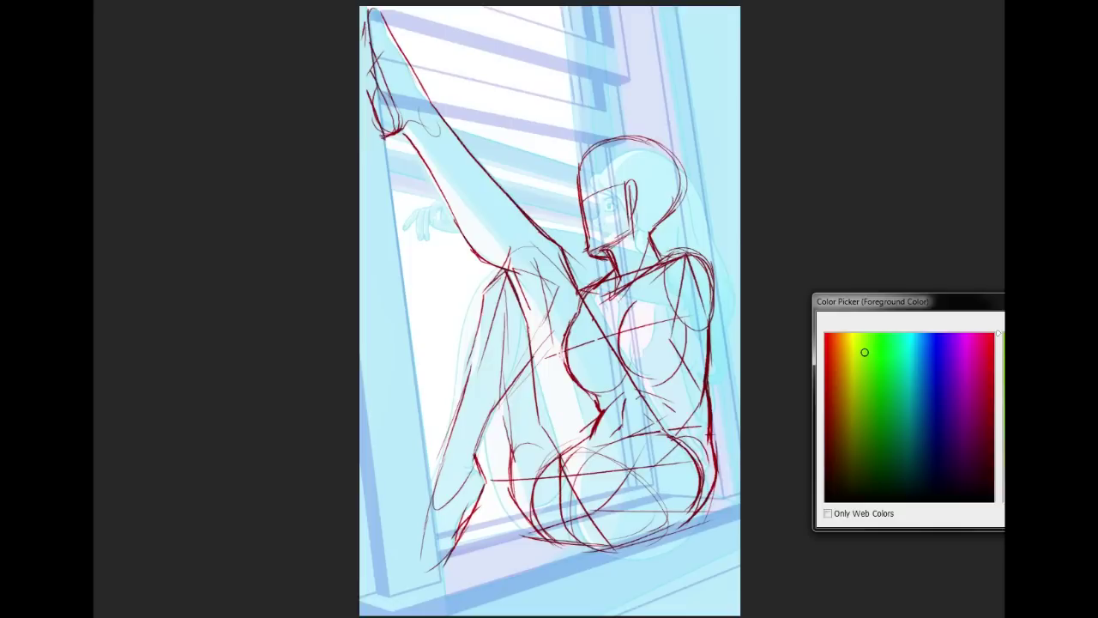
click(1025, 440)
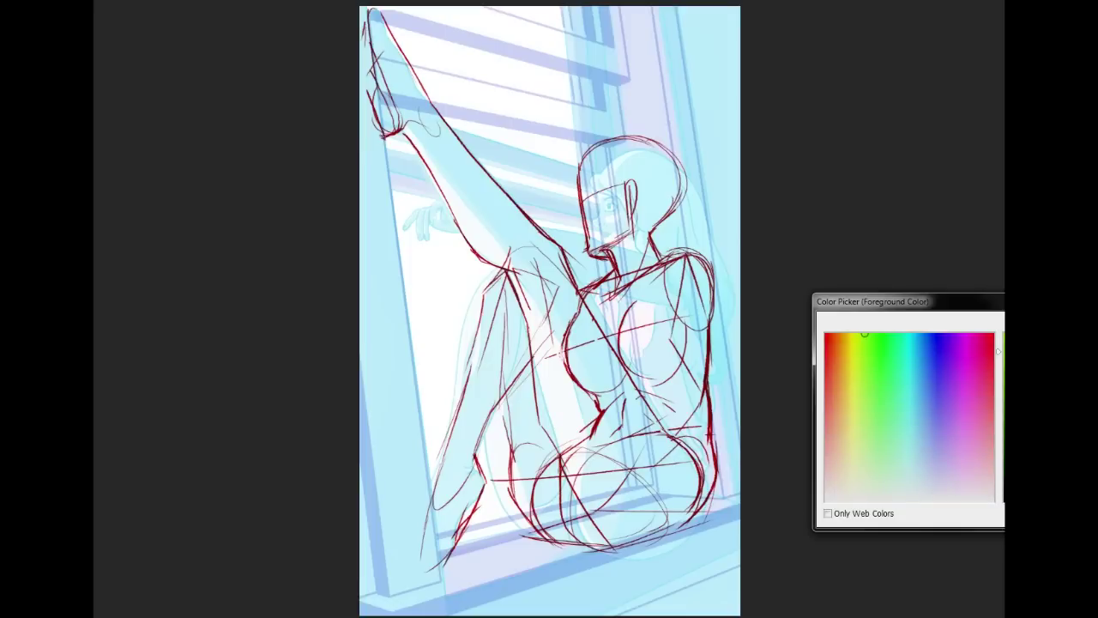
drag(981, 296, 713, 239)
drag(743, 338, 741, 319)
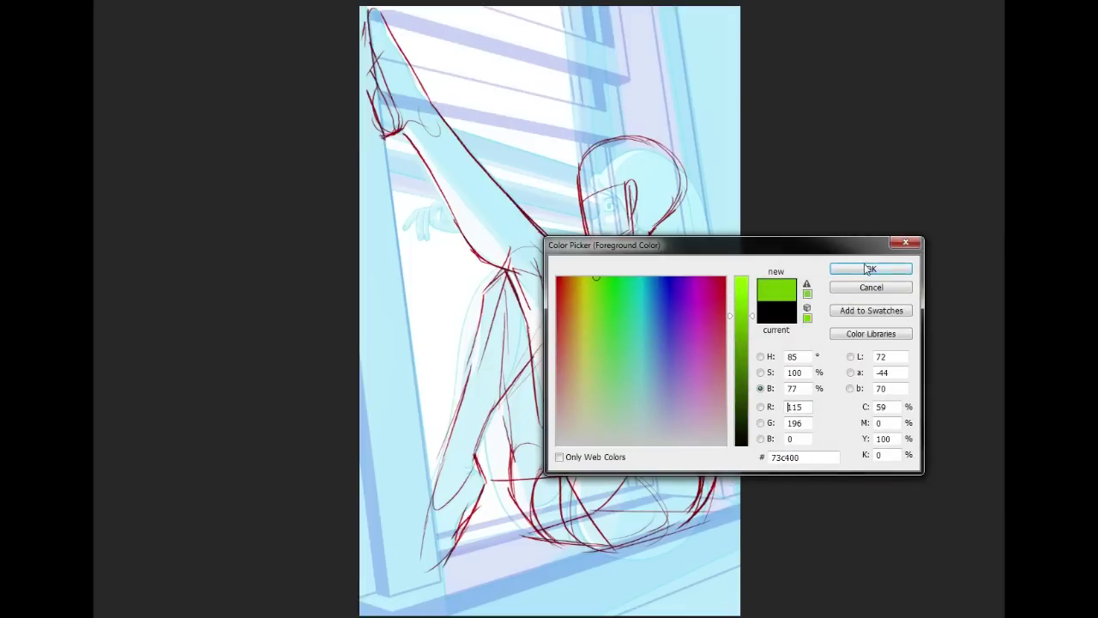
click(868, 269)
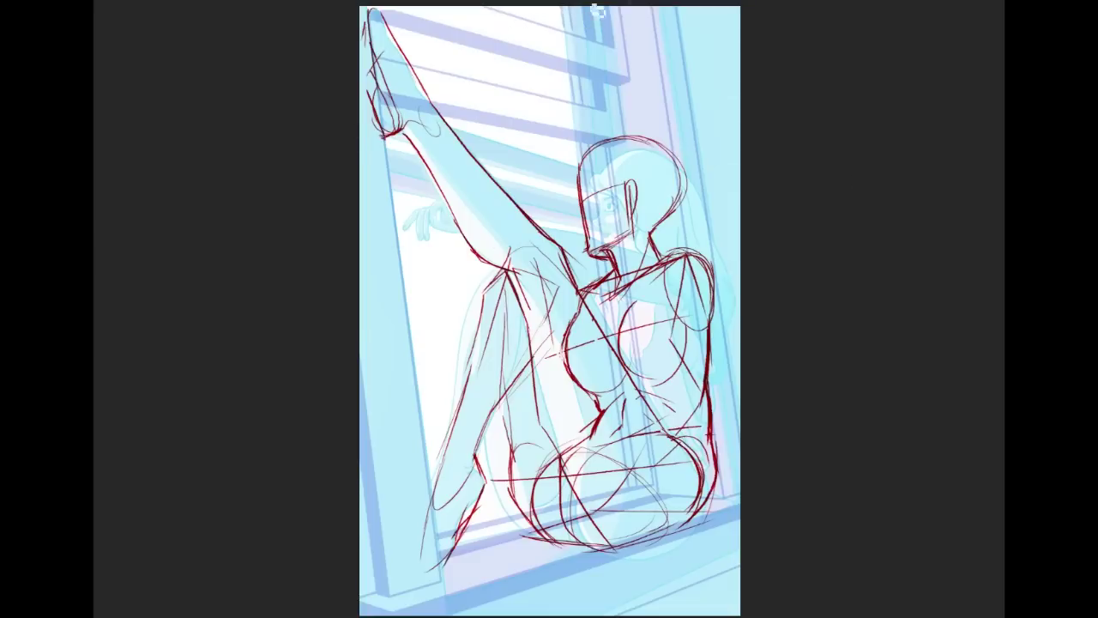
key(ctrl+z)
key(ctrl+z)
key(ctrl+z)
key(ctrl+z)
key(ctrl+z)
key(ctrl+z)
key(ctrl+z)
key(ctrl+z)
key(ctrl+shift+z)
key(ctrl+shift+z)
key(ctrl+shift+z)
key(ctrl+shift+z)
key(ctrl+shift+z)
key(ctrl+shift+z)
key(ctrl+shift+z)
key(ctrl+shift+z)
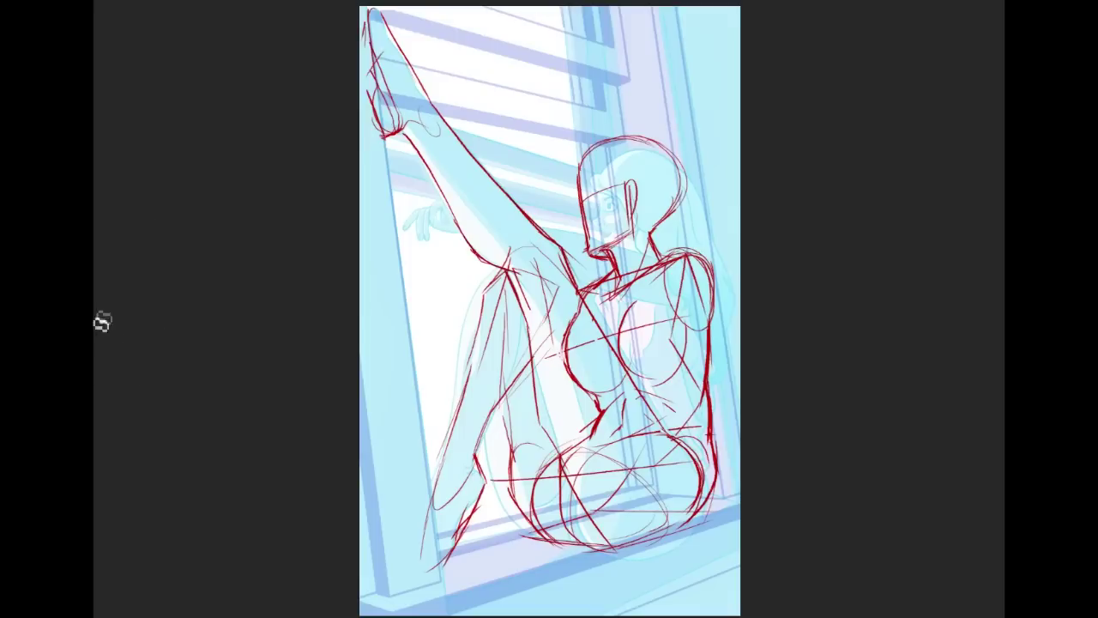
Step: Enable Color Dynamics for the brush, with foreground/background jitter at 100% and its control set to Fade at 500
key(F5)
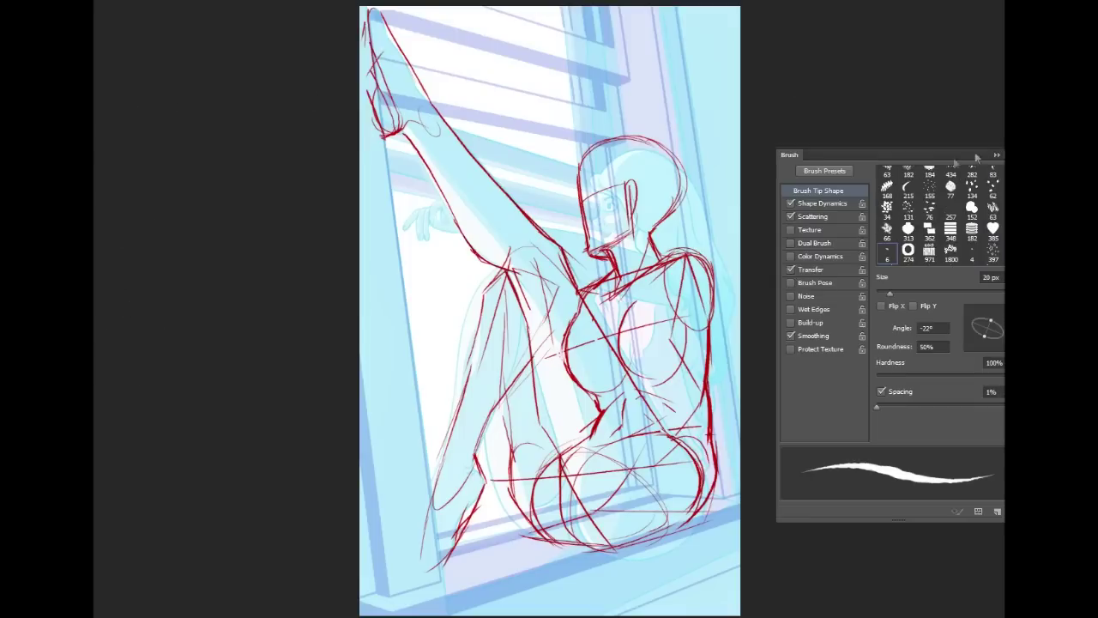
drag(905, 155, 489, 138)
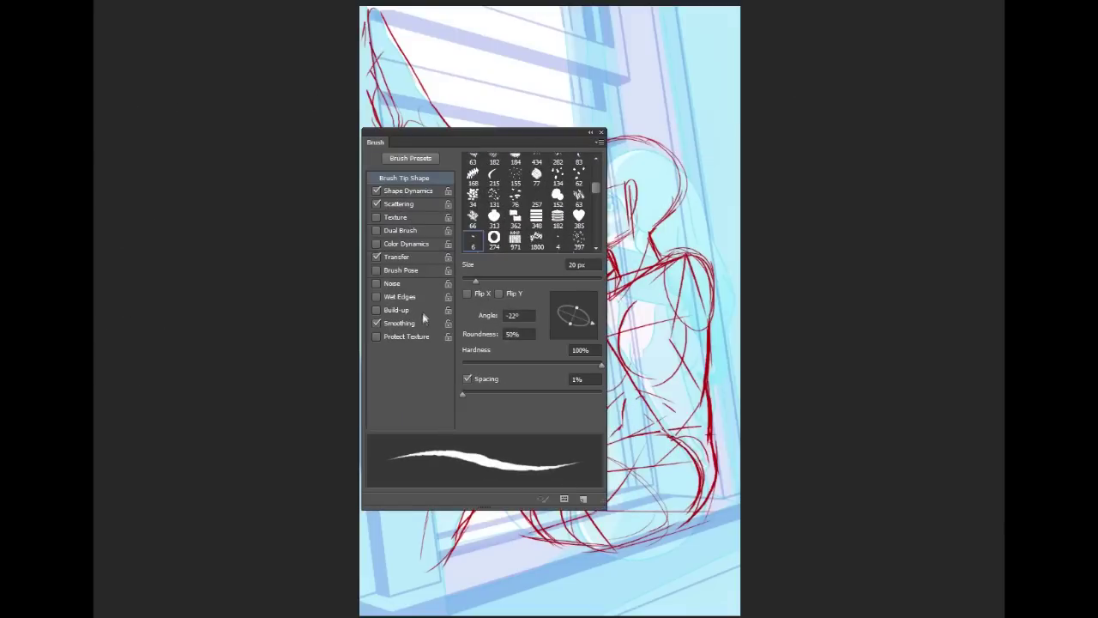
click(416, 245)
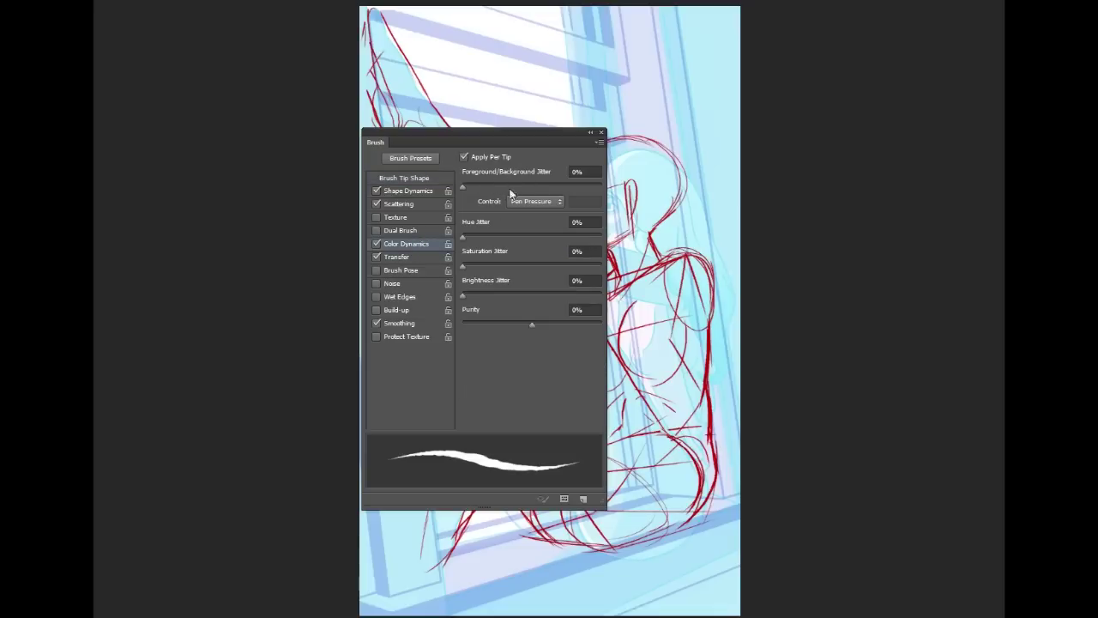
click(533, 202)
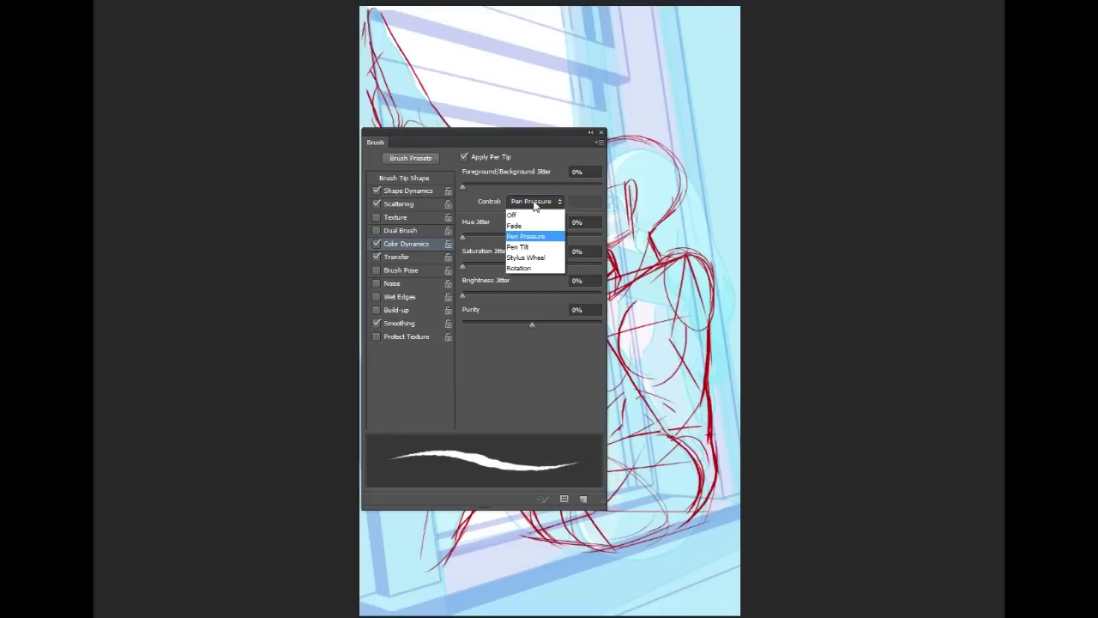
click(515, 225)
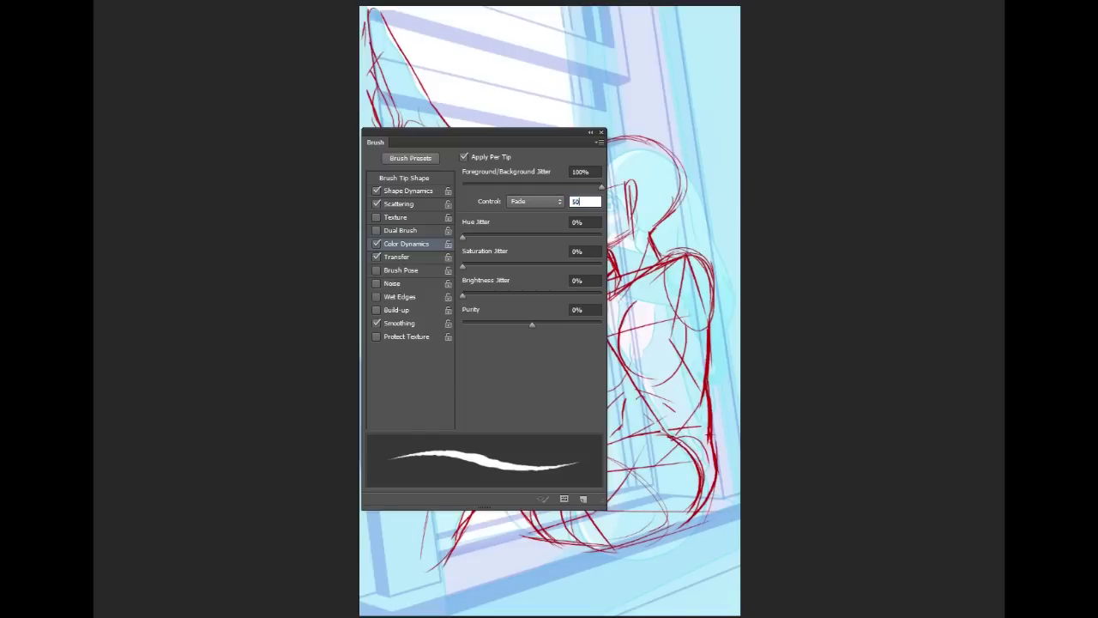
Step: Scribble a long test stroke over the figure to try the color fade, and undo it
mouse_move(508, 134)
mouse_down()
mouse_move(993, 103)
mouse_move(977, 103)
mouse_up()
mouse_move(559, 120)
mouse_down()
mouse_move(503, 215)
mouse_move(415, 287)
mouse_move(592, 458)
mouse_move(569, 375)
mouse_move(446, 397)
mouse_move(606, 219)
mouse_up()
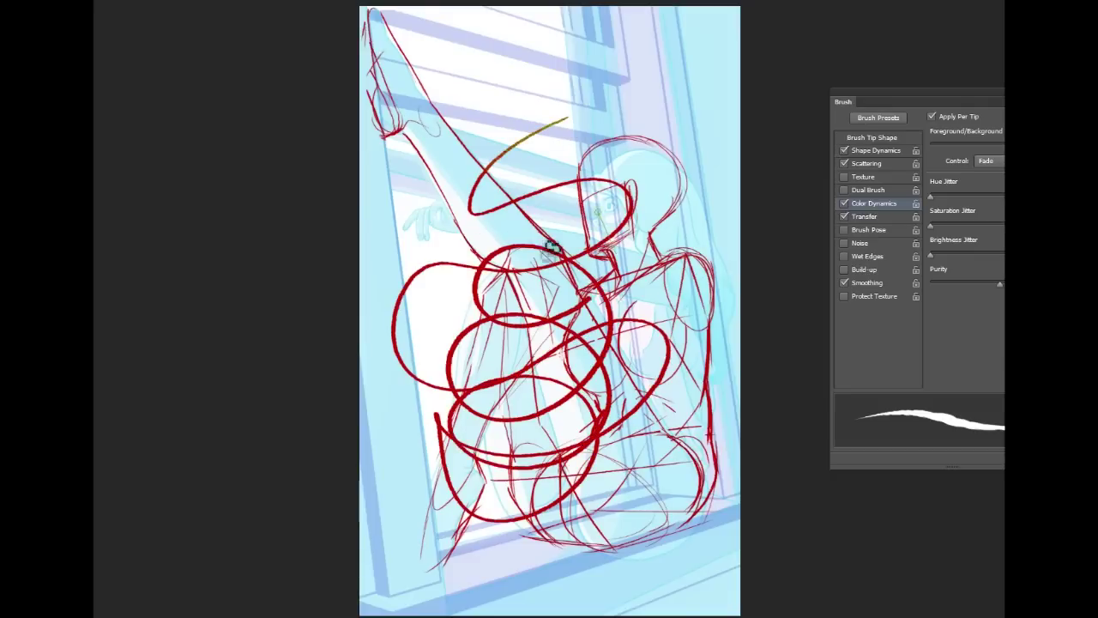
key(ctrl+z)
Step: Turn the foreground/background jitter control off, try the brush with a test scribble, and undo it
mouse_move(961, 94)
mouse_down()
mouse_move(547, 105)
mouse_move(567, 104)
mouse_up()
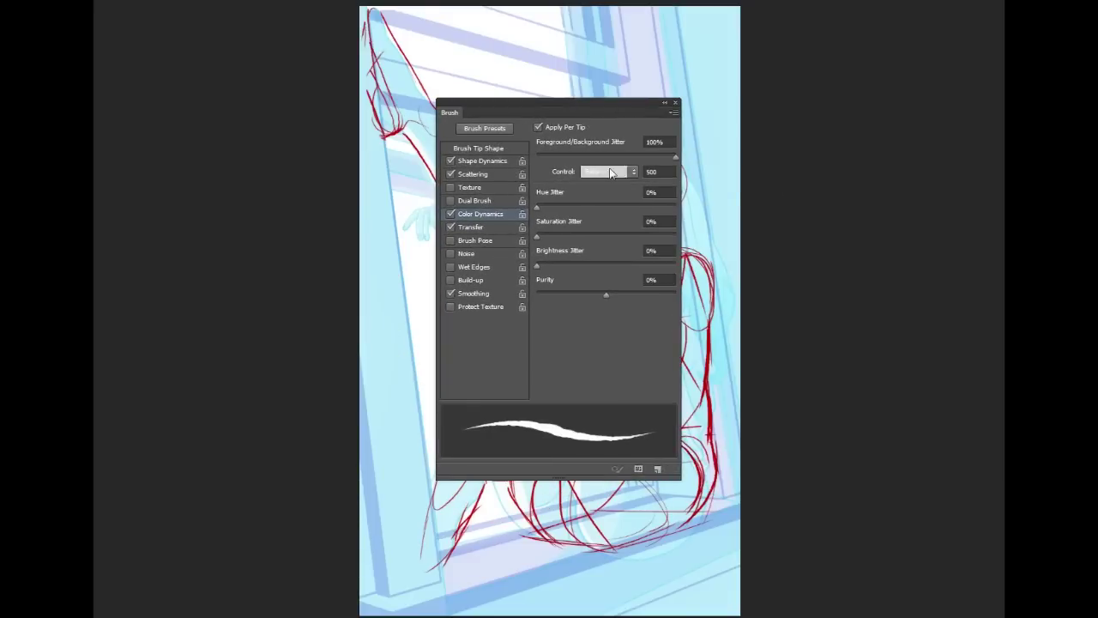
click(611, 172)
click(622, 184)
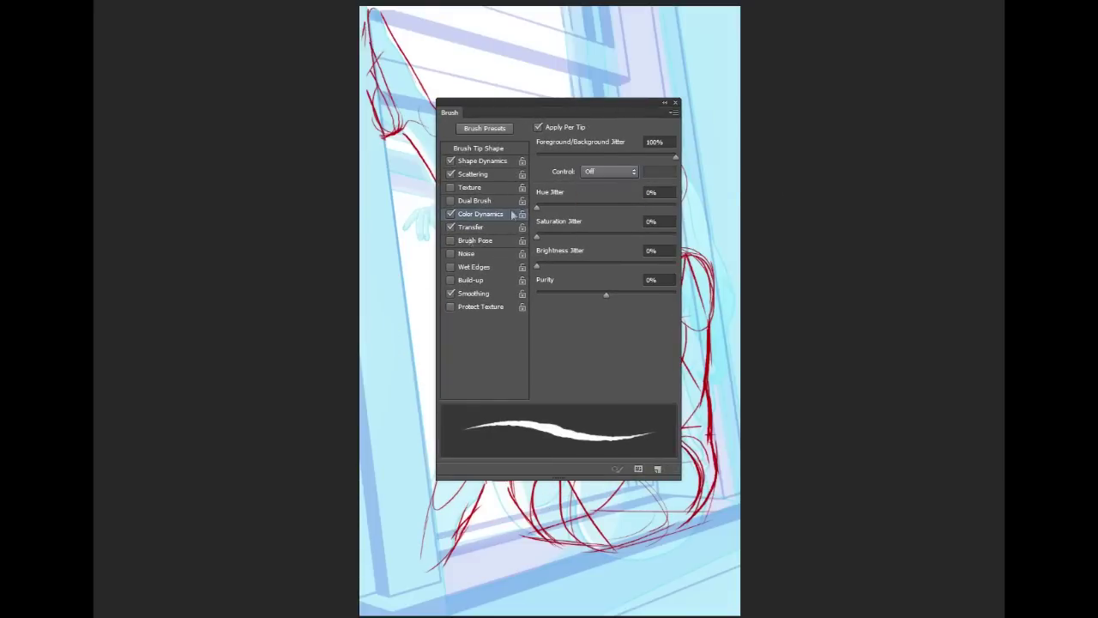
mouse_move(382, 291)
mouse_down()
mouse_move(434, 507)
mouse_move(591, 498)
mouse_up()
key(ctrl+z)
Step: Set the jitter control back to Fade with foreground/background jitter at 0%, and undo the test scribble made with it
click(599, 174)
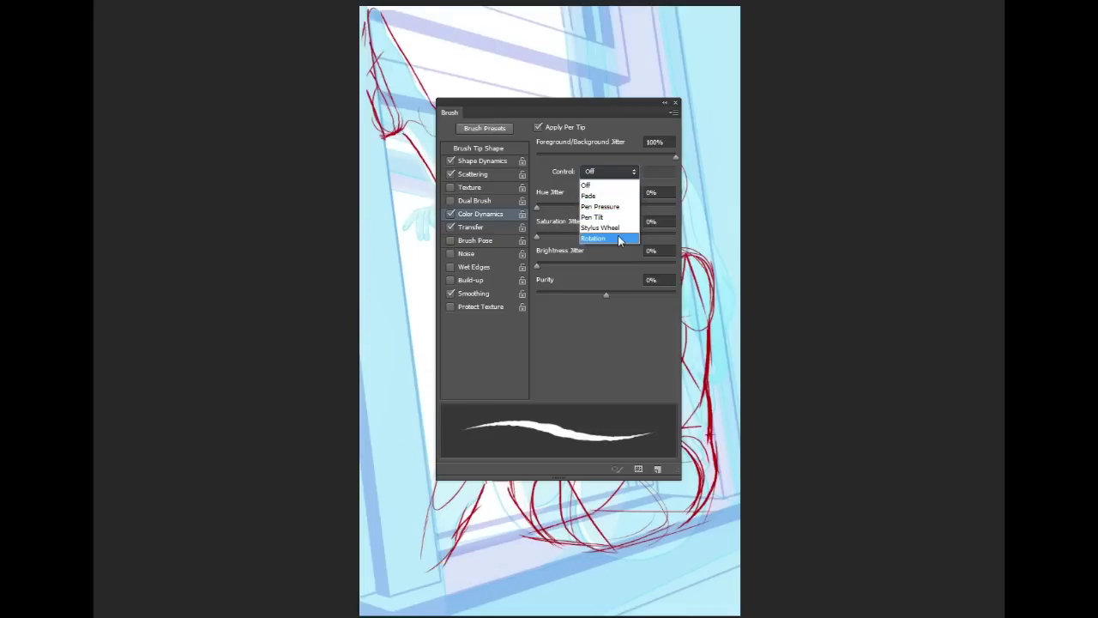
click(573, 167)
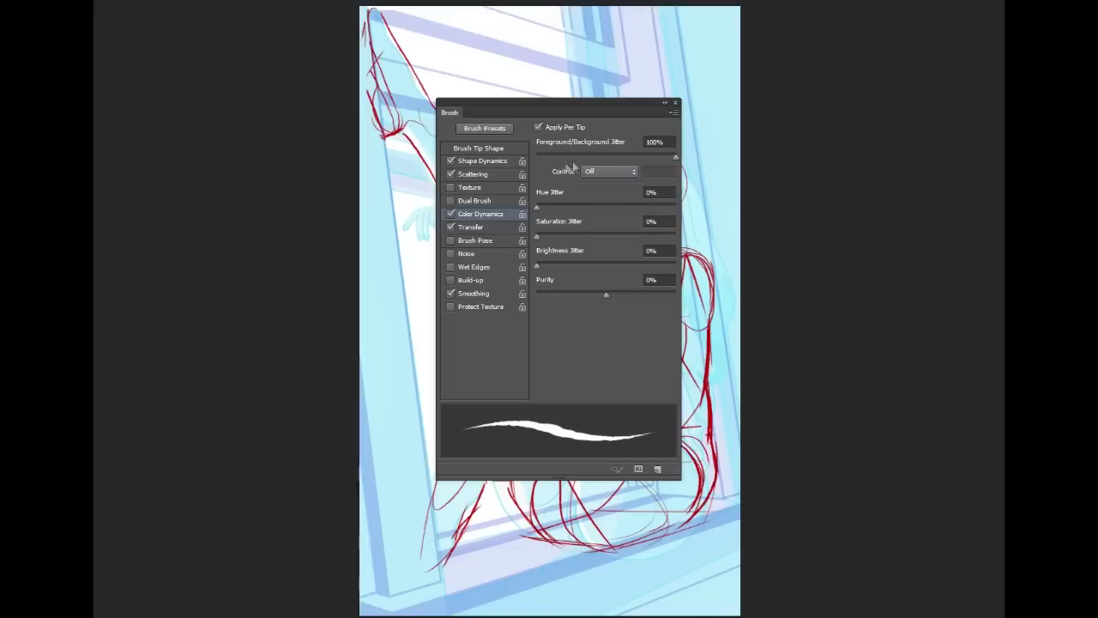
click(622, 179)
click(615, 184)
click(607, 176)
click(621, 194)
mouse_move(396, 266)
mouse_down()
mouse_move(424, 332)
mouse_move(369, 439)
mouse_move(474, 524)
mouse_move(518, 593)
mouse_move(636, 511)
mouse_move(708, 518)
mouse_move(618, 559)
mouse_up()
key(ctrl+z)
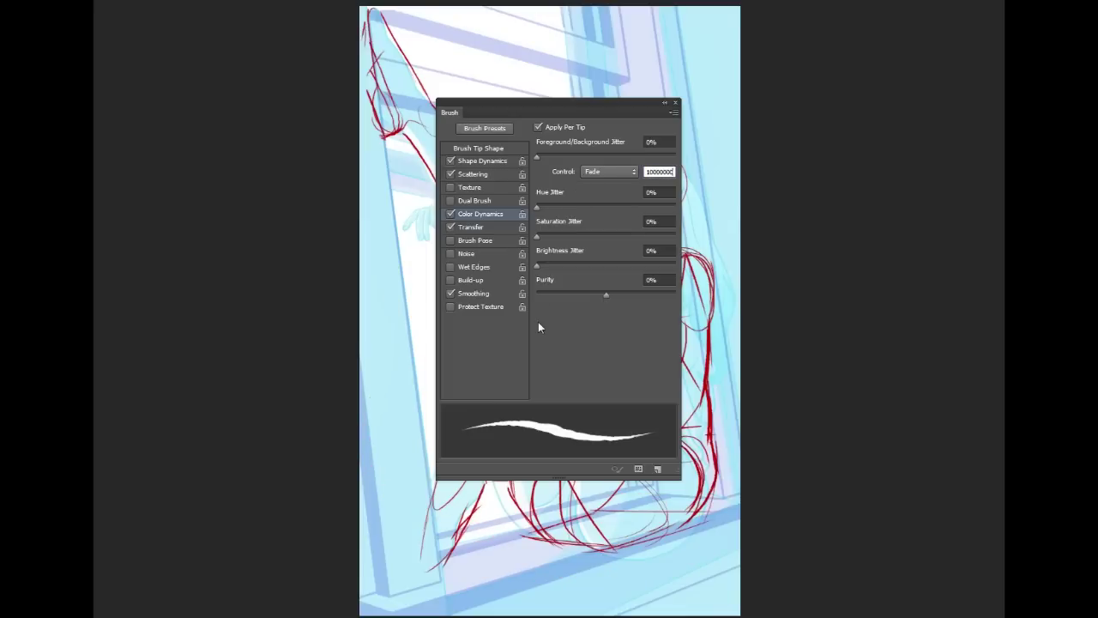
Step: Set the fade length to 9999, try it with long scribbles across the canvas, and undo them
drag(407, 253, 374, 350)
click(702, 208)
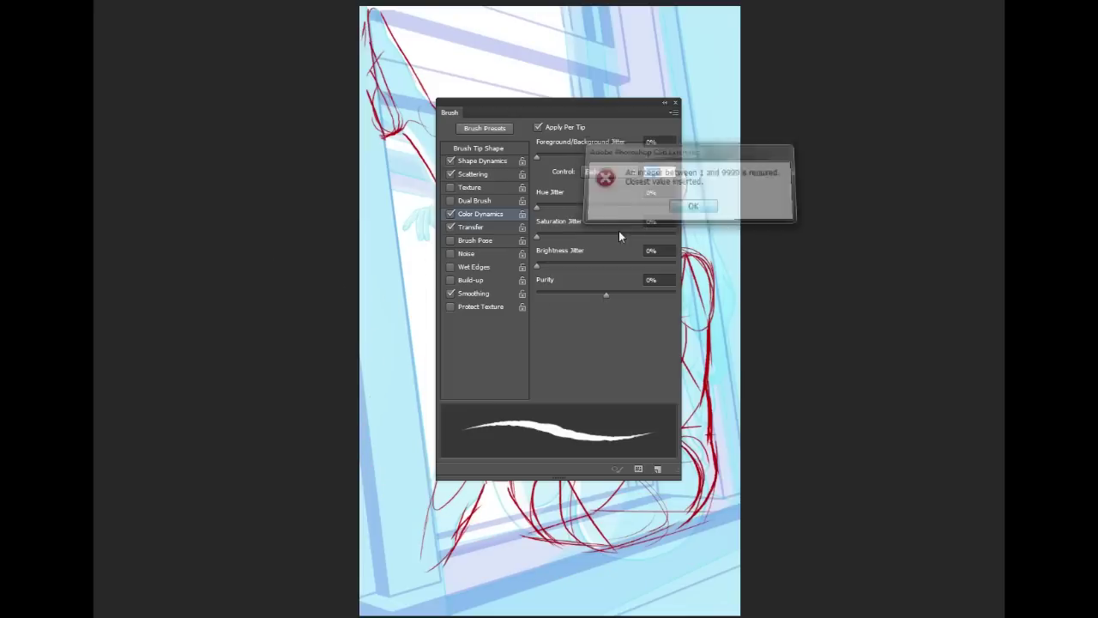
key(ctrl+z)
mouse_move(396, 257)
mouse_down()
mouse_move(393, 418)
mouse_move(540, 561)
mouse_move(725, 526)
mouse_move(719, 342)
mouse_move(588, 199)
mouse_move(409, 230)
mouse_move(479, 256)
mouse_move(415, 393)
mouse_move(423, 500)
mouse_move(522, 590)
mouse_move(642, 543)
mouse_move(600, 516)
mouse_move(659, 563)
mouse_up()
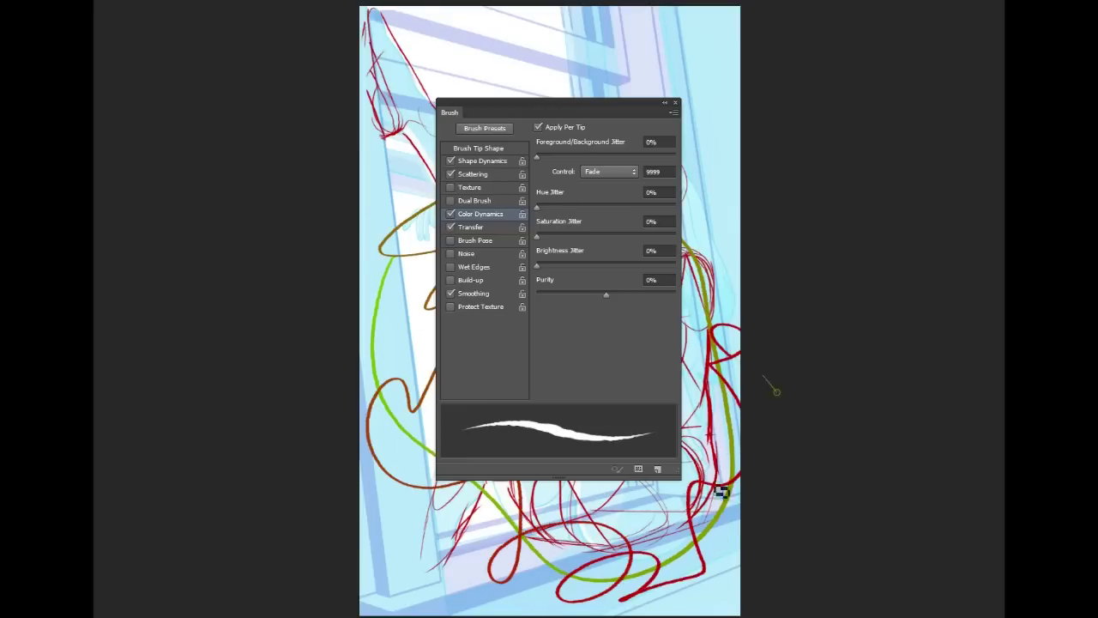
key(ctrl+alt+z)
key(ctrl+alt+z)
Step: Draw short test strokes beside the figure, undo them, and close the brush settings
mouse_move(398, 178)
mouse_down()
mouse_move(387, 259)
mouse_move(419, 250)
mouse_move(377, 298)
mouse_move(434, 485)
mouse_move(360, 525)
mouse_up()
mouse_move(347, 483)
mouse_down()
mouse_move(635, 547)
mouse_move(667, 573)
mouse_move(596, 575)
mouse_move(739, 549)
mouse_move(656, 421)
mouse_move(671, 348)
mouse_move(726, 371)
mouse_move(698, 244)
mouse_move(704, 150)
mouse_move(555, 79)
mouse_move(452, 259)
mouse_move(396, 402)
mouse_move(437, 296)
mouse_up()
key(ctrl+alt+z)
key(ctrl+alt+z)
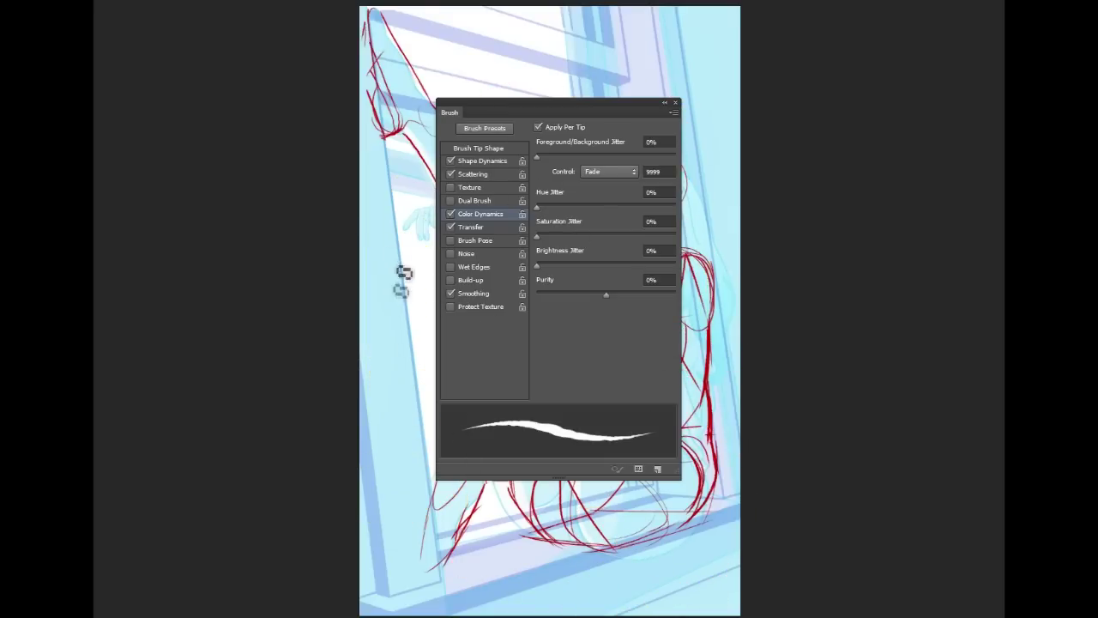
drag(398, 346, 412, 483)
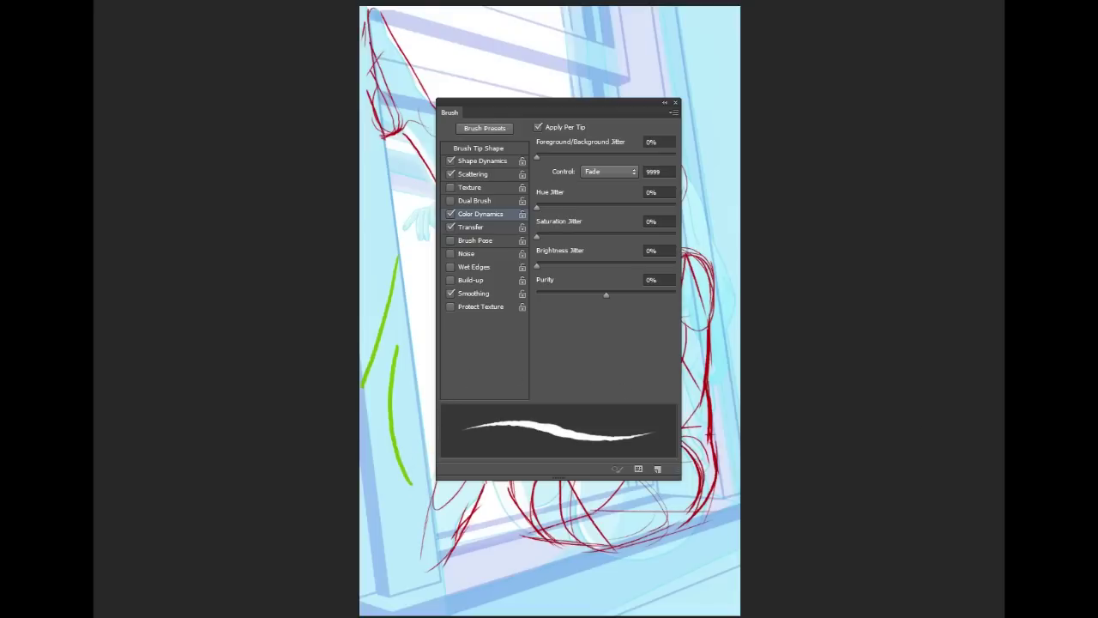
key(ctrl+alt+z)
key(ctrl+alt+z)
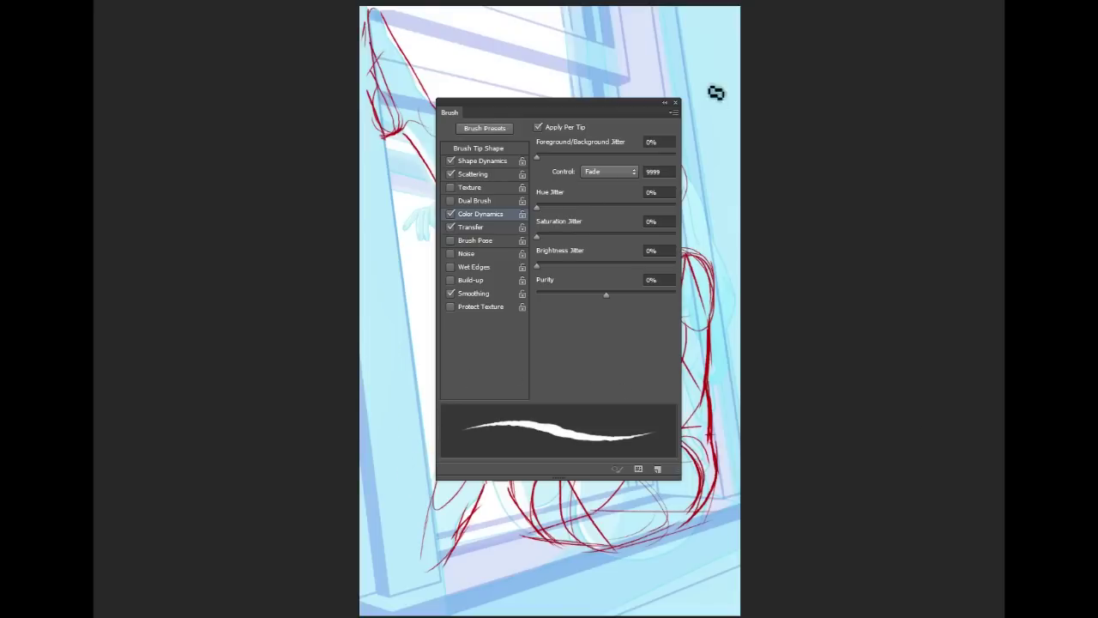
click(675, 104)
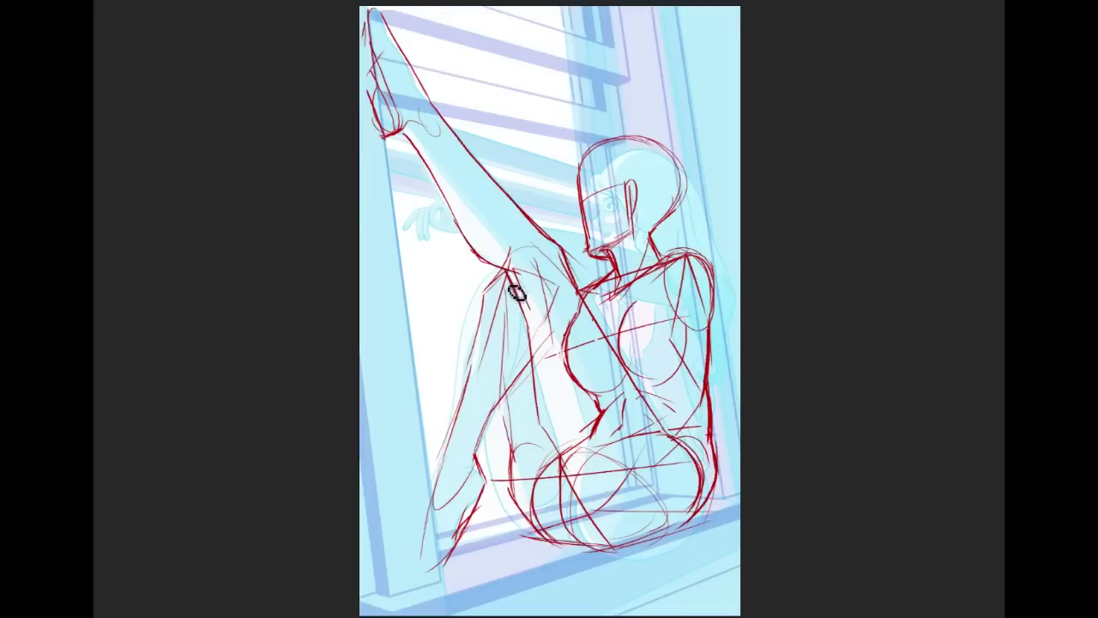
Step: Undo the last two test strokes on the bent leg and open the brush presets
key(ctrl+z)
key(ctrl+z)
key(Tab)
key(Tab)
key(alt+w)
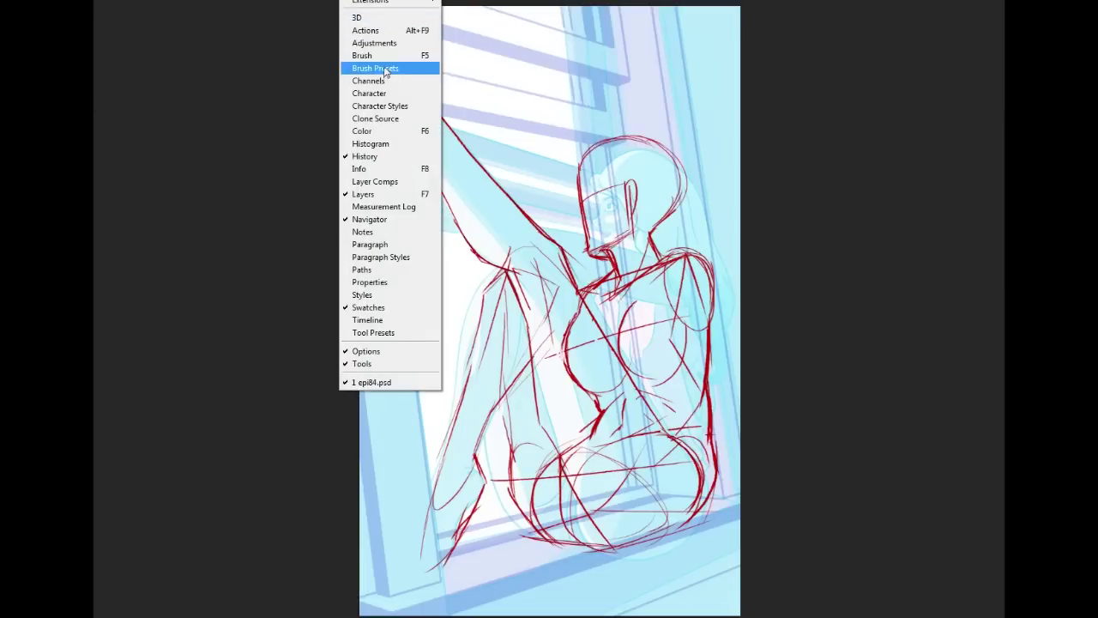
click(404, 67)
key(Tab)
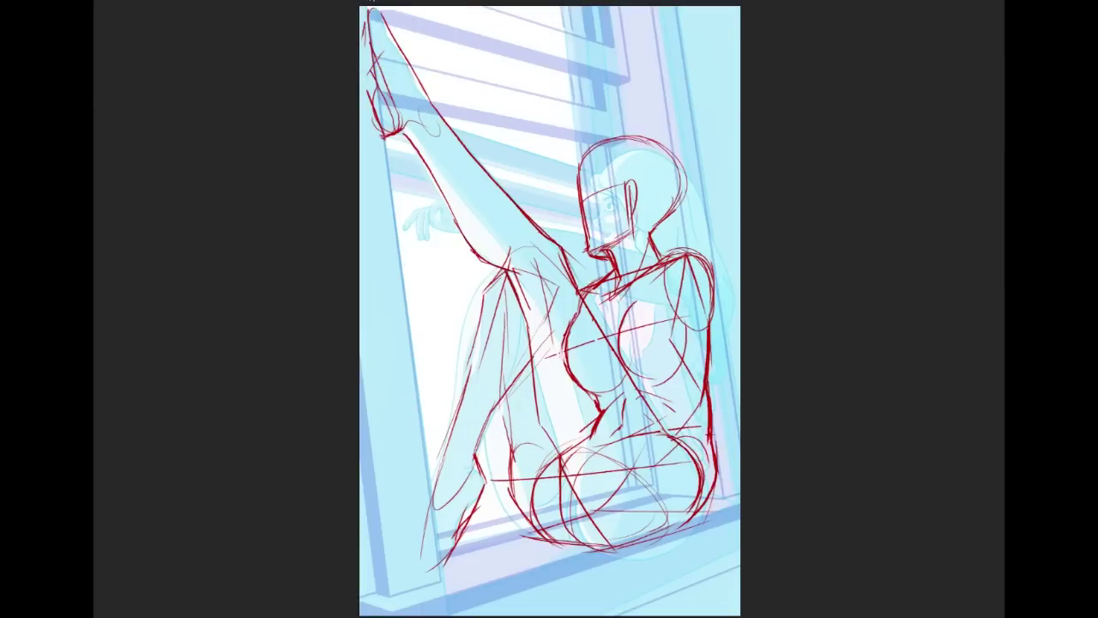
Step: Turn off Color Dynamics in the brush settings, try a diagonal stroke across the figure, and undo it
key(alt+w)
click(386, 55)
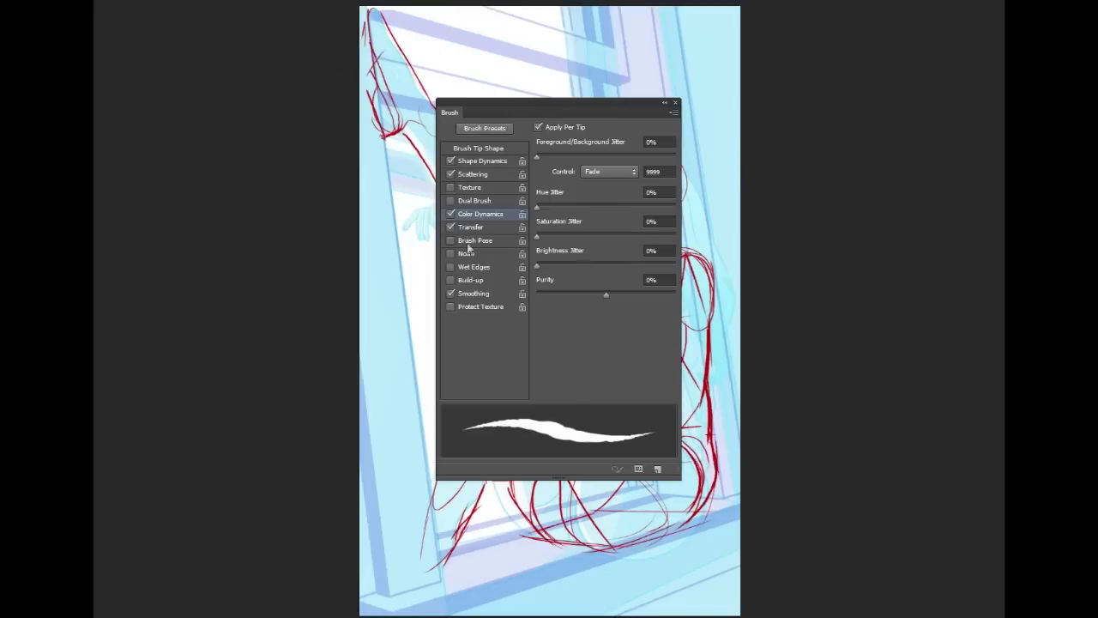
click(450, 215)
click(676, 104)
mouse_move(488, 232)
mouse_down()
mouse_move(457, 438)
mouse_move(597, 364)
mouse_up()
key(ctrl+z)
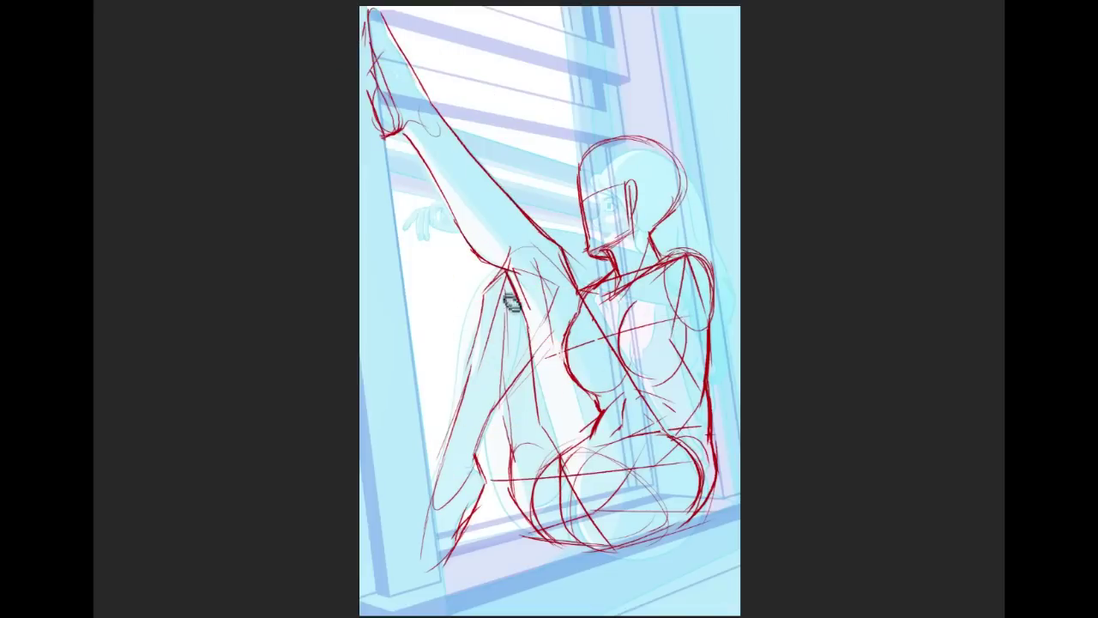
Step: Trace bold contours down the underside of the bent thigh to the buttock and along the raised thigh to the hip
mouse_move(509, 273)
mouse_down()
mouse_move(532, 328)
mouse_move(549, 440)
mouse_up()
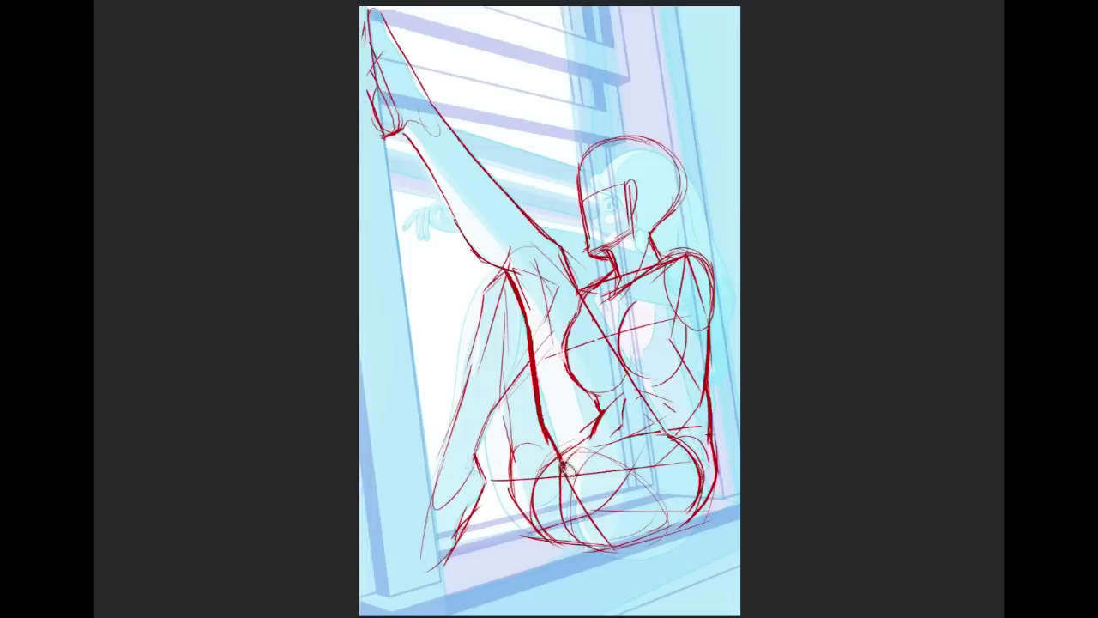
drag(568, 469, 565, 534)
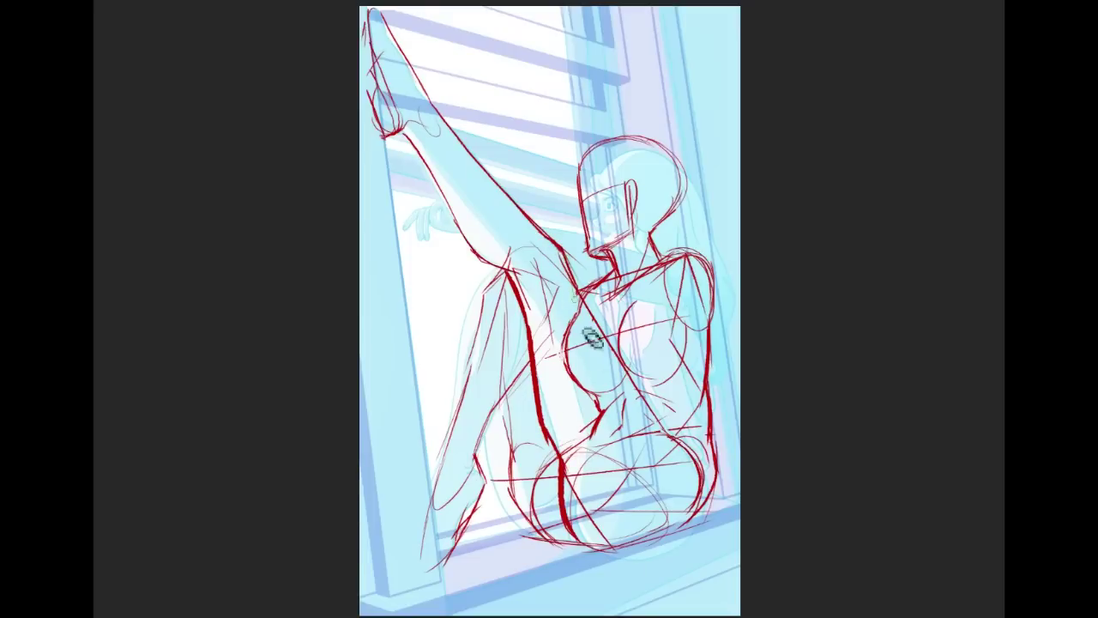
drag(582, 296, 674, 441)
drag(704, 476, 666, 435)
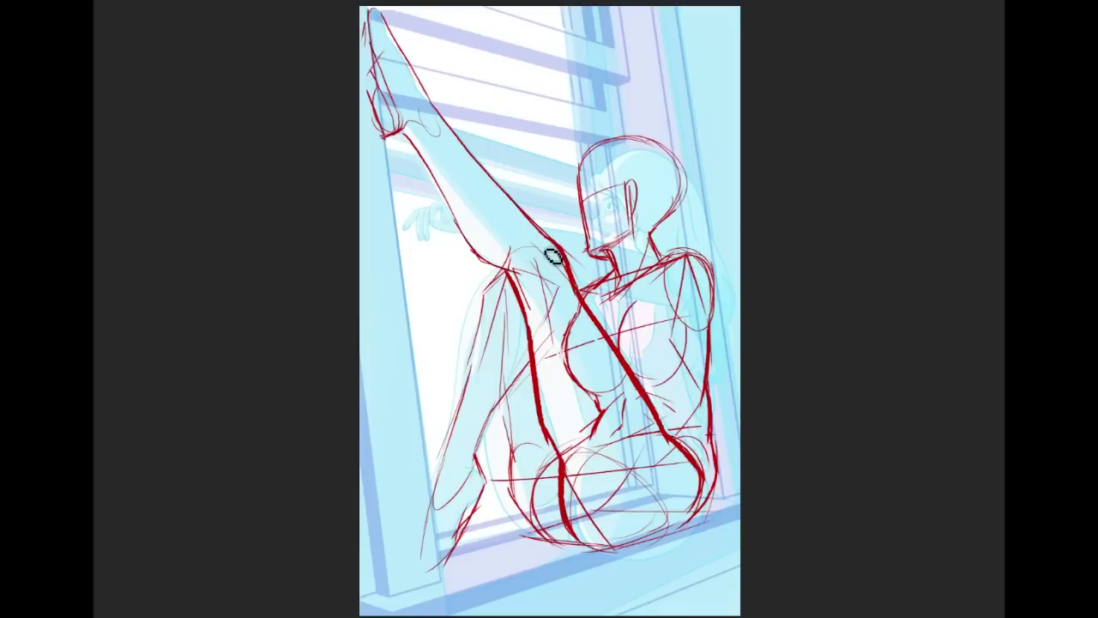
Step: Sketch a thin guide line across the raised knee and a short curve across the bent leg's ankle
drag(550, 247, 439, 276)
drag(558, 240, 448, 262)
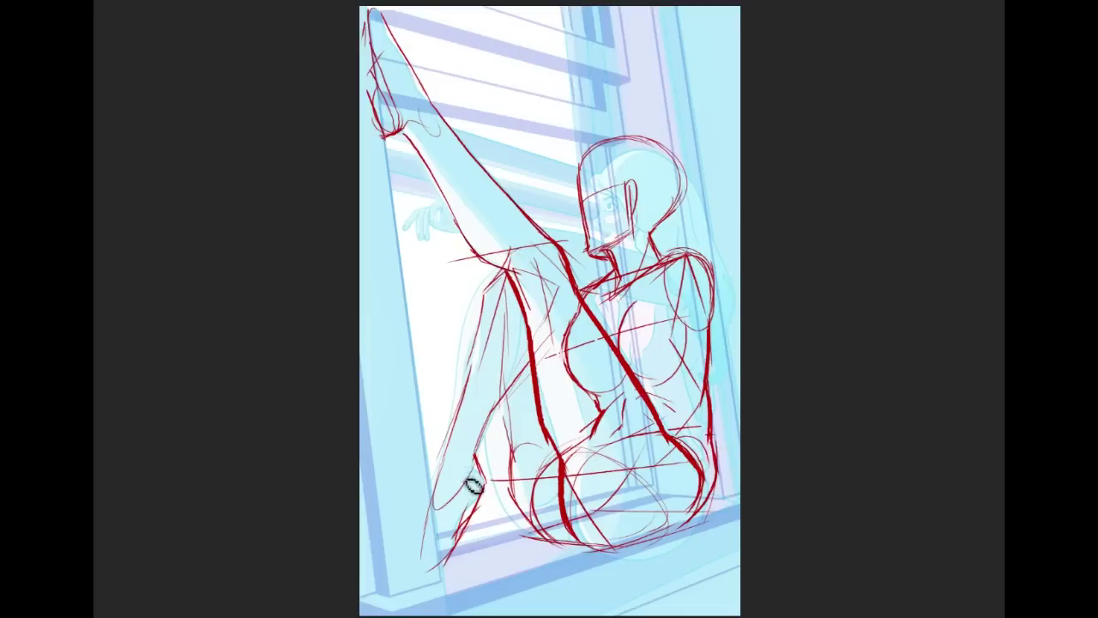
drag(442, 466, 474, 467)
key(ctrl+z)
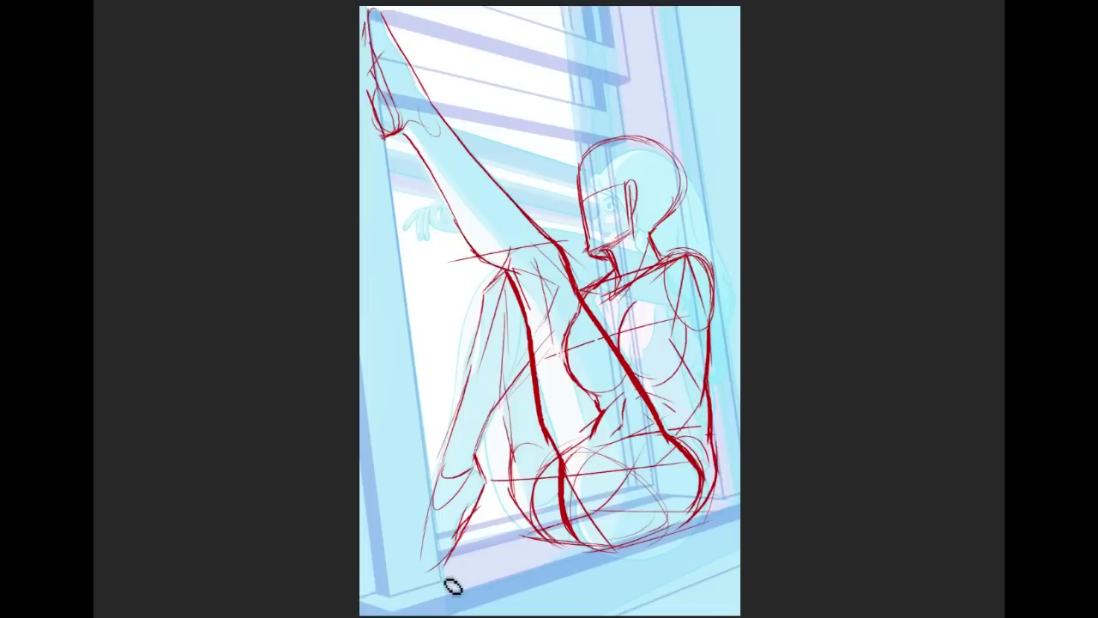
Step: Try strokes for the sole and heel, undo the heel stroke, and erase the foot lines below the bent leg's ankle
drag(443, 579, 469, 576)
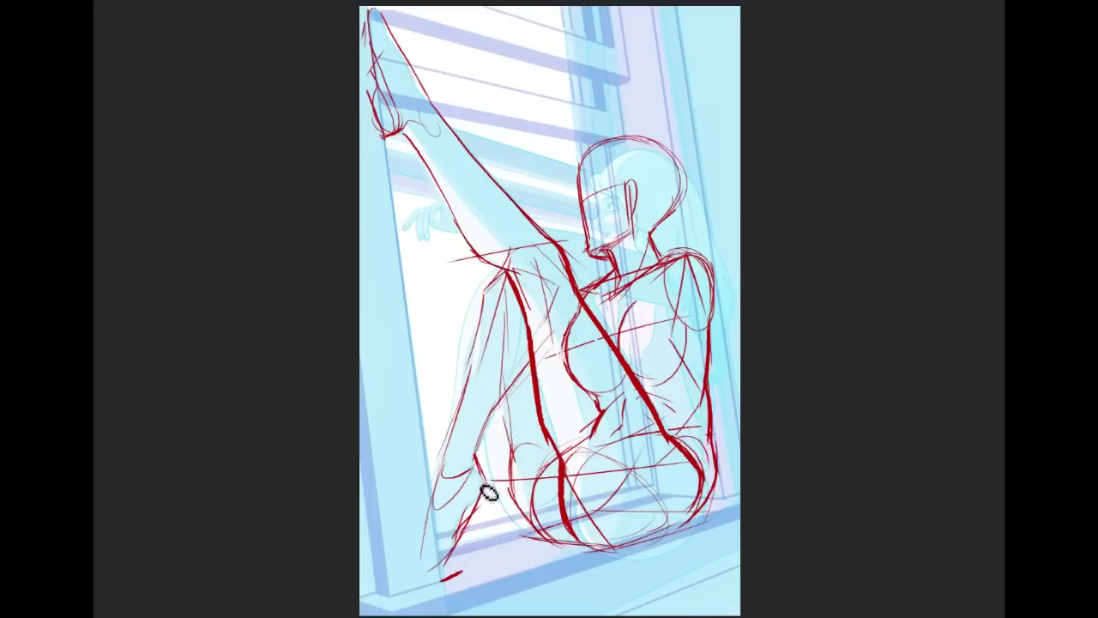
drag(464, 582, 495, 488)
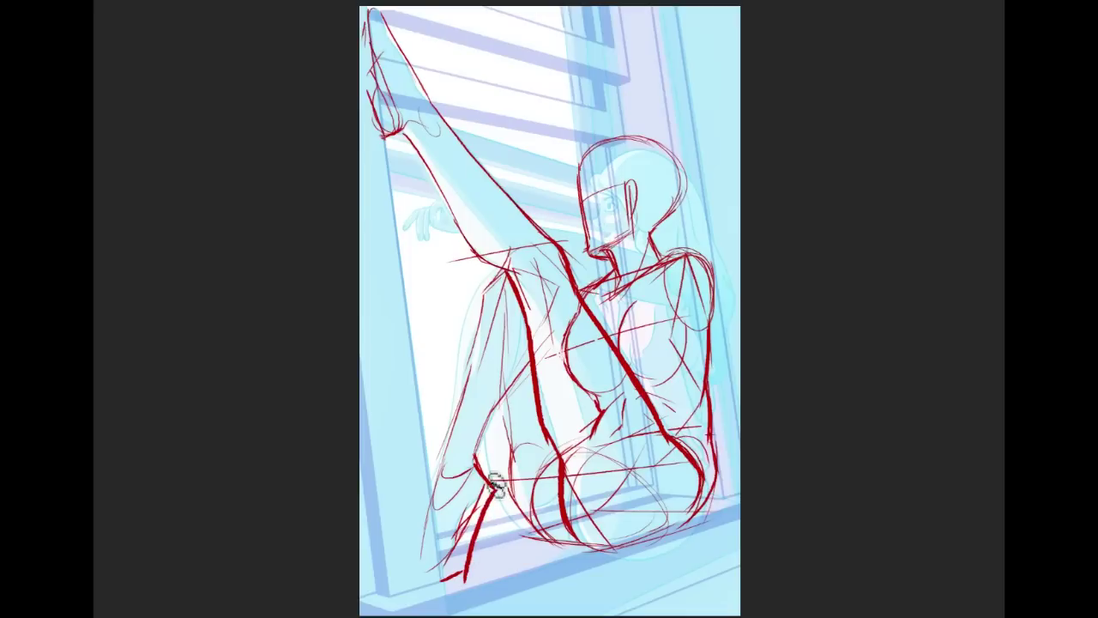
key(ctrl+z)
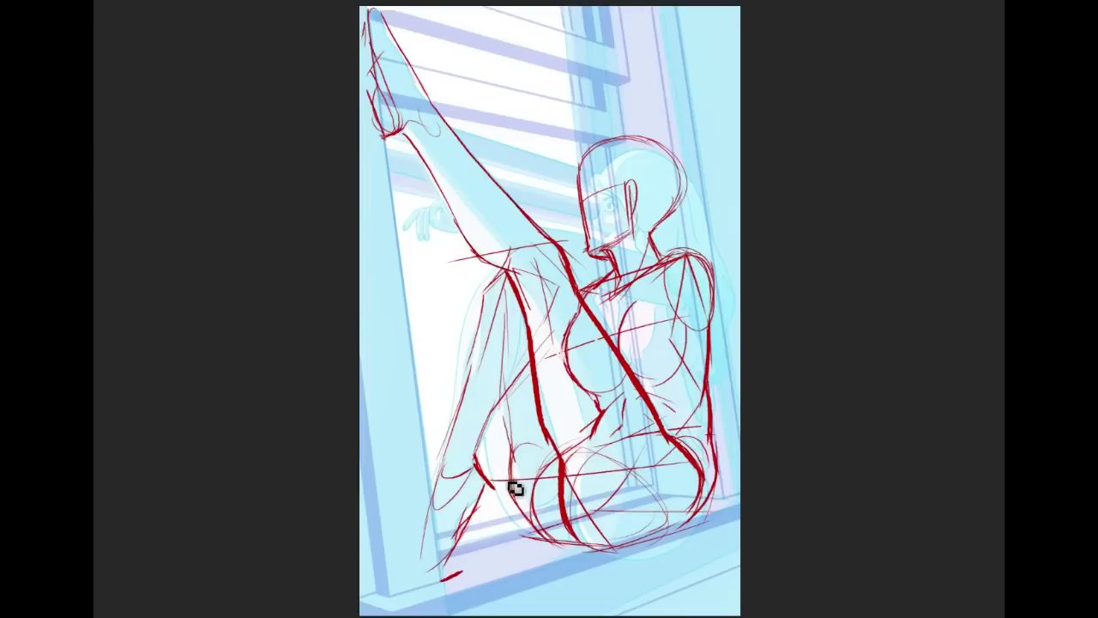
mouse_move(452, 513)
mouse_down()
mouse_move(477, 522)
mouse_move(465, 499)
mouse_move(455, 520)
mouse_move(431, 487)
mouse_up()
drag(486, 466, 488, 486)
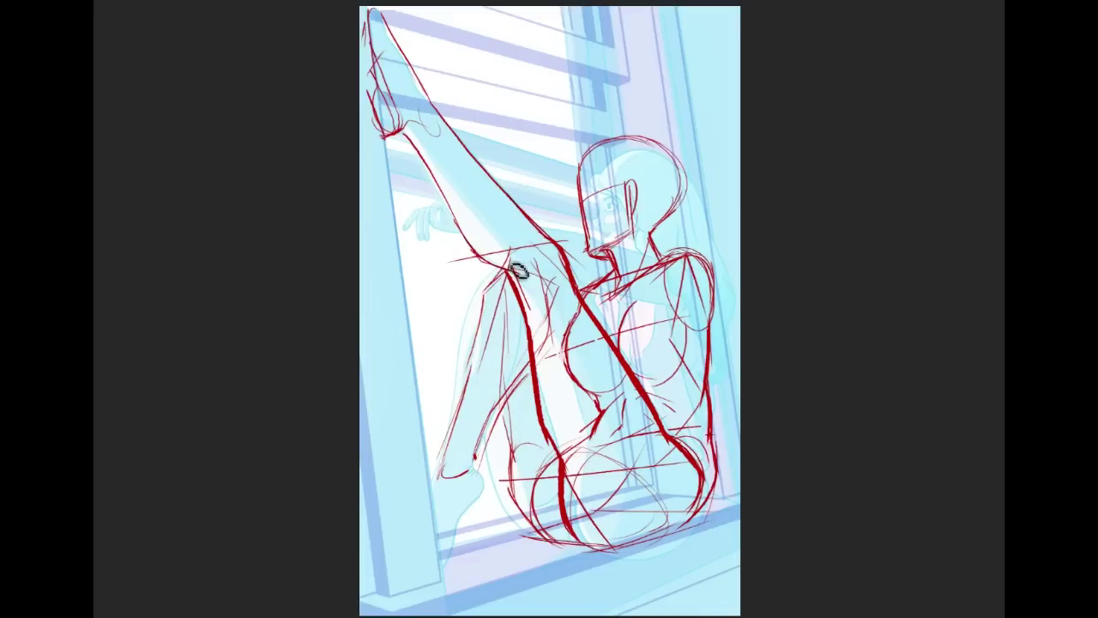
Step: Redraw the bent leg's shin as a bold line from knee to ankle, undoing the trial strokes
drag(503, 276, 433, 490)
key(ctrl+z)
drag(504, 274, 440, 456)
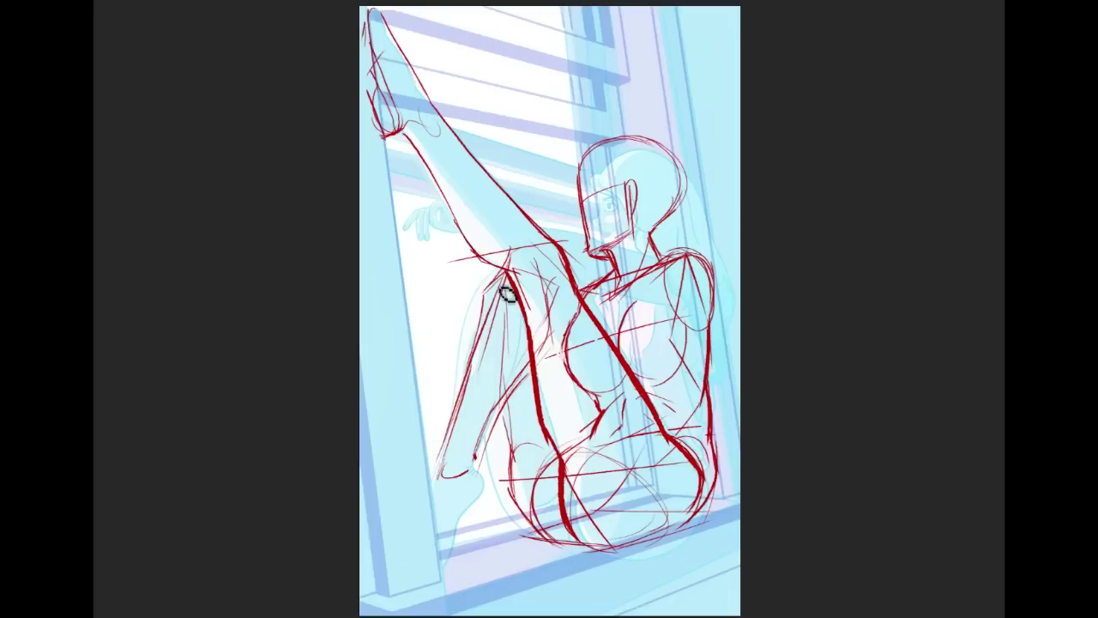
drag(505, 283, 429, 472)
mouse_move(466, 393)
mouse_down()
mouse_move(431, 496)
mouse_move(455, 453)
mouse_move(481, 473)
mouse_move(447, 465)
mouse_move(474, 470)
mouse_up()
key(ctrl+z)
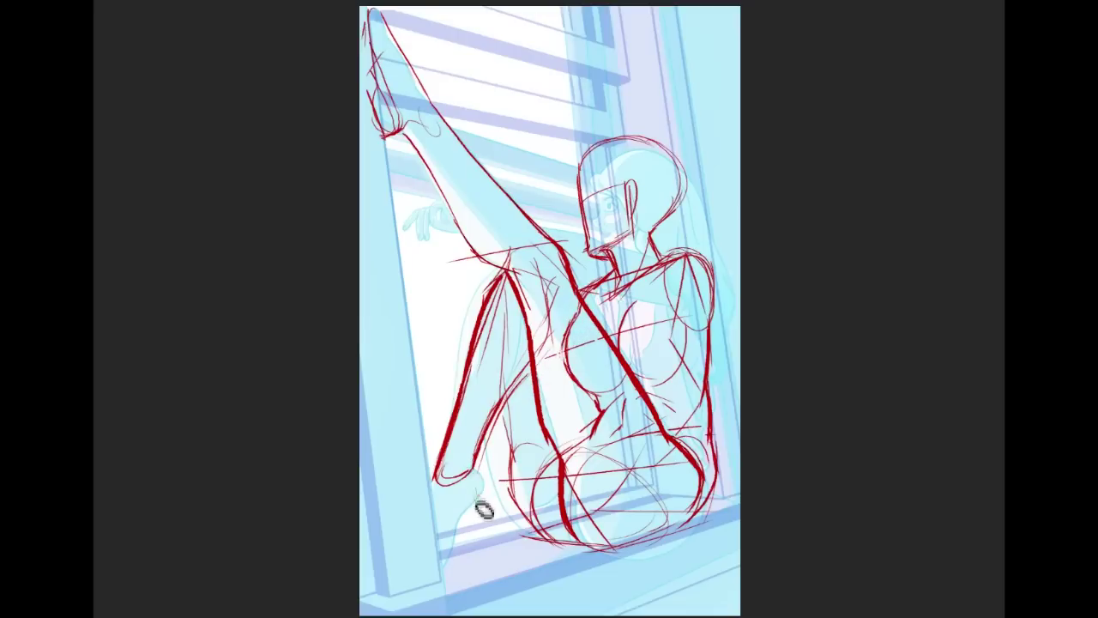
Step: Draw the angled heel below the bent leg's ankle and a slanted ground line under the foot
mouse_move(479, 473)
mouse_down()
mouse_move(483, 505)
mouse_move(466, 530)
mouse_up()
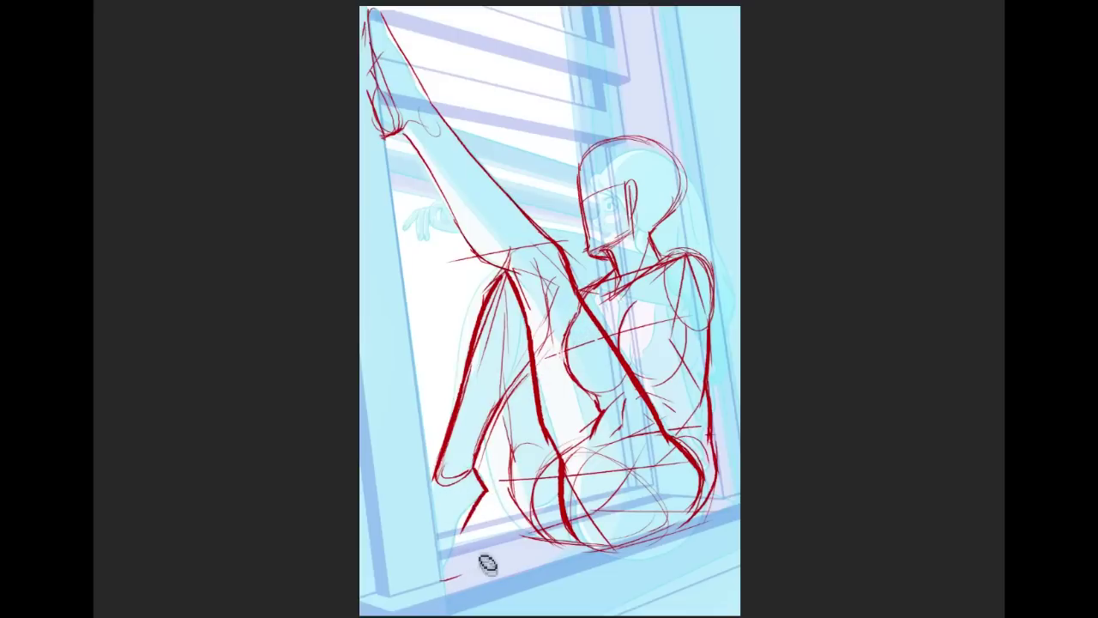
drag(441, 582, 512, 559)
key(ctrl+z)
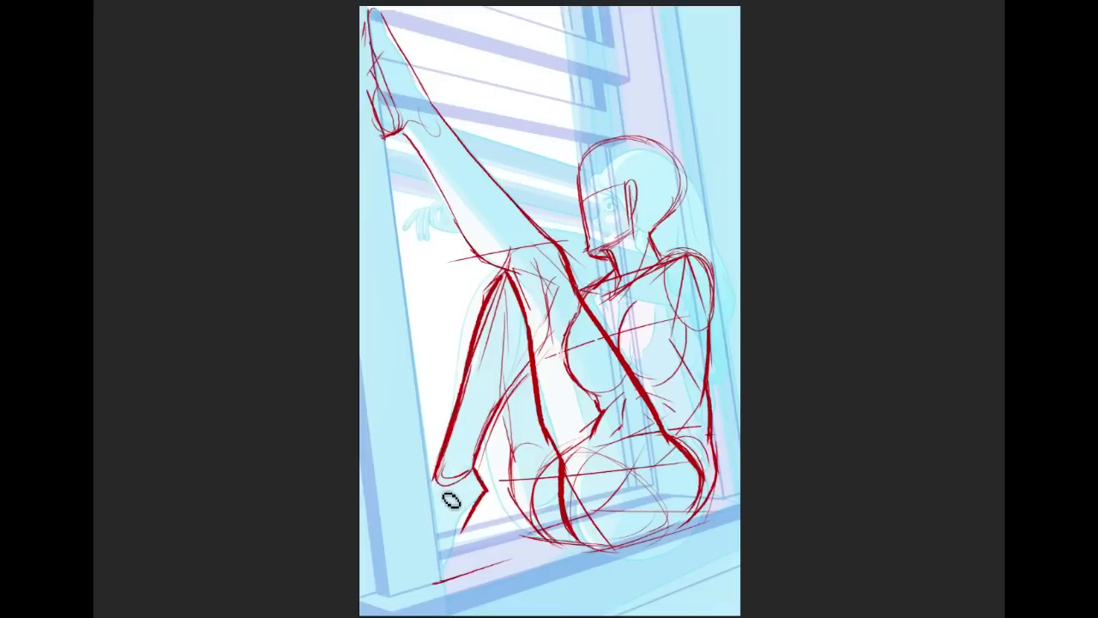
Step: Strengthen the underside contour of the raised lower leg from ankle toward knee, and undo a trial foot stroke
mouse_move(402, 134)
mouse_down()
mouse_move(457, 229)
mouse_move(498, 264)
mouse_up()
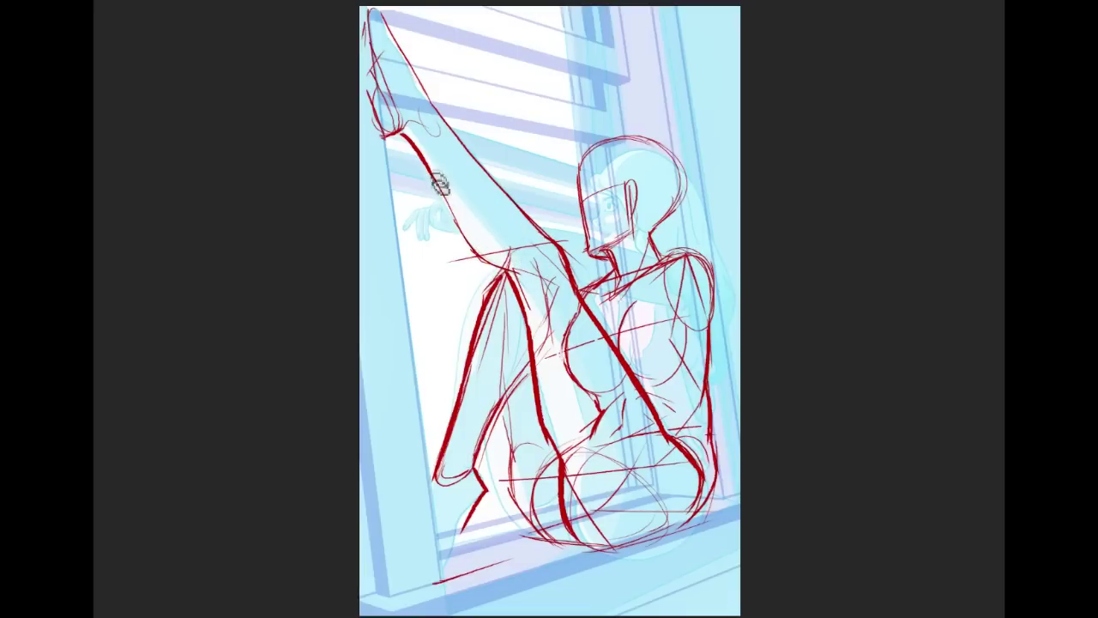
drag(443, 189, 501, 270)
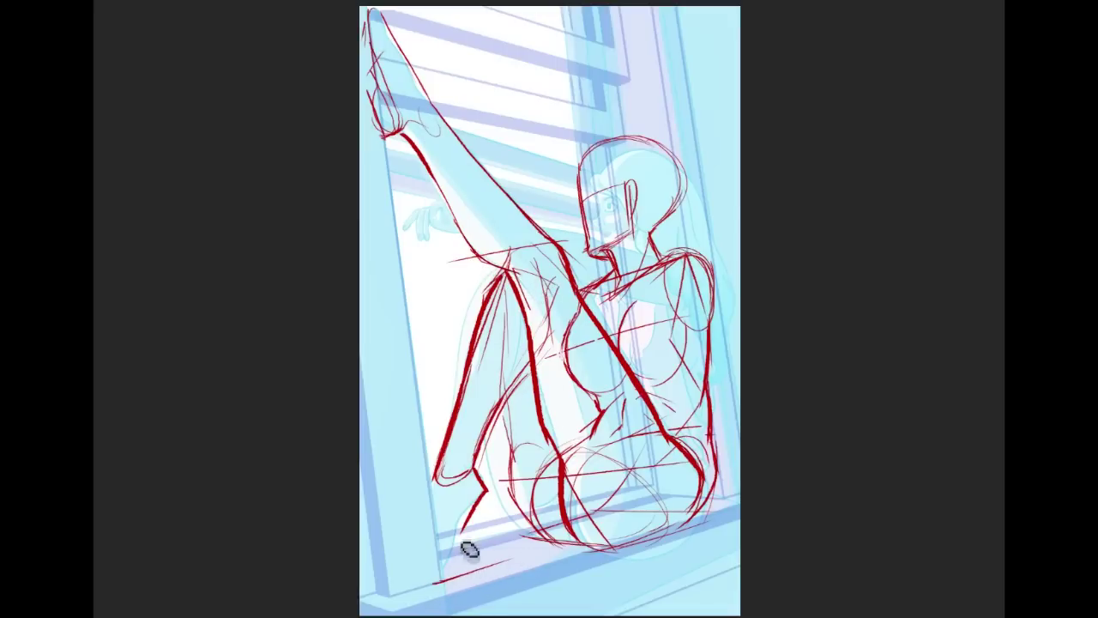
drag(472, 524, 443, 585)
key(ctrl+z)
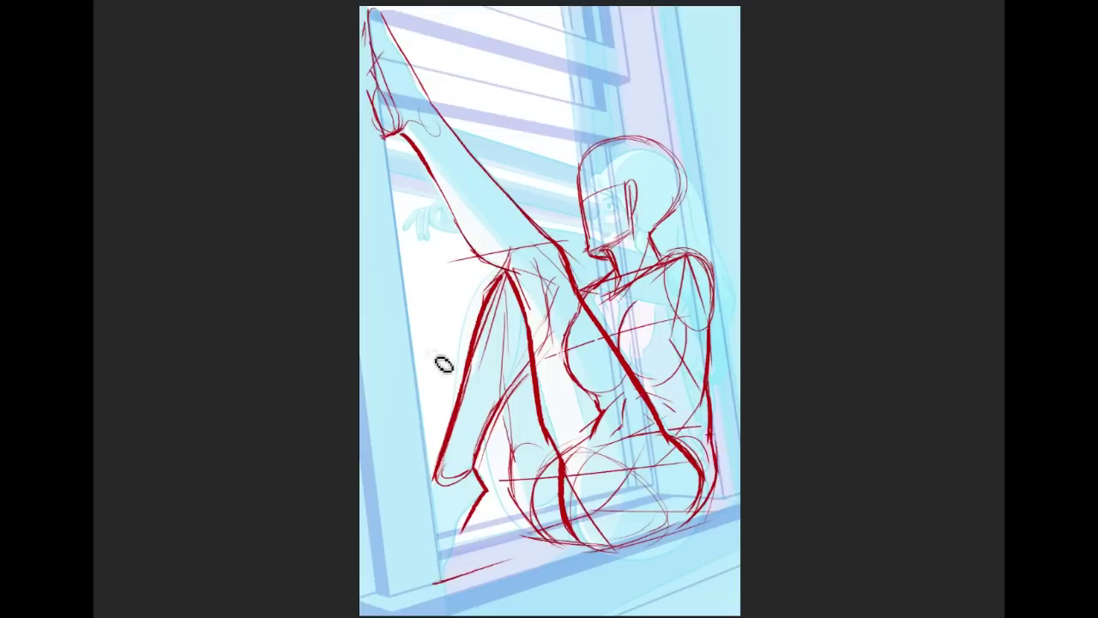
Step: Try strokes beside the bent shin and along the floor under the foot, undoing each one
drag(432, 372, 501, 427)
key(ctrl+z)
drag(437, 371, 448, 434)
key(ctrl+z)
drag(425, 586, 545, 565)
key(ctrl+z)
Step: Erase the bent lower leg's lines, its heel, and the ground line under the foot
mouse_move(475, 279)
mouse_down()
mouse_move(500, 377)
mouse_move(502, 367)
mouse_move(475, 331)
mouse_move(478, 418)
mouse_up()
drag(477, 459, 506, 452)
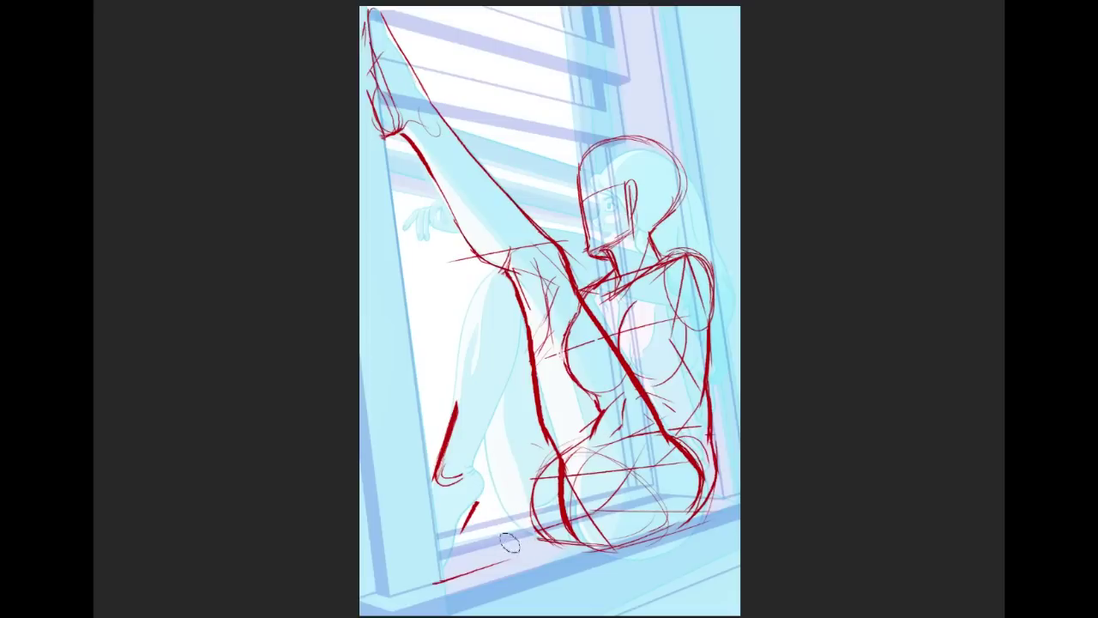
mouse_move(446, 399)
mouse_down()
mouse_move(459, 518)
mouse_move(442, 453)
mouse_move(435, 582)
mouse_up()
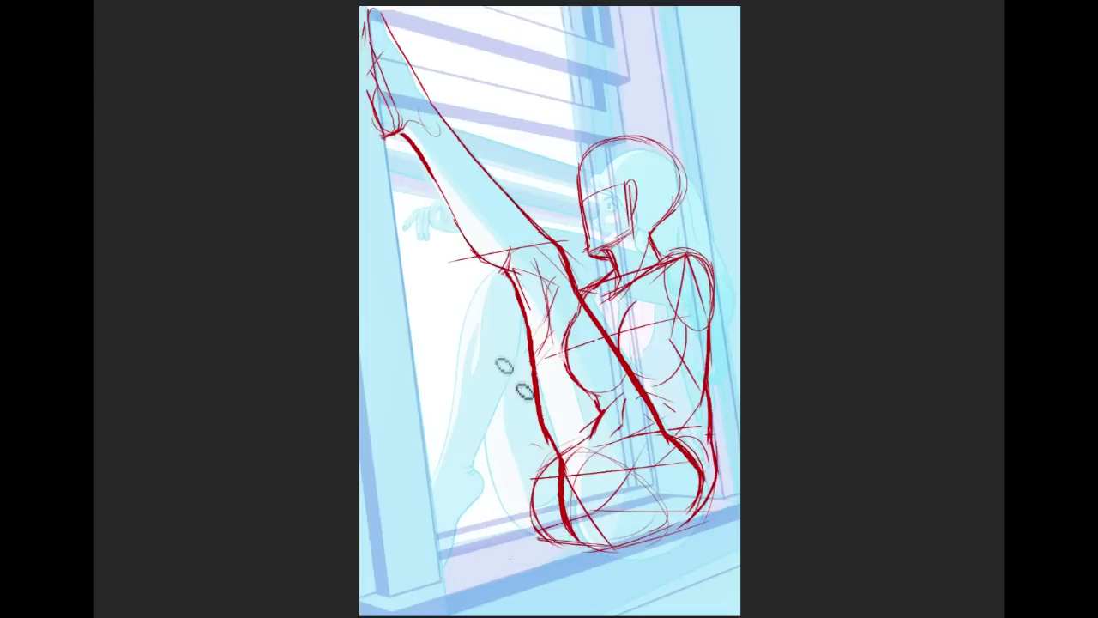
Step: Try guide lines along the window sill, from the foot area to the hips, and down the bent shin, undoing each one
mouse_move(411, 575)
mouse_down()
mouse_move(479, 515)
mouse_move(568, 466)
mouse_move(558, 452)
mouse_move(551, 463)
mouse_move(573, 450)
mouse_move(367, 548)
mouse_move(631, 565)
mouse_move(692, 541)
mouse_up()
key(ctrl+z)
key(ctrl+z)
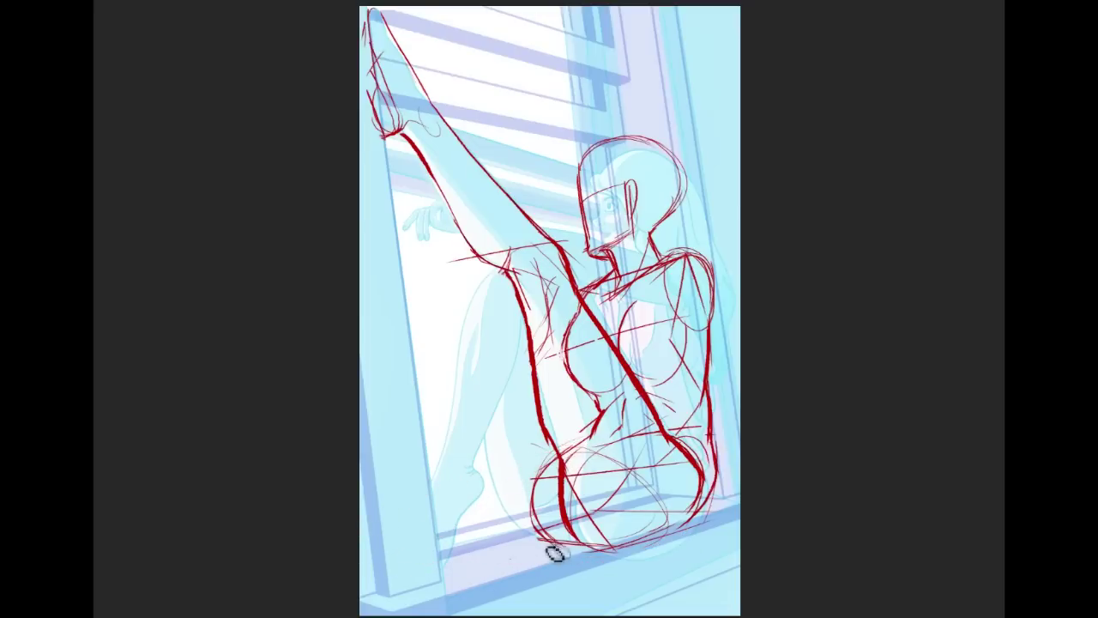
mouse_move(452, 536)
mouse_down()
mouse_move(558, 543)
mouse_move(563, 532)
mouse_up()
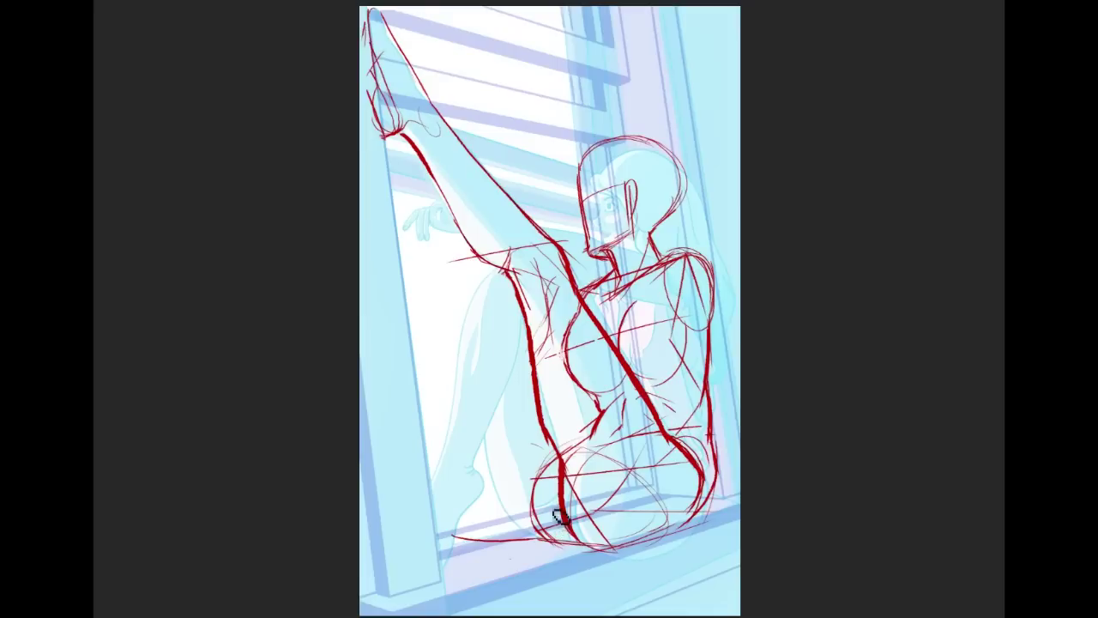
mouse_move(563, 448)
mouse_down()
mouse_move(434, 477)
mouse_move(491, 504)
mouse_move(528, 494)
mouse_move(469, 468)
mouse_move(446, 474)
mouse_move(593, 456)
mouse_up()
key(ctrl+z)
key(ctrl+z)
drag(485, 460, 554, 452)
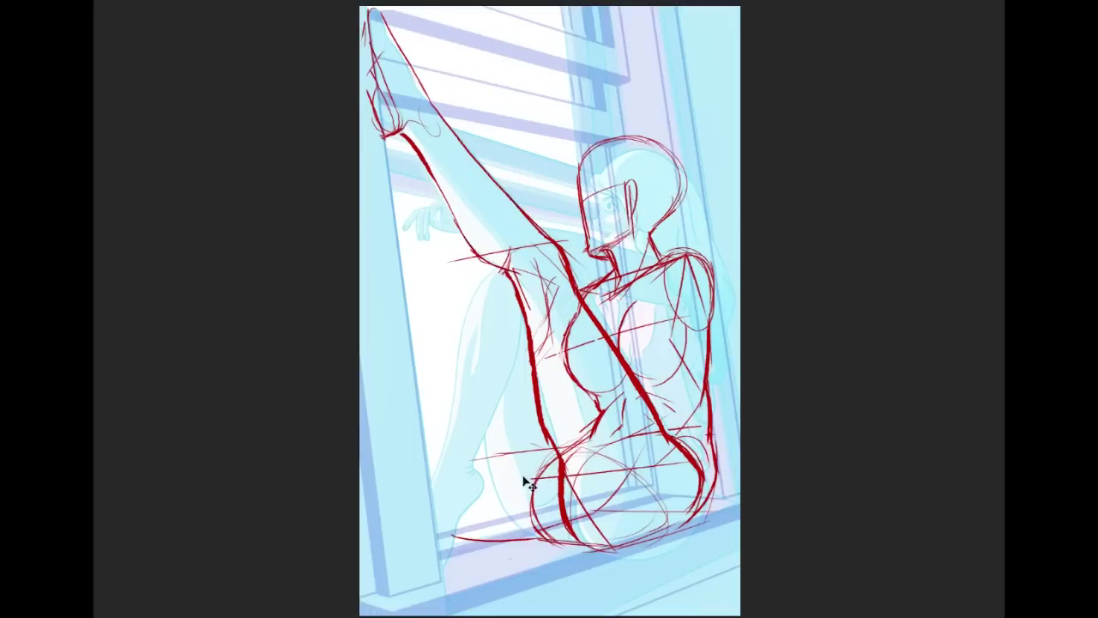
key(ctrl+z)
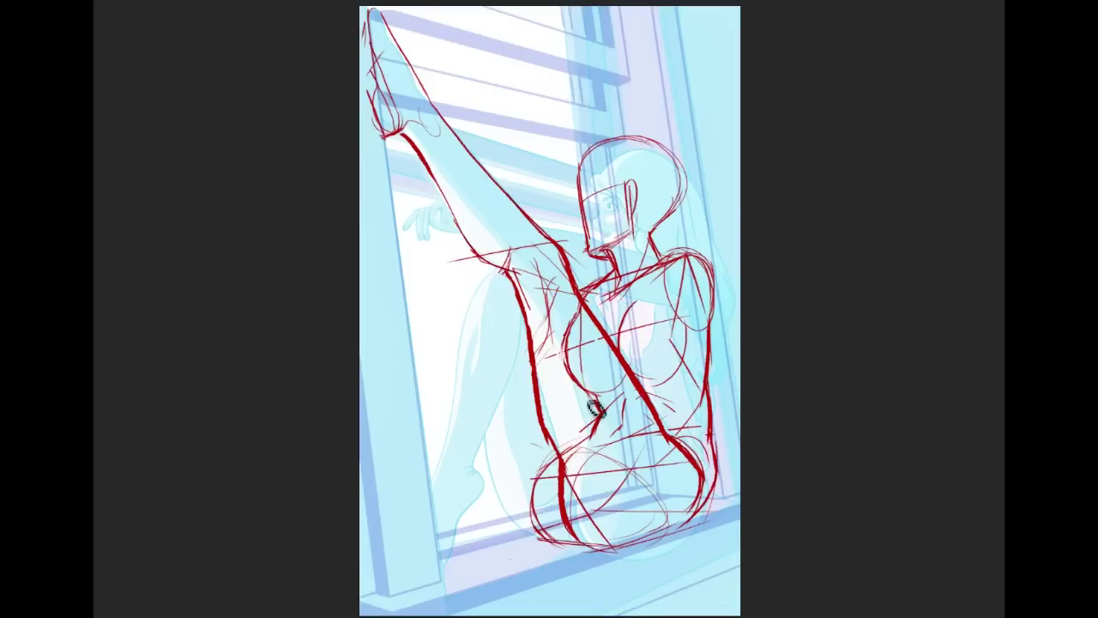
drag(549, 343, 461, 496)
key(ctrl+z)
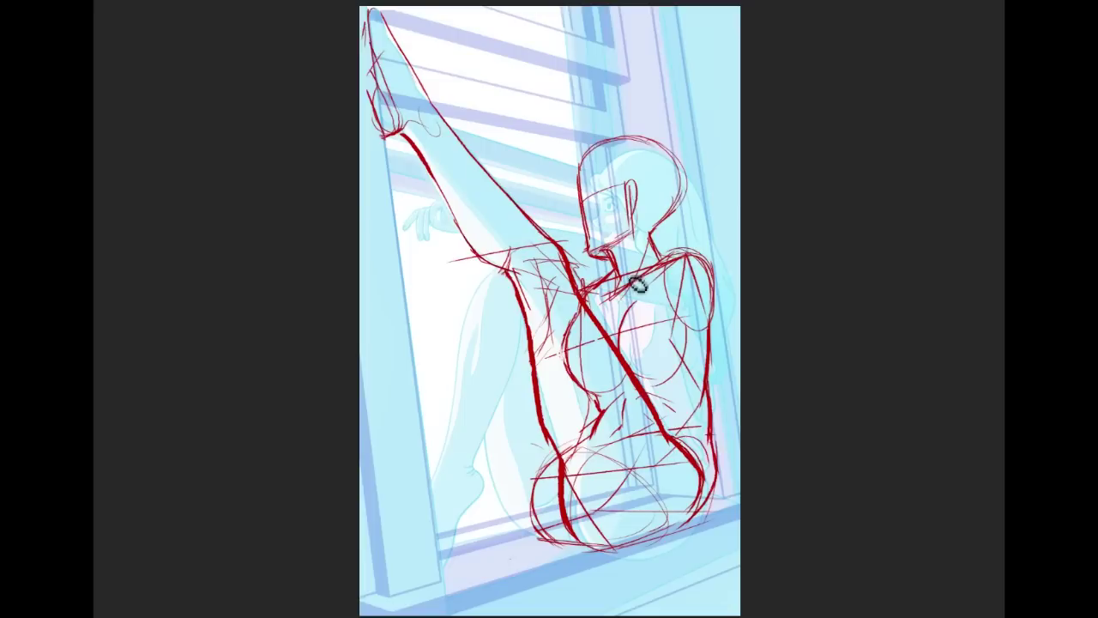
Step: Sketch a guide line from the raised knee across to the far shoulder, and rework the bent thigh's underside contour
drag(566, 253, 713, 299)
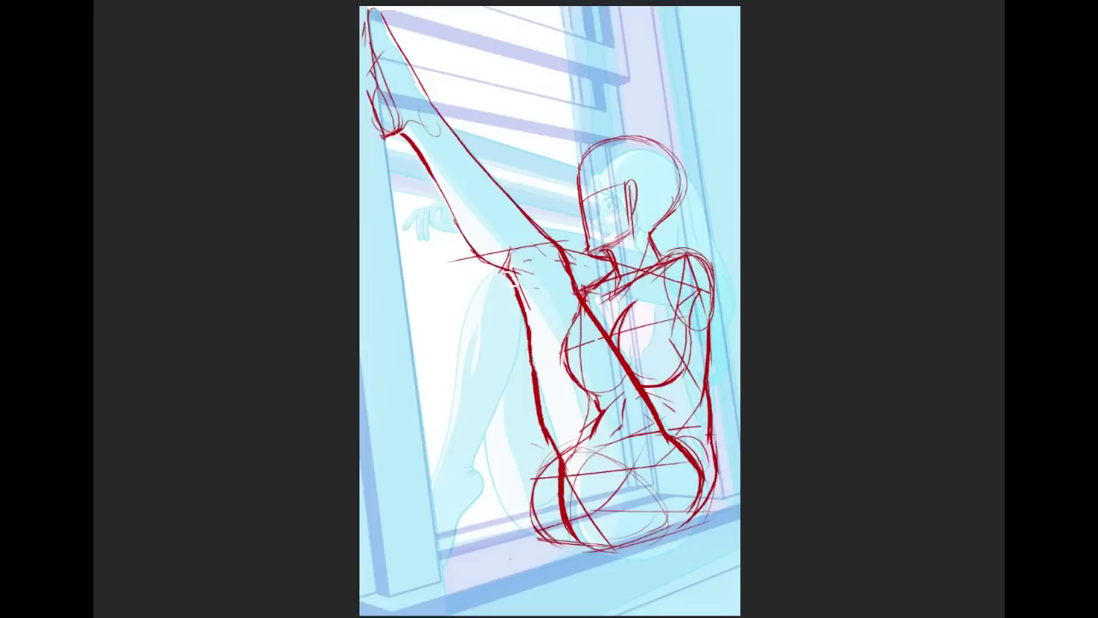
drag(530, 319, 556, 442)
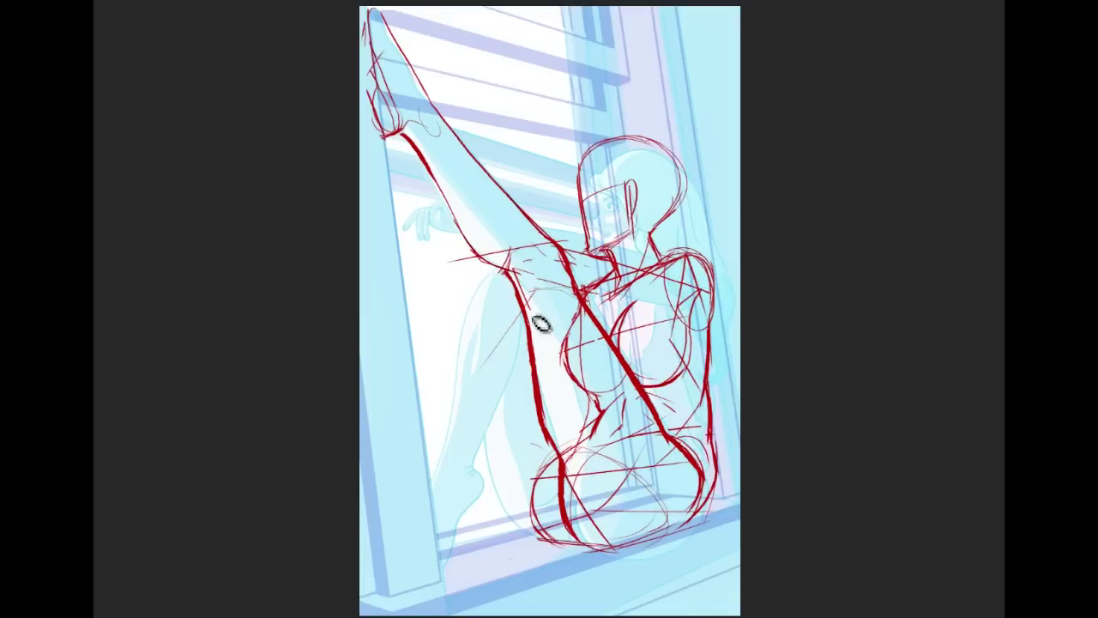
Step: Sketch light contours for the bent shin from knee to ankle, undoing the trial strokes, and mark the ankle with short curved strokes
drag(534, 293, 448, 472)
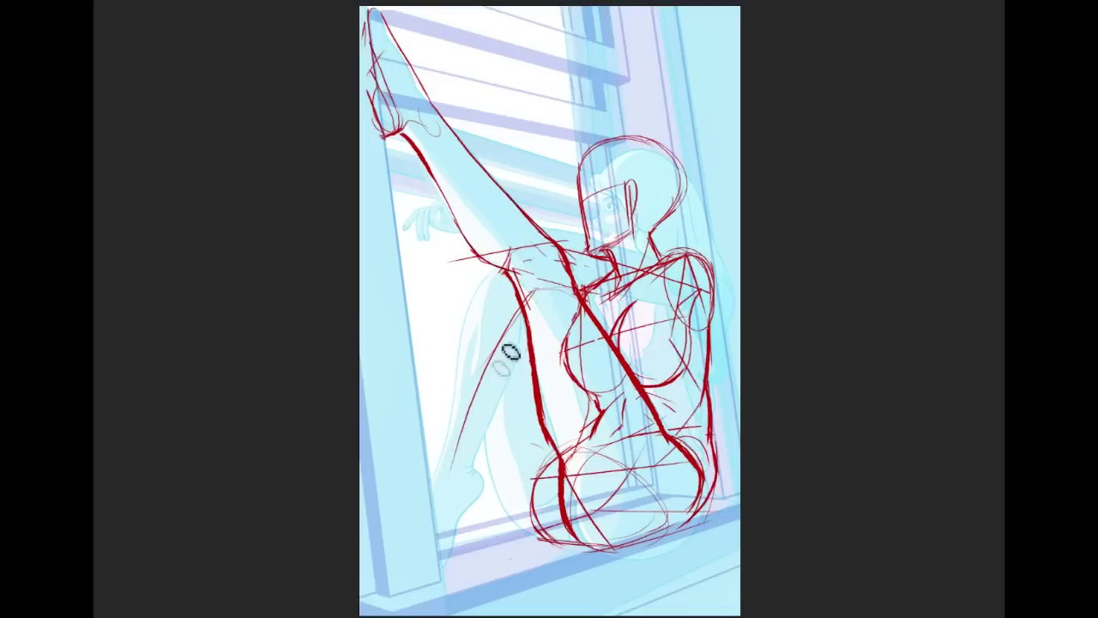
key(ctrl+z)
drag(532, 303, 430, 471)
key(ctrl+z)
drag(540, 302, 456, 481)
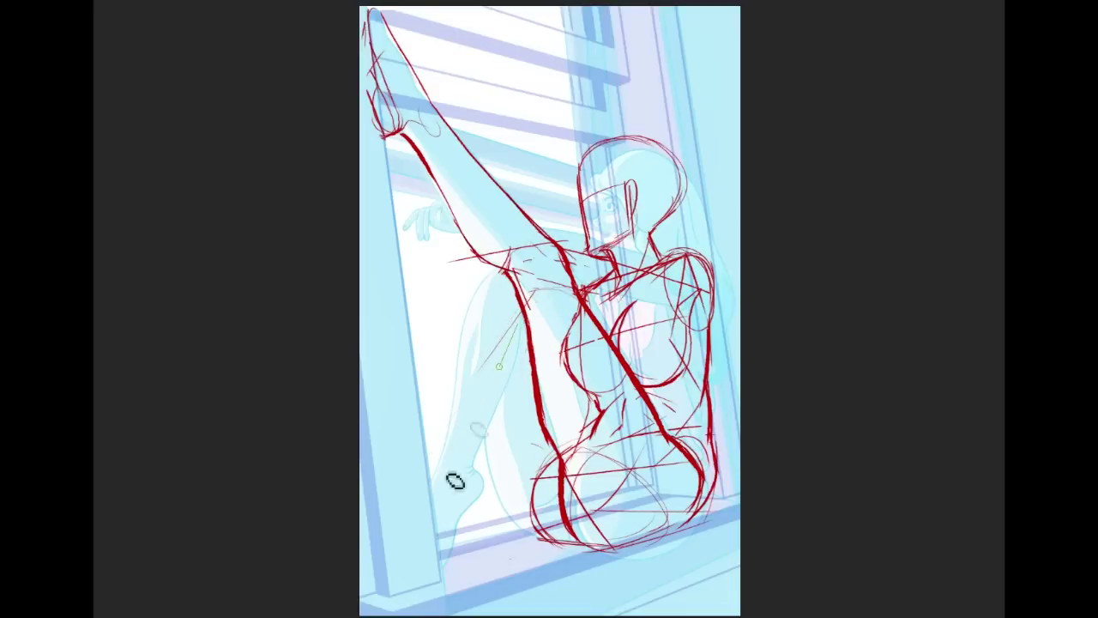
drag(529, 306, 460, 450)
drag(437, 519, 451, 520)
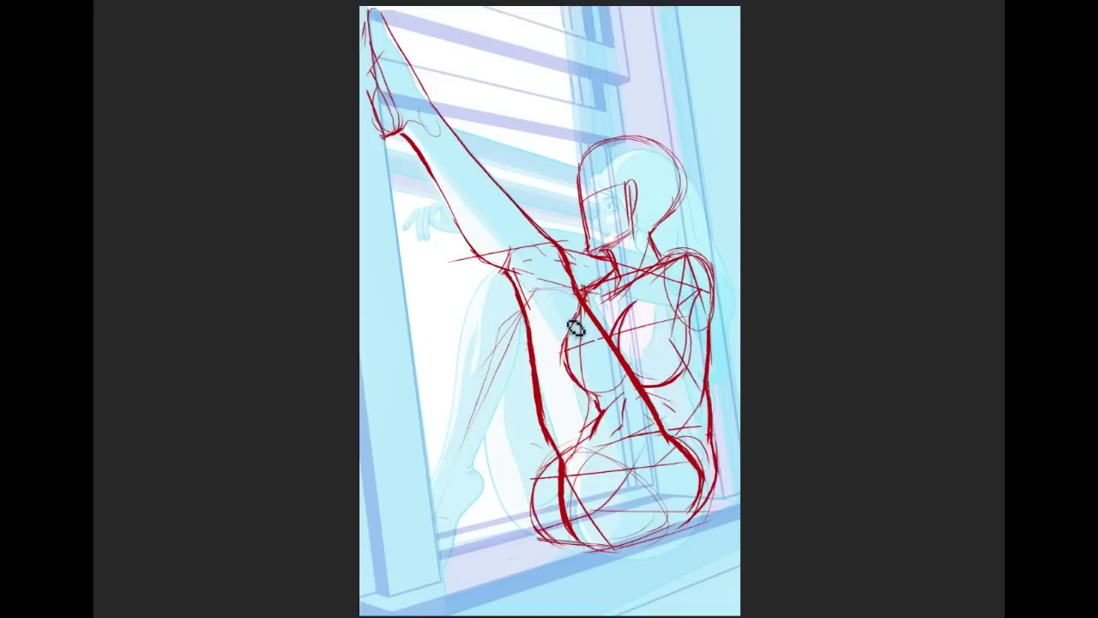
mouse_move(444, 495)
mouse_down()
mouse_move(469, 503)
mouse_move(477, 485)
mouse_up()
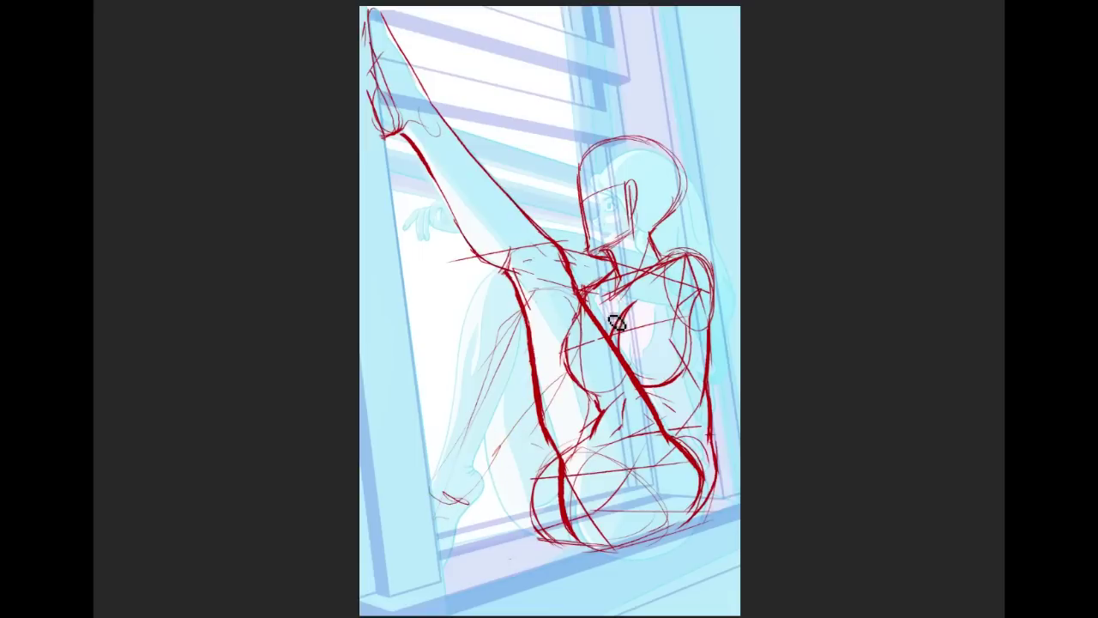
Step: Draw a diagonal stroke from the window frame down to the bent leg's ankle, redoing it once with a higher starting point
drag(417, 435, 457, 482)
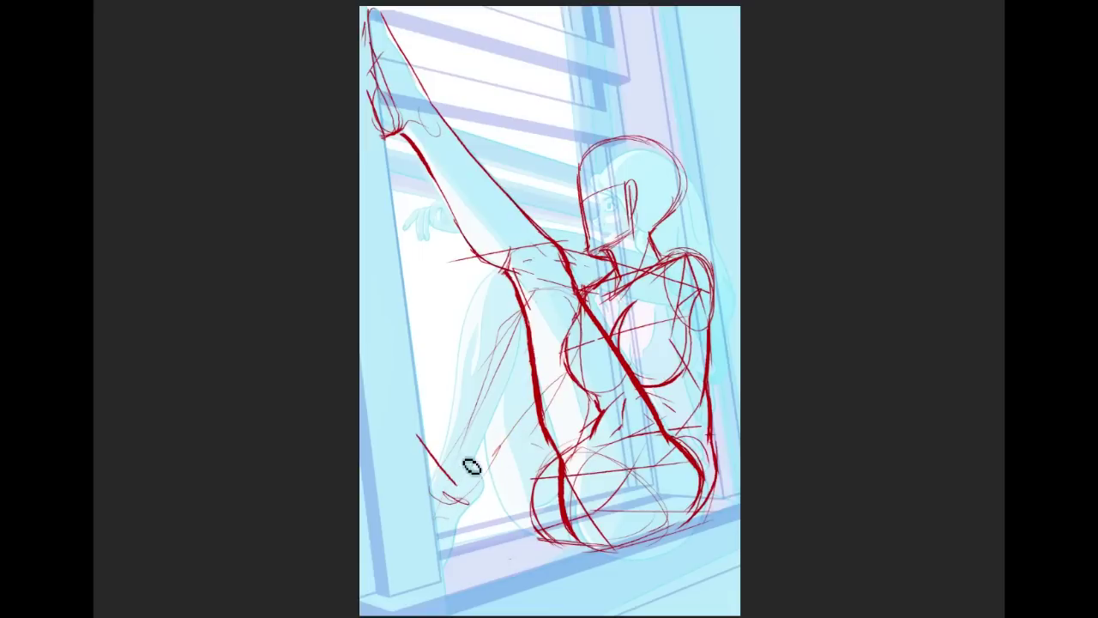
key(ctrl+z)
drag(417, 414, 457, 483)
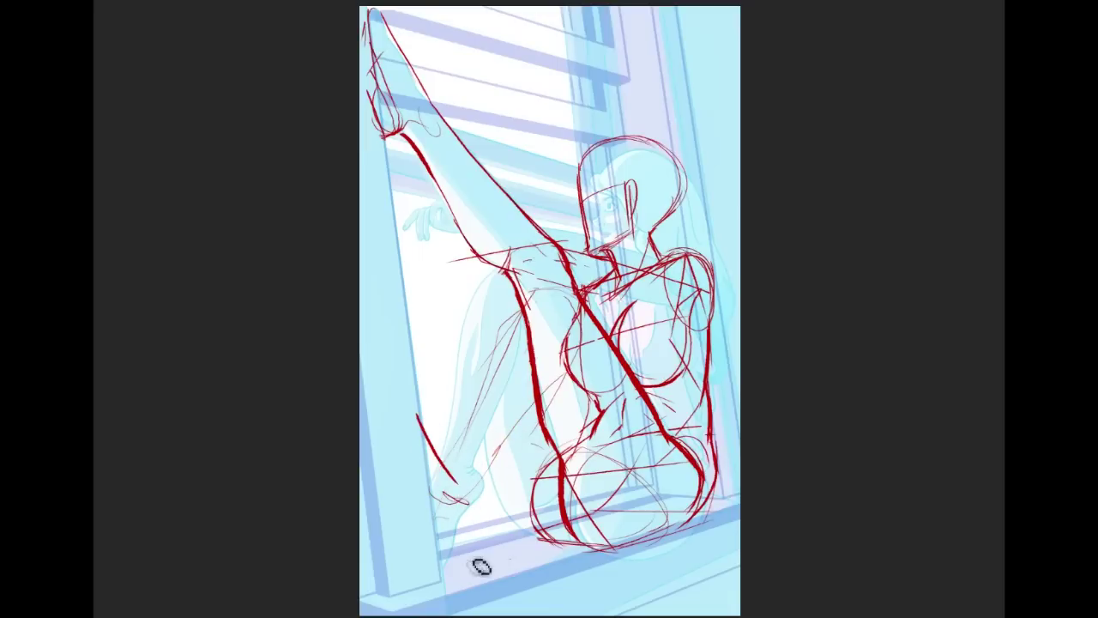
Step: Sketch the heel of the bent leg's foot with curved strokes, and shrink and shift the foot strokes upward
drag(441, 555, 460, 539)
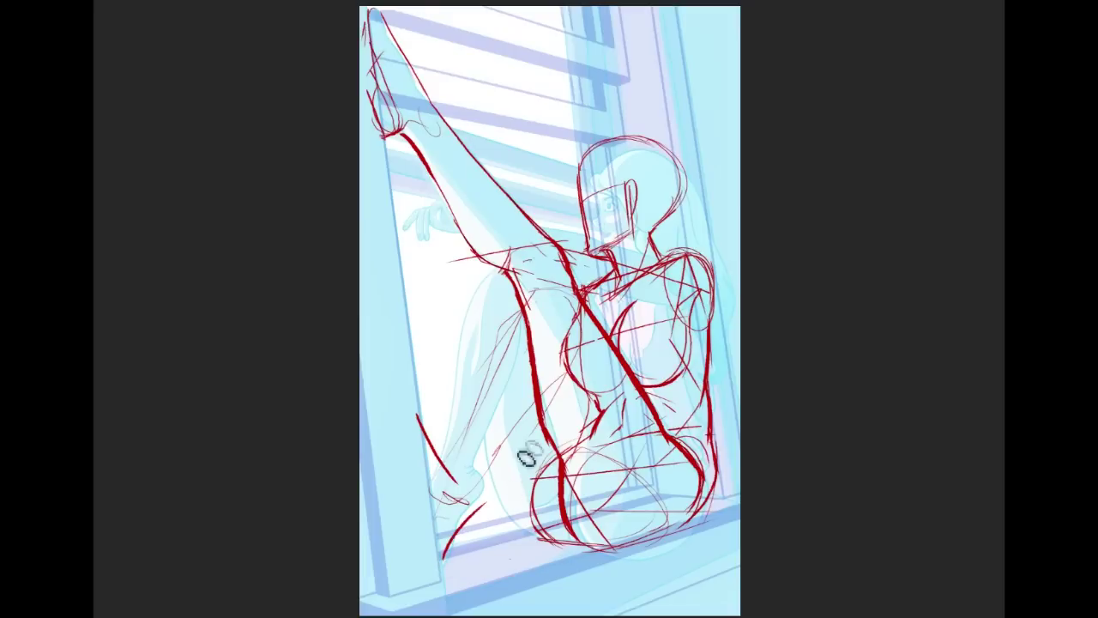
mouse_move(443, 560)
mouse_down()
mouse_move(465, 553)
mouse_move(474, 532)
mouse_move(447, 485)
mouse_up()
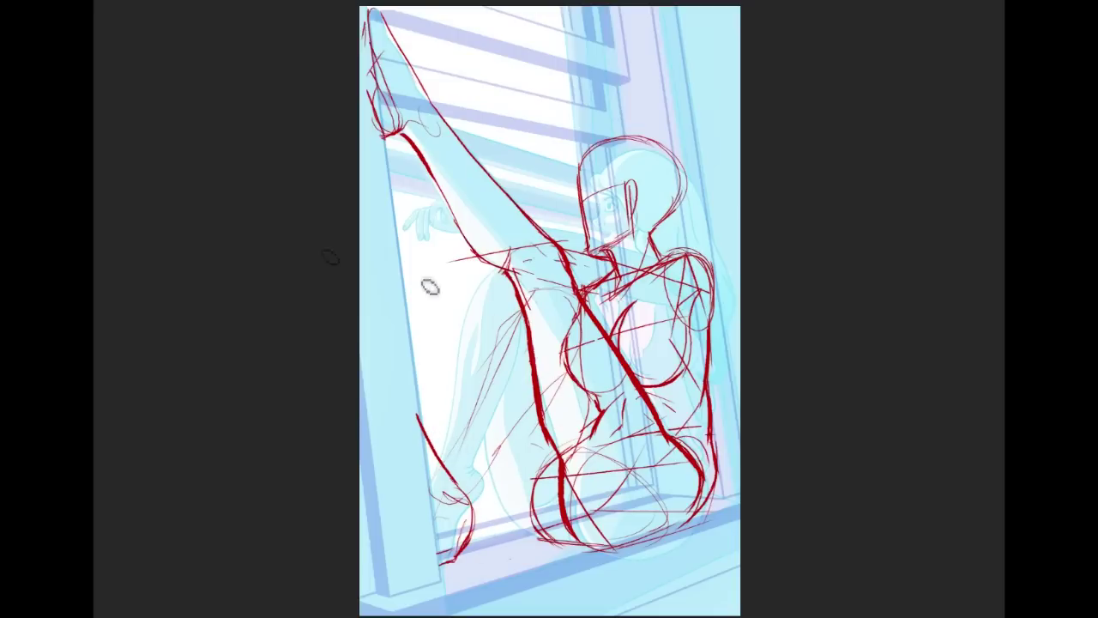
mouse_move(418, 367)
mouse_down()
mouse_move(481, 509)
mouse_move(403, 453)
mouse_up()
key(ctrl+t)
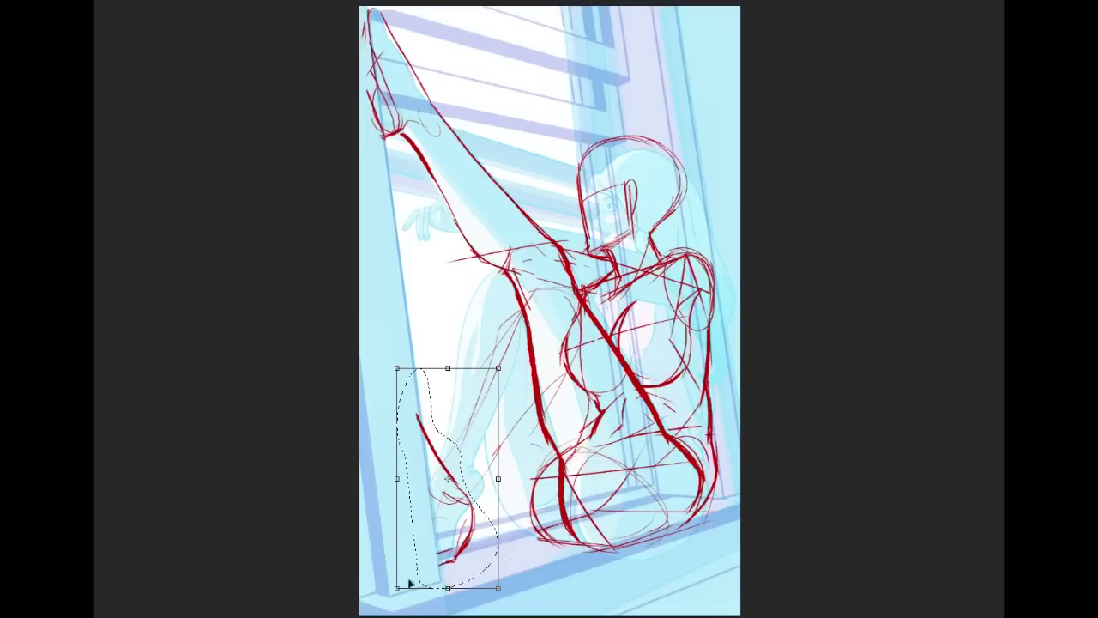
drag(397, 589, 398, 559)
mouse_move(463, 510)
mouse_down()
mouse_move(464, 523)
mouse_move(460, 491)
mouse_move(465, 502)
mouse_move(454, 503)
mouse_up()
key(Return)
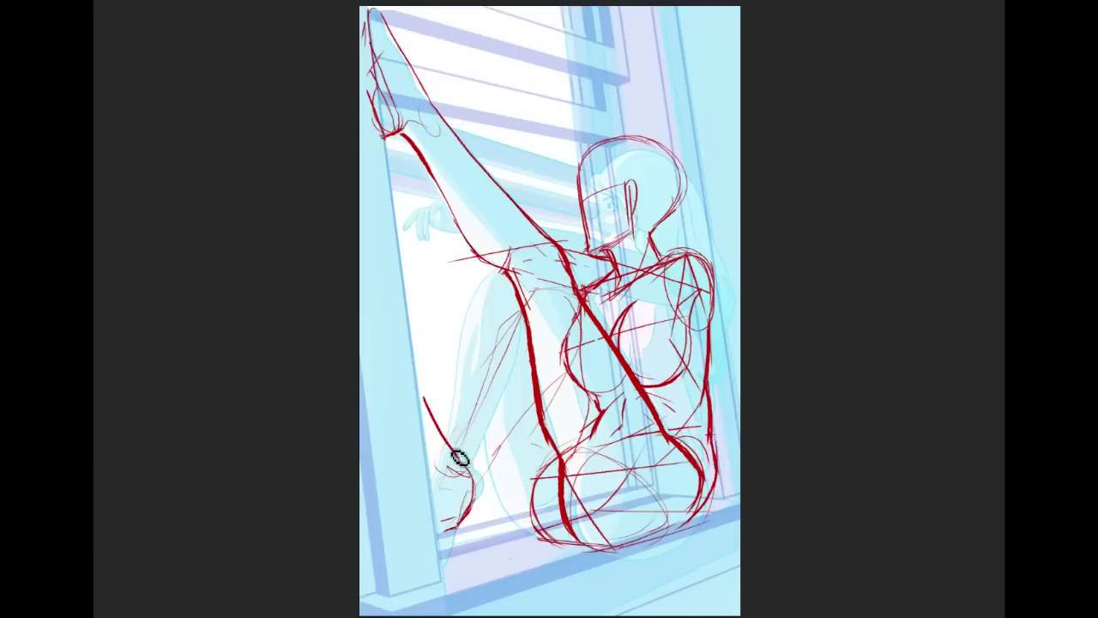
Step: Draw the underside contour of the bent leg's calf from the heel up to the thigh, undoing the trial strokes
drag(462, 531, 523, 415)
key(ctrl+z)
drag(464, 525, 513, 453)
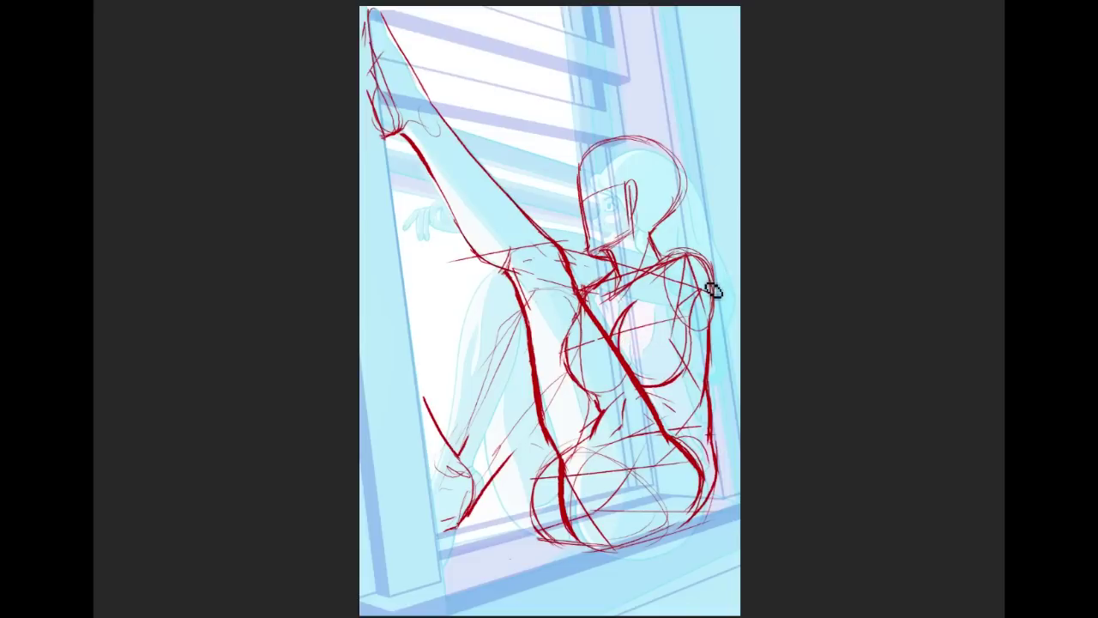
key(ctrl+z)
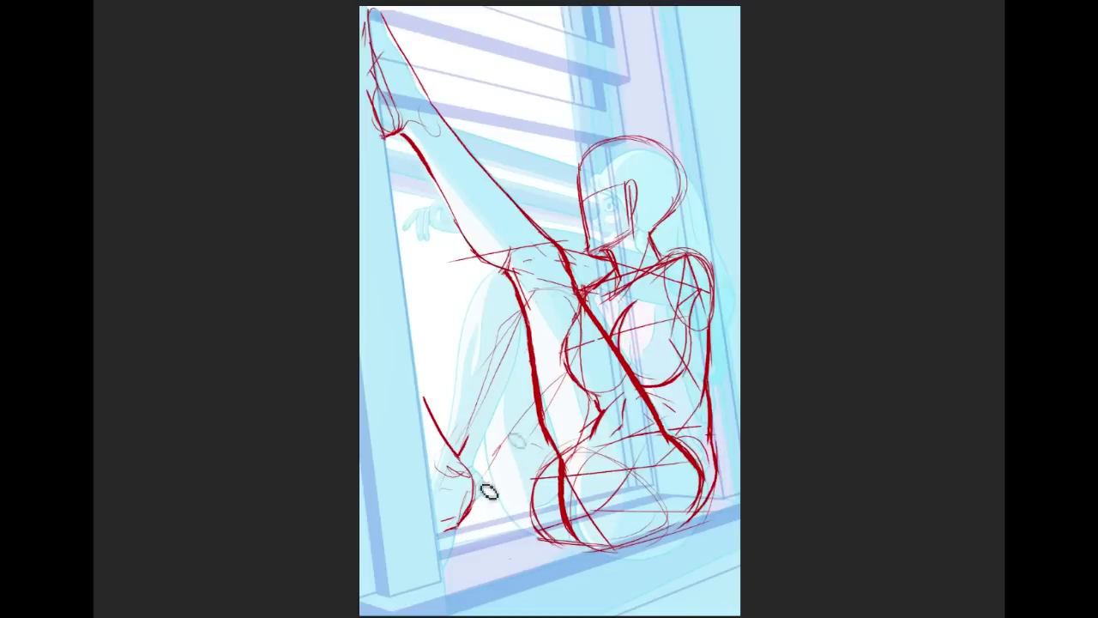
drag(463, 519, 525, 409)
key(ctrl+z)
drag(468, 515, 528, 407)
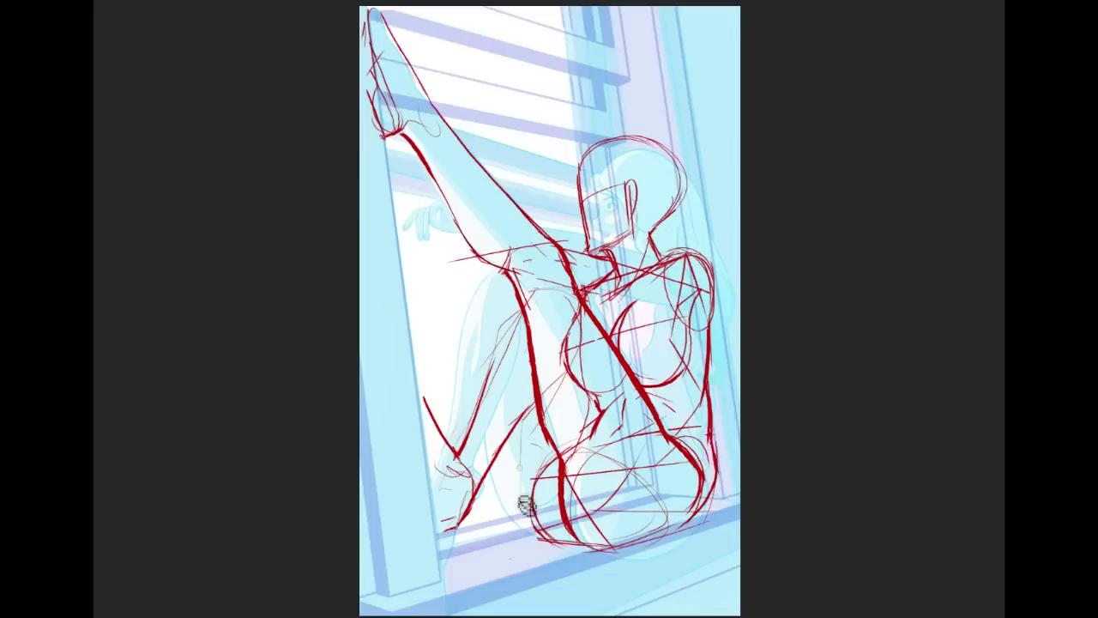
Step: Draw the bent thigh's underside contour from behind the knee down to the hip, redoing it as one curve
drag(518, 428, 534, 531)
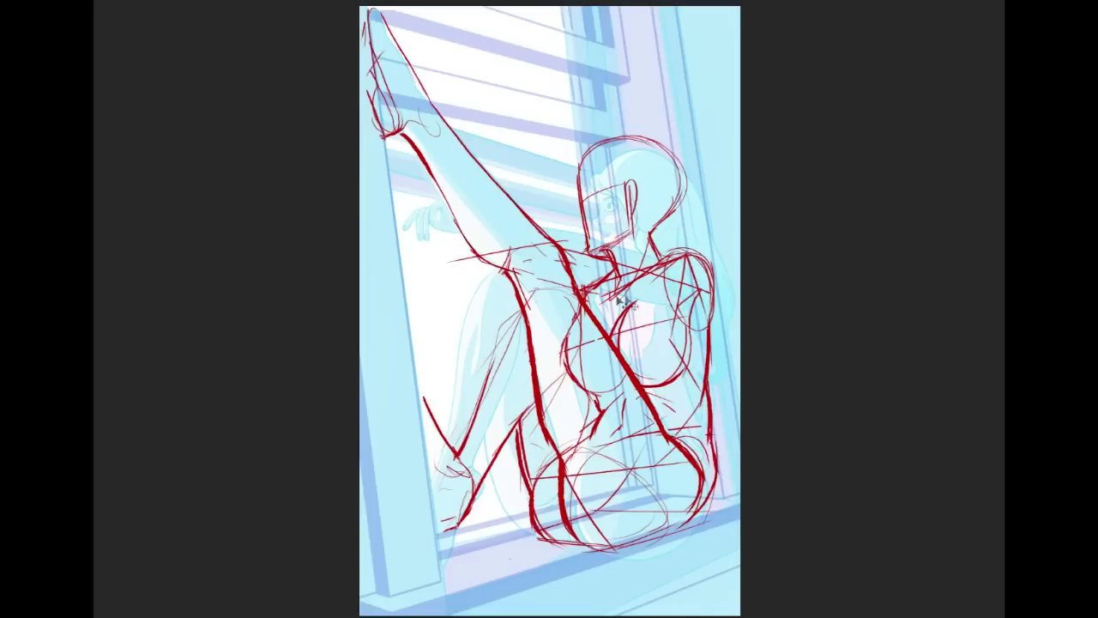
drag(533, 407, 532, 481)
key(ctrl+z)
key(ctrl+z)
drag(533, 412, 532, 473)
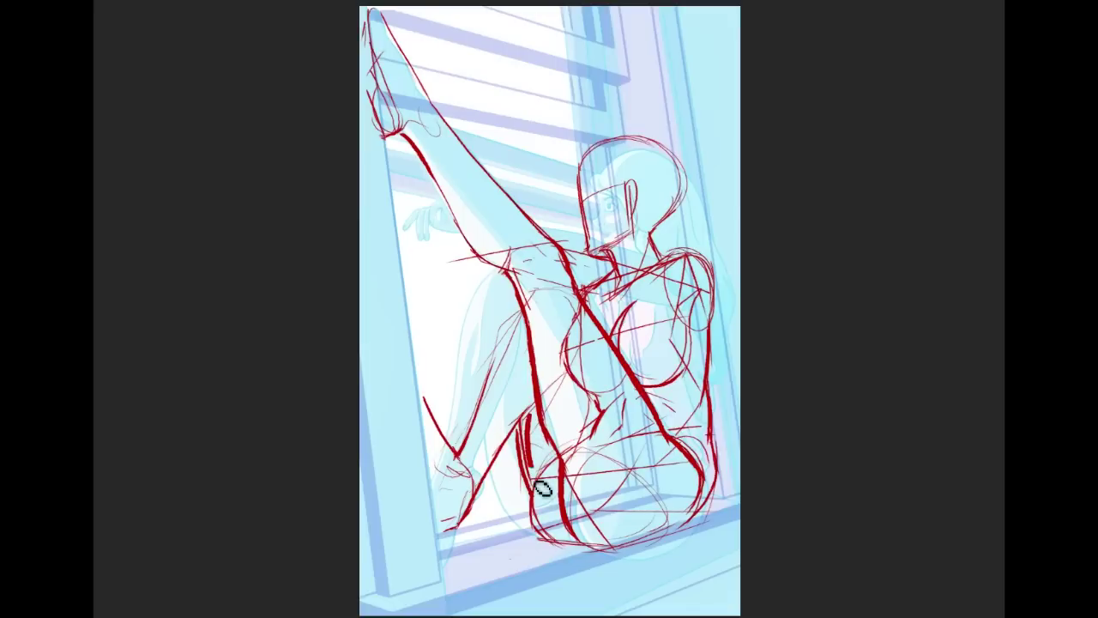
key(ctrl+z)
drag(532, 412, 532, 487)
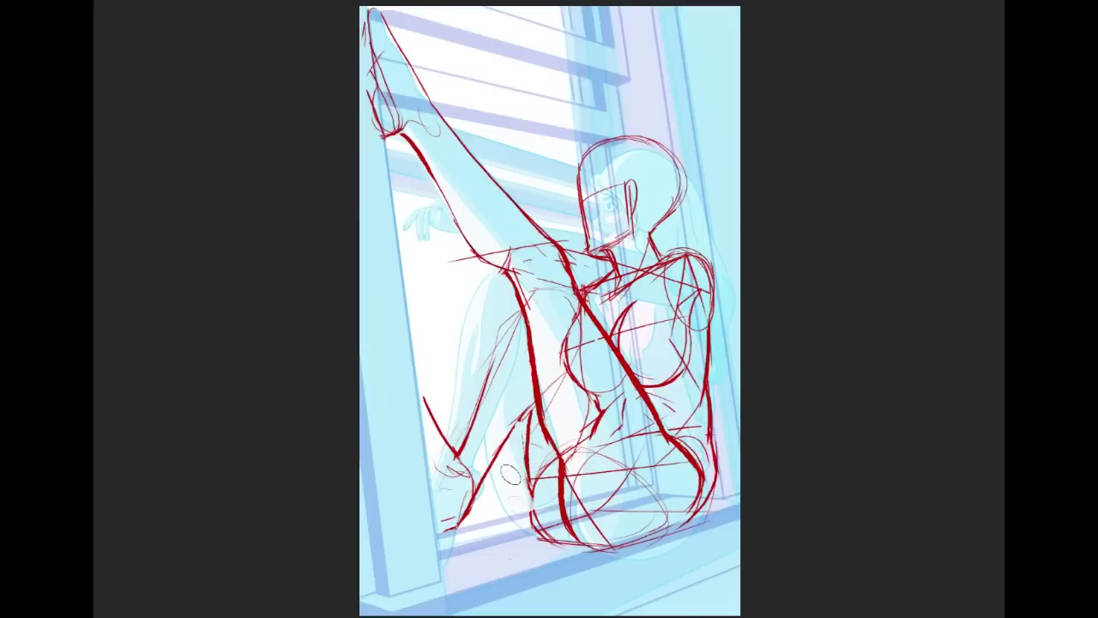
Step: Rough in the bent leg's foot with ankle, instep, toe and sole strokes, and trim the lines overlapping the window frame
drag(446, 441, 466, 468)
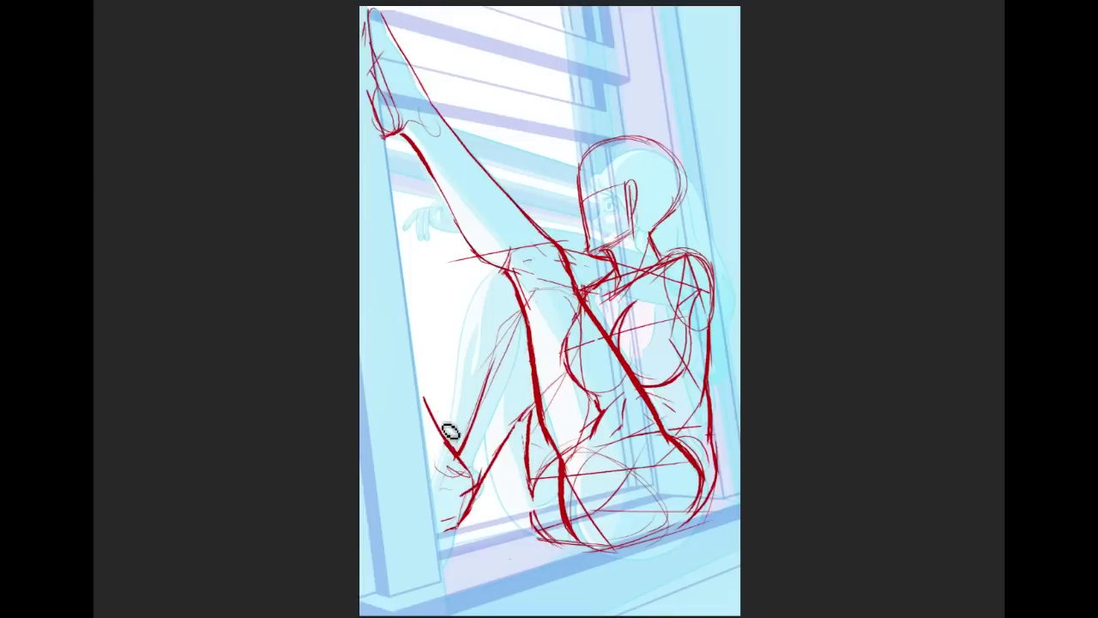
drag(393, 394, 427, 400)
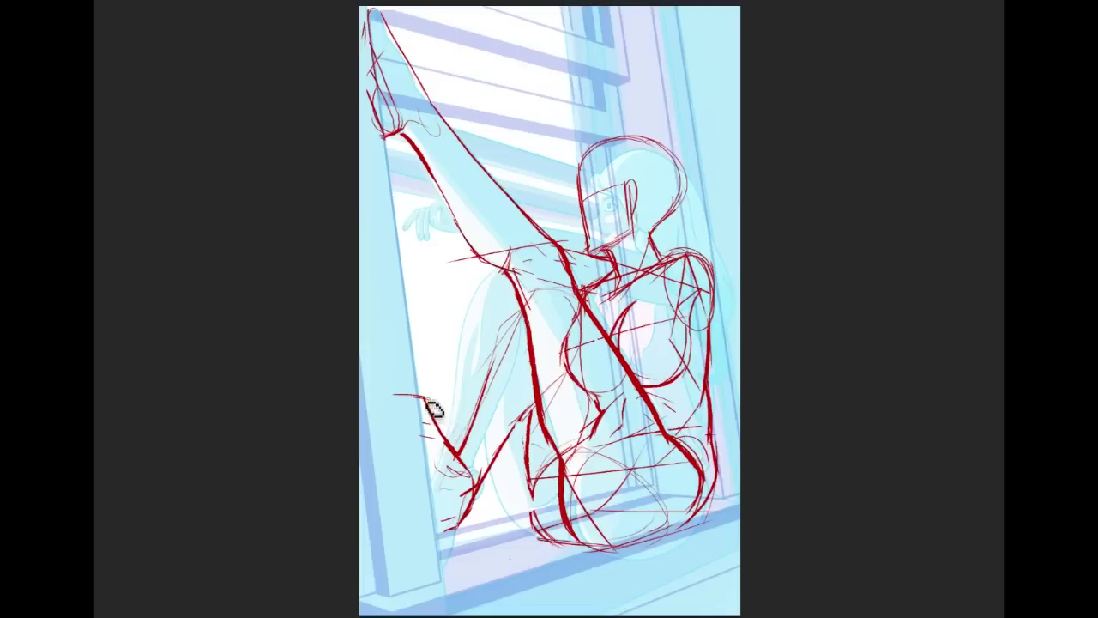
mouse_move(435, 477)
mouse_down()
mouse_move(452, 538)
mouse_move(441, 537)
mouse_move(470, 527)
mouse_up()
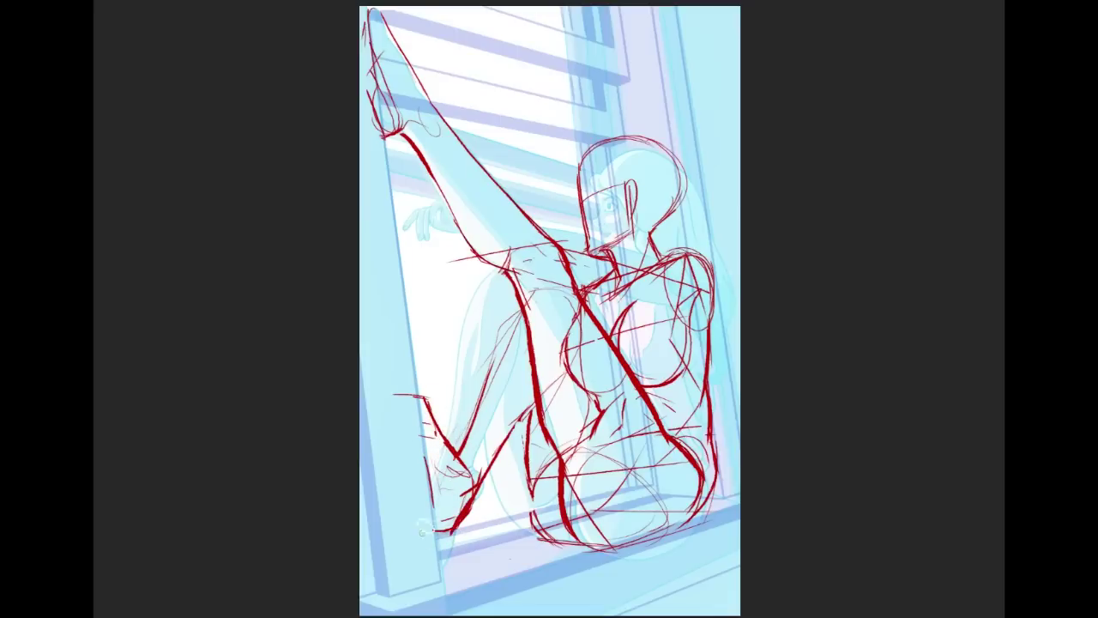
mouse_move(427, 404)
mouse_down()
mouse_move(390, 433)
mouse_move(447, 397)
mouse_move(427, 449)
mouse_move(404, 437)
mouse_move(425, 411)
mouse_move(408, 414)
mouse_move(421, 479)
mouse_move(403, 430)
mouse_move(425, 486)
mouse_move(403, 435)
mouse_move(415, 468)
mouse_move(458, 483)
mouse_move(432, 502)
mouse_up()
mouse_move(412, 463)
mouse_down()
mouse_move(424, 495)
mouse_move(413, 463)
mouse_move(422, 515)
mouse_move(451, 533)
mouse_up()
key(ctrl+z)
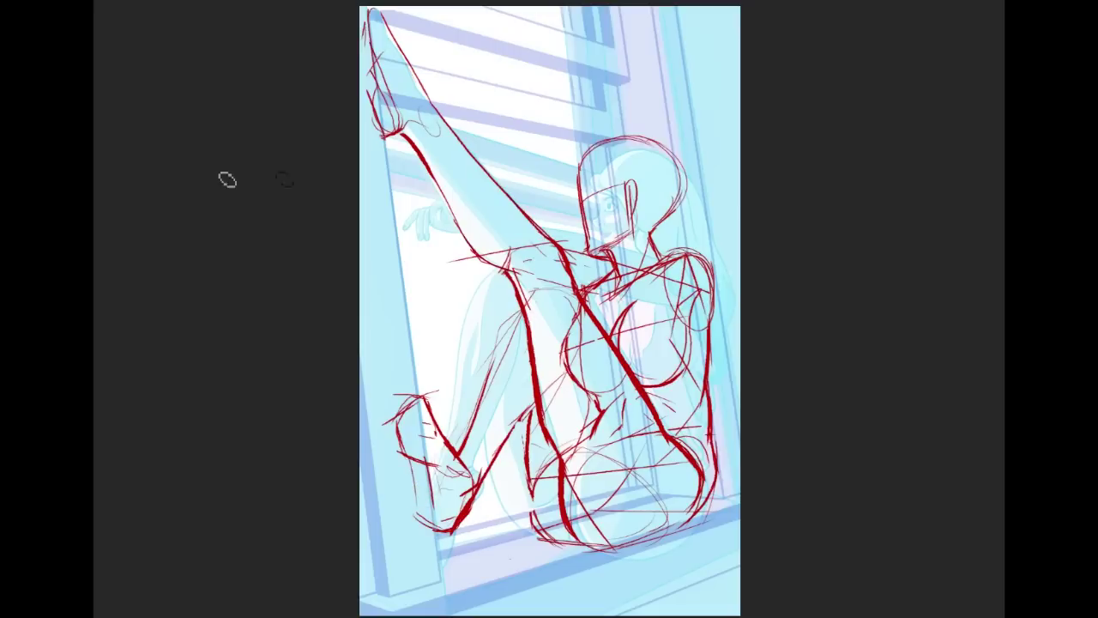
drag(405, 428, 384, 396)
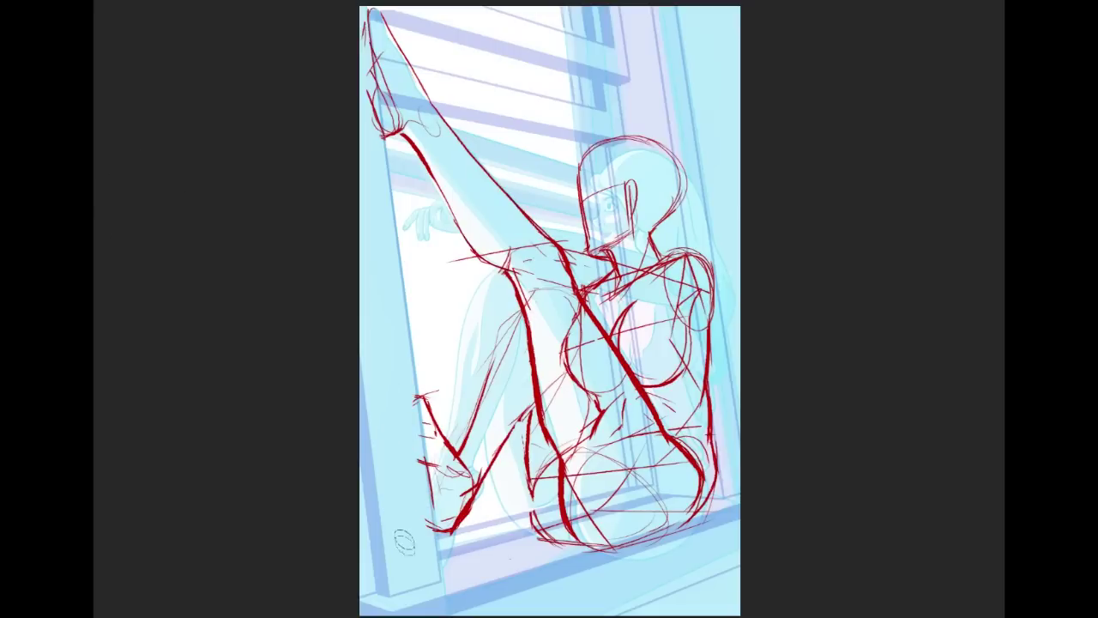
drag(417, 383, 448, 388)
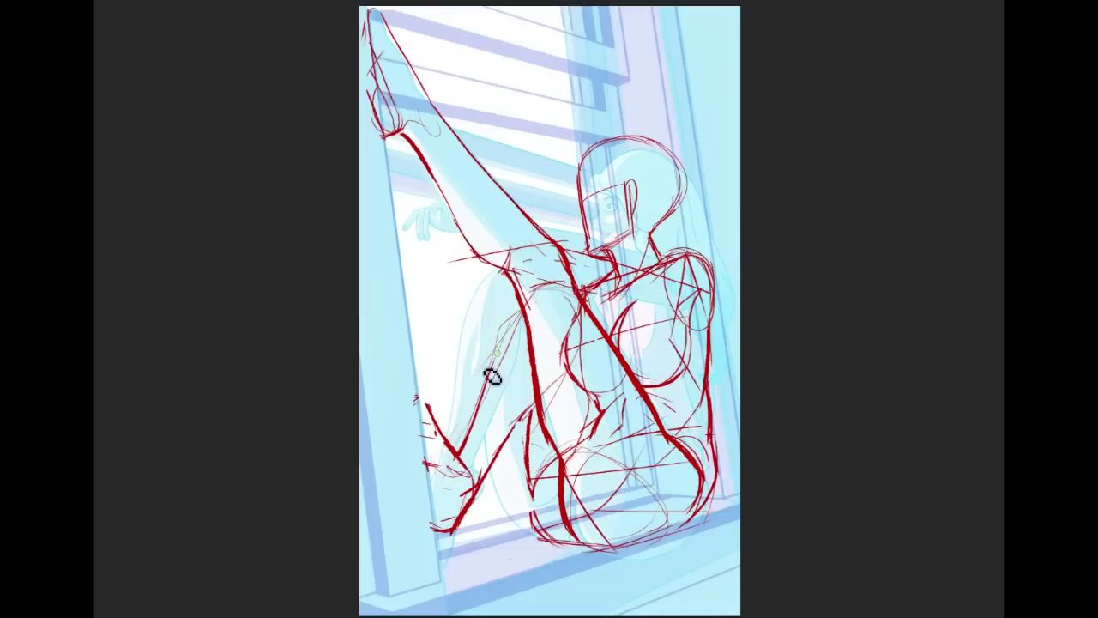
Step: Outline the top of the bent knee, and shift the foot strokes slightly up and toward the body
drag(496, 331, 538, 281)
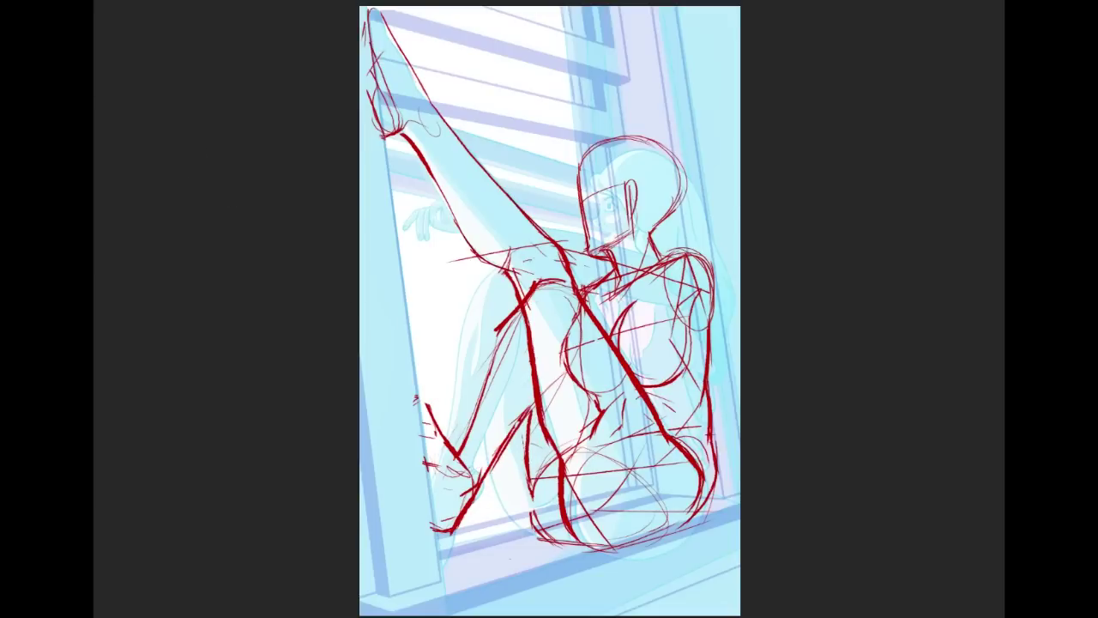
drag(401, 400, 447, 407)
mouse_move(506, 512)
mouse_down()
mouse_move(387, 511)
mouse_move(403, 402)
mouse_up()
drag(473, 496, 484, 487)
key(ctrl+d)
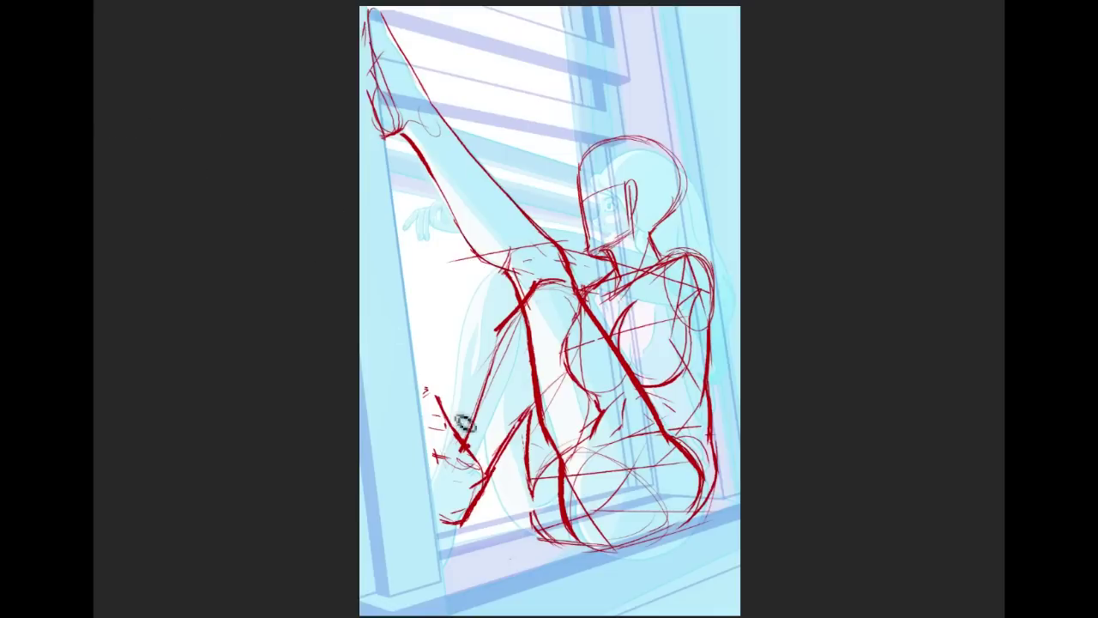
Step: Refine the toes, ball and heel of the bent leg's foot with short curved strokes, undoing a trial heel stroke
drag(428, 392, 405, 422)
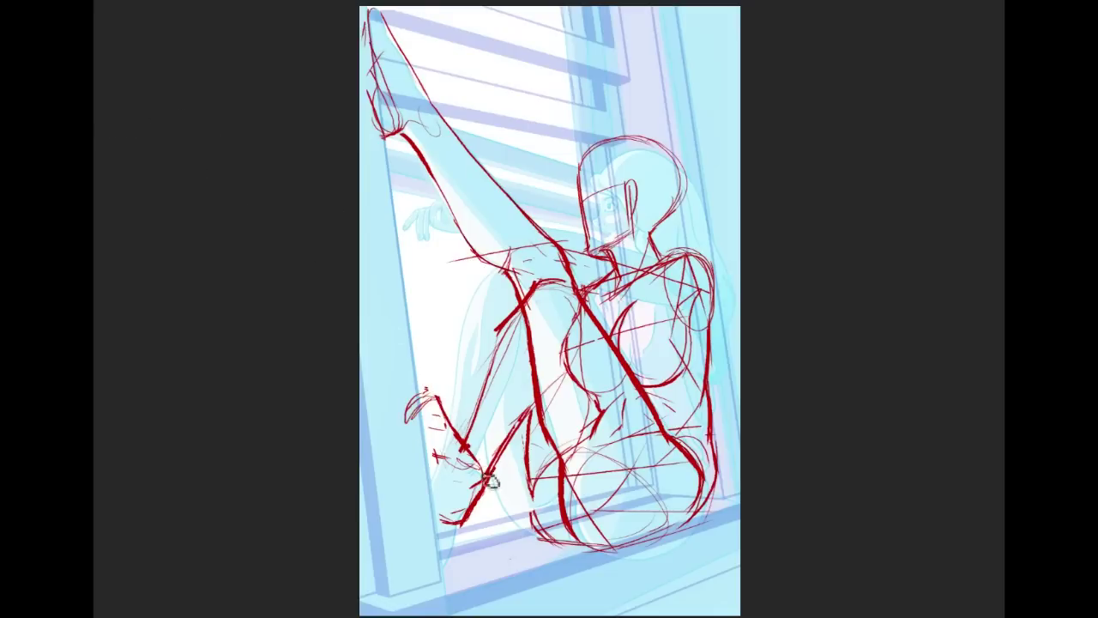
mouse_move(458, 478)
mouse_down()
mouse_move(471, 503)
mouse_move(454, 469)
mouse_move(465, 521)
mouse_up()
key(ctrl+z)
drag(414, 465, 455, 469)
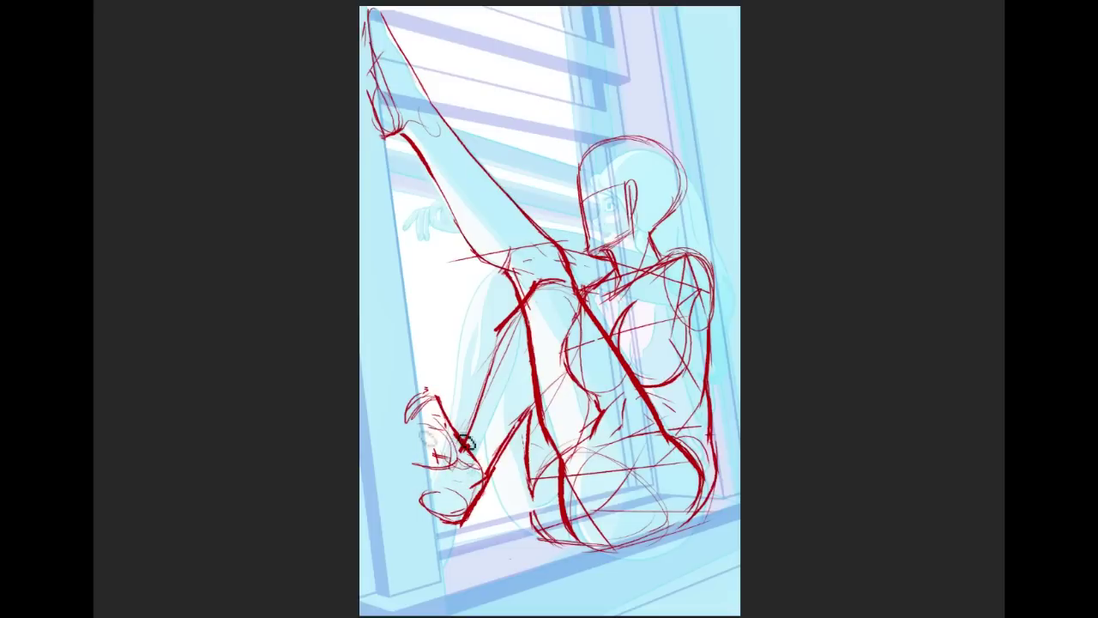
drag(412, 419, 440, 428)
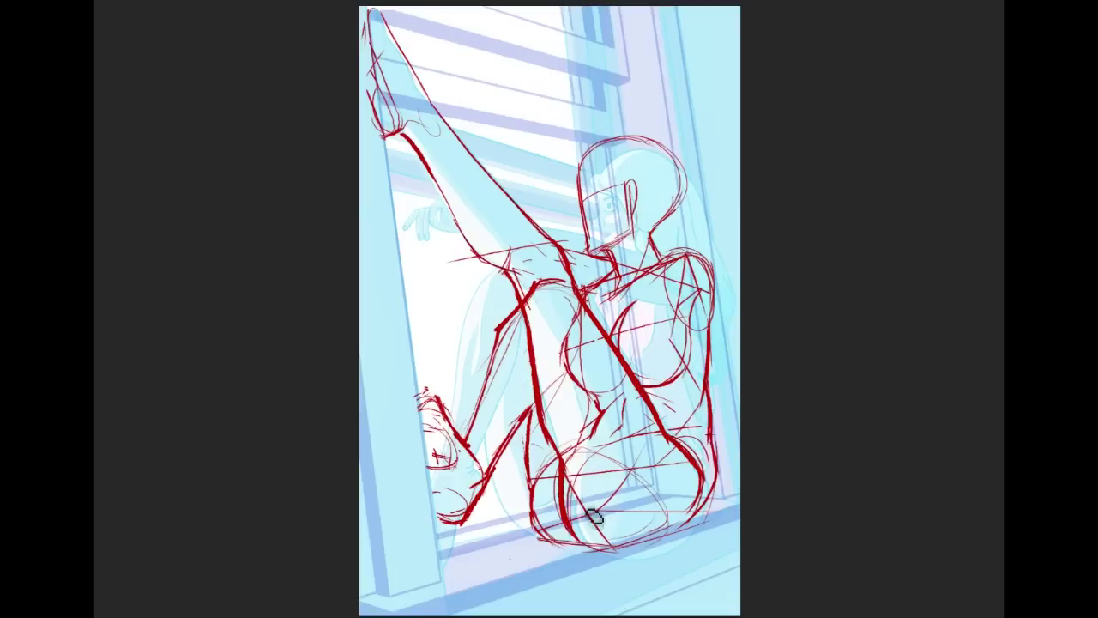
Step: Fill the dark wedge where the raised thigh meets the buttock, and extend the bent foot's sole line onto the window frame
drag(533, 480, 544, 536)
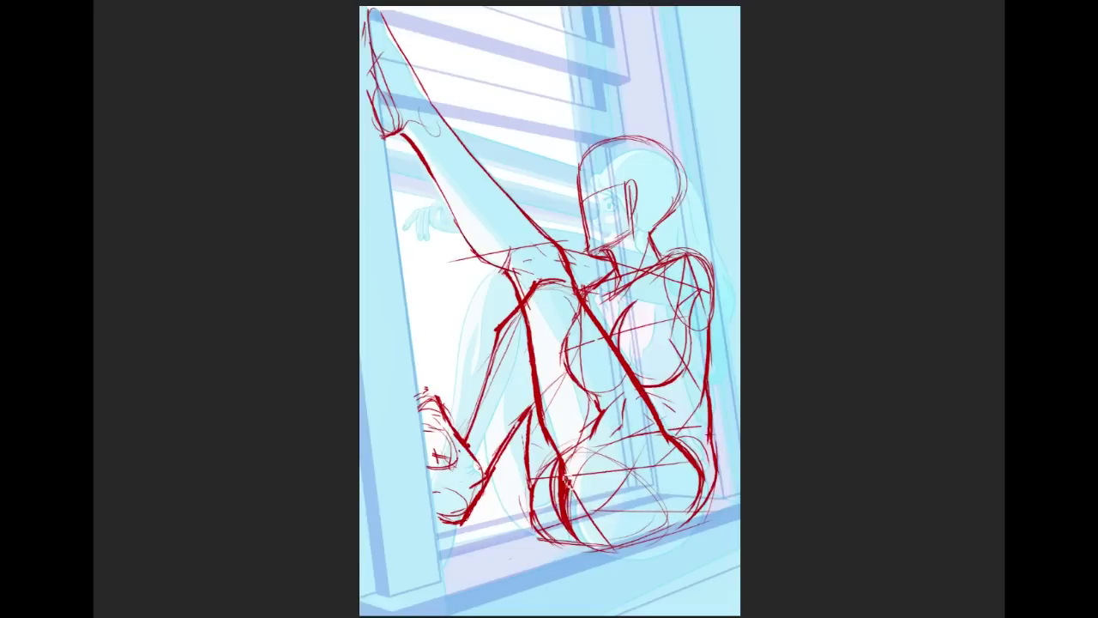
drag(563, 470, 563, 513)
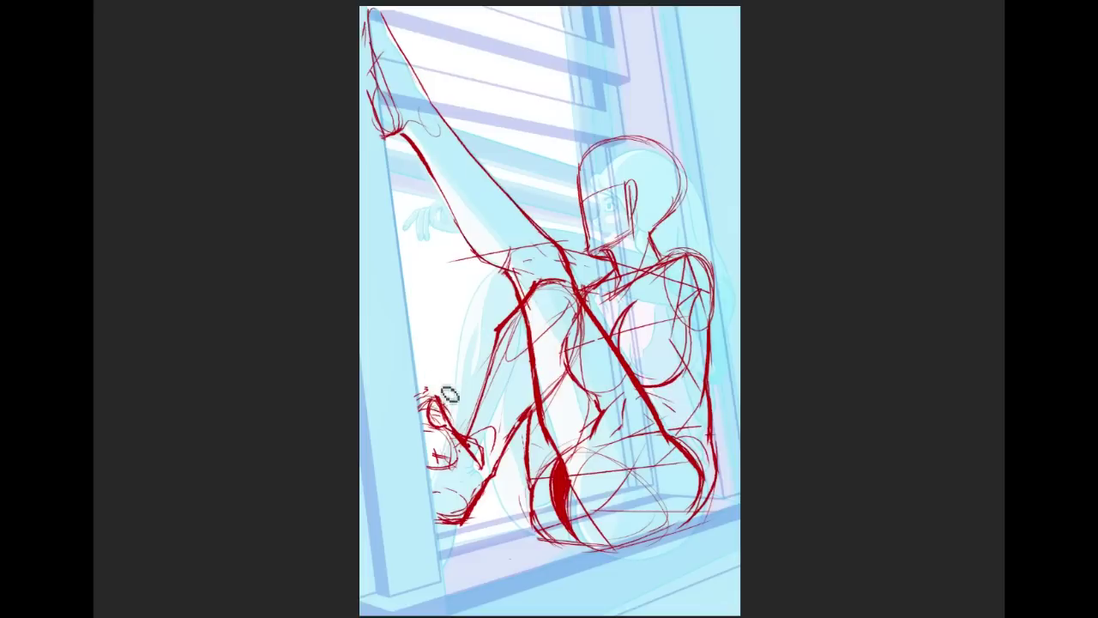
drag(450, 520, 419, 515)
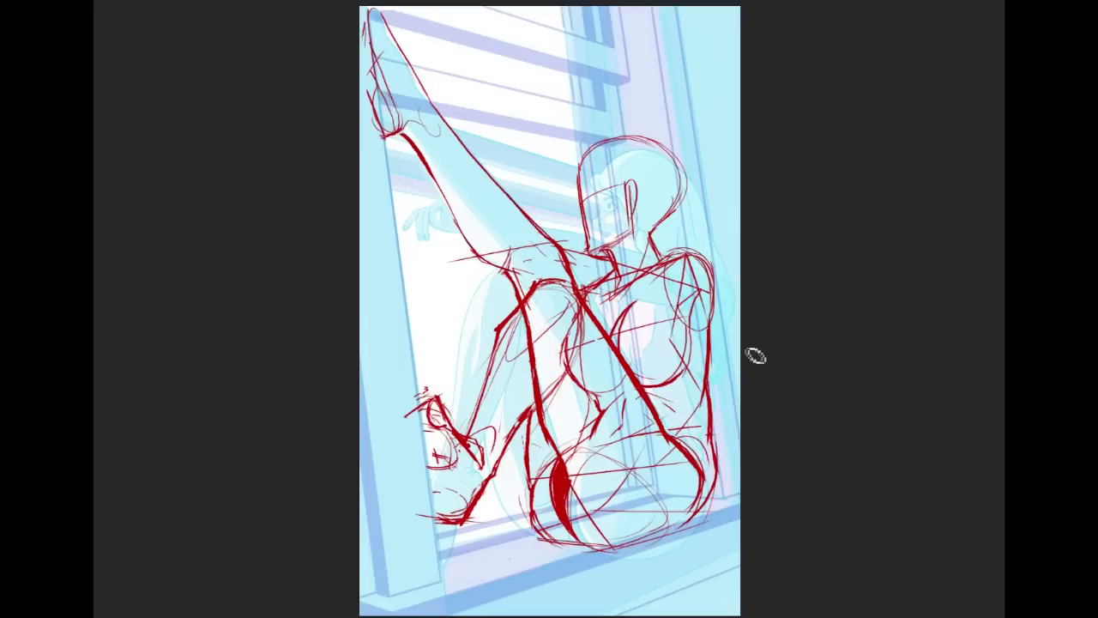
Step: Thicken the underside contour of the raised leg's calf down to the knee
drag(436, 189, 470, 245)
drag(448, 206, 484, 258)
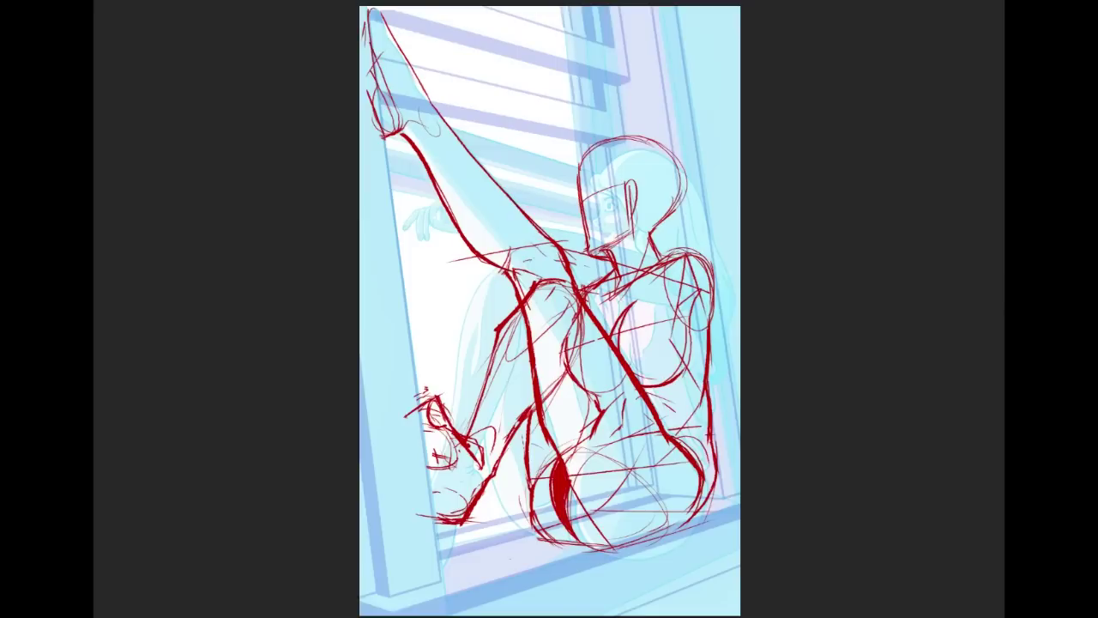
Step: Select the raised thigh's interior and fade the construction lines that cross it
click(404, 331)
drag(541, 287, 541, 325)
mouse_move(532, 270)
mouse_down()
mouse_move(596, 365)
mouse_move(545, 272)
mouse_move(585, 345)
mouse_move(554, 266)
mouse_move(603, 359)
mouse_up()
mouse_move(546, 330)
mouse_down()
mouse_move(558, 397)
mouse_move(608, 477)
mouse_up()
mouse_move(555, 352)
mouse_down()
mouse_move(600, 491)
mouse_move(616, 501)
mouse_up()
mouse_move(575, 421)
mouse_down()
mouse_move(604, 496)
mouse_move(625, 506)
mouse_up()
drag(616, 447, 645, 488)
drag(616, 391, 663, 481)
mouse_move(625, 422)
mouse_down()
mouse_move(667, 481)
mouse_move(607, 508)
mouse_up()
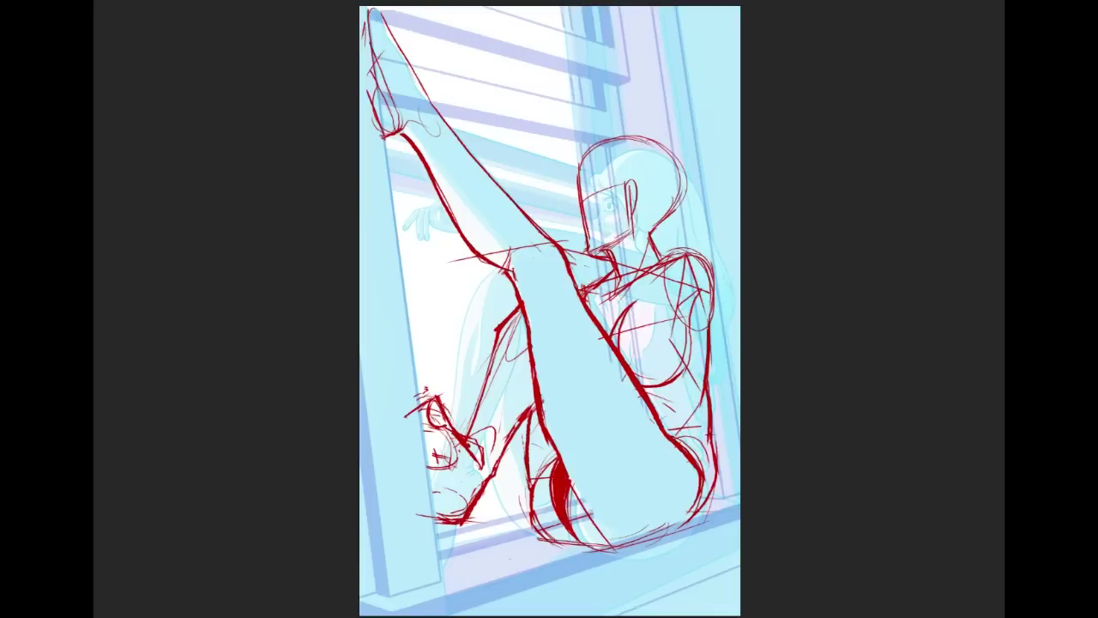
key(Delete)
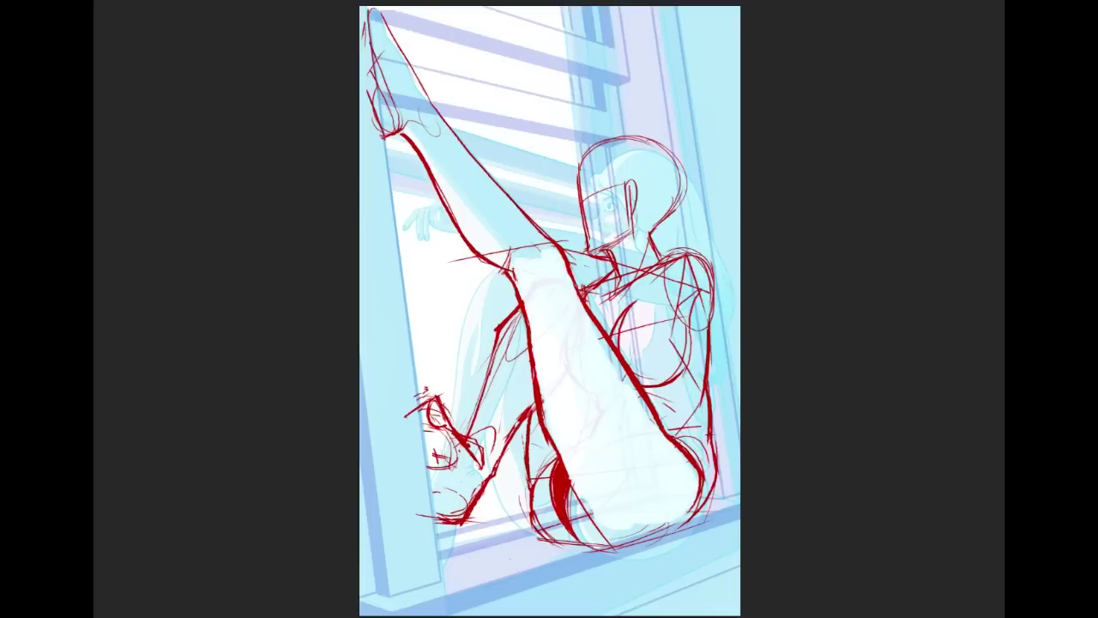
key(Delete)
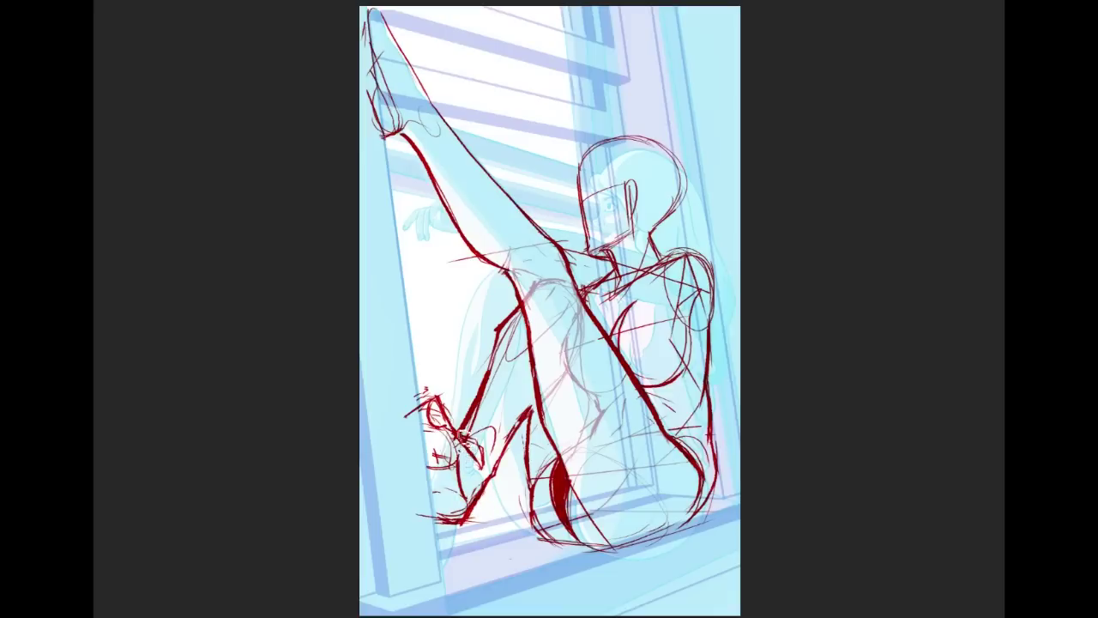
Step: Rework the bent calf's underside contour with heavier strokes, trim the excess near the ankle, and tidy the heel lines
drag(525, 422, 486, 469)
drag(532, 413, 498, 449)
key(ctrl+z)
drag(532, 411, 497, 450)
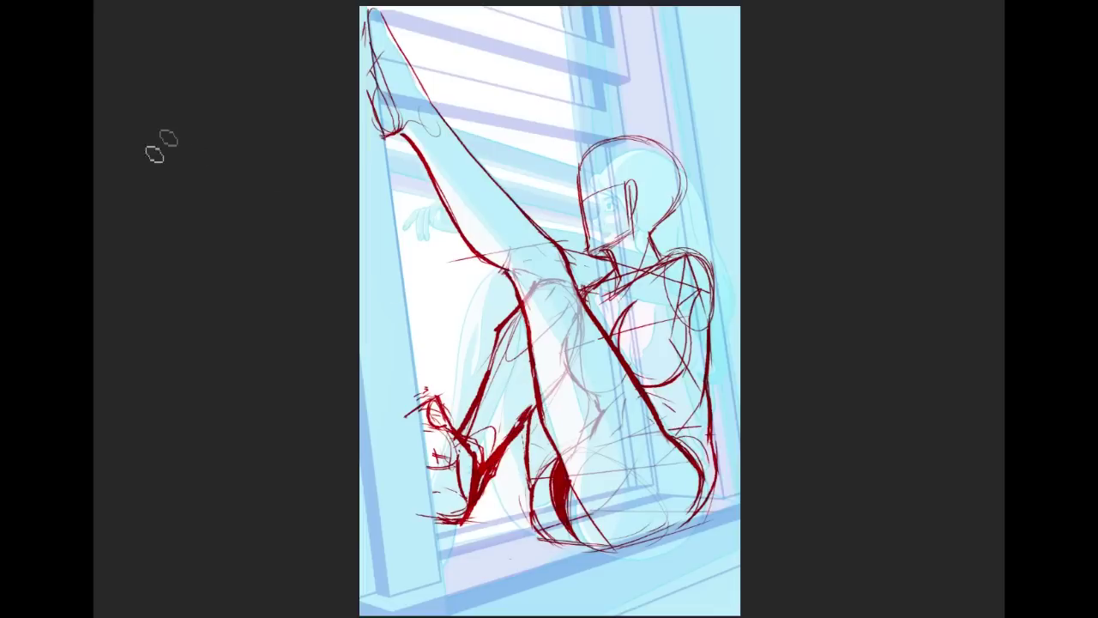
mouse_move(530, 422)
mouse_down()
mouse_move(509, 429)
mouse_move(526, 448)
mouse_move(486, 477)
mouse_move(482, 502)
mouse_move(487, 477)
mouse_up()
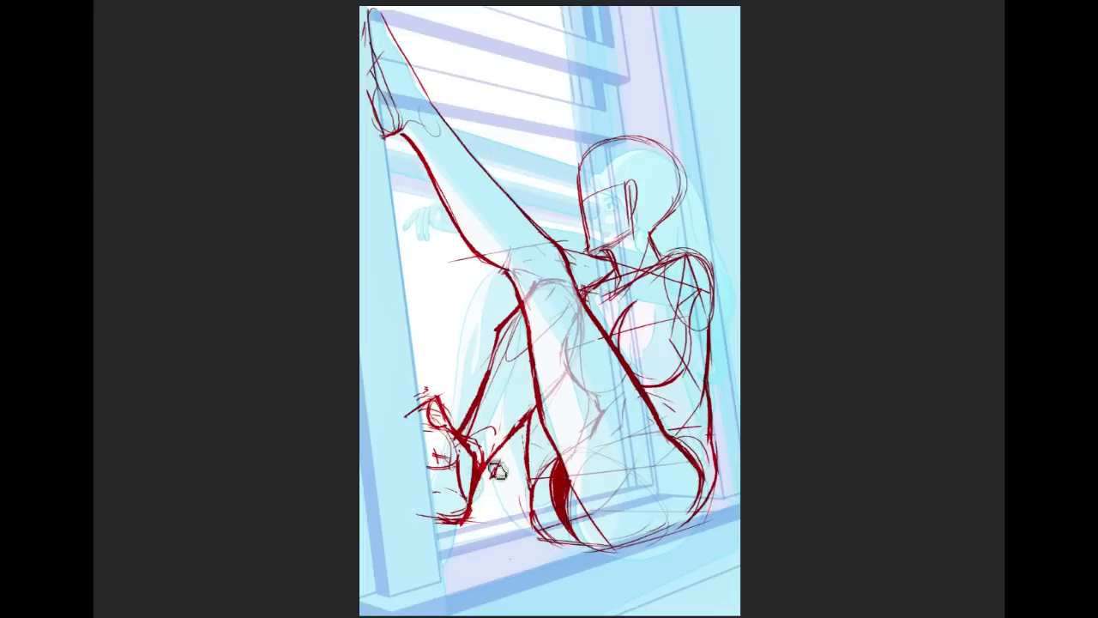
drag(491, 450, 493, 476)
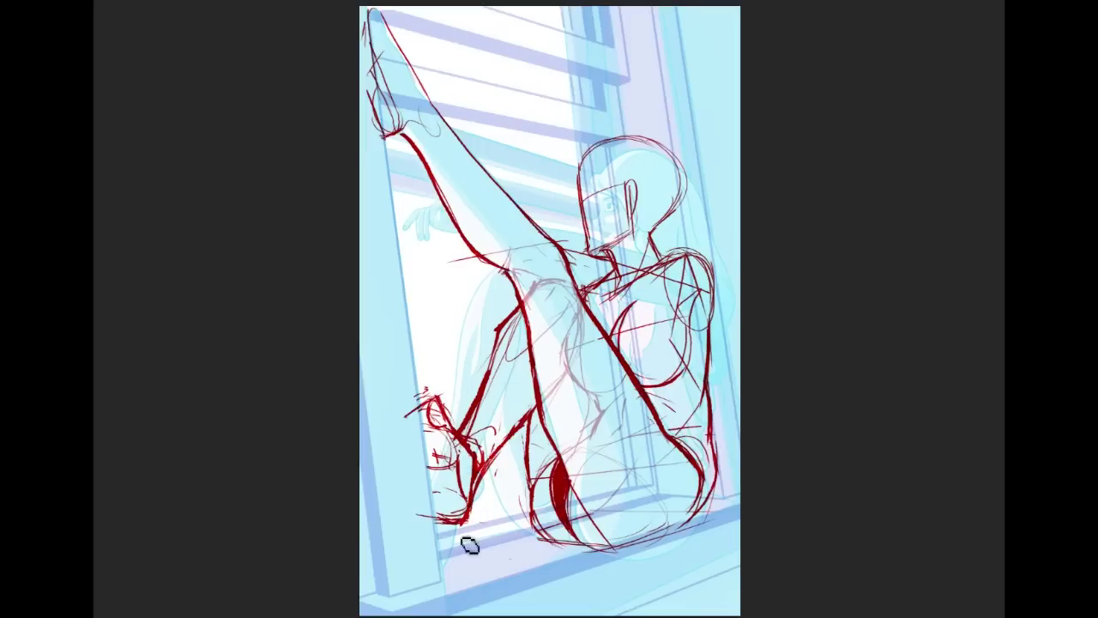
drag(436, 517, 474, 491)
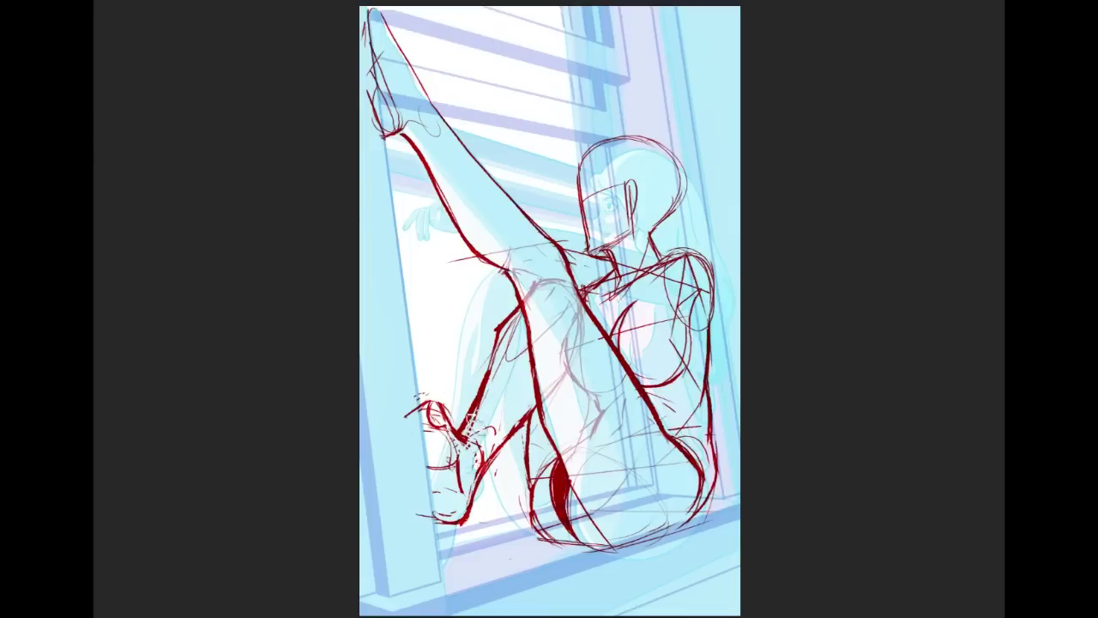
mouse_move(378, 429)
mouse_down()
mouse_move(382, 409)
mouse_move(437, 378)
mouse_move(447, 390)
mouse_up()
key(ctrl+z)
key(ctrl+z)
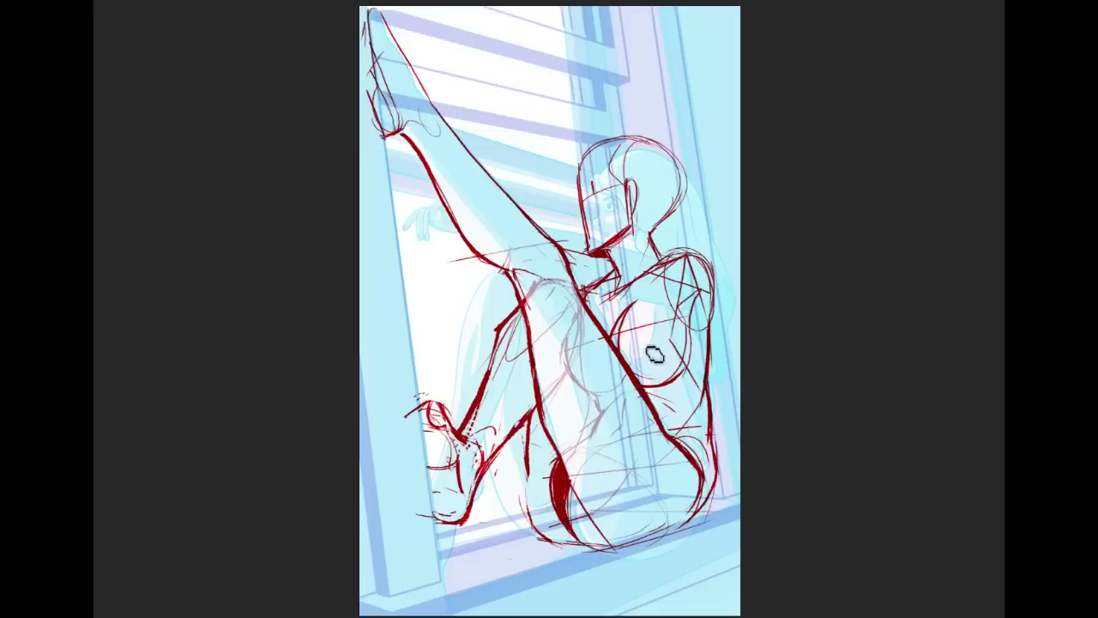
Step: Draw a rounded buttock curve across the base of the raised thigh
drag(659, 476, 560, 470)
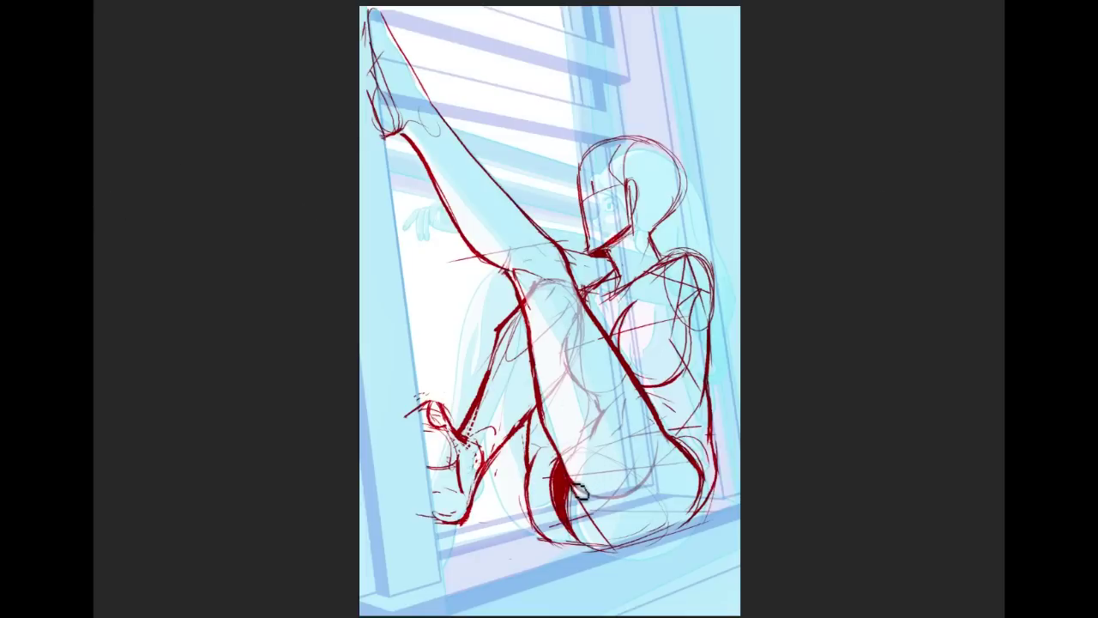
mouse_move(598, 504)
mouse_down()
mouse_move(639, 491)
mouse_move(660, 463)
mouse_move(658, 434)
mouse_up()
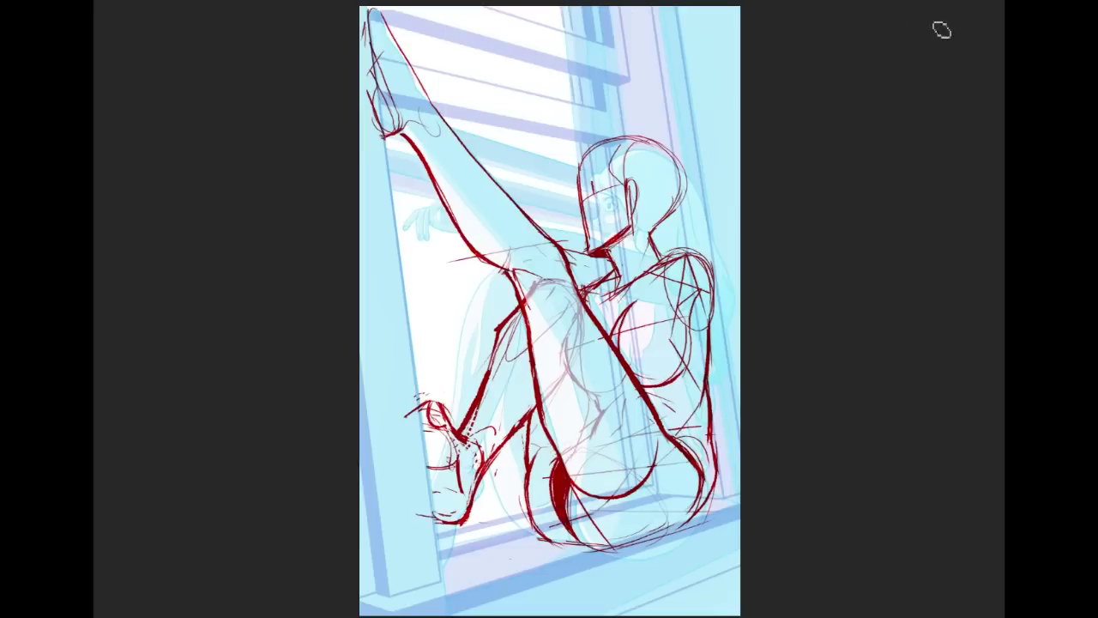
Step: Fade the remaining construction lines inside the raised thigh
mouse_move(550, 287)
mouse_down()
mouse_move(620, 472)
mouse_move(670, 502)
mouse_up()
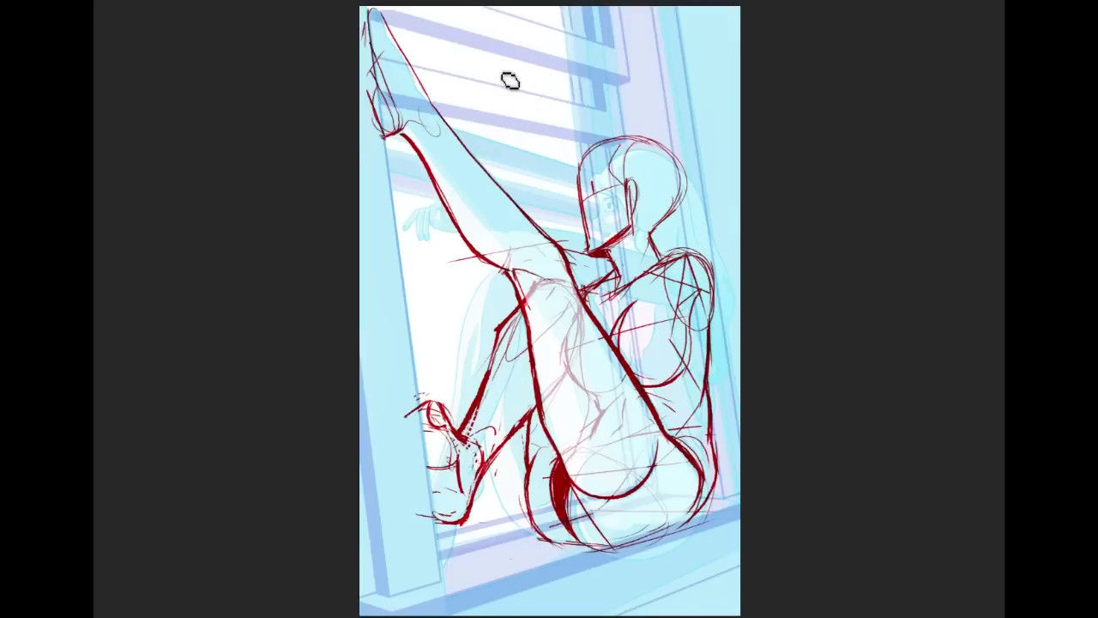
drag(512, 41, 501, 114)
key(ctrl+z)
mouse_move(553, 32)
mouse_down()
mouse_move(527, 74)
mouse_move(548, 102)
mouse_up()
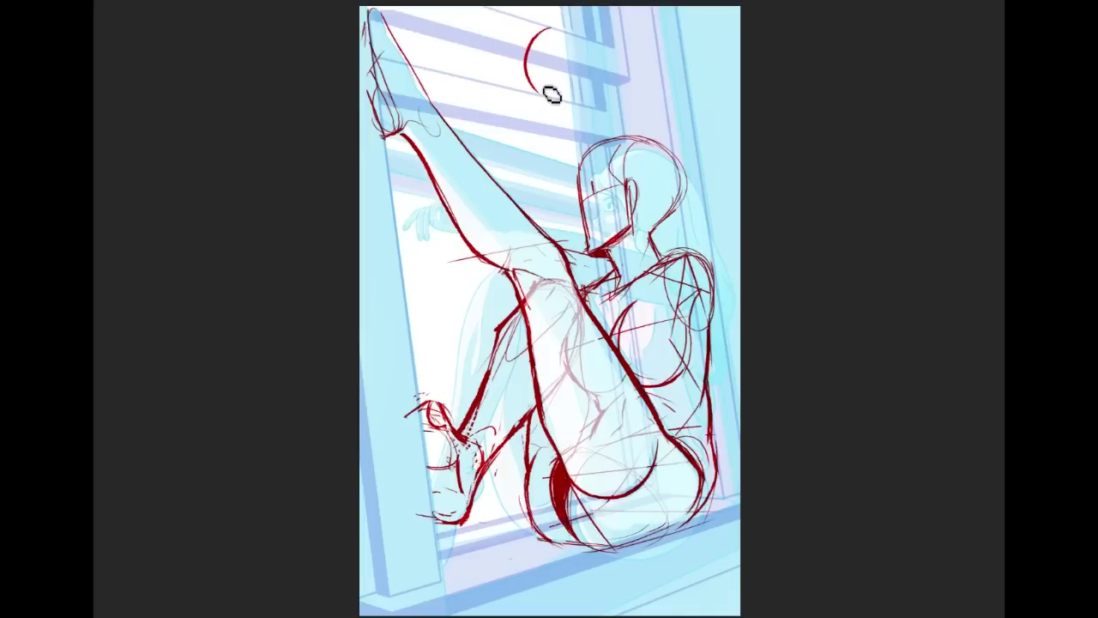
key(ctrl+z)
mouse_move(553, 32)
mouse_down()
mouse_move(569, 152)
mouse_move(621, 78)
mouse_up()
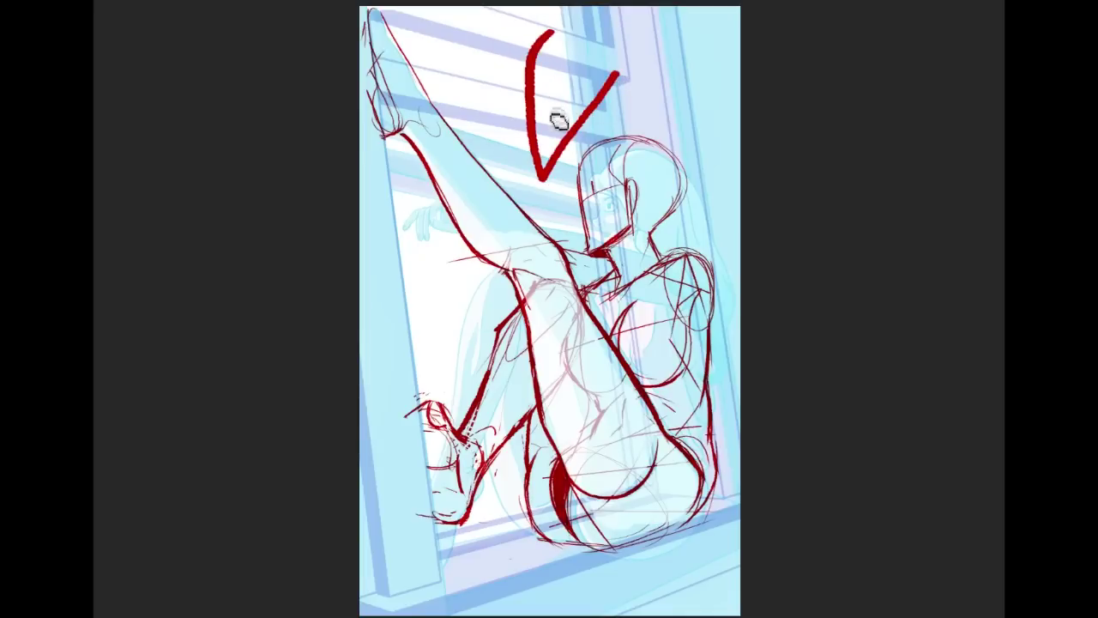
key(ctrl+z)
mouse_move(535, 34)
mouse_down()
mouse_move(511, 60)
mouse_move(534, 166)
mouse_up()
drag(572, 39, 574, 137)
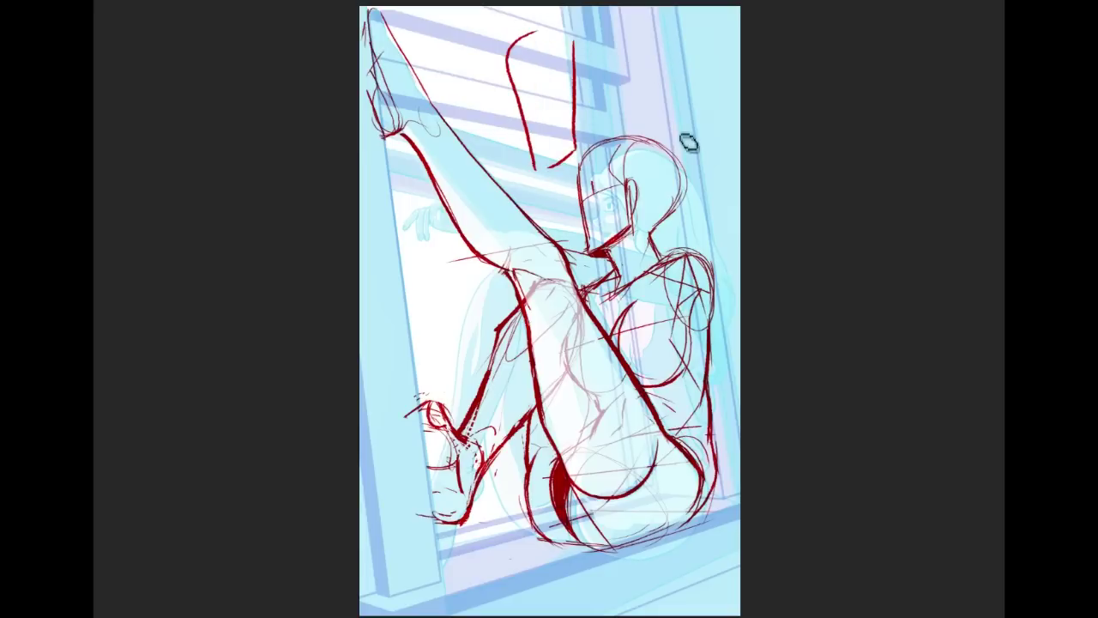
key(ctrl+z)
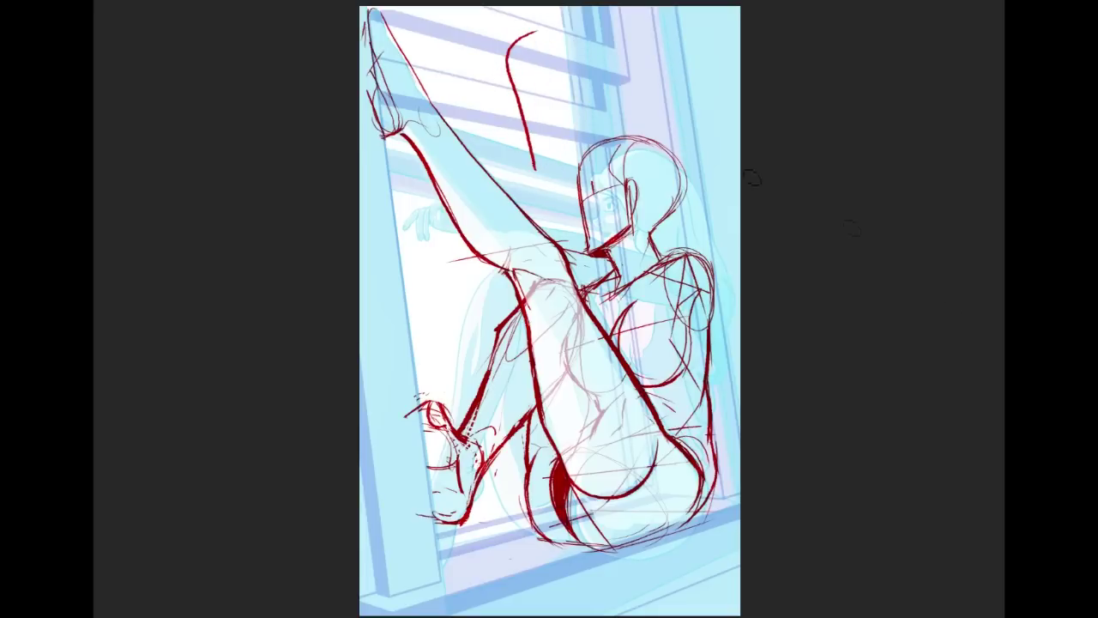
key(ctrl+z)
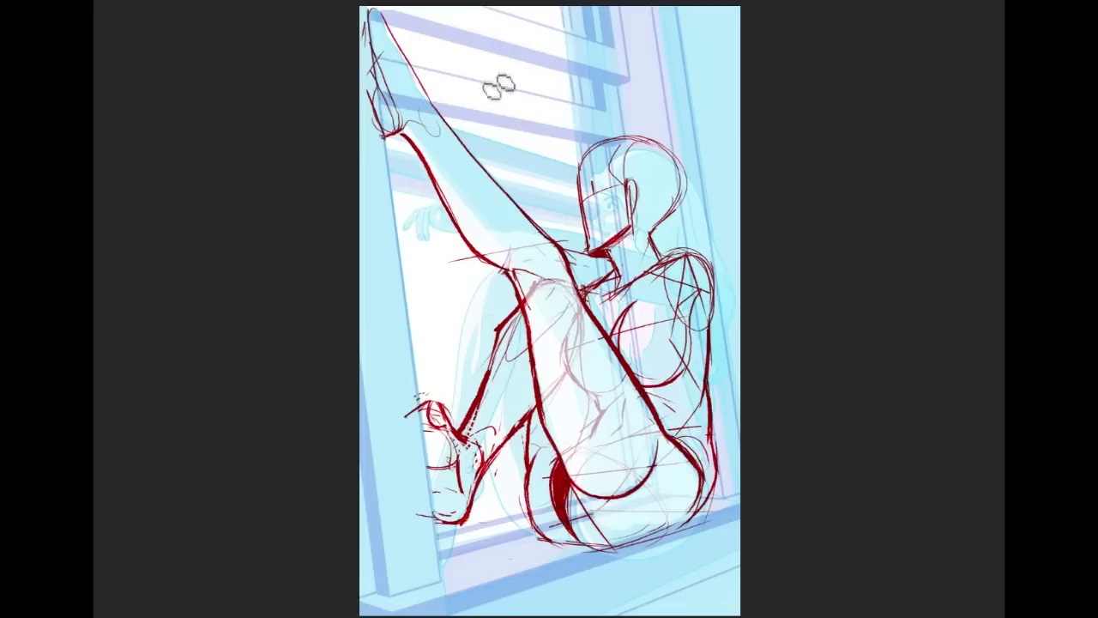
Step: Sketch a small demonstration of overlapping rounded body forms in the blank window area above the raised leg
drag(506, 34, 467, 120)
drag(486, 72, 520, 87)
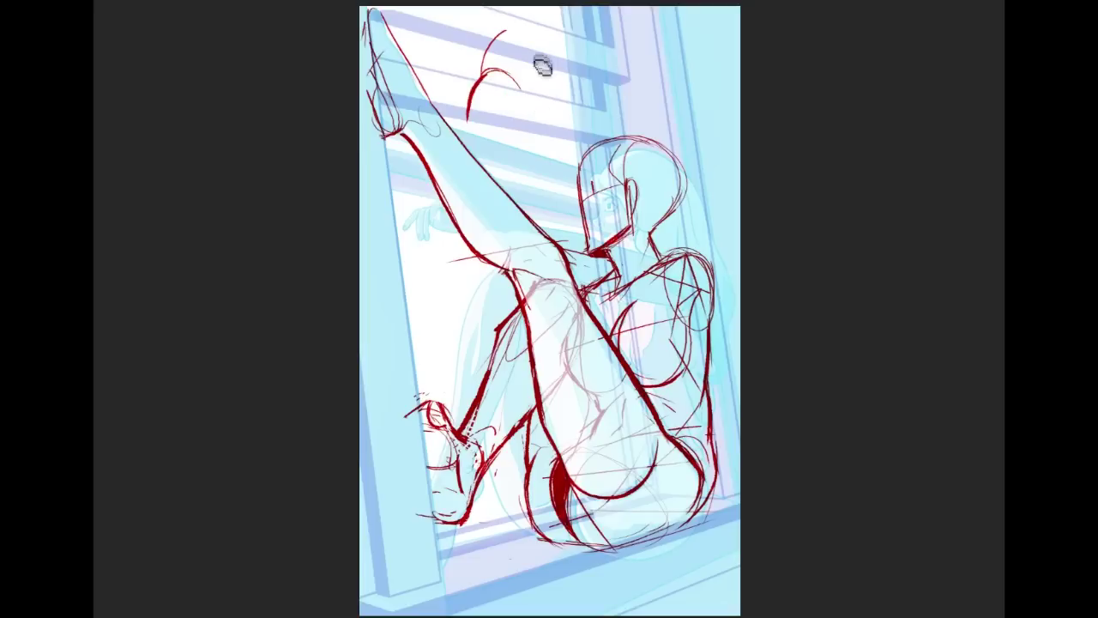
mouse_move(513, 41)
mouse_down()
mouse_move(572, 94)
mouse_move(583, 85)
mouse_move(555, 101)
mouse_move(581, 59)
mouse_up()
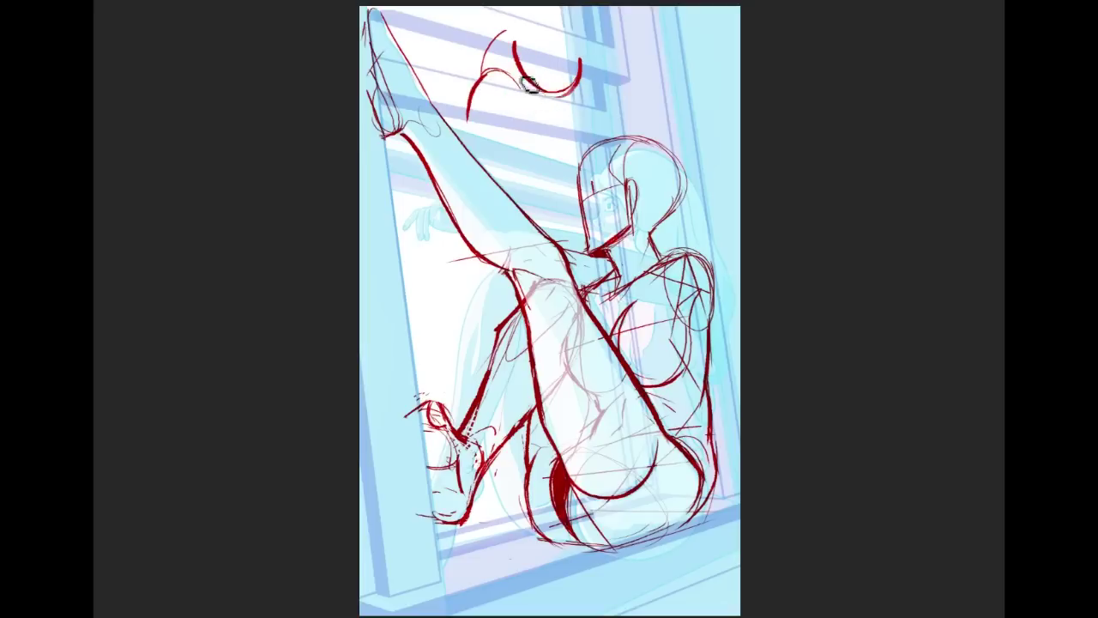
drag(544, 93, 573, 126)
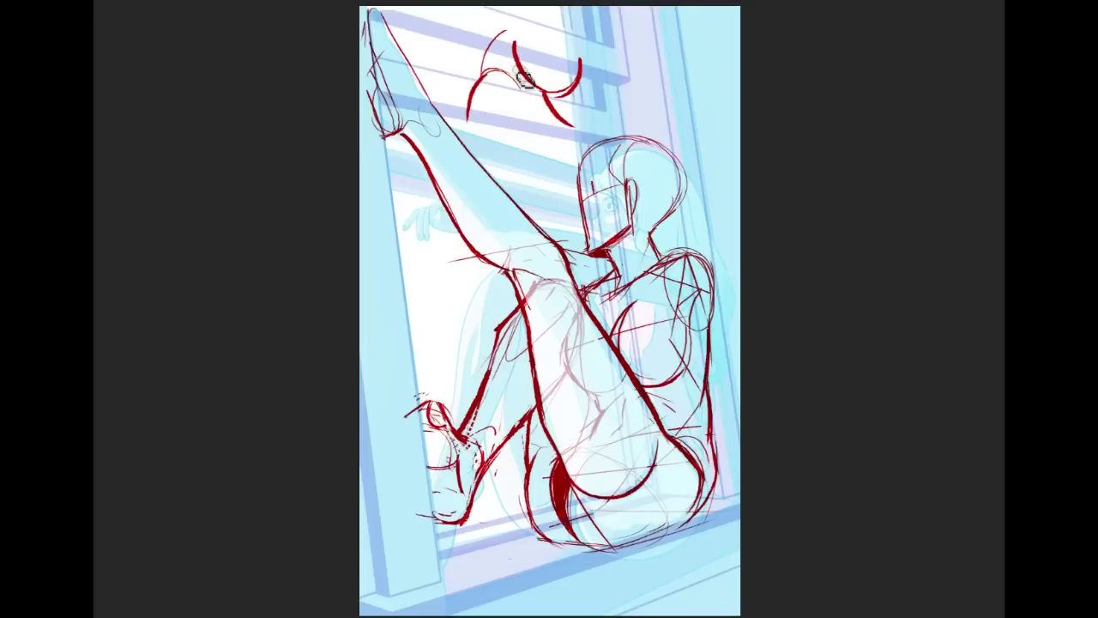
drag(510, 120, 532, 89)
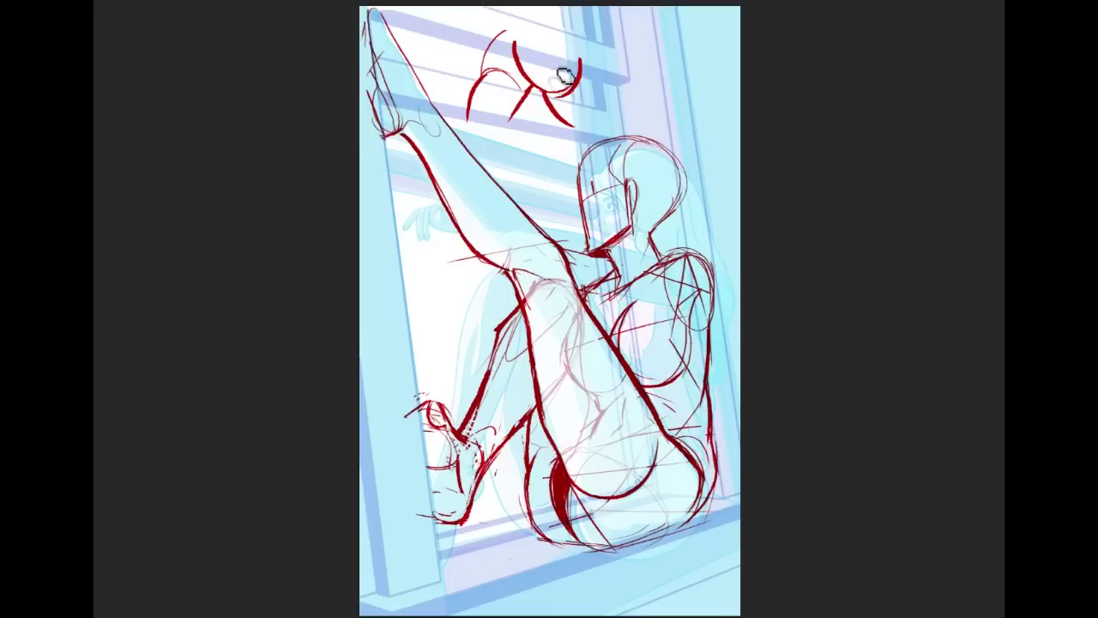
mouse_move(515, 44)
mouse_down()
mouse_move(591, 79)
mouse_move(582, 58)
mouse_move(519, 36)
mouse_move(503, 44)
mouse_move(546, 29)
mouse_move(512, 30)
mouse_up()
drag(582, 16, 611, 119)
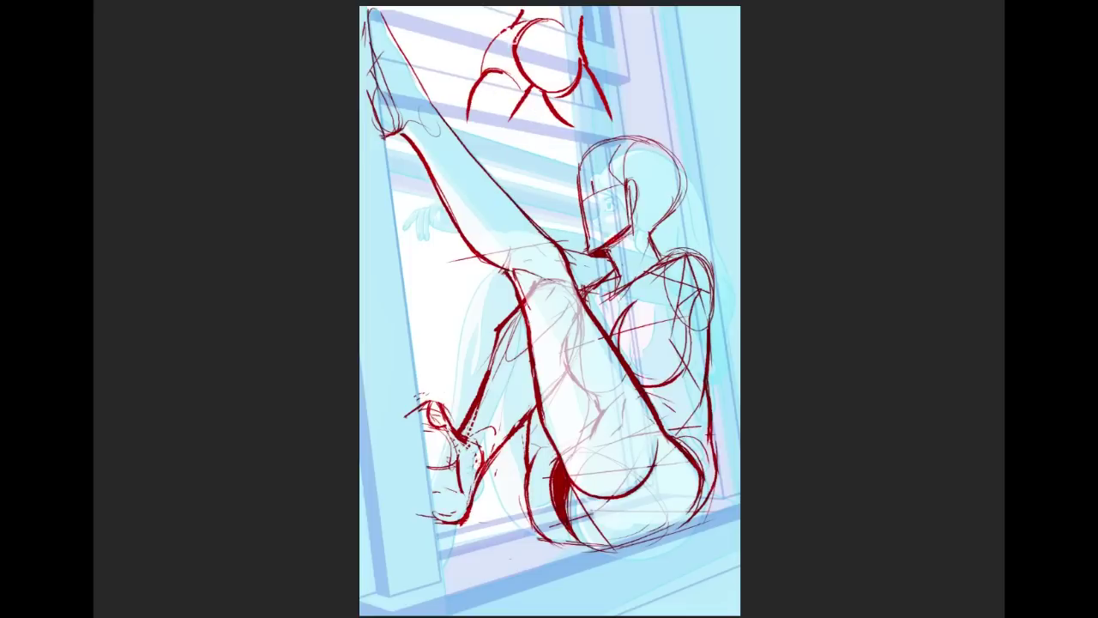
Step: Rework the demonstration sketch by thickening its outer curve, removing the rounded form's lower edge, and extending its lower lines
key(ctrl+z)
key(ctrl+z)
mouse_move(482, 74)
mouse_down()
mouse_move(526, 38)
mouse_move(487, 43)
mouse_move(481, 79)
mouse_move(524, 43)
mouse_move(499, 31)
mouse_move(480, 80)
mouse_up()
key(ctrl+z)
key(ctrl+z)
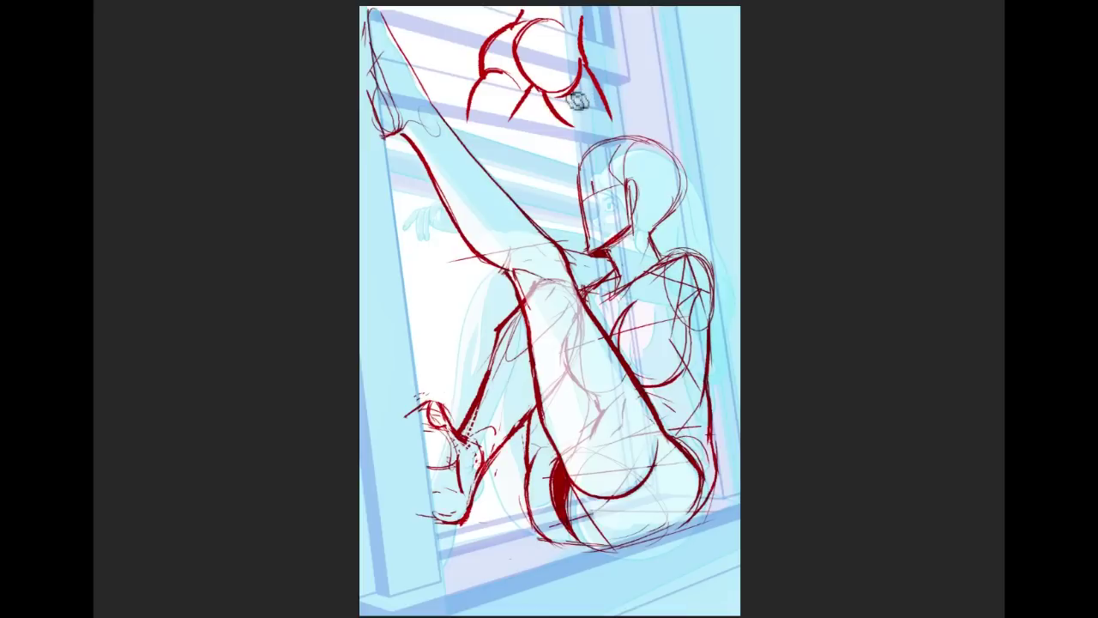
drag(574, 54, 575, 96)
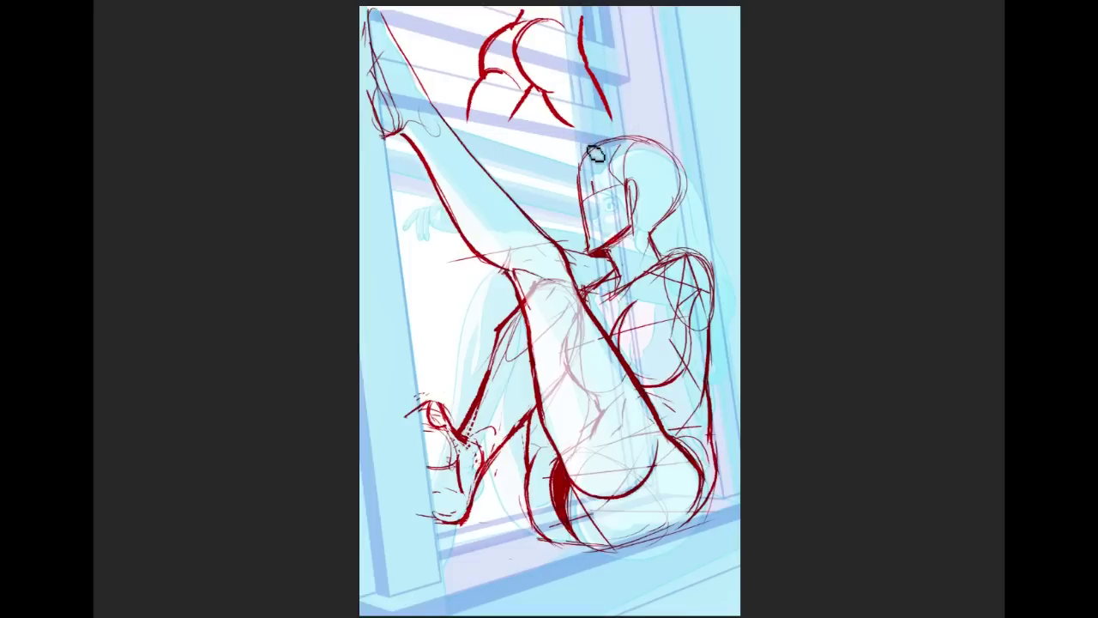
mouse_move(459, 131)
mouse_down()
mouse_move(487, 161)
mouse_move(531, 109)
mouse_move(489, 163)
mouse_up()
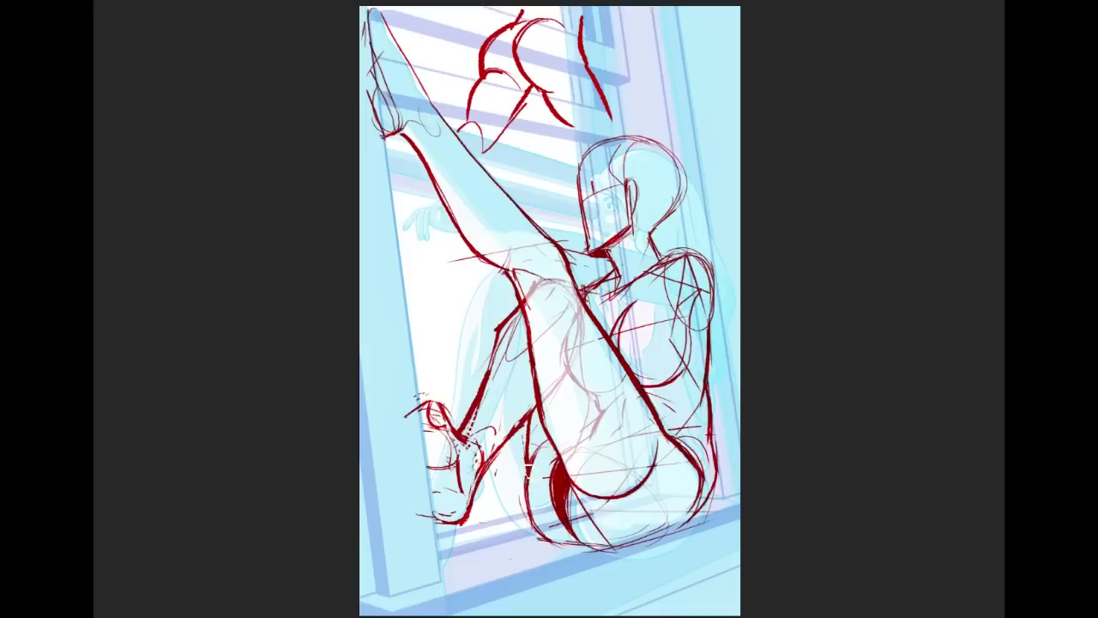
Step: Sample the dark red line colour and thicken the contour where the bent leg meets the buttock
alt+click(537, 434)
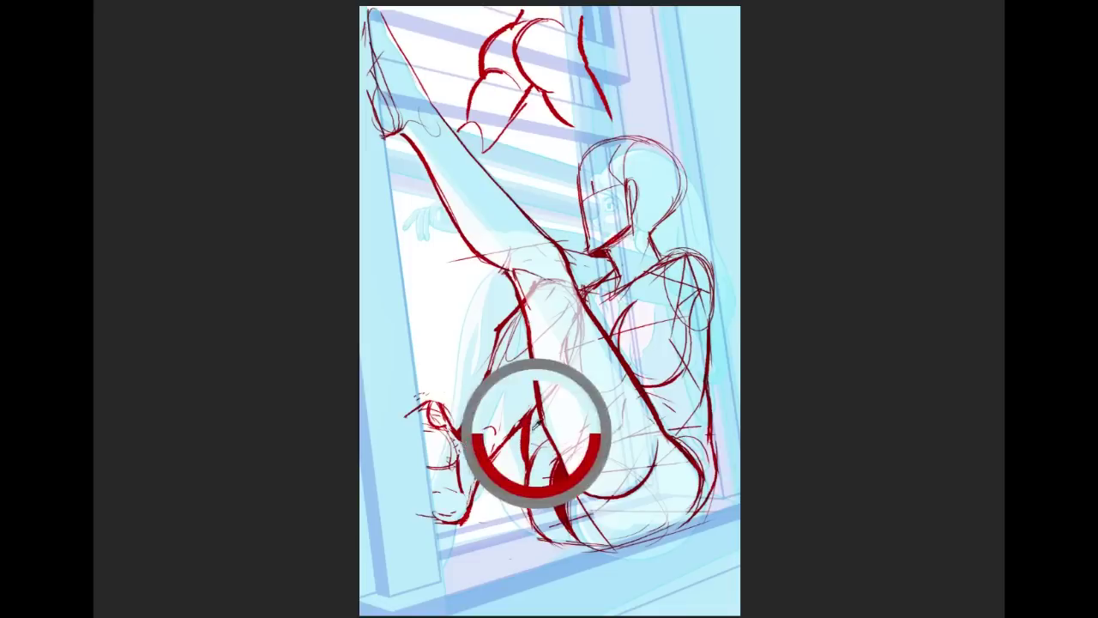
drag(537, 439, 533, 459)
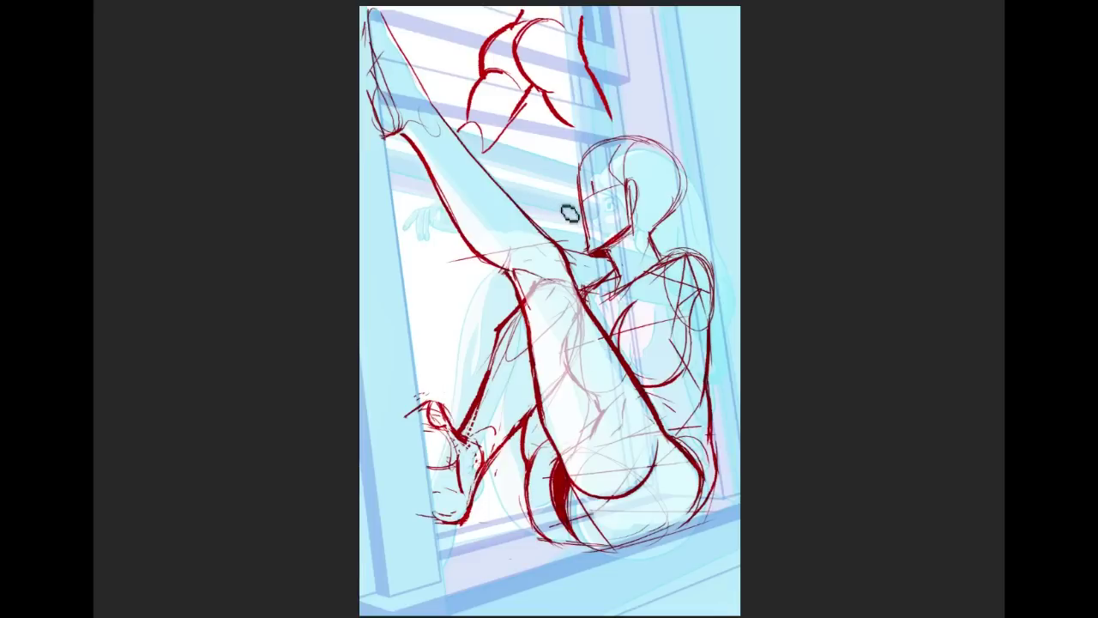
Step: Select the demonstration sketch above the raised leg and delete it
mouse_move(481, 182)
mouse_down()
mouse_move(447, 59)
mouse_move(515, 185)
mouse_move(491, 187)
mouse_up()
key(Delete)
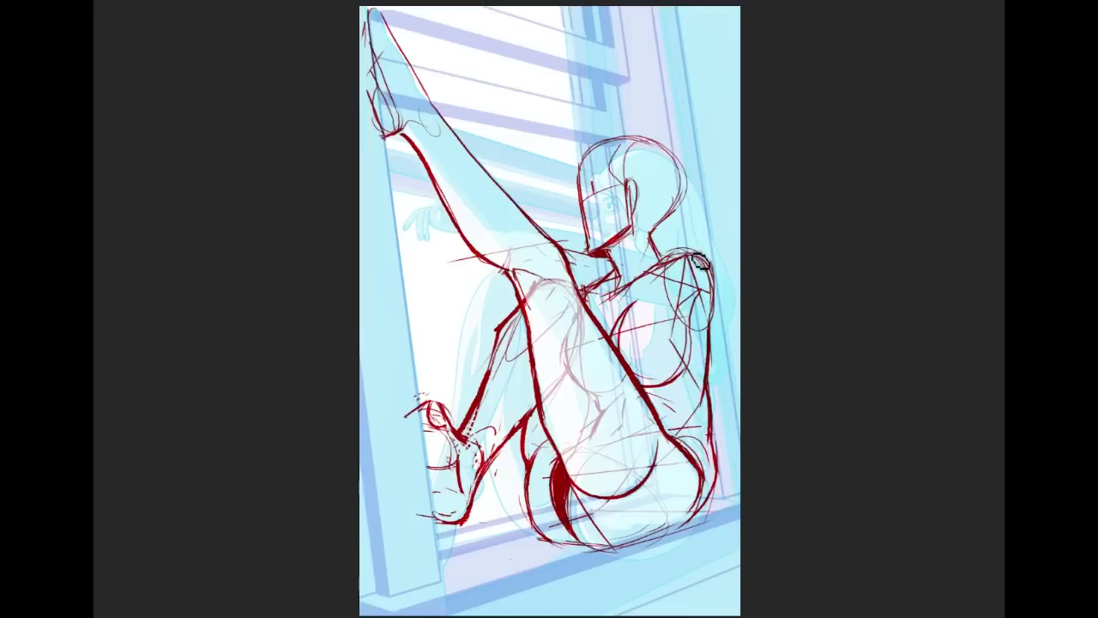
Step: Draw the shoulder contour and both edges of the upper arm reaching toward the raised leg, with a circle at the elbow
drag(647, 261, 709, 263)
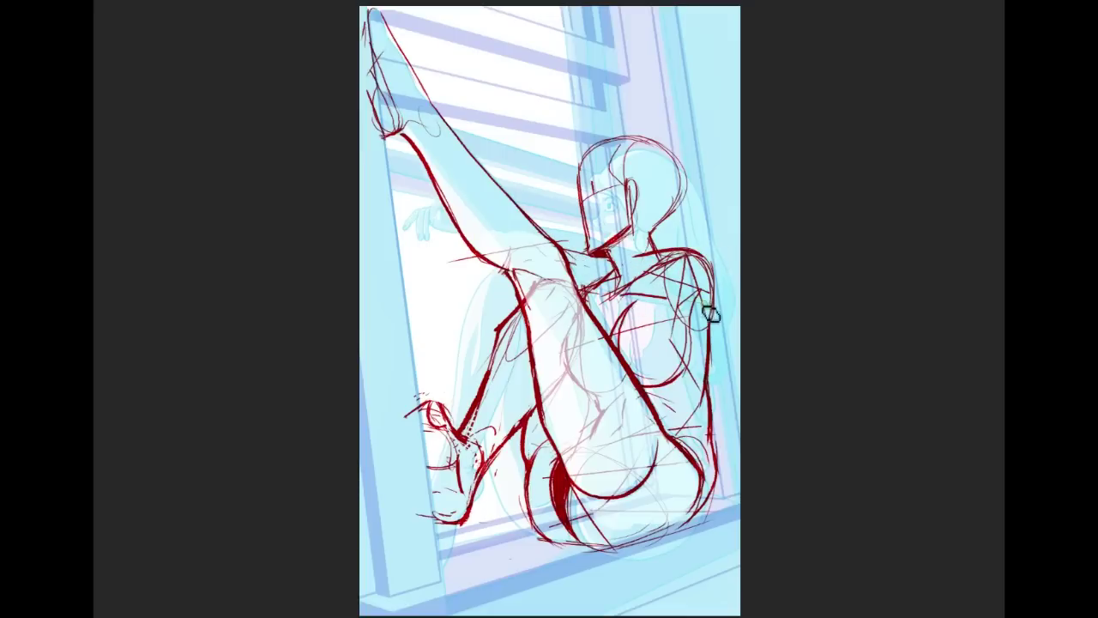
mouse_move(620, 260)
mouse_down()
mouse_move(692, 320)
mouse_move(704, 317)
mouse_move(687, 274)
mouse_move(628, 264)
mouse_move(713, 319)
mouse_up()
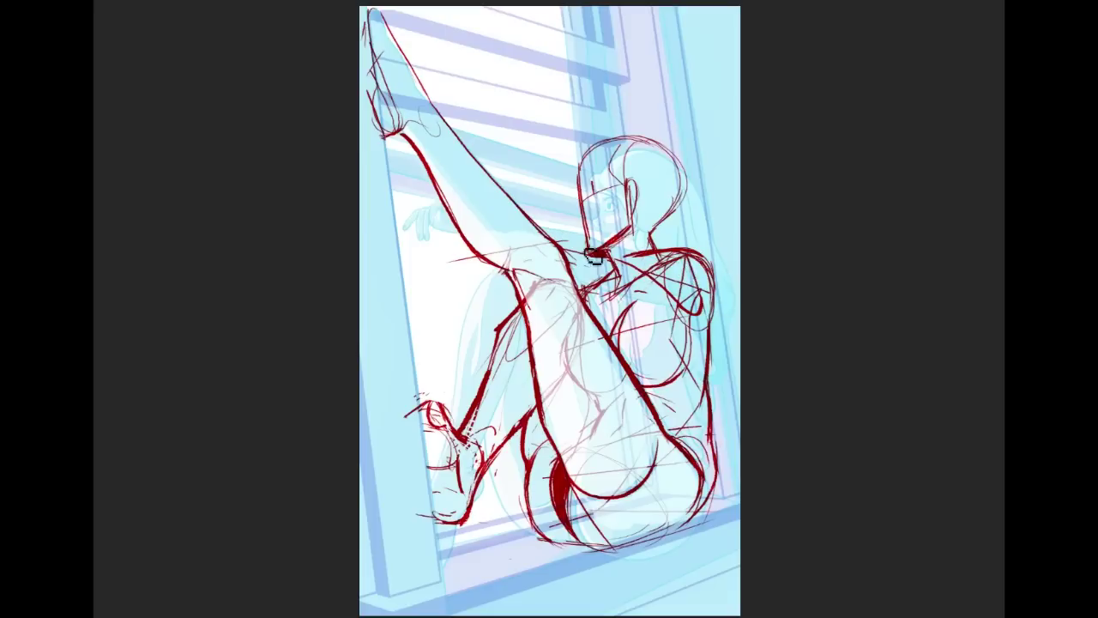
drag(577, 293, 692, 324)
key(ctrl+z)
drag(575, 284, 691, 317)
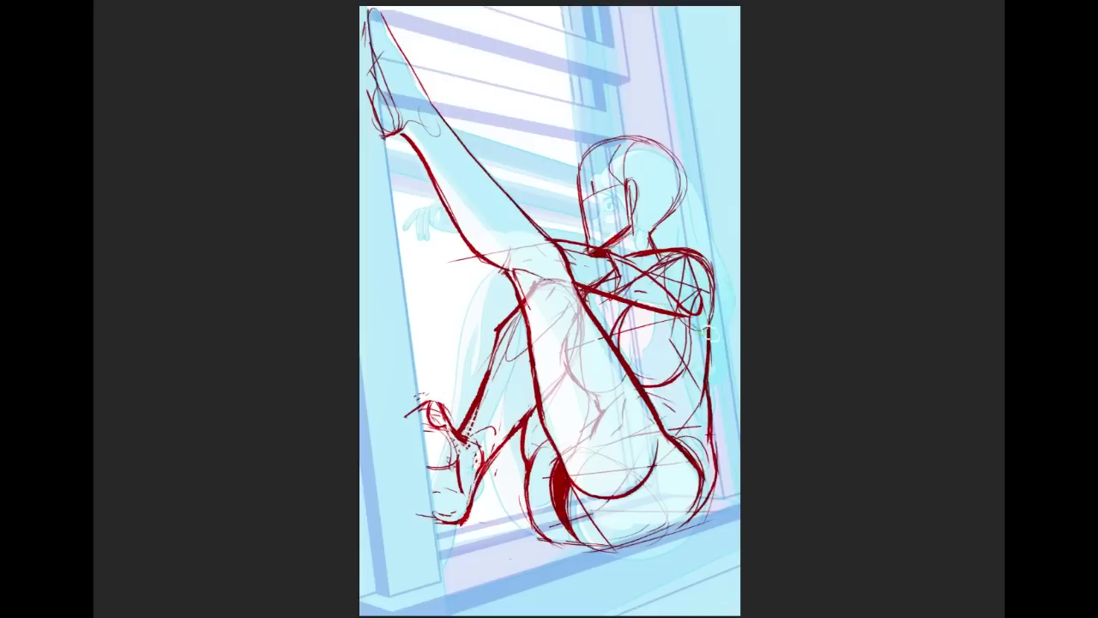
drag(551, 239, 634, 255)
drag(555, 251, 566, 248)
key(ctrl+z)
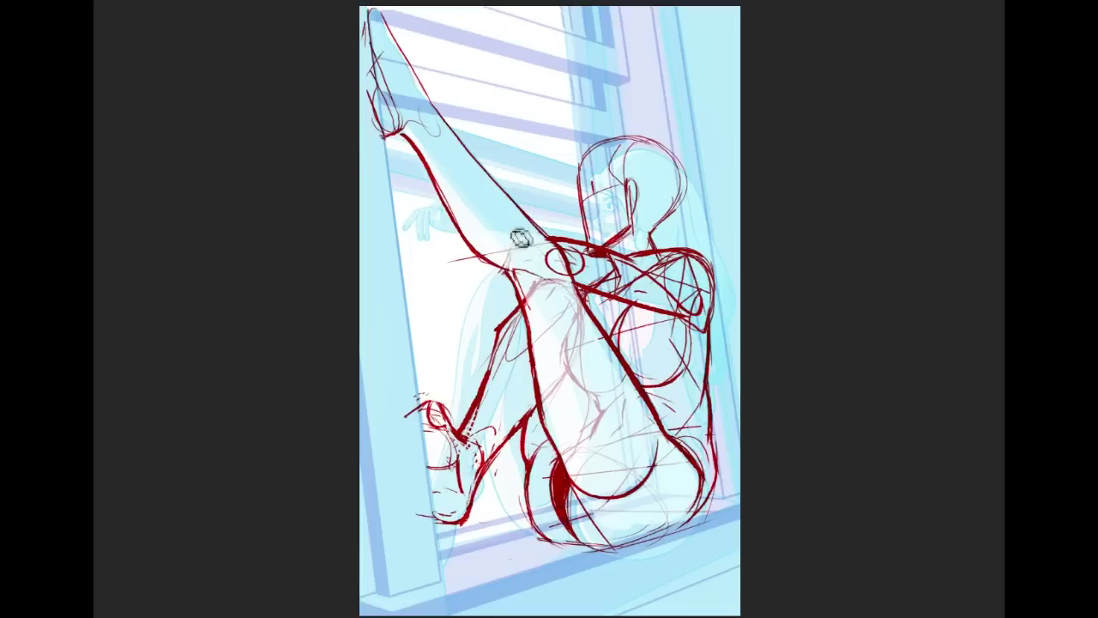
Step: Sketch the lower and upper edges of a forearm extending from the elbow circle across the raised calf
drag(468, 226, 529, 258)
key(ctrl+z)
mouse_move(472, 227)
mouse_down()
mouse_move(584, 282)
mouse_move(562, 279)
mouse_up()
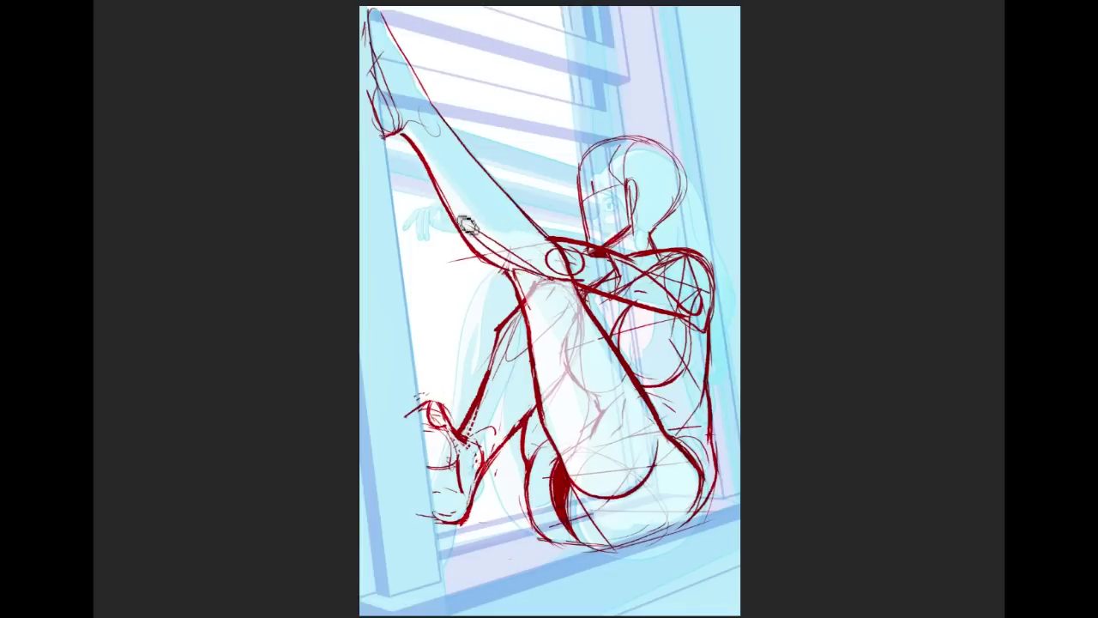
drag(464, 210, 583, 256)
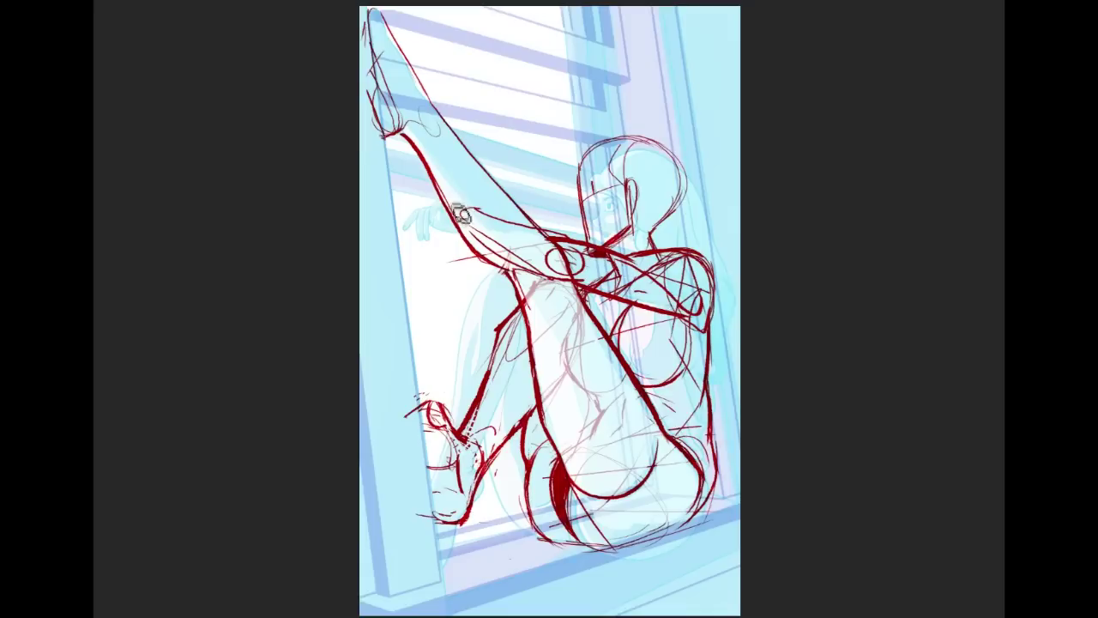
Step: Redraw the forearm's upper edge with a bent wrist, strengthen its underside, and sketch the hand reaching past the calf
mouse_move(419, 229)
mouse_down()
mouse_move(470, 215)
mouse_move(588, 241)
mouse_up()
key(ctrl+z)
drag(474, 210, 584, 241)
key(ctrl+z)
drag(478, 211, 573, 250)
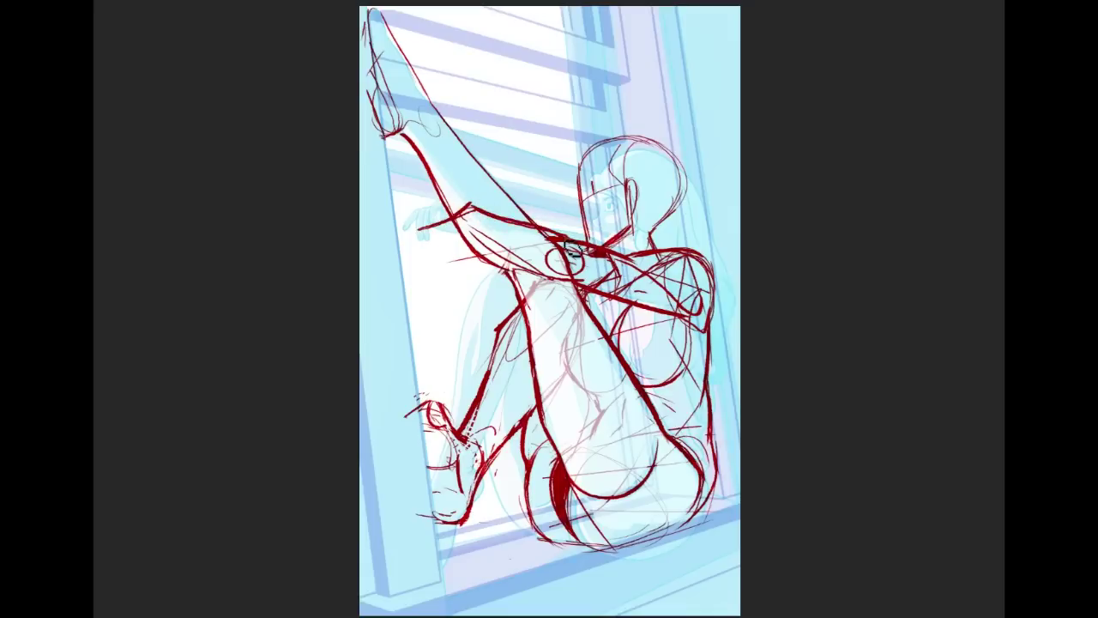
key(ctrl+z)
mouse_move(472, 208)
mouse_down()
mouse_move(579, 242)
mouse_move(536, 225)
mouse_move(584, 244)
mouse_up()
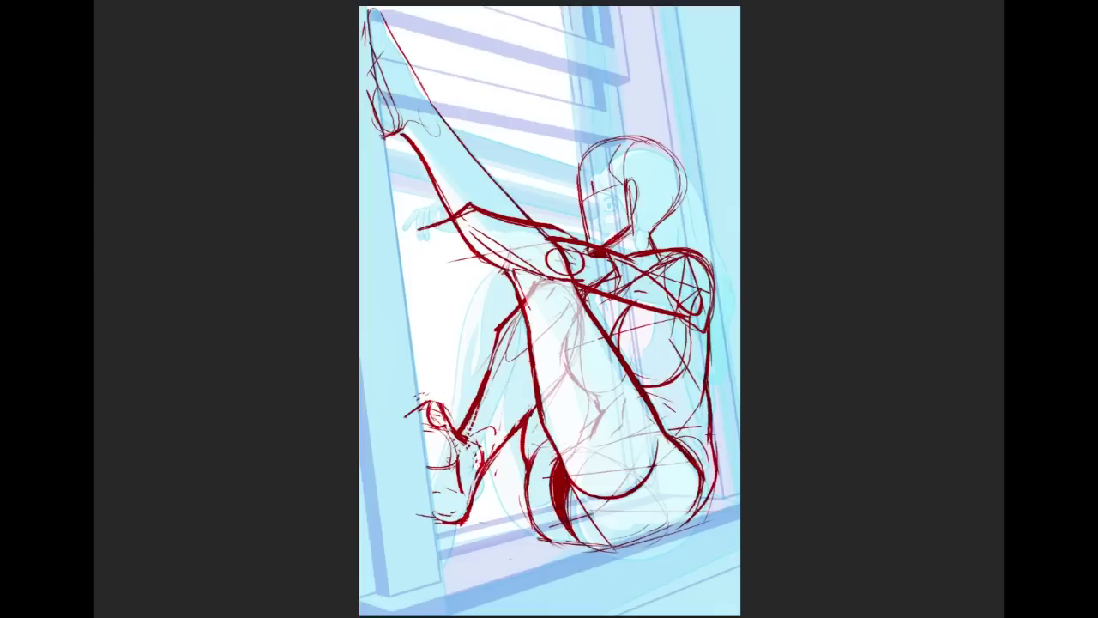
mouse_move(470, 218)
mouse_down()
mouse_move(497, 255)
mouse_move(582, 291)
mouse_up()
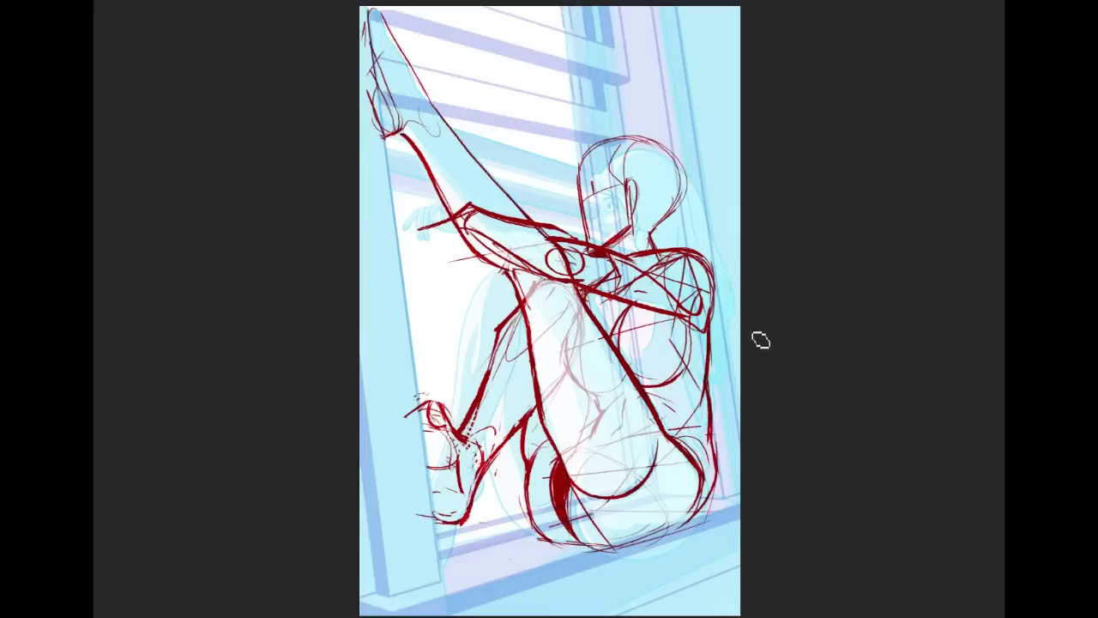
drag(434, 238, 471, 223)
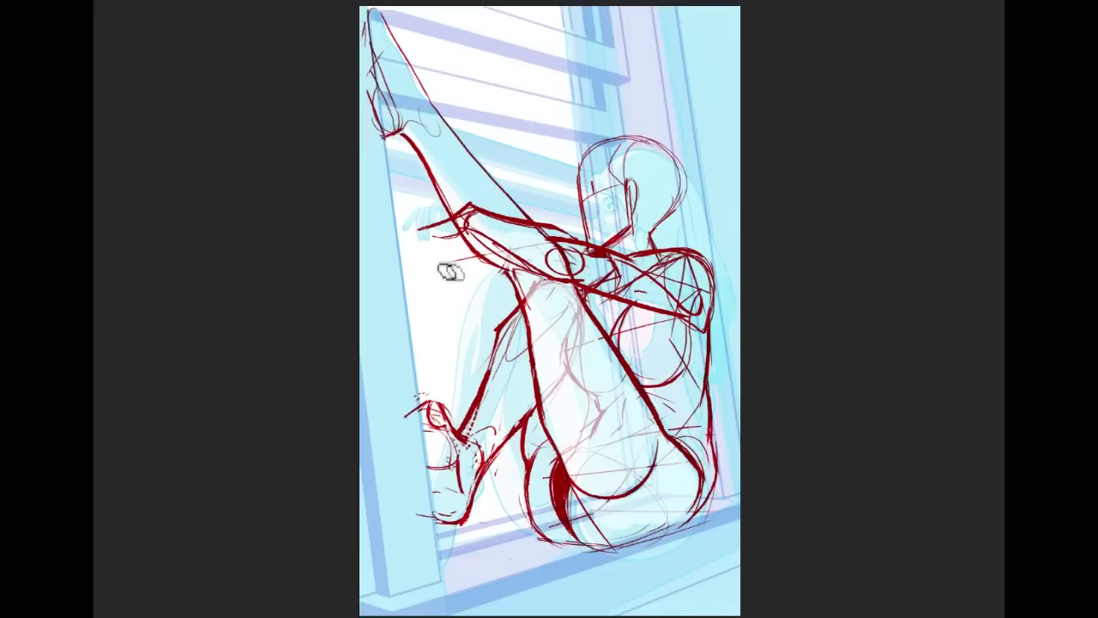
Step: Try a lower, elongated forearm shape past the raised calf, and remove the forearm sketch with its elbow circle
key(ctrl+z)
mouse_move(599, 249)
mouse_down()
mouse_move(411, 289)
mouse_move(594, 291)
mouse_up()
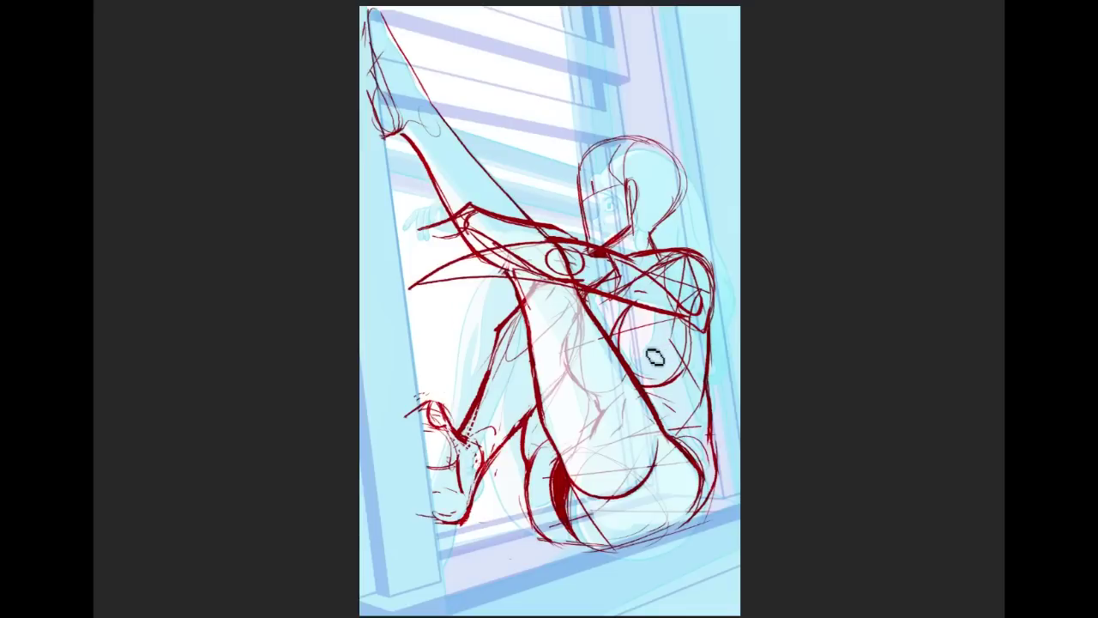
key(ctrl+z)
key(ctrl+z)
mouse_move(414, 281)
mouse_down()
mouse_move(614, 305)
mouse_move(450, 283)
mouse_move(452, 258)
mouse_move(604, 254)
mouse_up()
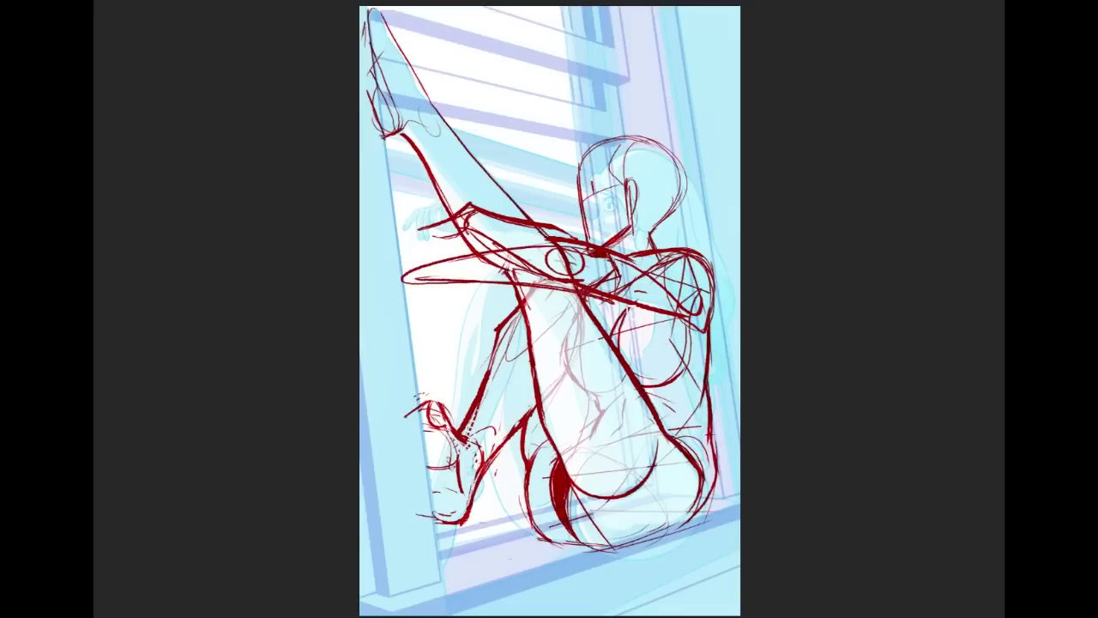
key(ctrl+z)
key(ctrl+z)
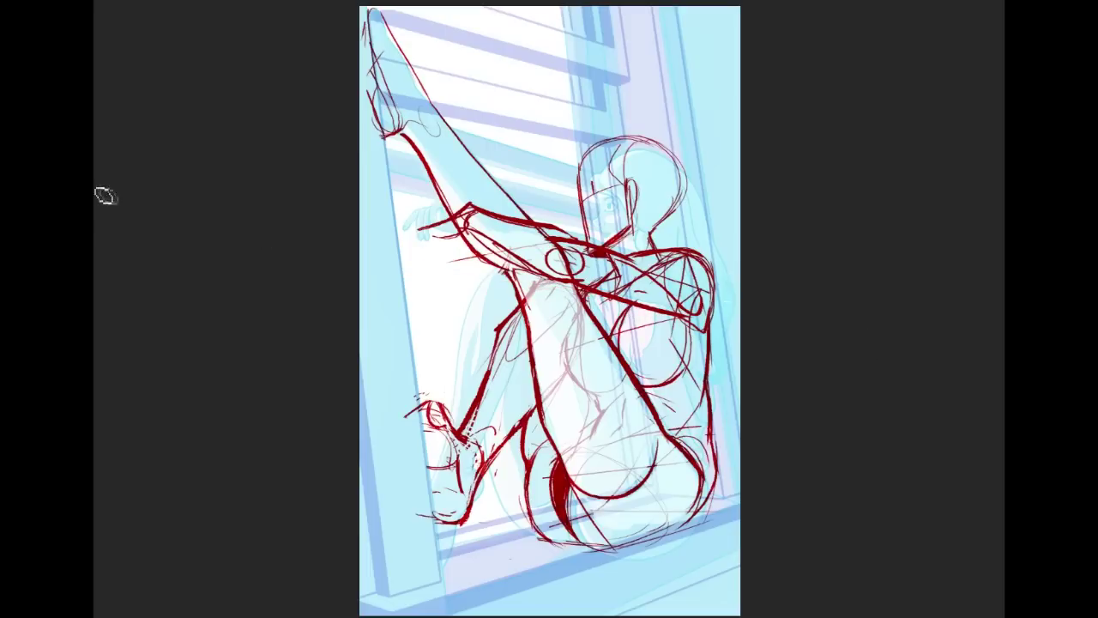
mouse_move(430, 239)
mouse_down()
mouse_move(460, 220)
mouse_move(529, 263)
mouse_up()
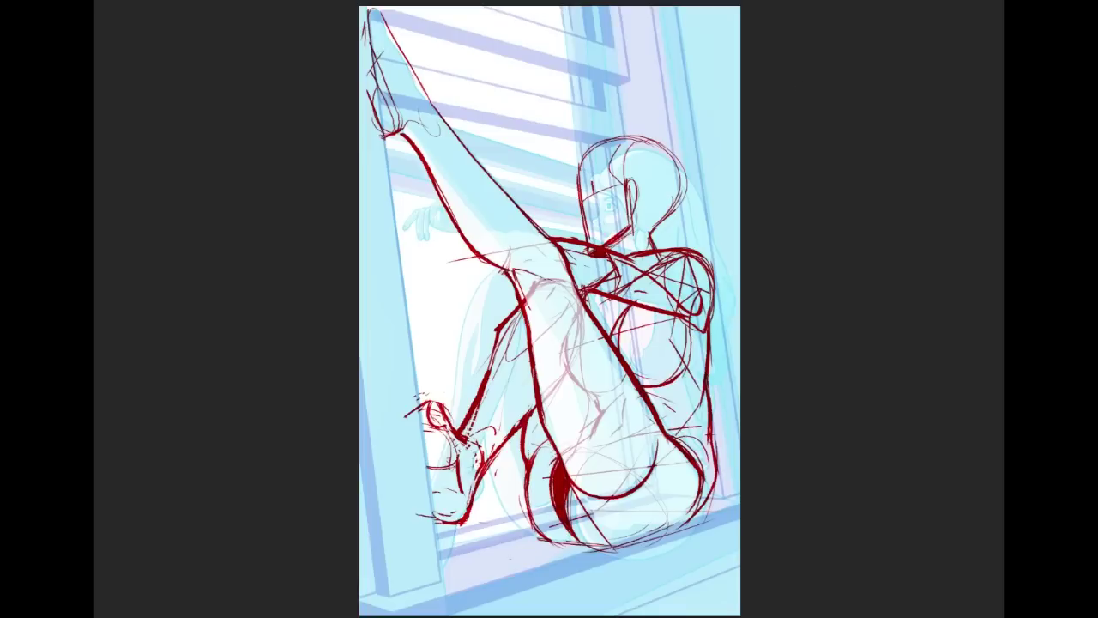
Step: Fade the construction lines inside the upper arm and shoulder, and strengthen the contour beneath the arm
alt+click(396, 391)
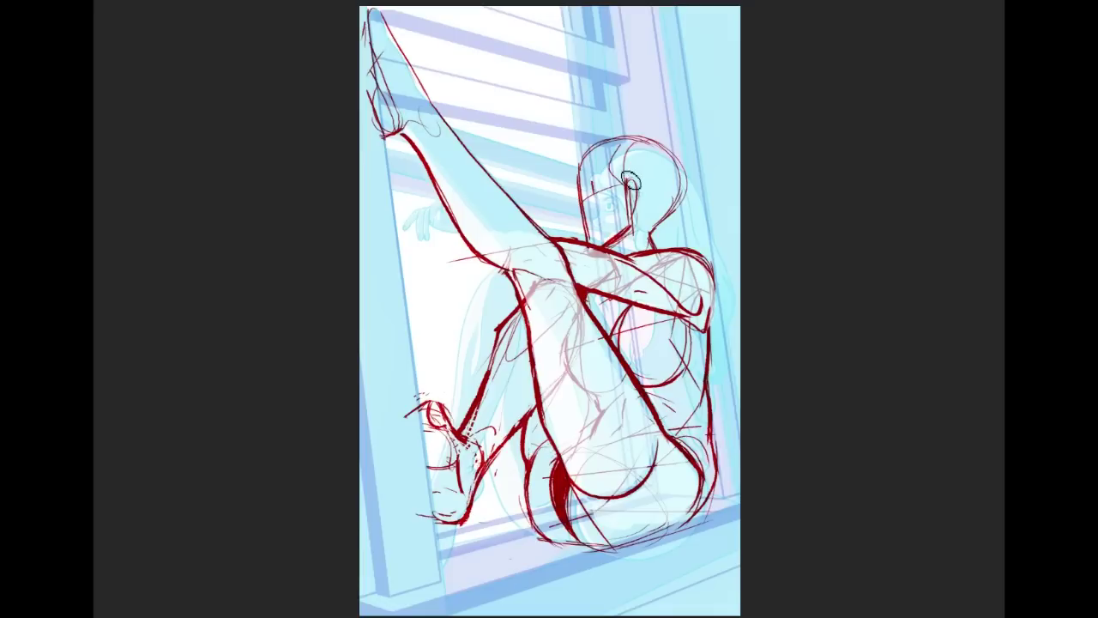
mouse_move(606, 314)
mouse_down()
mouse_move(618, 325)
mouse_move(611, 337)
mouse_move(635, 336)
mouse_up()
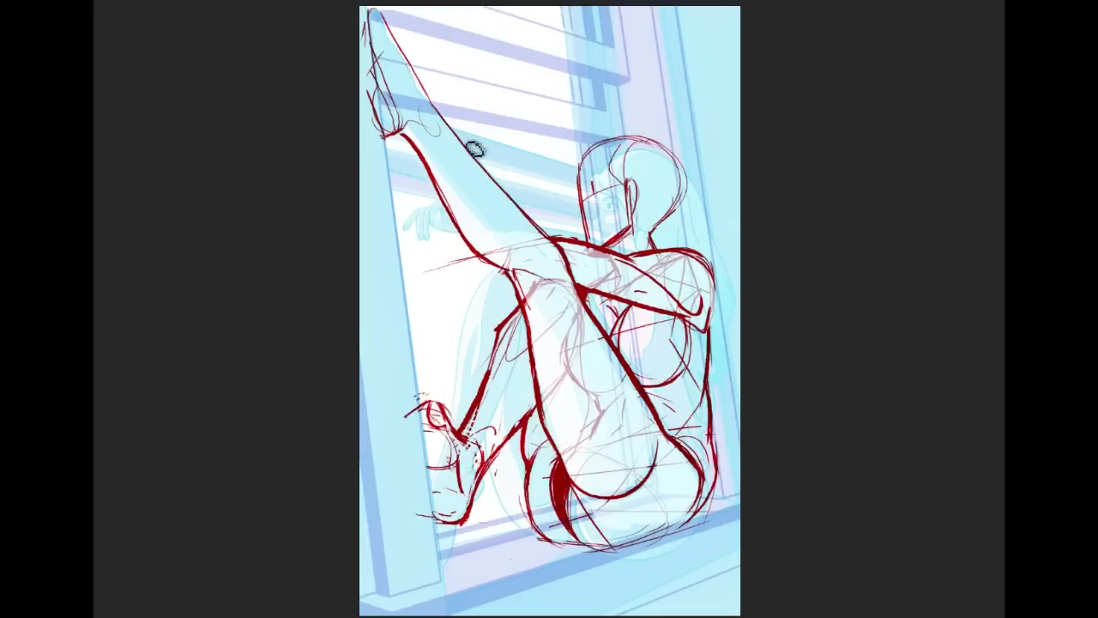
Step: Try a forearm and hand running alongside the raised calf from the knee, and erase the attempt
drag(477, 146, 573, 249)
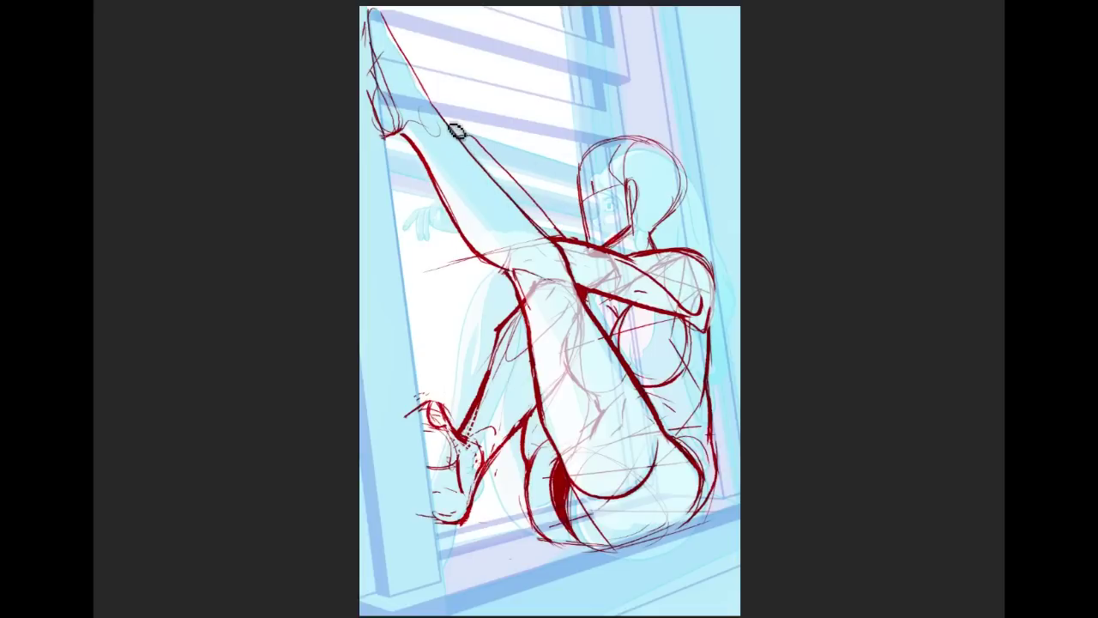
drag(427, 91, 487, 149)
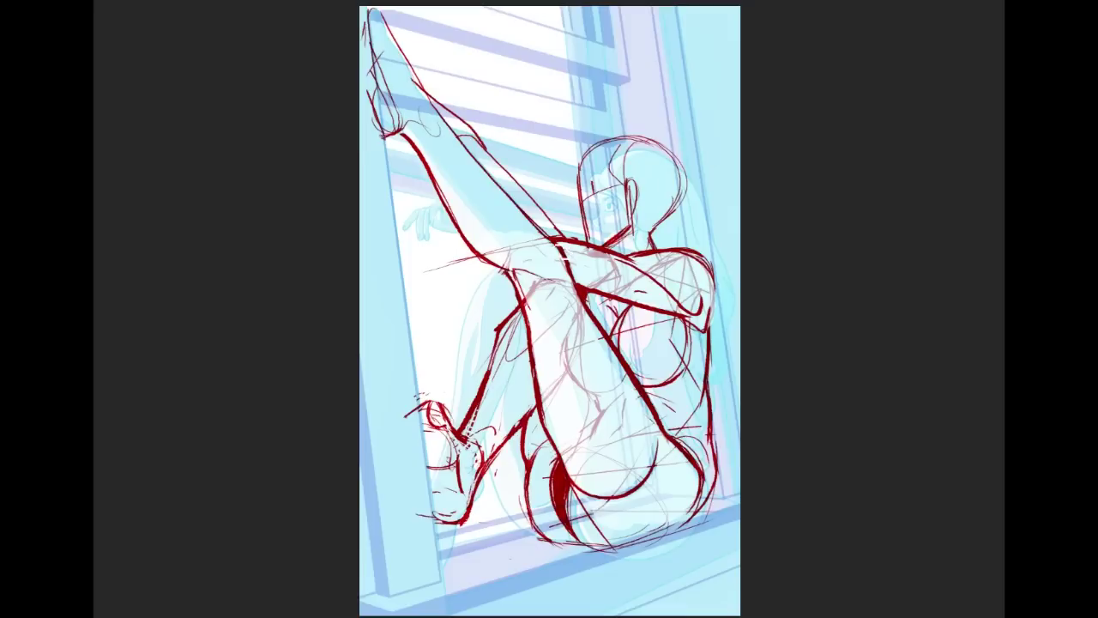
key(ctrl+z)
drag(515, 182, 579, 241)
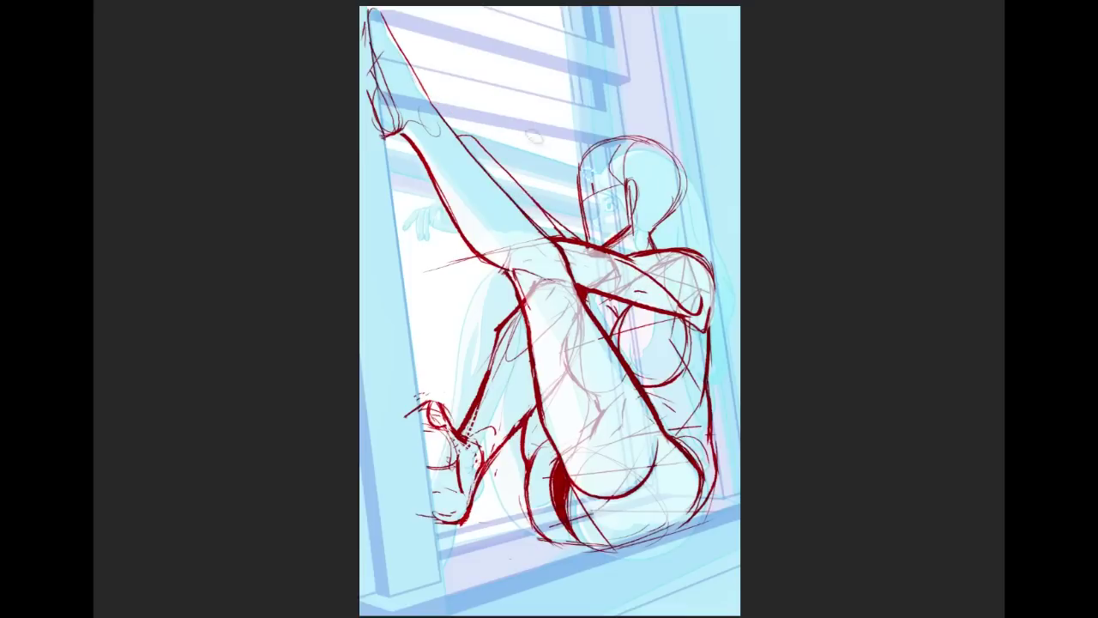
mouse_move(470, 123)
mouse_down()
mouse_move(453, 88)
mouse_move(452, 125)
mouse_move(416, 71)
mouse_move(487, 144)
mouse_up()
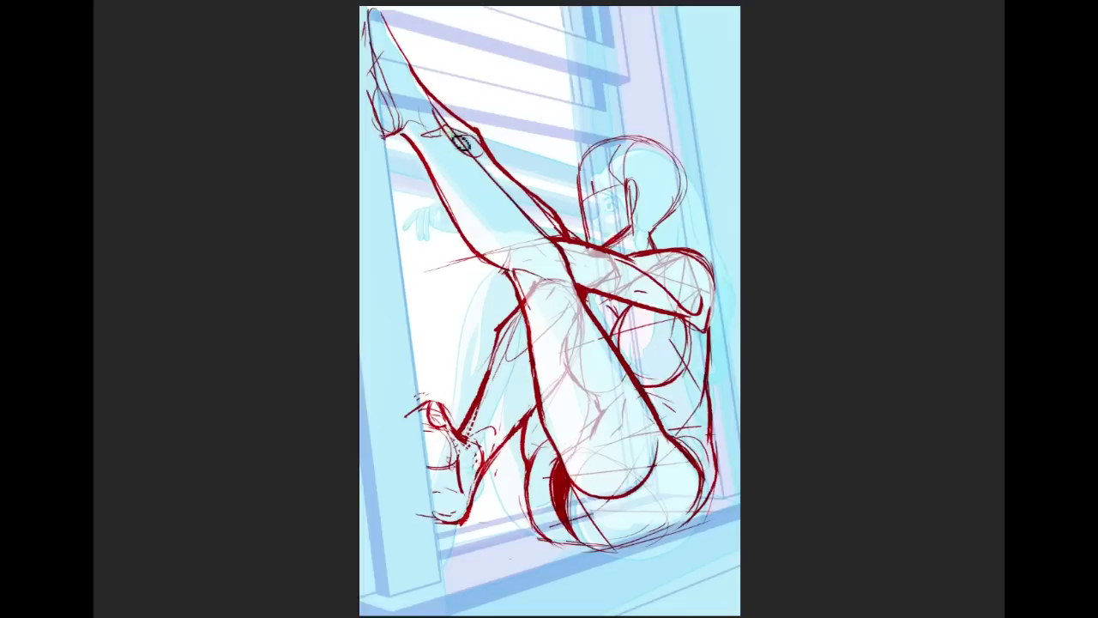
mouse_move(453, 125)
mouse_down()
mouse_move(416, 108)
mouse_move(467, 139)
mouse_up()
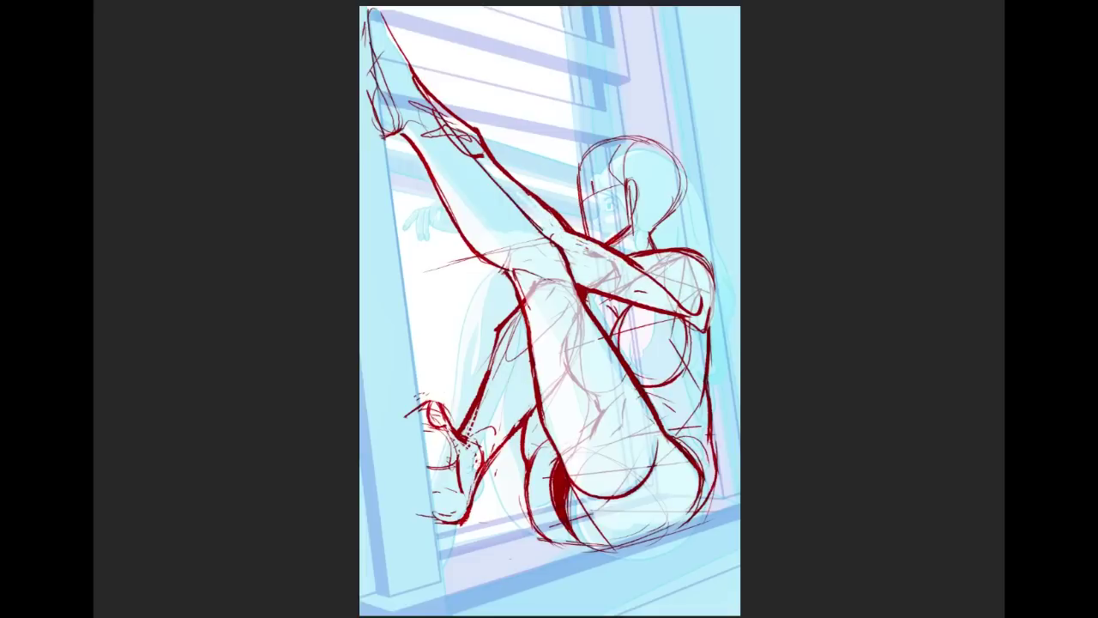
drag(572, 281, 624, 297)
drag(547, 239, 635, 257)
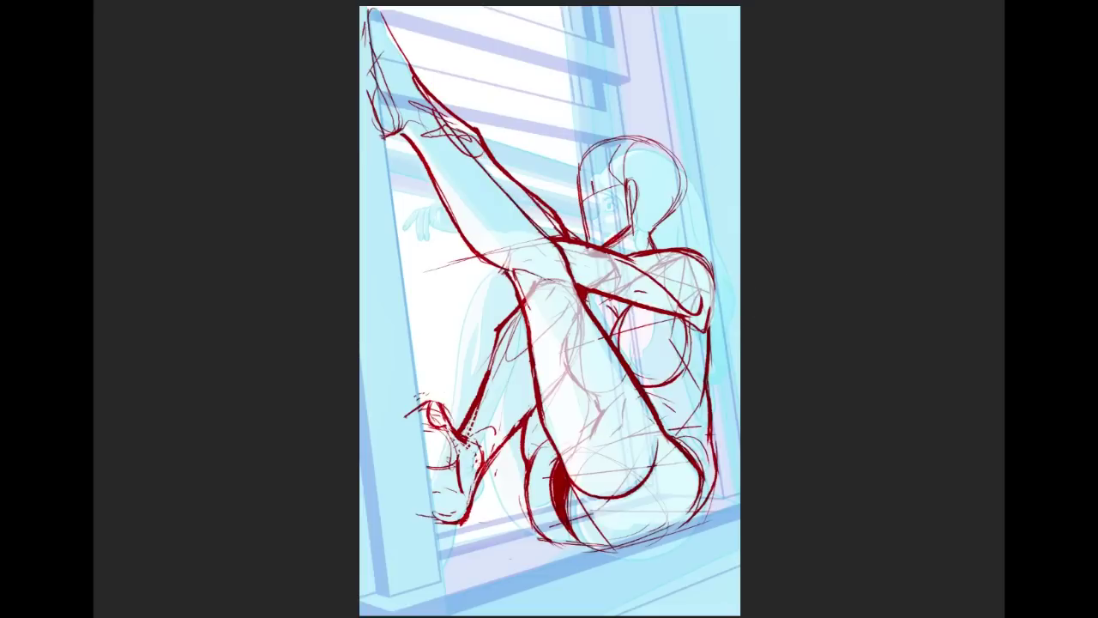
mouse_move(414, 106)
mouse_down()
mouse_move(407, 70)
mouse_move(549, 206)
mouse_move(513, 270)
mouse_move(489, 268)
mouse_move(429, 165)
mouse_move(466, 133)
mouse_move(414, 105)
mouse_move(460, 112)
mouse_move(462, 174)
mouse_move(562, 215)
mouse_up()
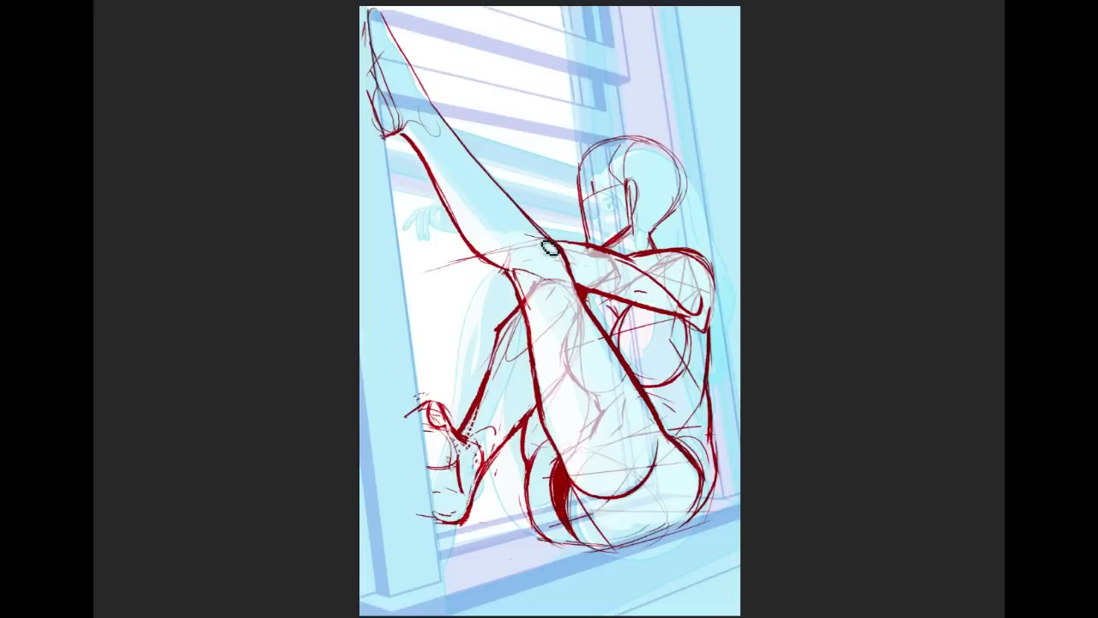
Step: Sketch a forearm extending across the raised knee, ending in a bent wrist and a drooping hand
mouse_move(534, 289)
mouse_down()
mouse_move(561, 278)
mouse_move(546, 248)
mouse_move(537, 254)
mouse_move(564, 254)
mouse_up()
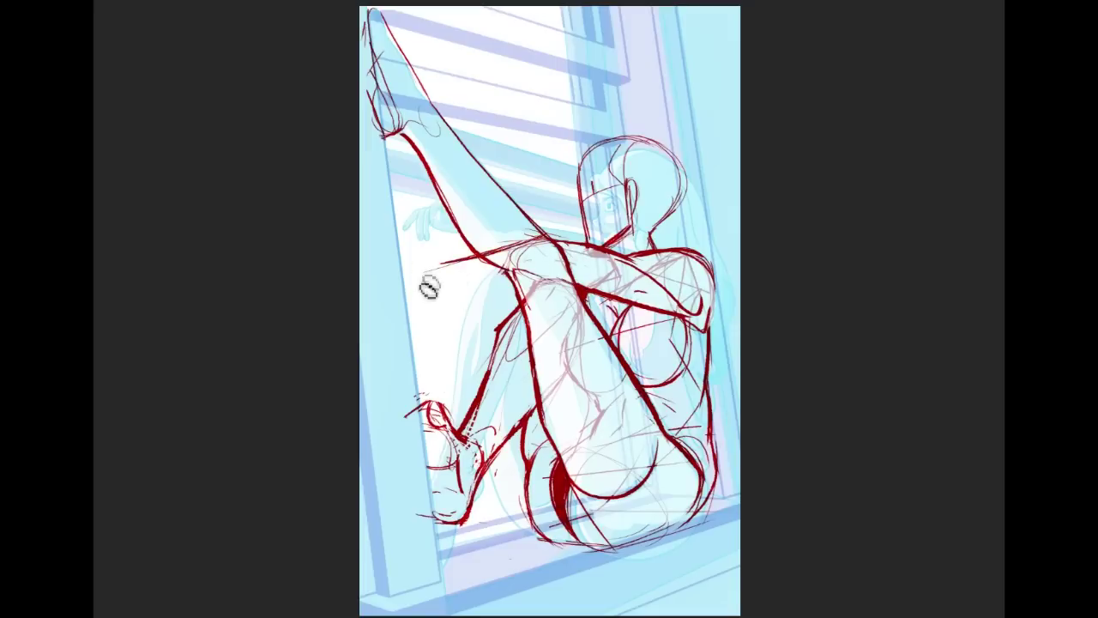
drag(433, 259, 405, 301)
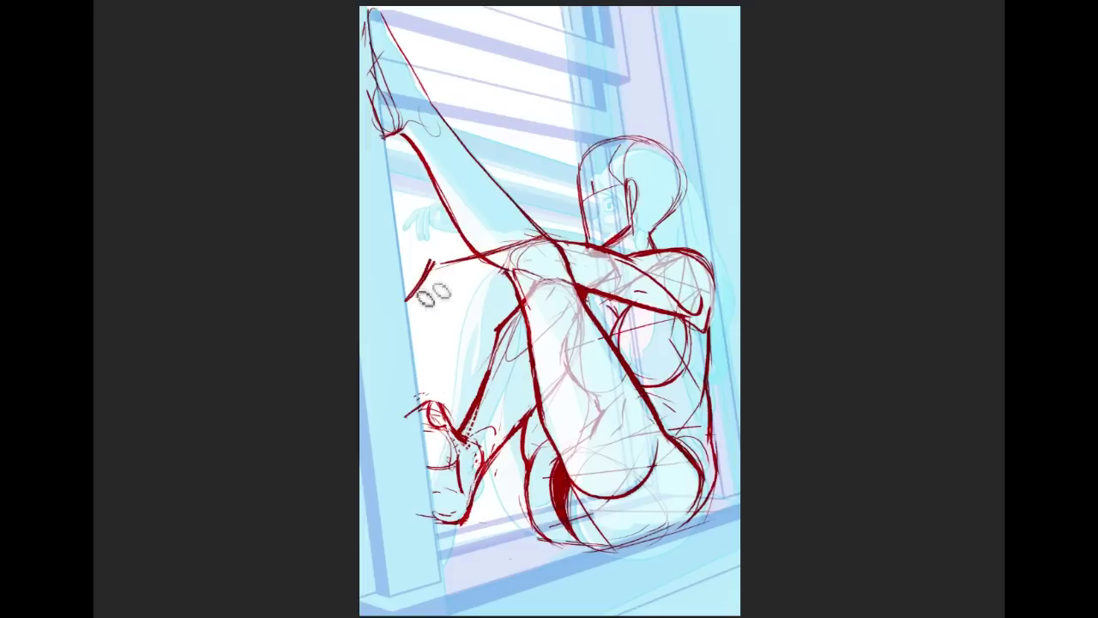
key(ctrl+z)
drag(433, 264, 421, 294)
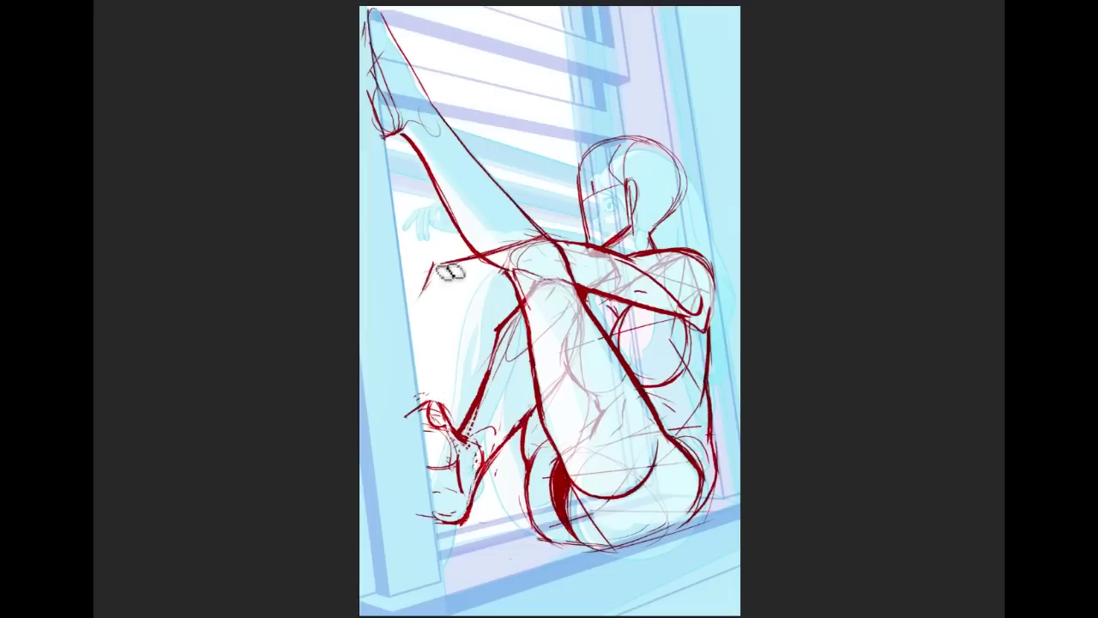
mouse_move(442, 264)
mouse_down()
mouse_move(482, 290)
mouse_move(491, 279)
mouse_move(455, 293)
mouse_move(520, 283)
mouse_up()
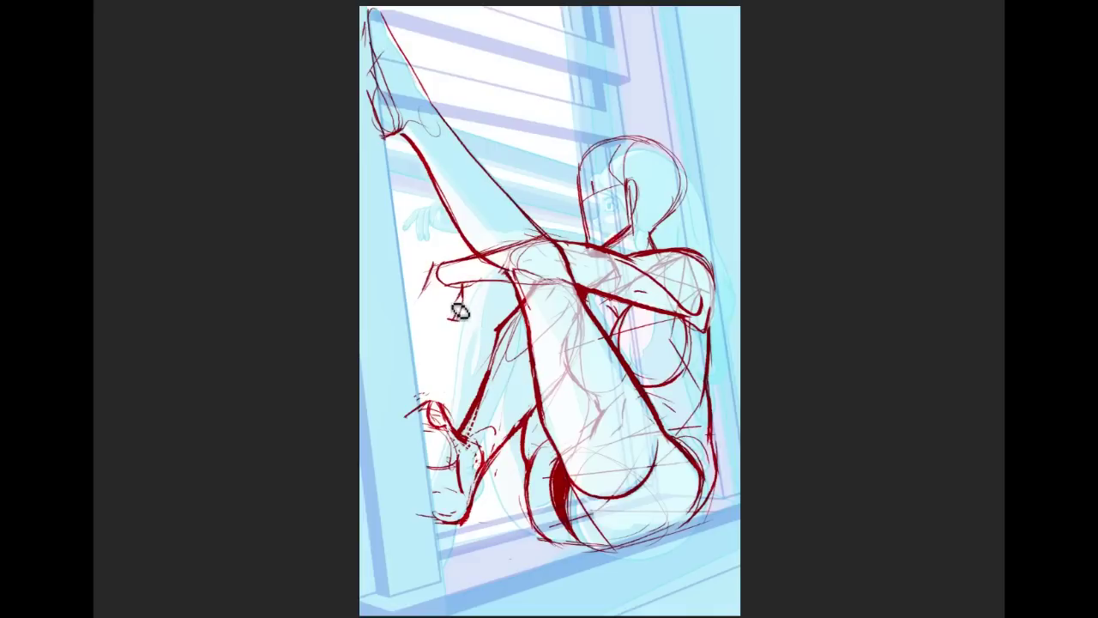
mouse_move(449, 288)
mouse_down()
mouse_move(431, 302)
mouse_move(460, 300)
mouse_move(418, 351)
mouse_up()
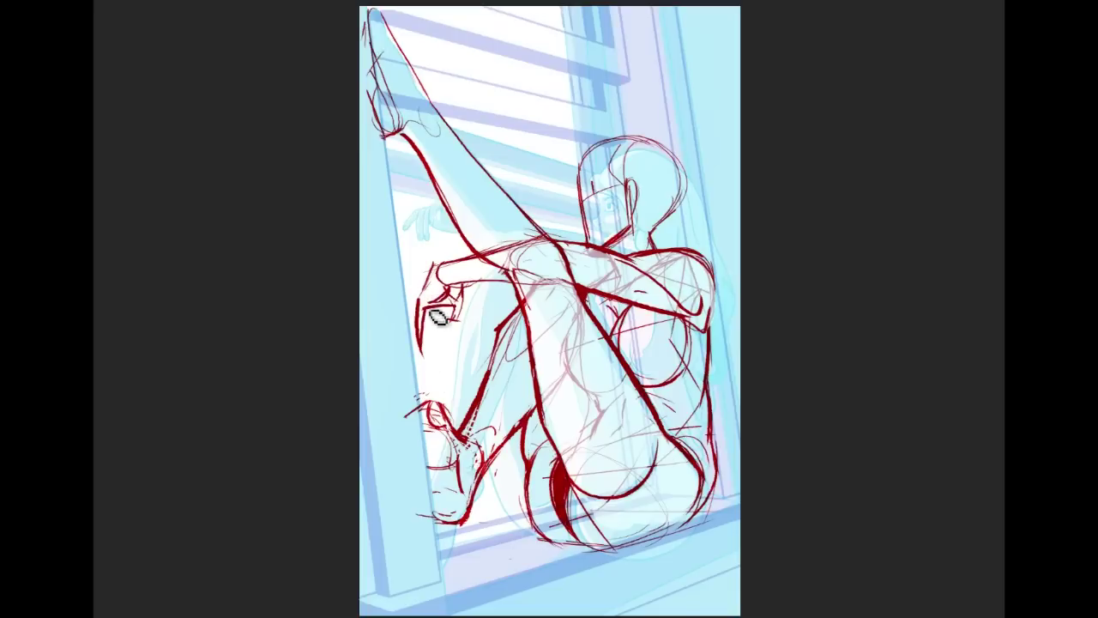
Step: Try higher parallel guide lines crossing the raised calf above the hand, and undo them
drag(393, 217, 474, 200)
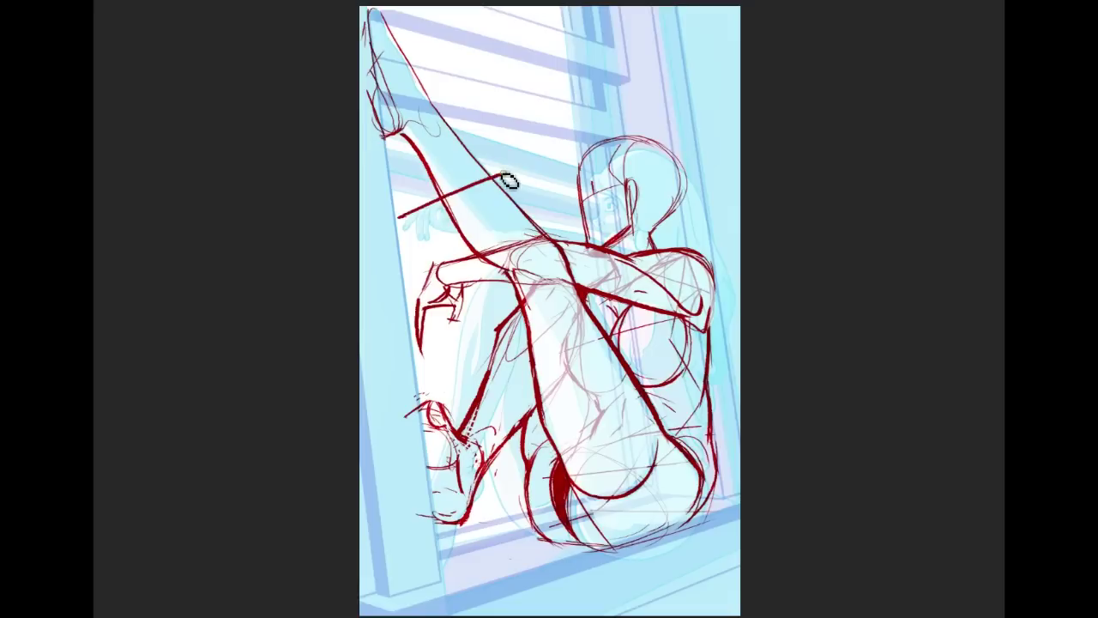
key(ctrl+z)
drag(385, 224, 473, 190)
drag(399, 252, 490, 222)
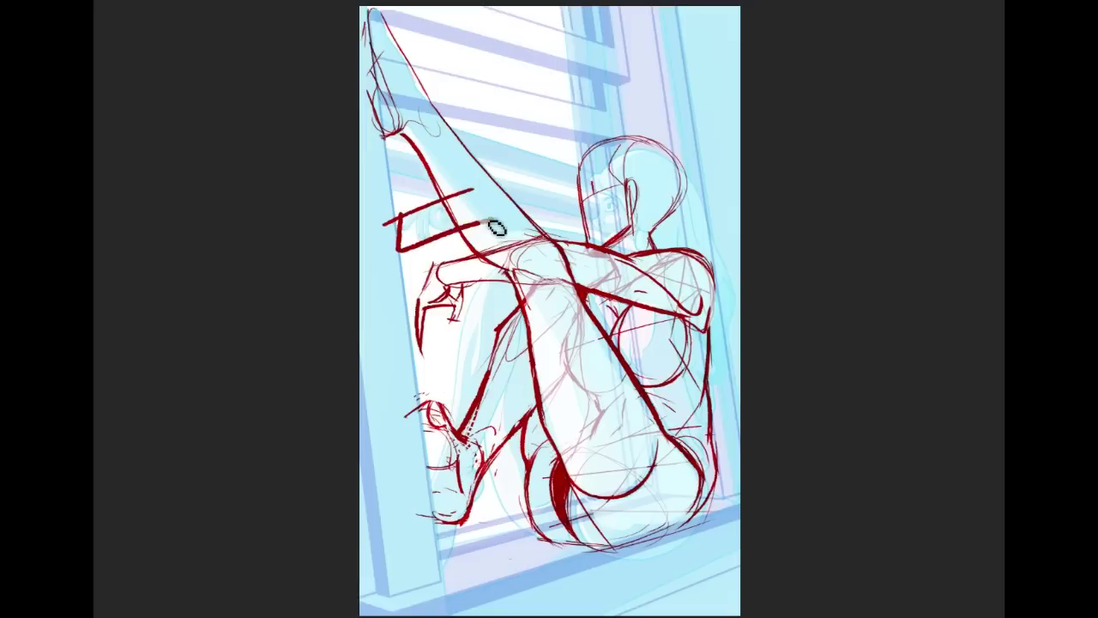
key(ctrl+z)
key(ctrl+z)
key(ctrl+z)
Step: Complete the outline of the drooping fingers, and refine the wrist and thumb lines
mouse_move(433, 350)
mouse_down()
mouse_move(439, 318)
mouse_move(431, 343)
mouse_move(445, 369)
mouse_move(457, 315)
mouse_move(461, 345)
mouse_up()
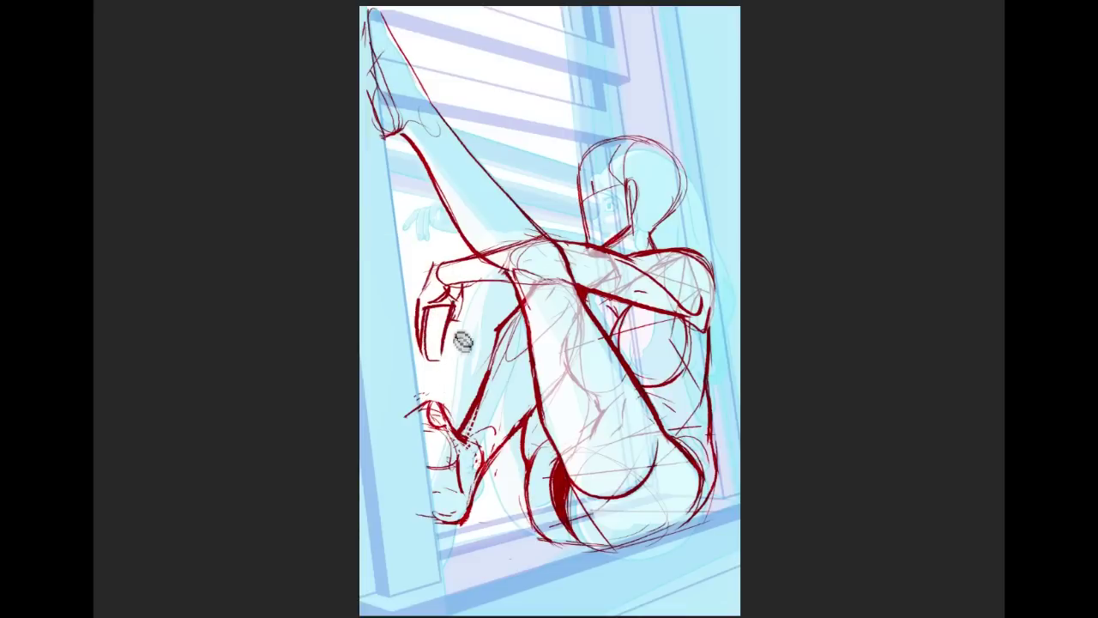
mouse_move(440, 264)
mouse_down()
mouse_move(410, 322)
mouse_move(466, 298)
mouse_up()
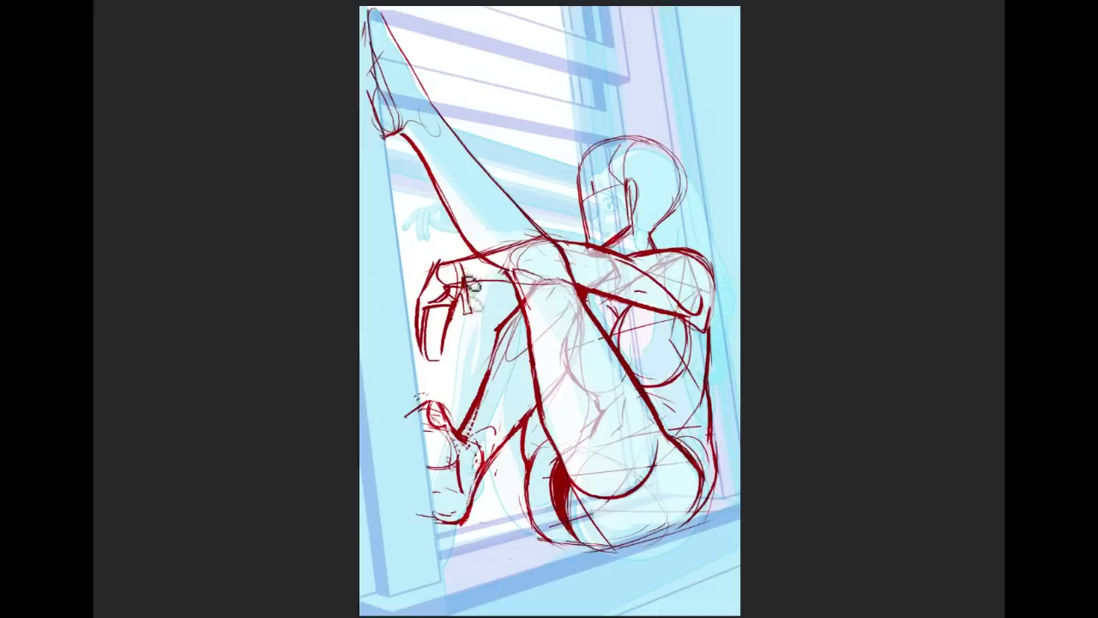
drag(469, 306, 452, 288)
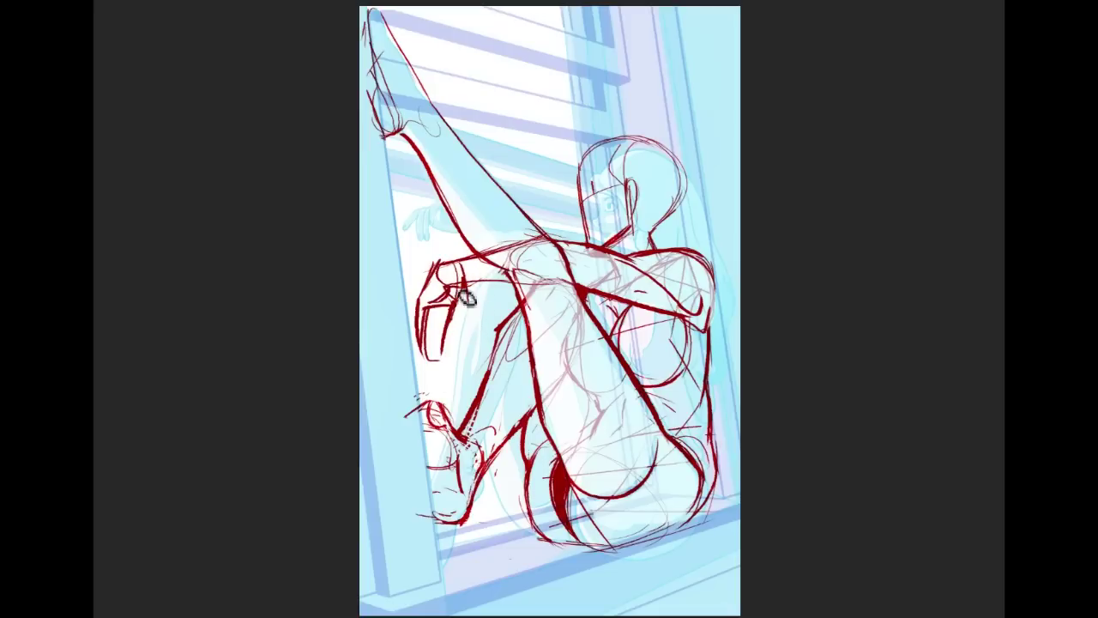
drag(467, 286, 466, 313)
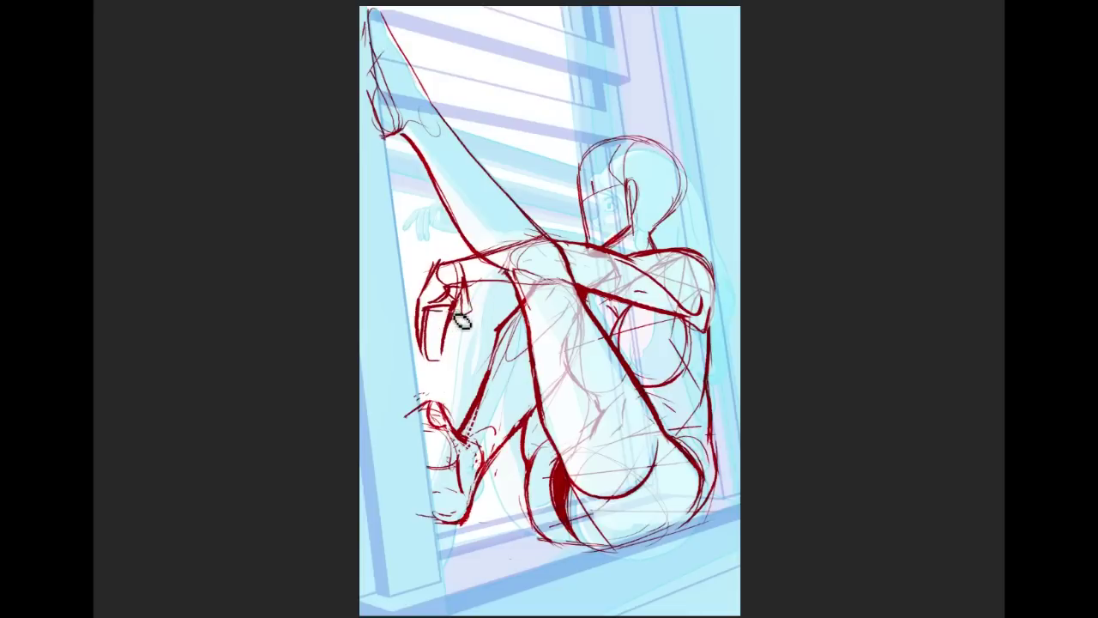
drag(433, 361, 456, 309)
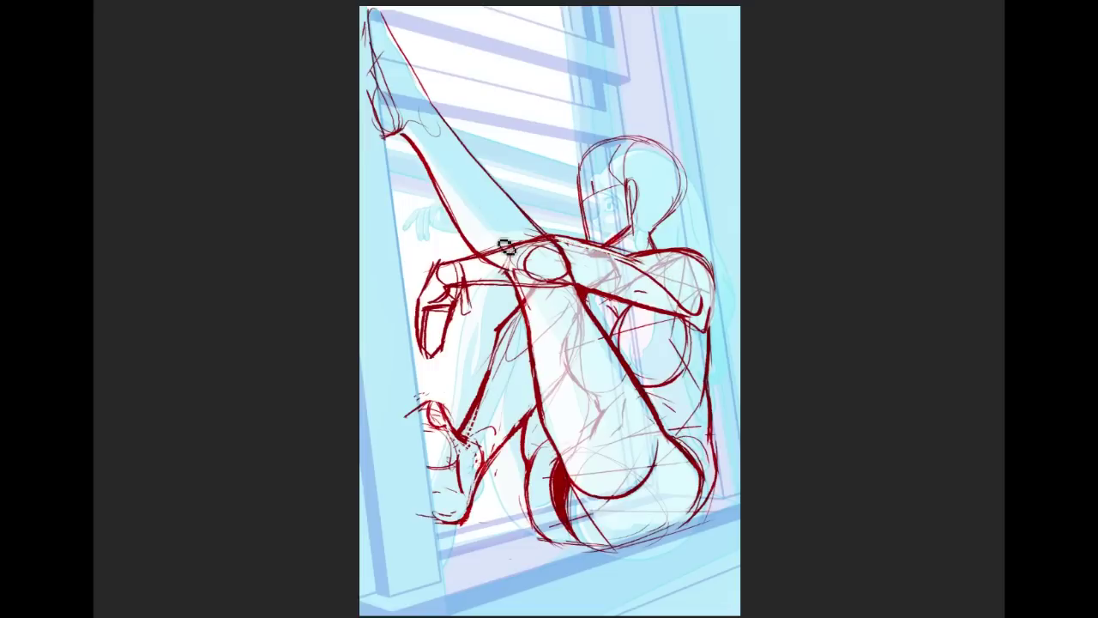
Step: Break the forearm lines hidden behind the raised leg into dashes, and refine the elbow circle
mouse_move(478, 249)
mouse_down()
mouse_move(551, 241)
mouse_move(537, 288)
mouse_up()
drag(519, 247, 560, 287)
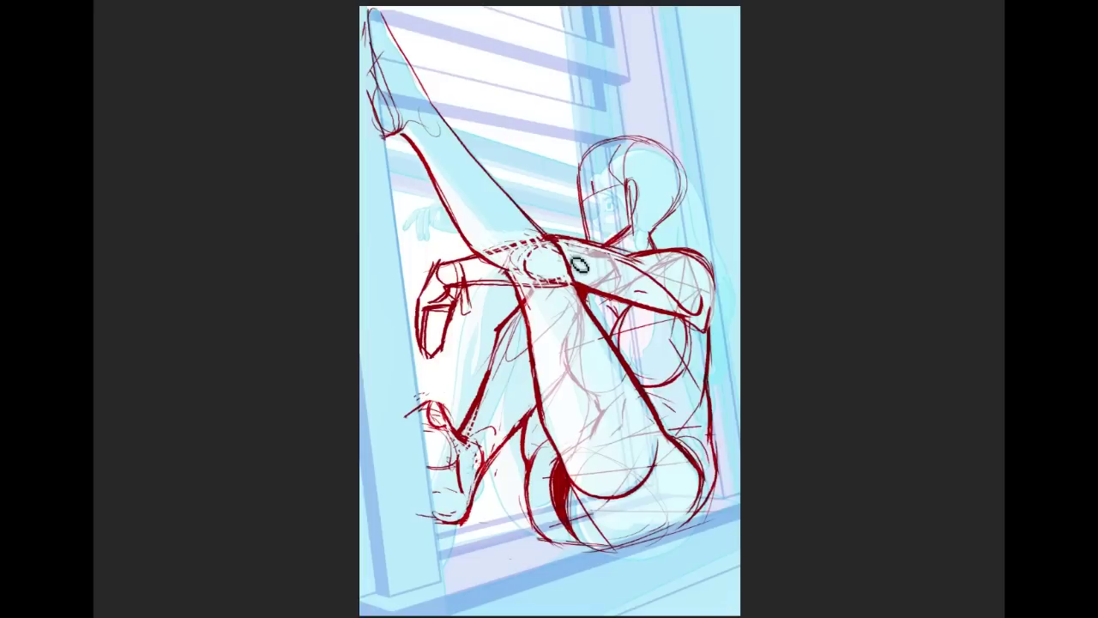
drag(567, 286, 574, 276)
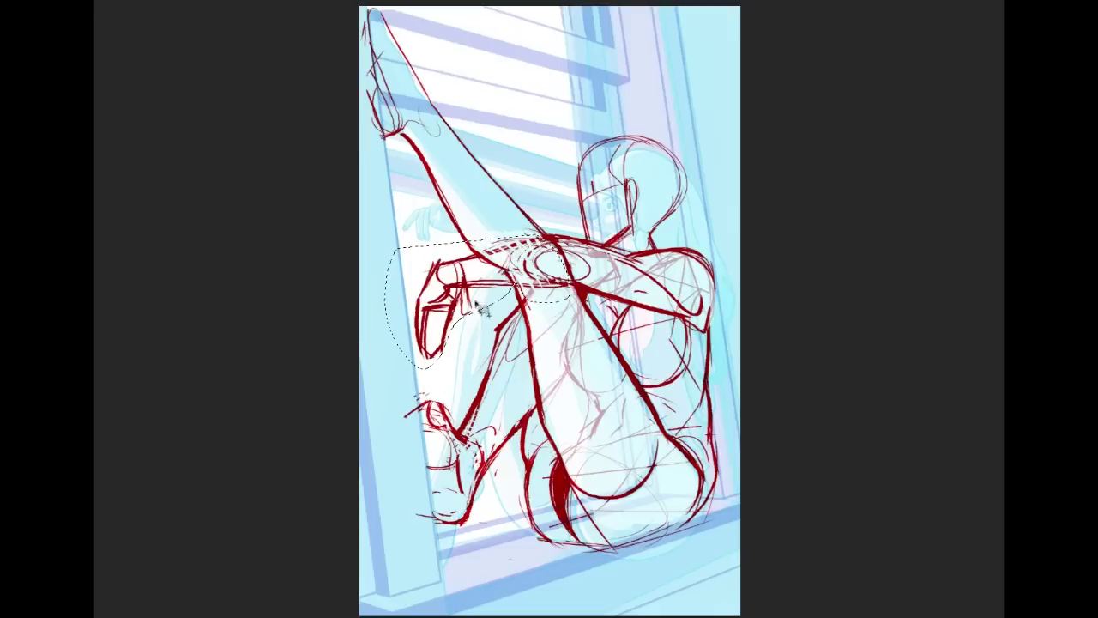
Step: Rotate and distort the forearm and hand slightly upward, and erase the dashed lines hidden behind the leg
key(ctrl+t)
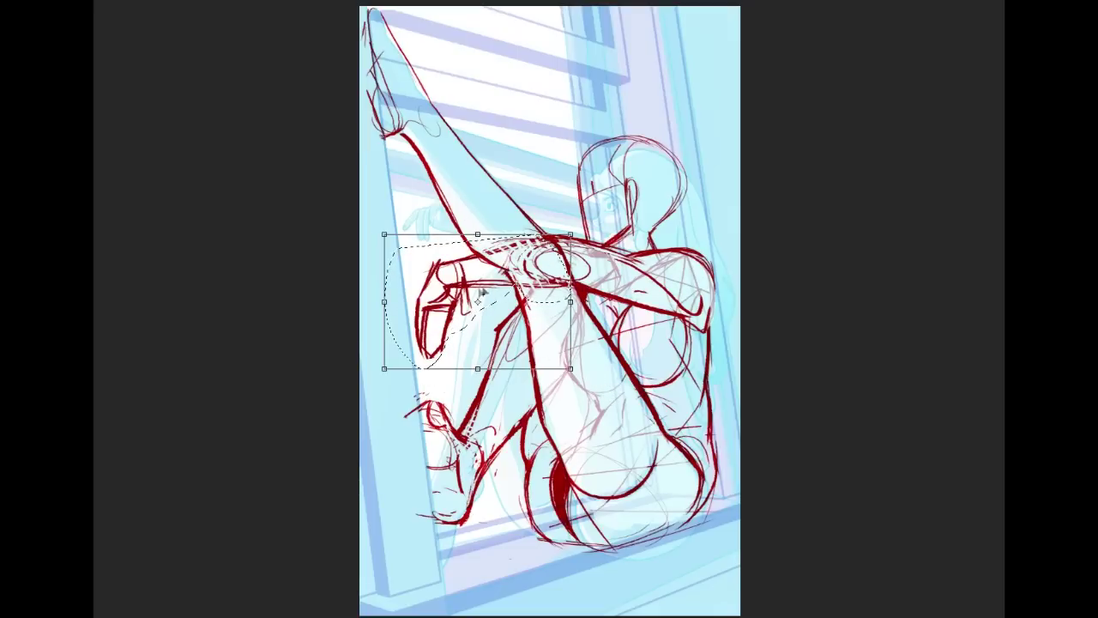
drag(538, 259, 566, 266)
drag(652, 300, 674, 341)
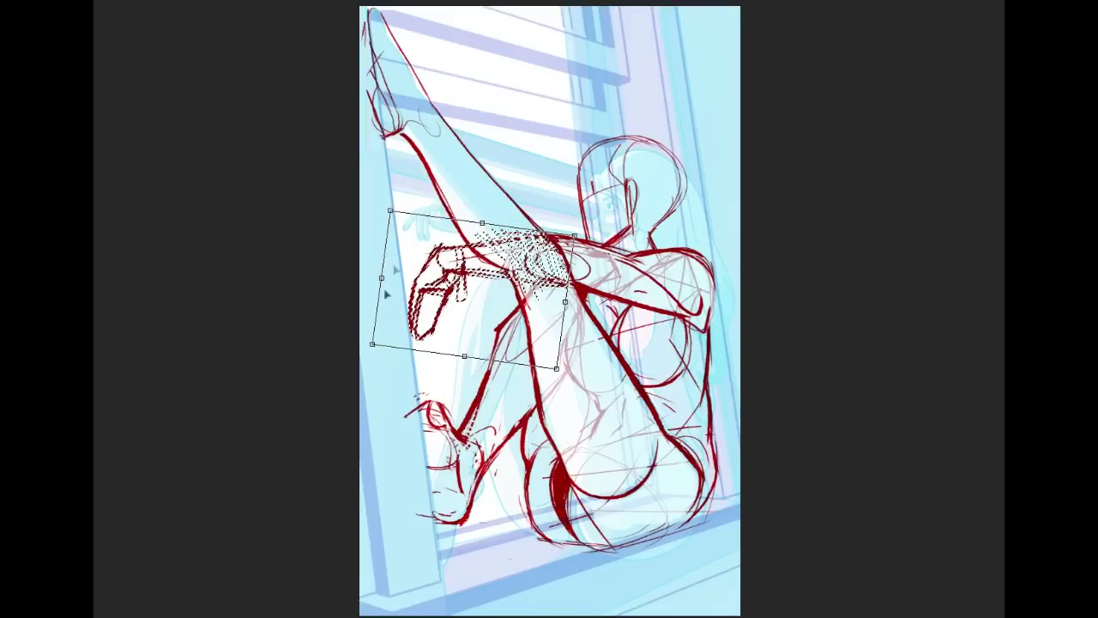
drag(373, 345, 384, 342)
drag(391, 212, 385, 201)
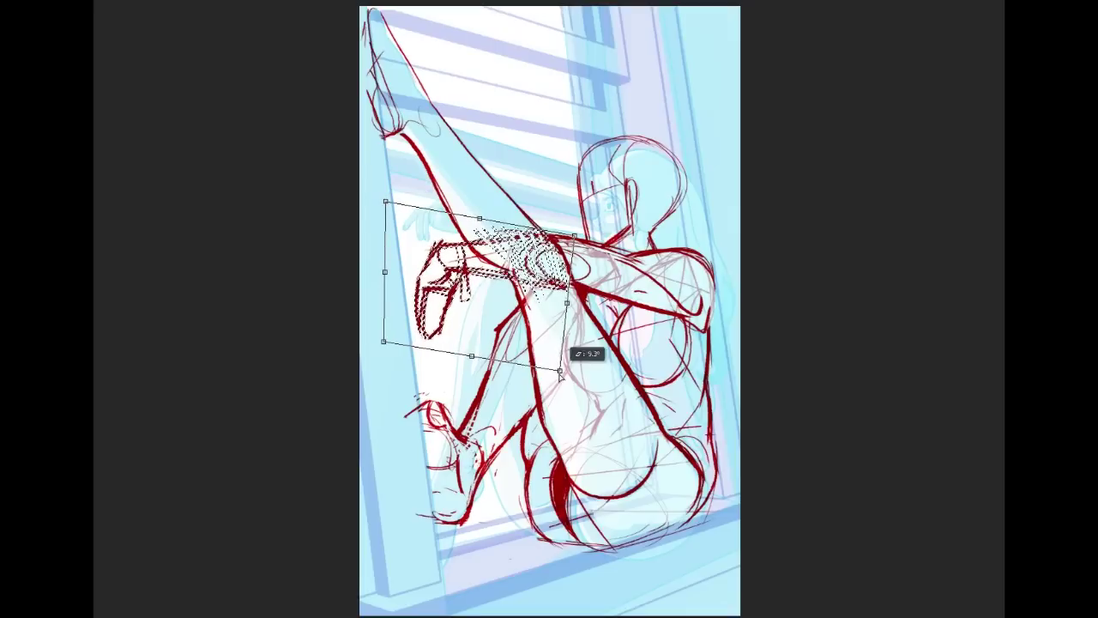
drag(384, 342, 385, 346)
drag(557, 369, 556, 367)
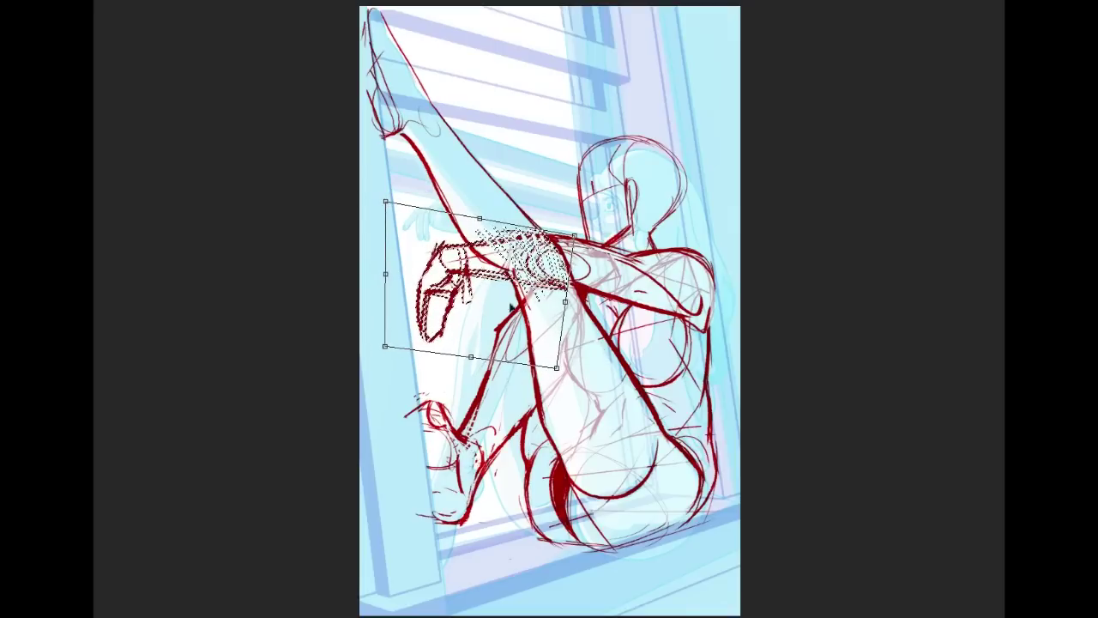
drag(385, 201, 379, 200)
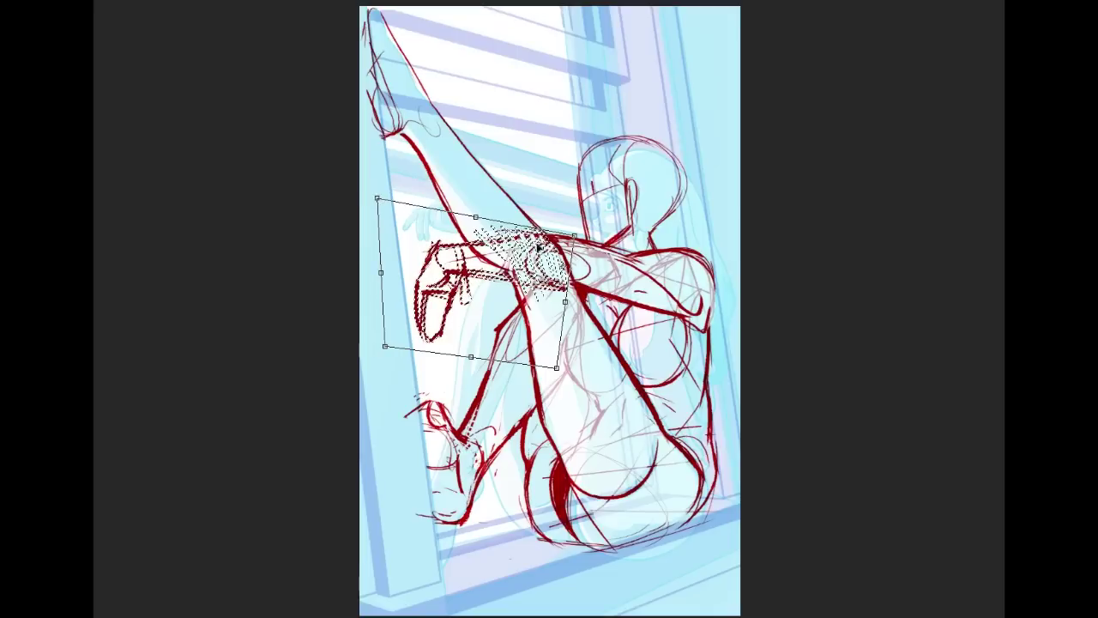
drag(557, 369, 558, 367)
key(Return)
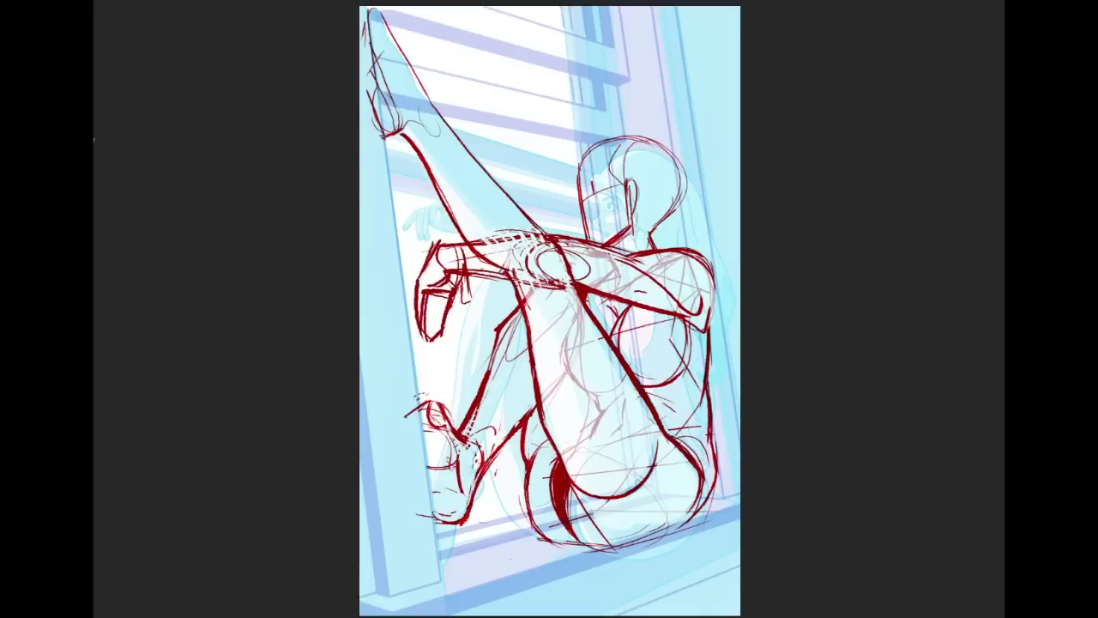
mouse_move(488, 246)
mouse_down()
mouse_move(538, 283)
mouse_move(504, 230)
mouse_move(540, 289)
mouse_up()
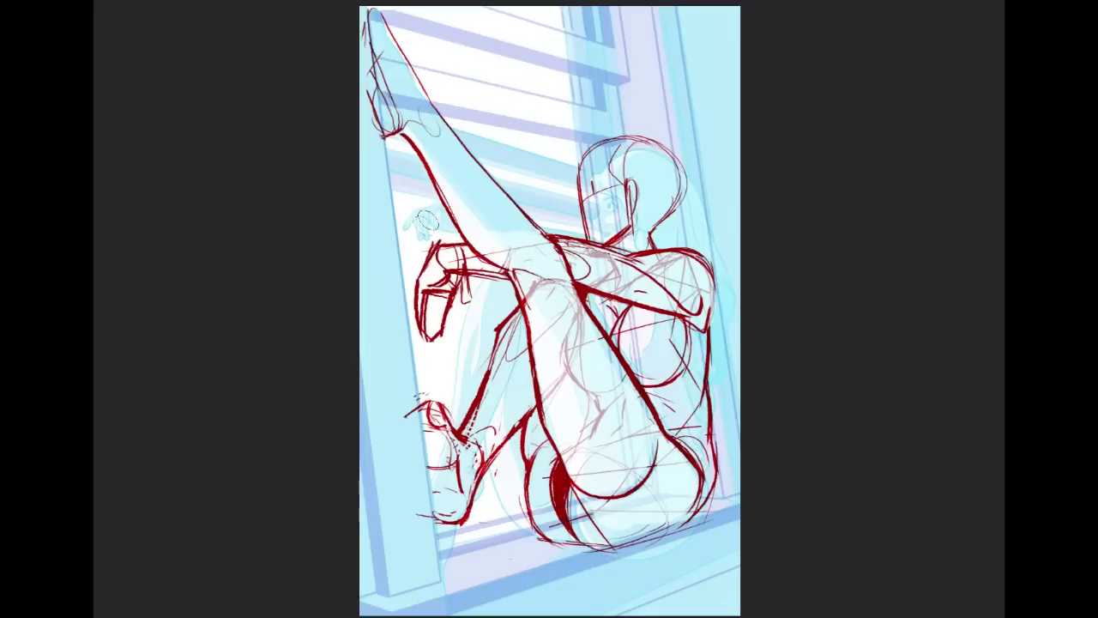
drag(435, 235, 413, 234)
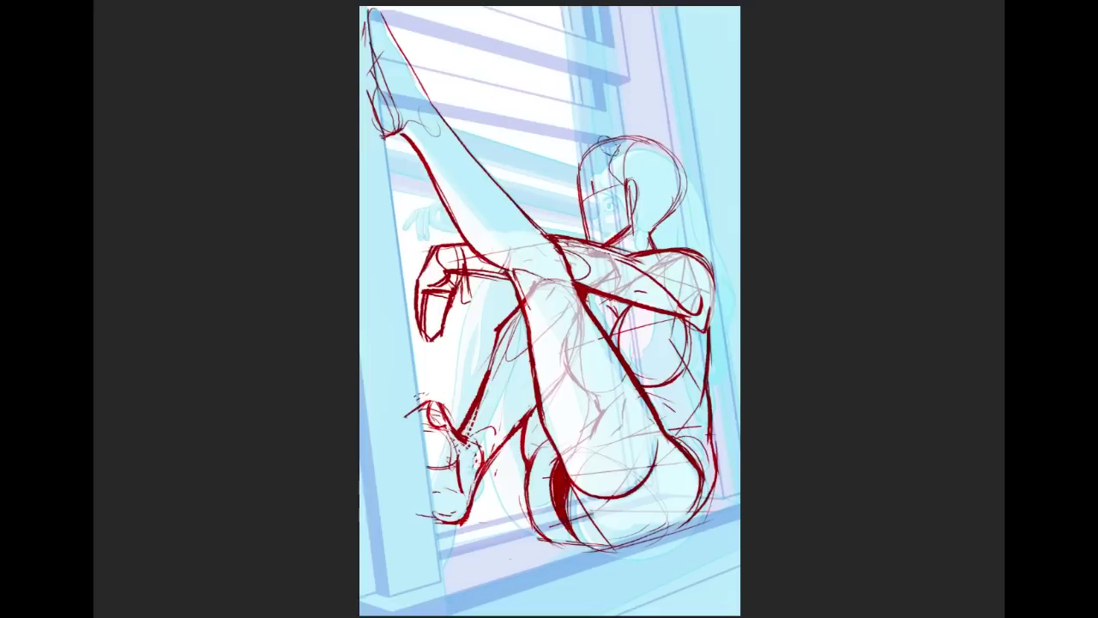
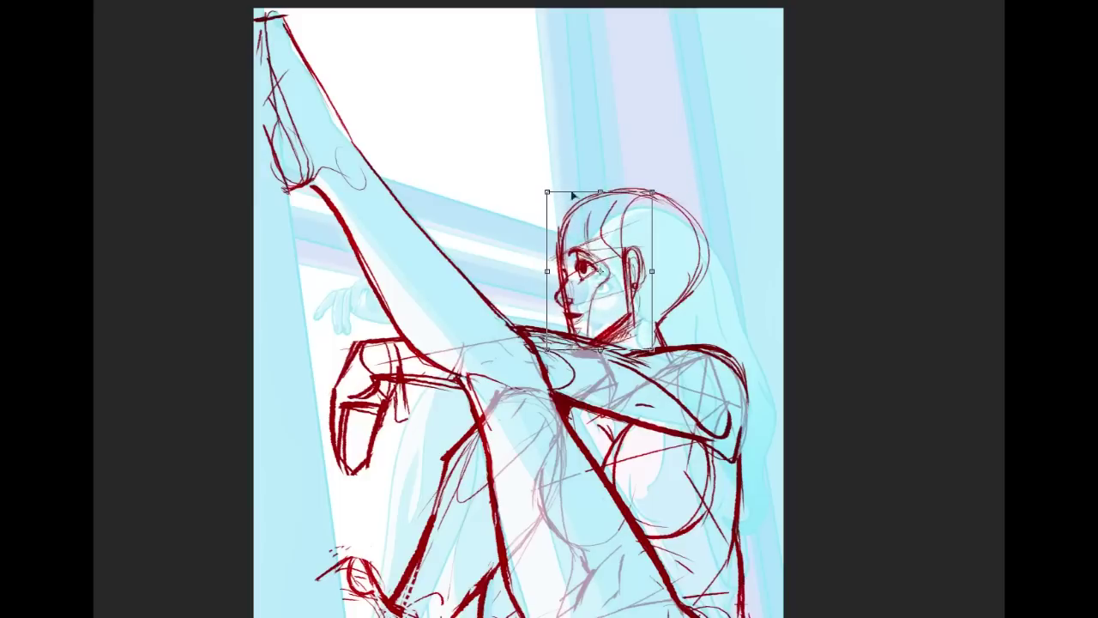
Step: Enlarge the selected facial features slightly and shift them toward the front of the head
drag(548, 194, 543, 188)
drag(634, 258, 632, 259)
key(Return)
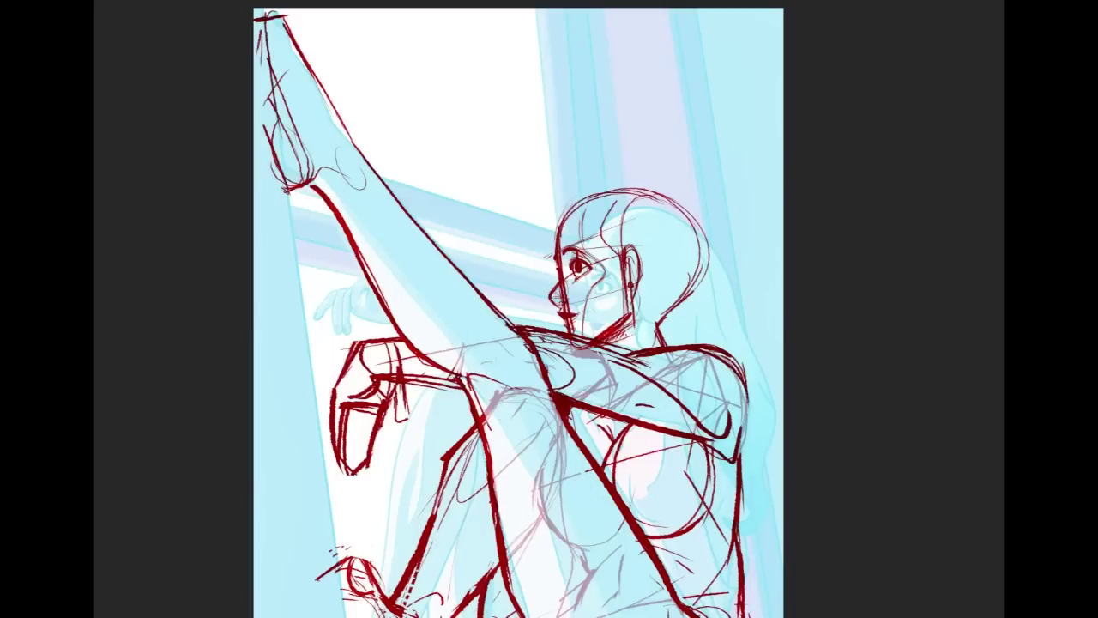
Step: Adjust the brush size, and fade the old guidelines along the front of the face and the jaw
click(103, 2)
drag(107, 13, 112, 13)
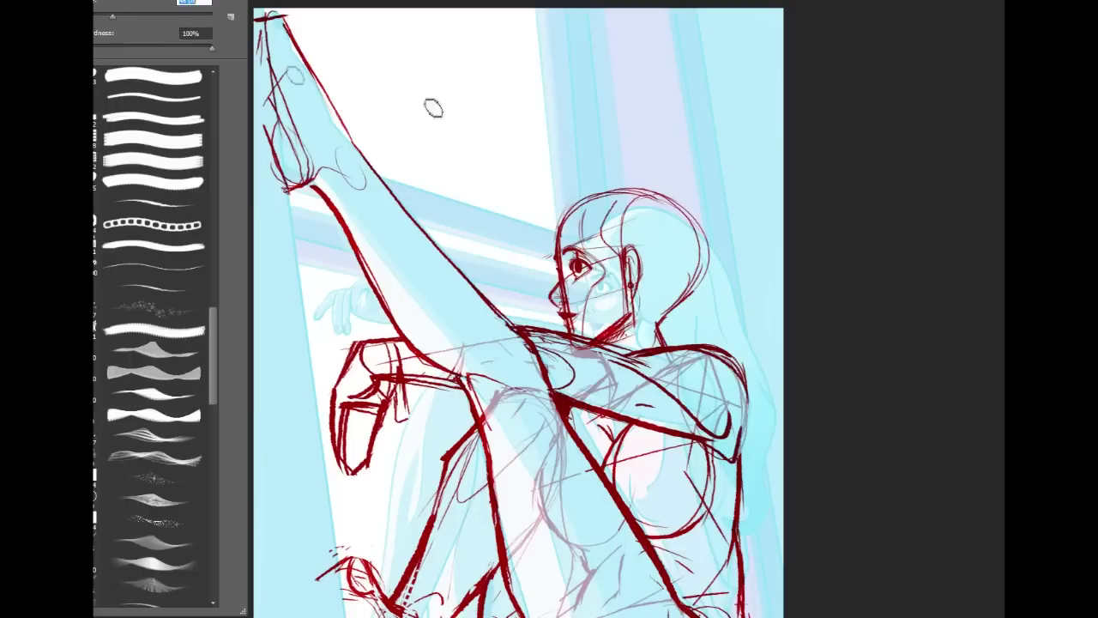
click(587, 267)
mouse_move(553, 266)
mouse_down()
mouse_move(563, 322)
mouse_move(578, 339)
mouse_up()
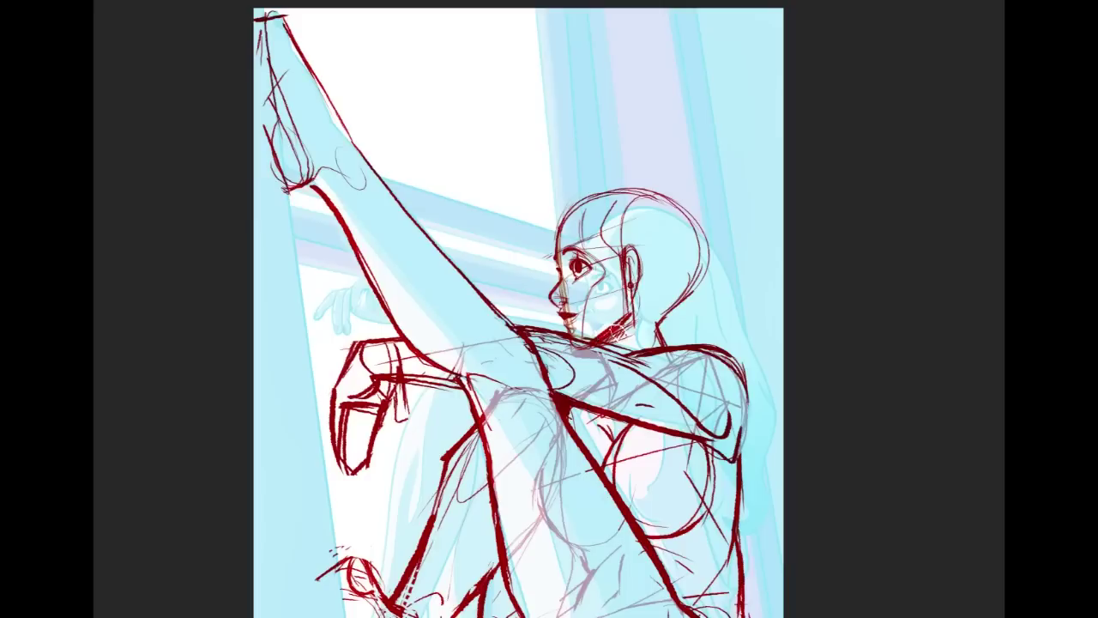
mouse_move(611, 344)
mouse_down()
mouse_move(594, 346)
mouse_move(625, 353)
mouse_move(592, 342)
mouse_move(628, 352)
mouse_move(632, 310)
mouse_up()
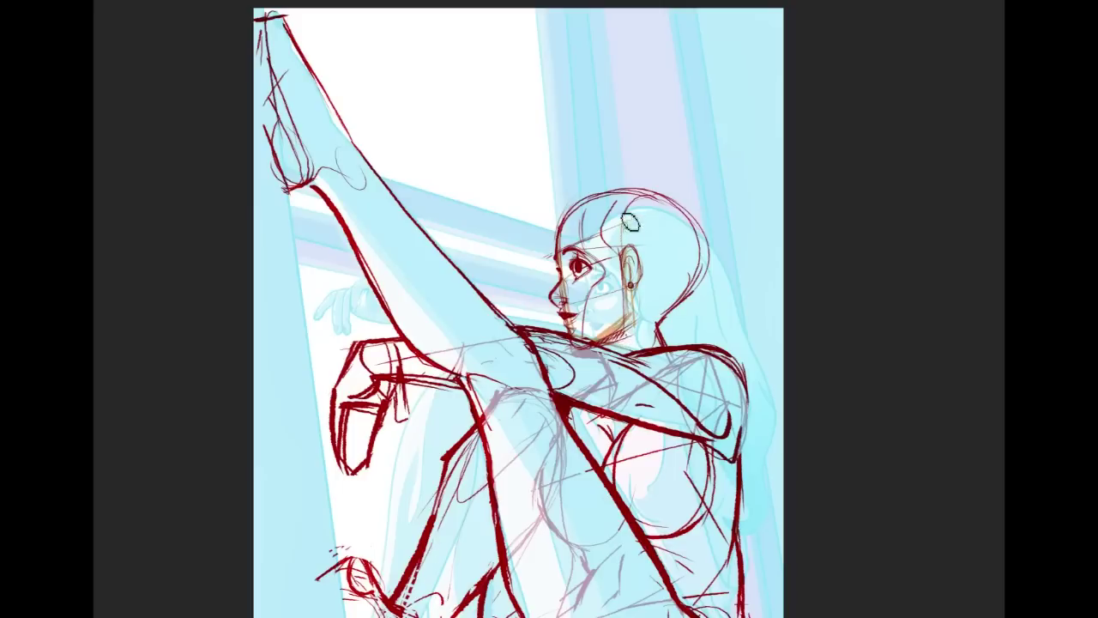
drag(602, 338, 616, 332)
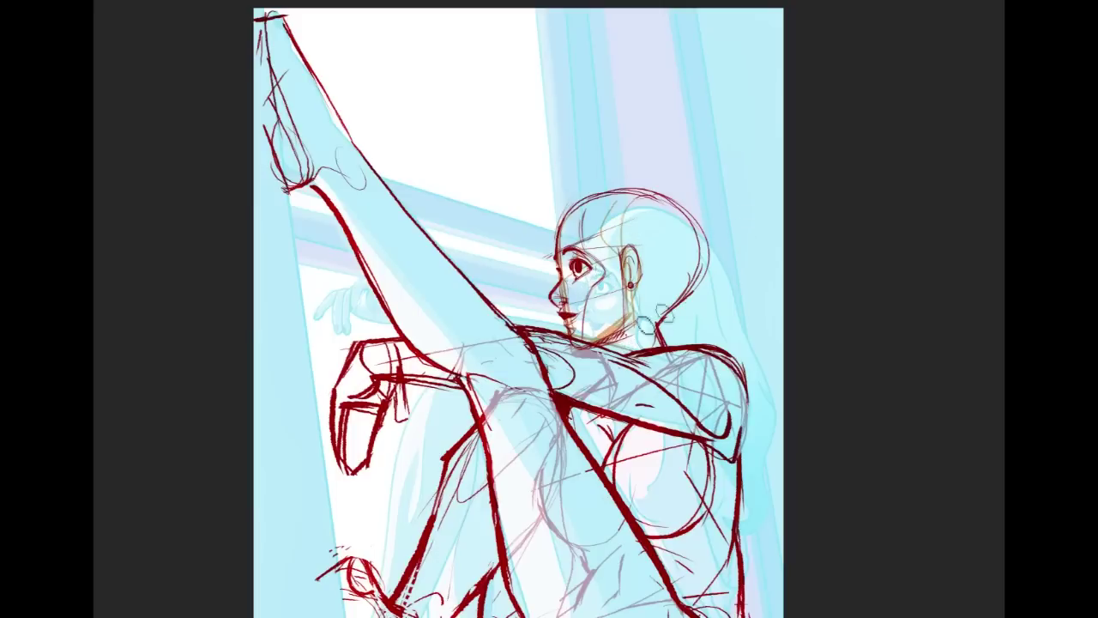
Step: Adjust the old face guidelines with Hue/Saturation at saturation +100 and lightness +52, and redraw the jaw line
key(ctrl+u)
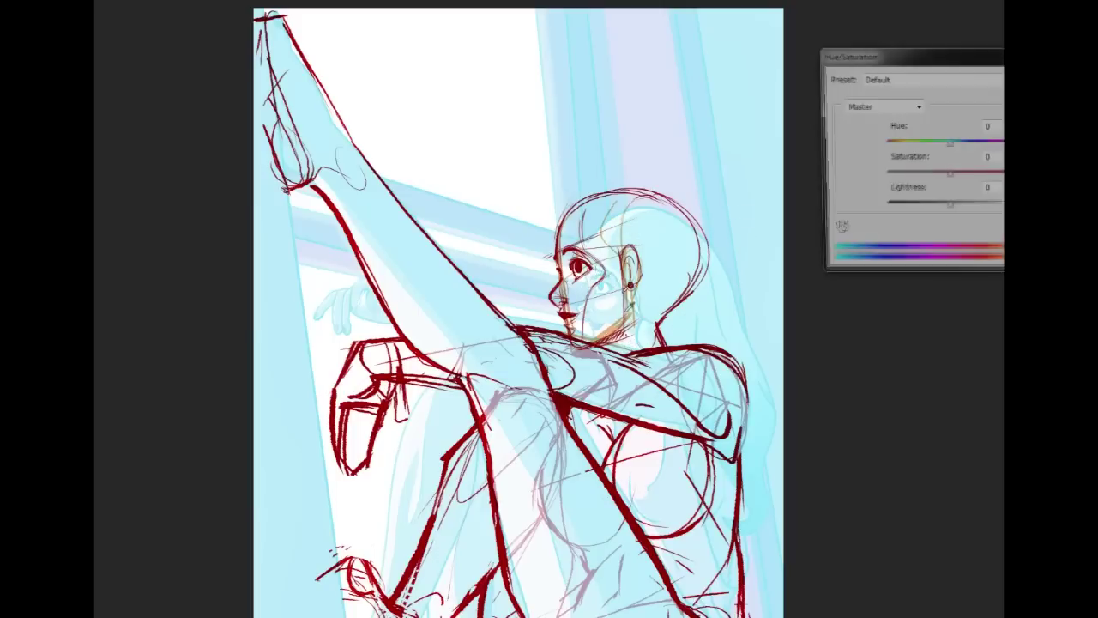
drag(953, 177, 1001, 175)
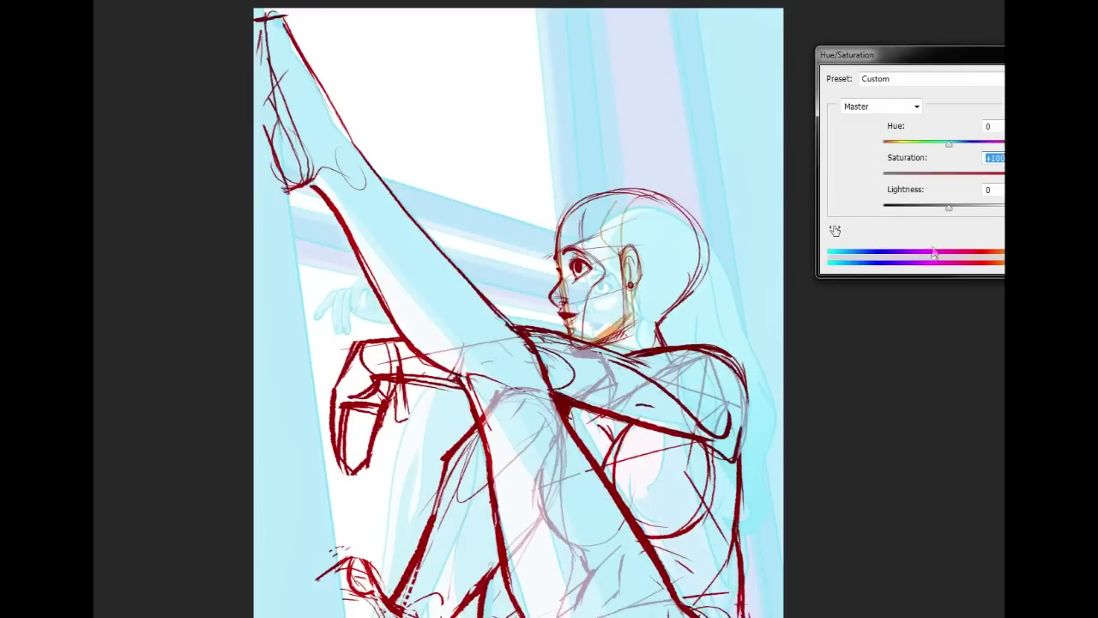
drag(953, 209, 987, 212)
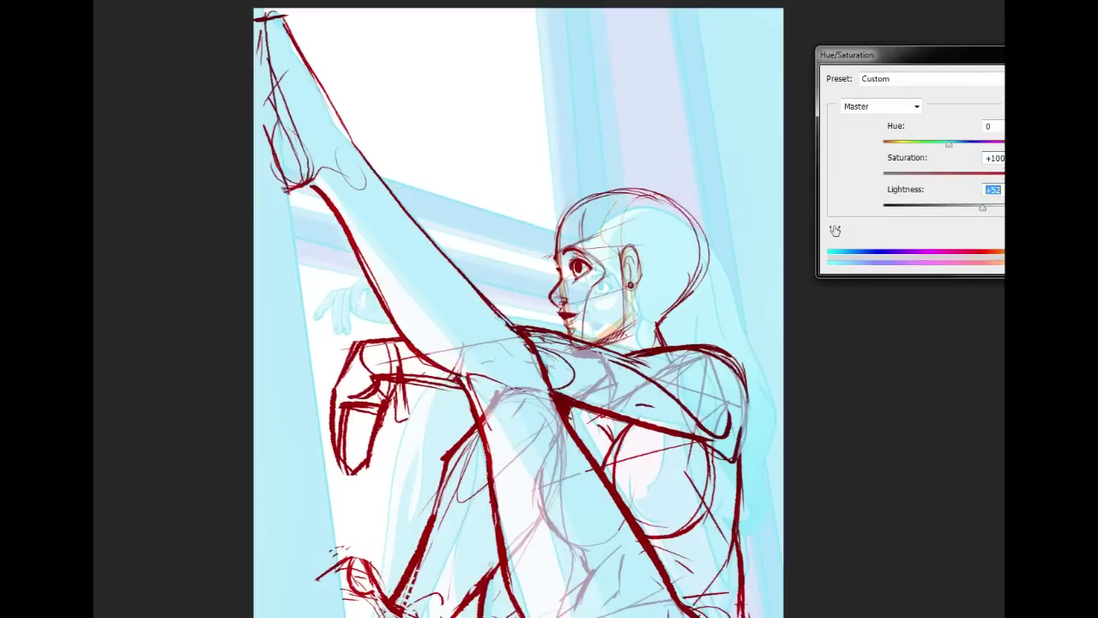
key(Return)
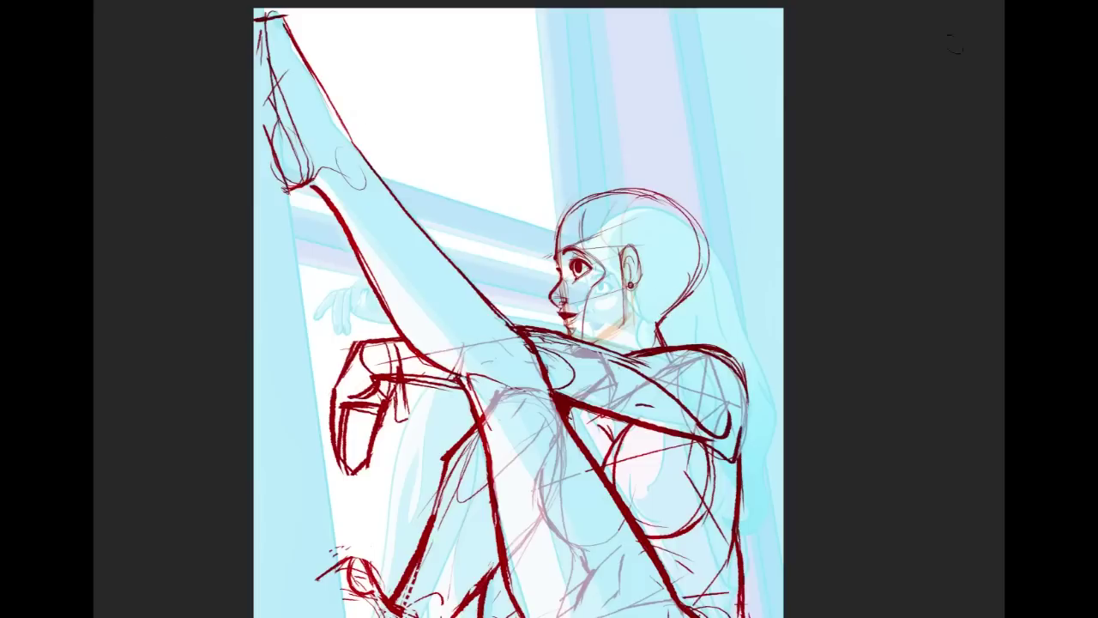
drag(630, 318, 597, 348)
mouse_move(315, 211)
mouse_down()
mouse_move(240, 27)
mouse_move(249, 103)
mouse_up()
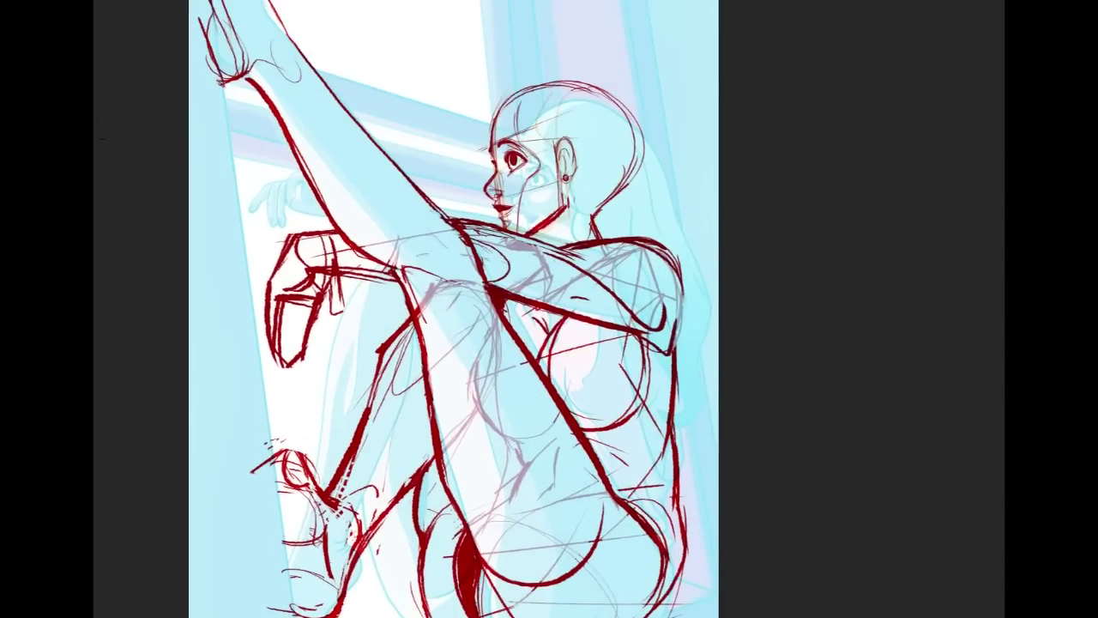
Step: Sketch the hairline, the fringe over the forehead and the front of the crown in green strokes
scroll(981, 284, up, 5)
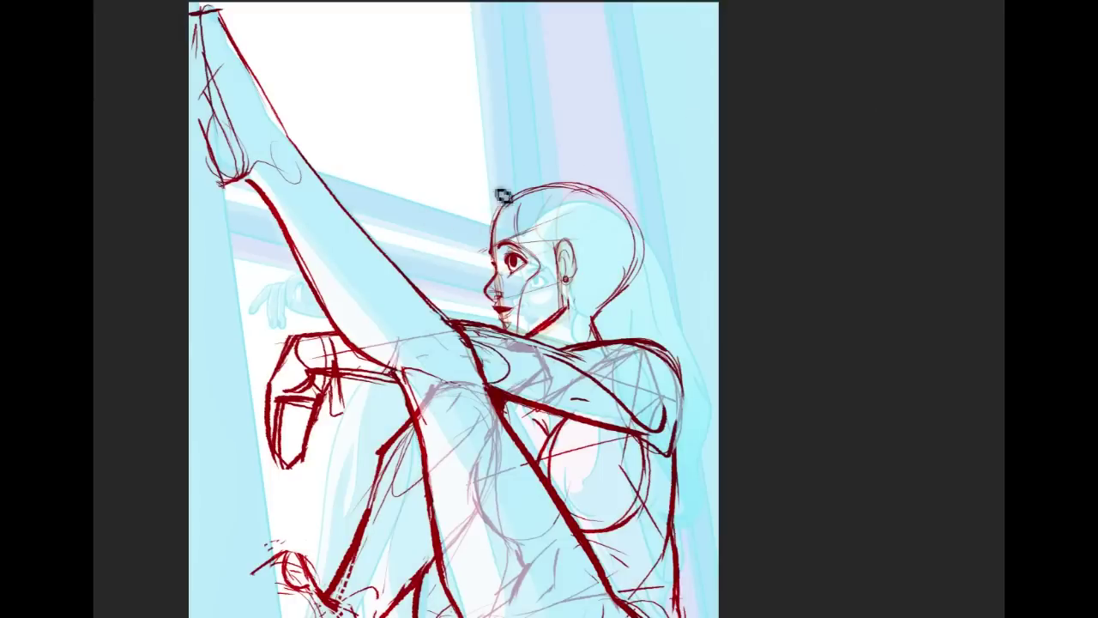
mouse_move(511, 197)
mouse_down()
mouse_move(573, 256)
mouse_move(523, 201)
mouse_move(548, 246)
mouse_up()
drag(500, 219, 558, 295)
mouse_move(520, 238)
mouse_down()
mouse_move(553, 291)
mouse_move(558, 273)
mouse_up()
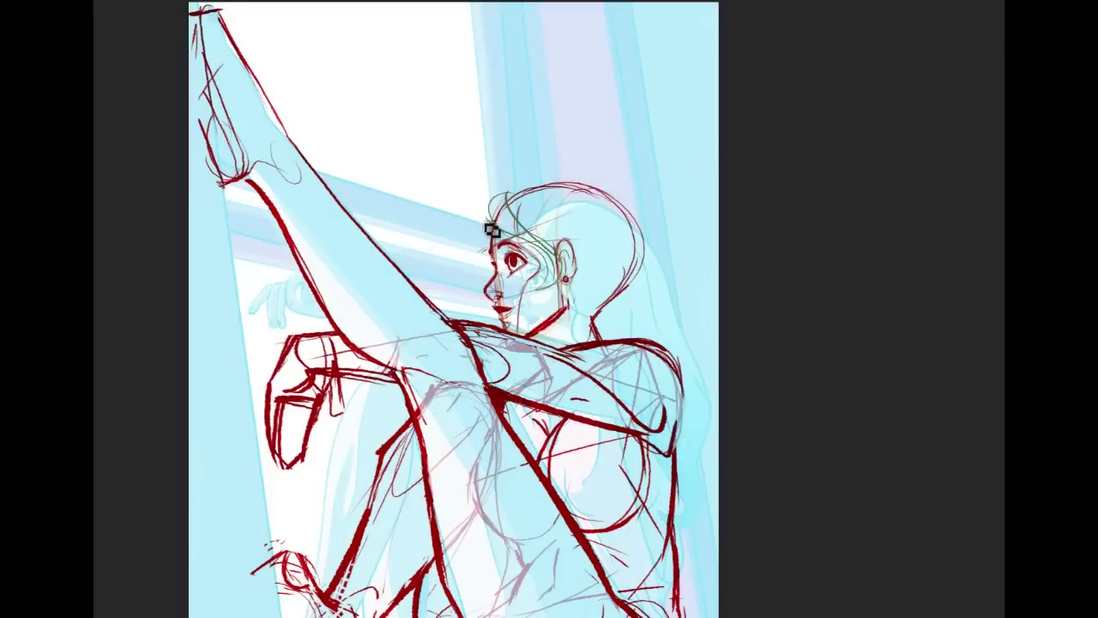
drag(493, 199, 482, 230)
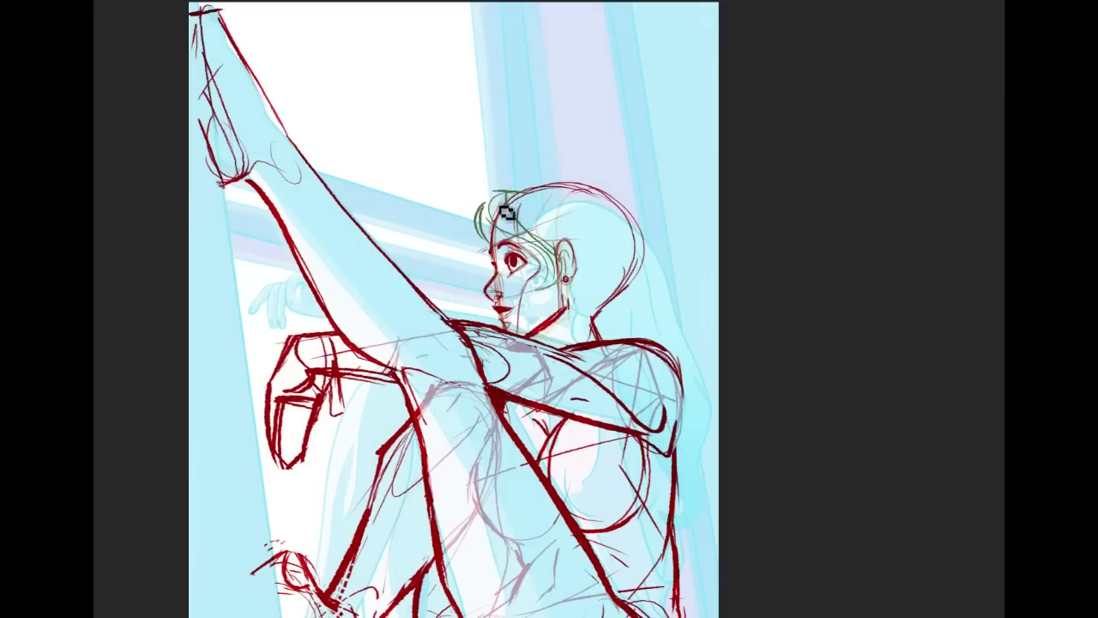
drag(512, 180, 478, 225)
drag(517, 193, 565, 178)
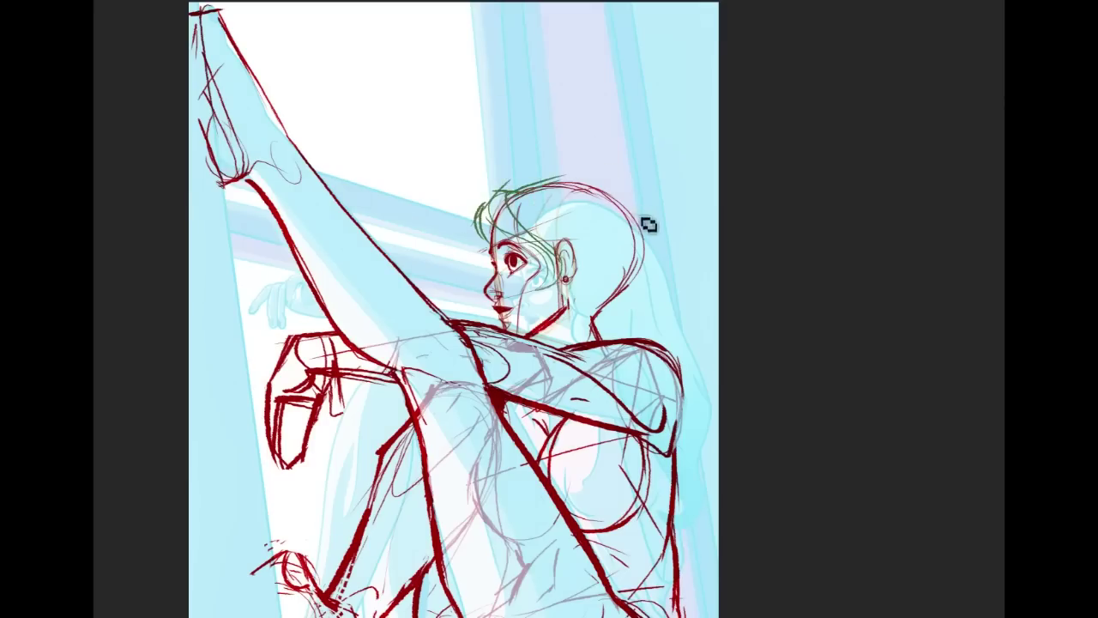
Step: Sketch the long hair falling down the back, with strands sweeping from the forehead past the ear to the shoulder
drag(638, 214, 667, 326)
mouse_move(649, 240)
mouse_down()
mouse_move(734, 429)
mouse_move(691, 501)
mouse_up()
drag(672, 315, 704, 484)
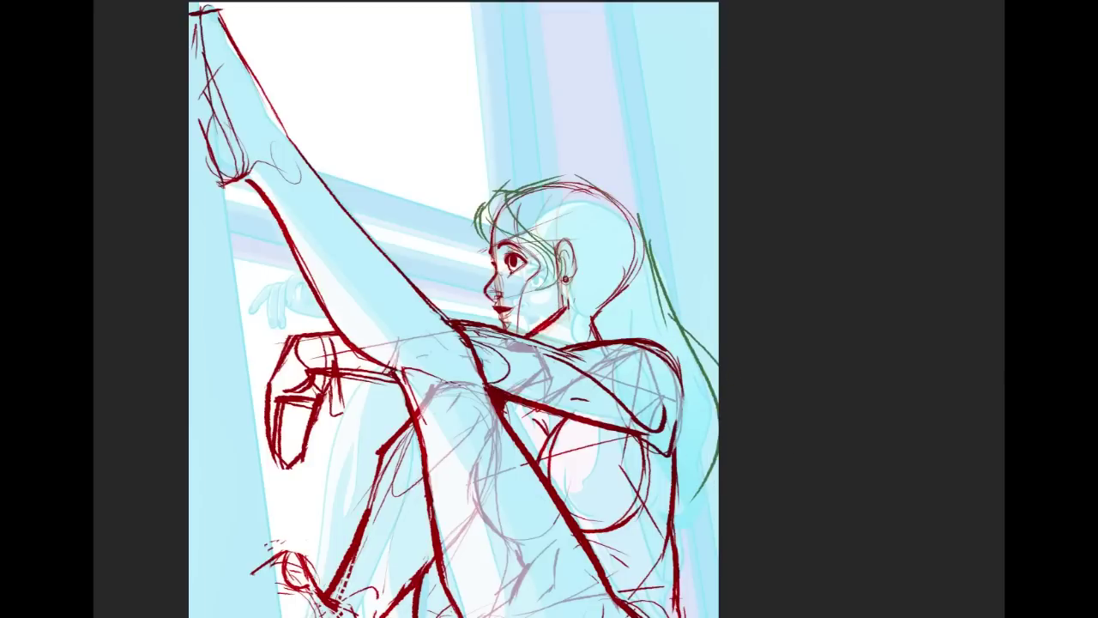
scroll(742, 282, down, 4)
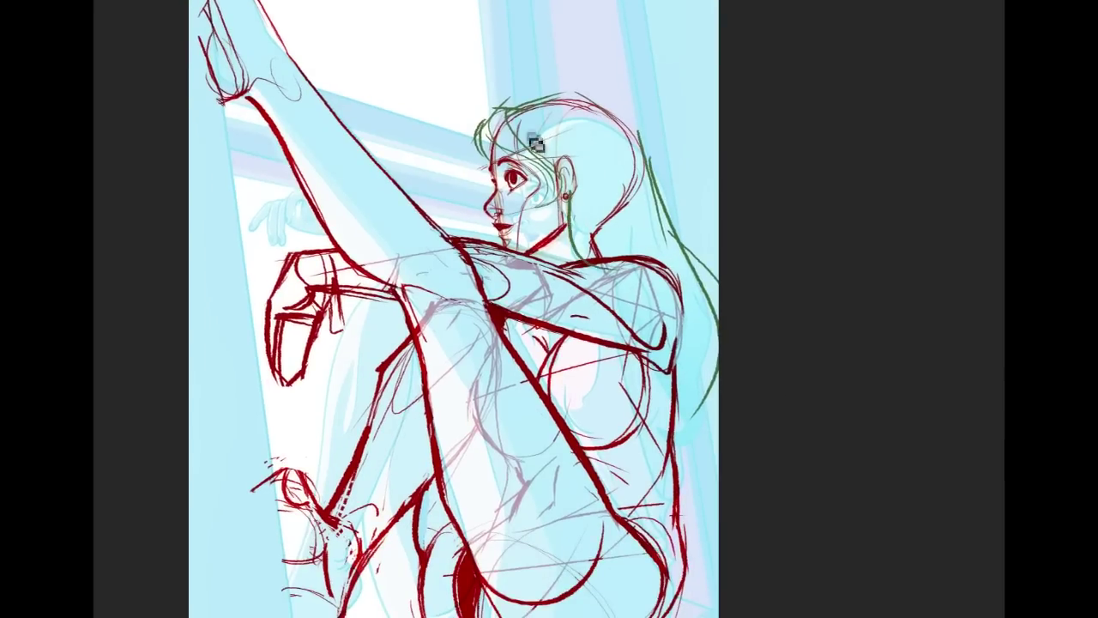
mouse_move(513, 113)
mouse_down()
mouse_move(590, 154)
mouse_move(601, 268)
mouse_up()
mouse_move(594, 185)
mouse_down()
mouse_move(612, 228)
mouse_move(672, 272)
mouse_up()
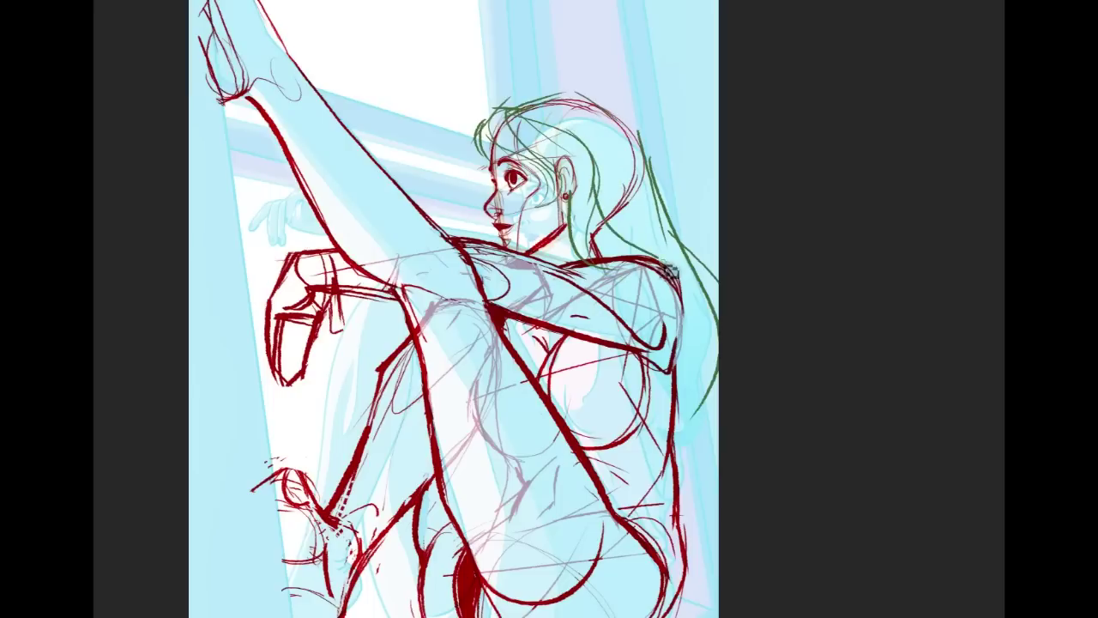
drag(568, 130, 674, 279)
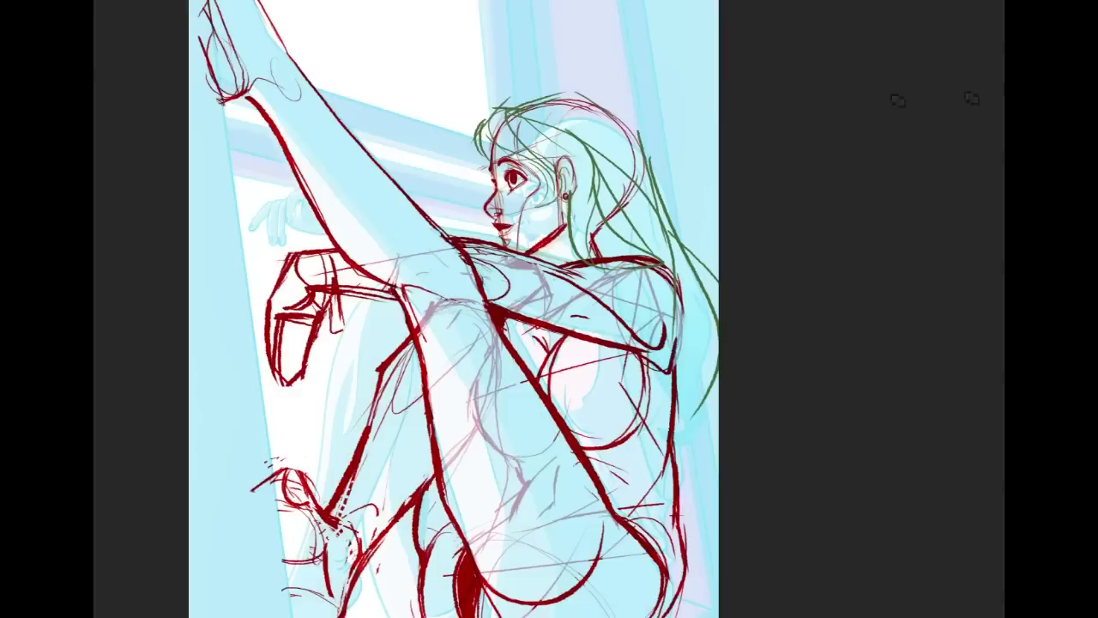
Step: Sketch wavy curls at the hair ends behind the shoulder, and add angular outlines around the fringe and crown
drag(633, 275, 669, 333)
mouse_move(635, 274)
mouse_down()
mouse_move(646, 384)
mouse_move(661, 419)
mouse_up()
mouse_move(684, 285)
mouse_down()
mouse_move(687, 361)
mouse_move(656, 391)
mouse_up()
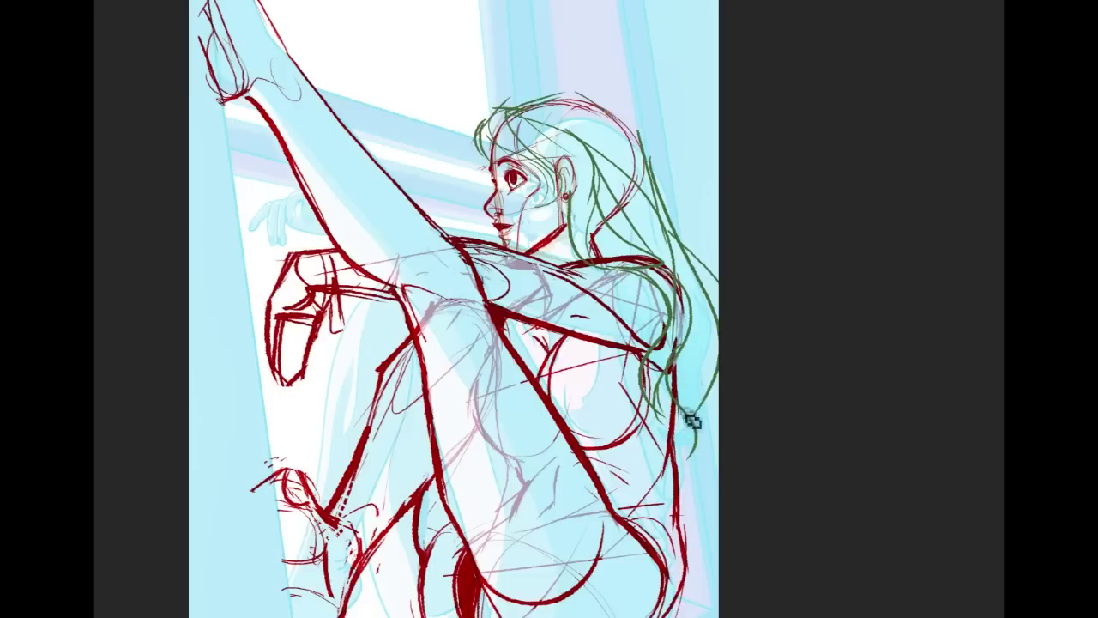
drag(677, 370, 649, 434)
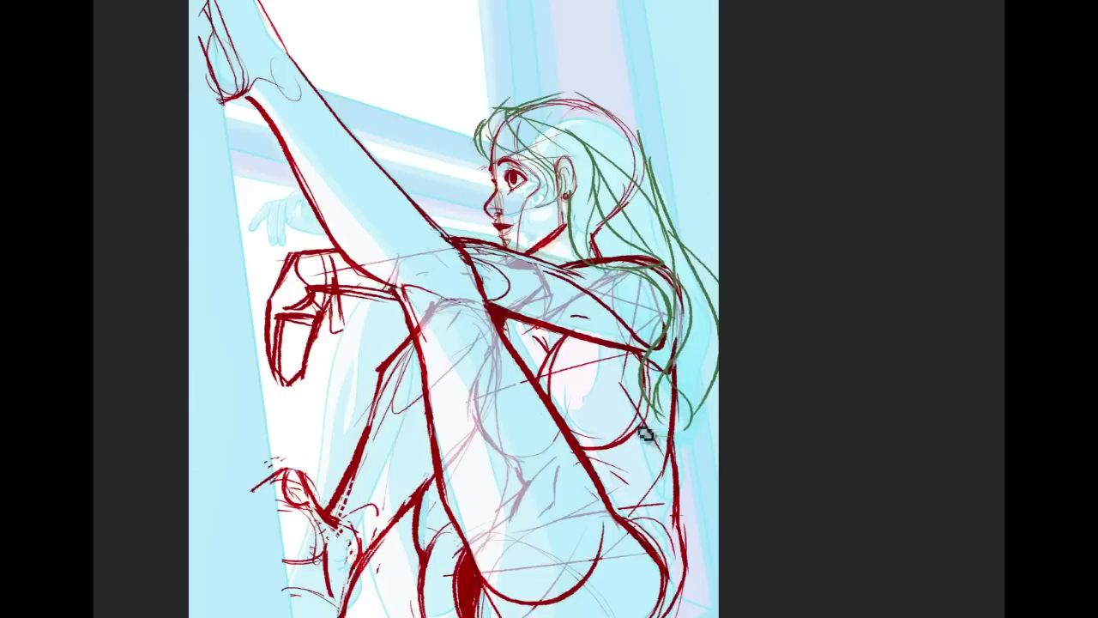
drag(676, 393, 654, 439)
drag(704, 400, 673, 448)
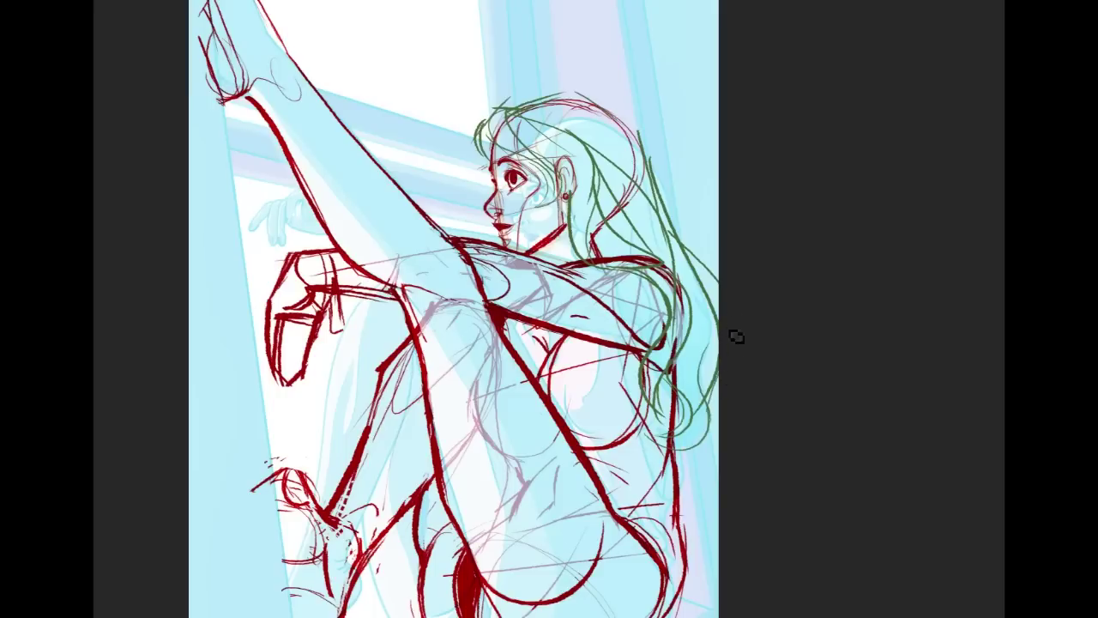
mouse_move(470, 124)
mouse_down()
mouse_move(484, 167)
mouse_move(525, 205)
mouse_move(524, 226)
mouse_up()
mouse_move(566, 187)
mouse_down()
mouse_move(675, 161)
mouse_move(673, 196)
mouse_up()
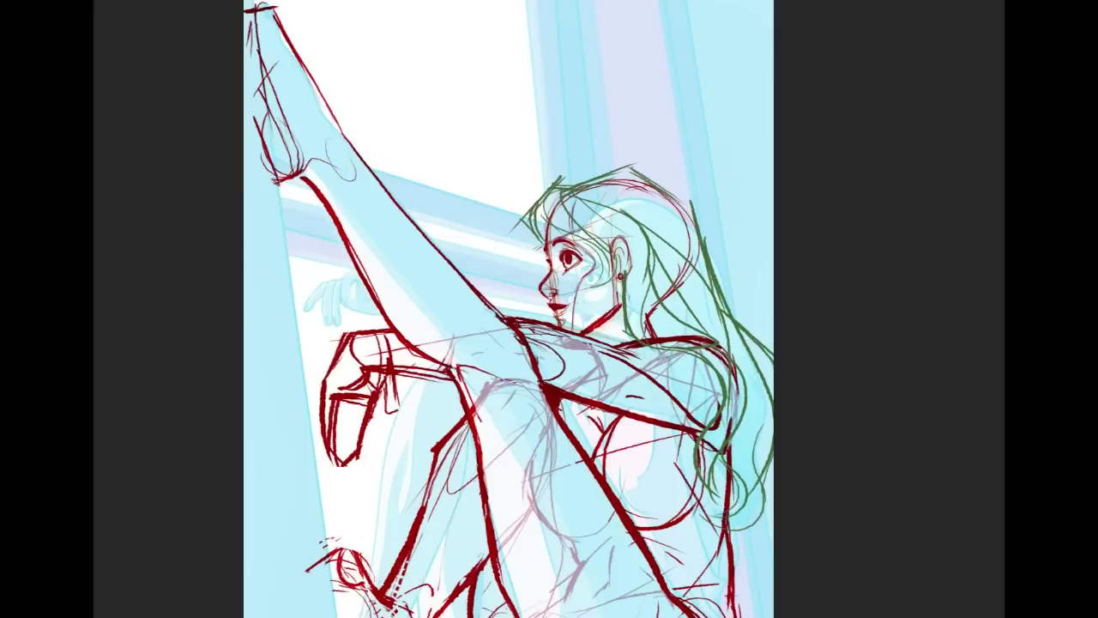
Step: Strengthen the finger lines of the hanging hand, and show the window frame linework behind the figure
drag(510, 309, 513, 309)
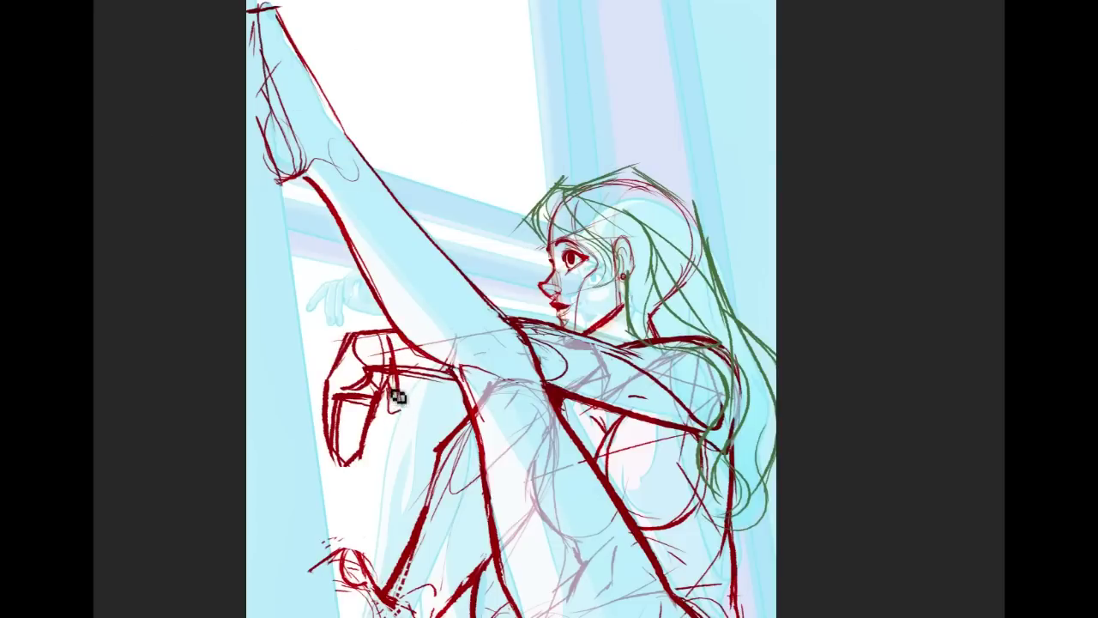
mouse_move(392, 410)
mouse_down()
mouse_move(400, 398)
mouse_move(400, 409)
mouse_up()
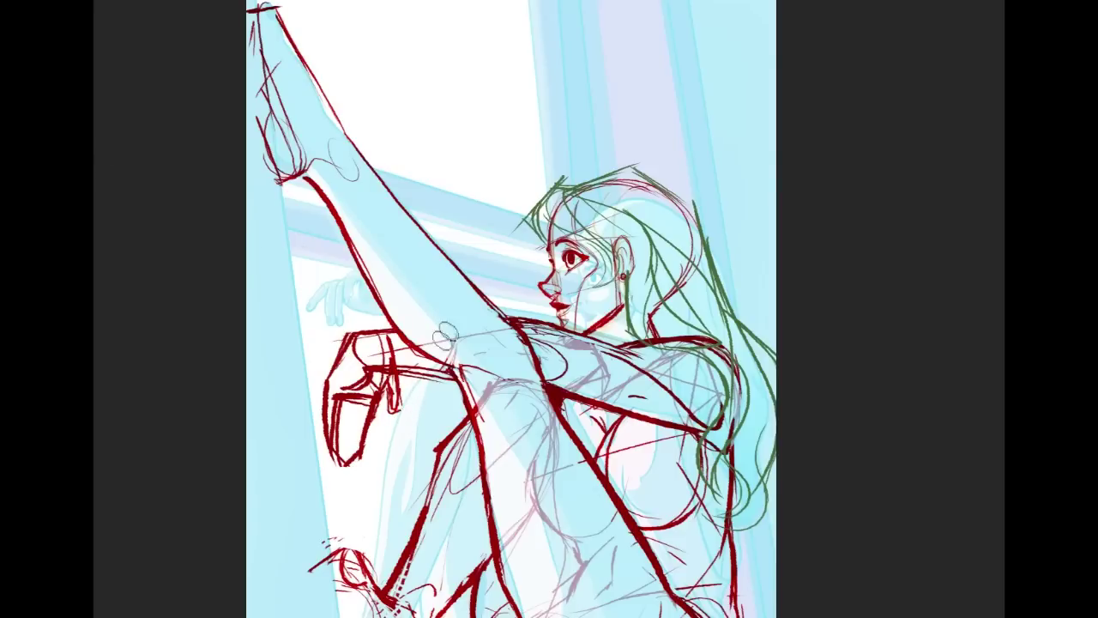
mouse_move(549, 412)
mouse_down()
mouse_move(533, 335)
mouse_move(555, 208)
mouse_move(541, 204)
mouse_move(512, 273)
mouse_move(525, 202)
mouse_up()
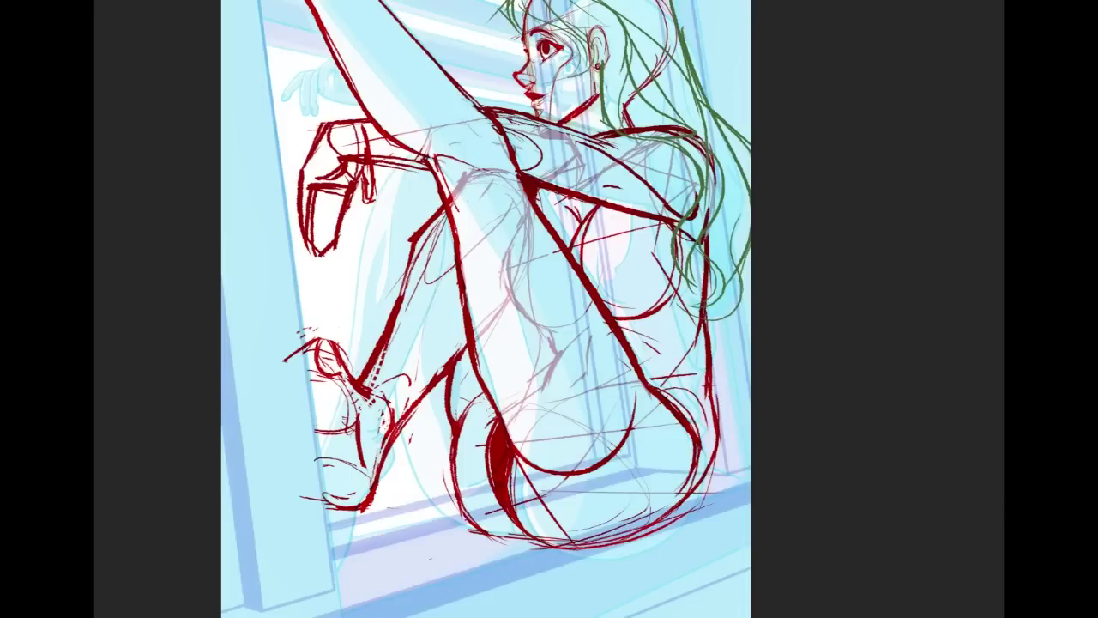
drag(708, 386, 666, 371)
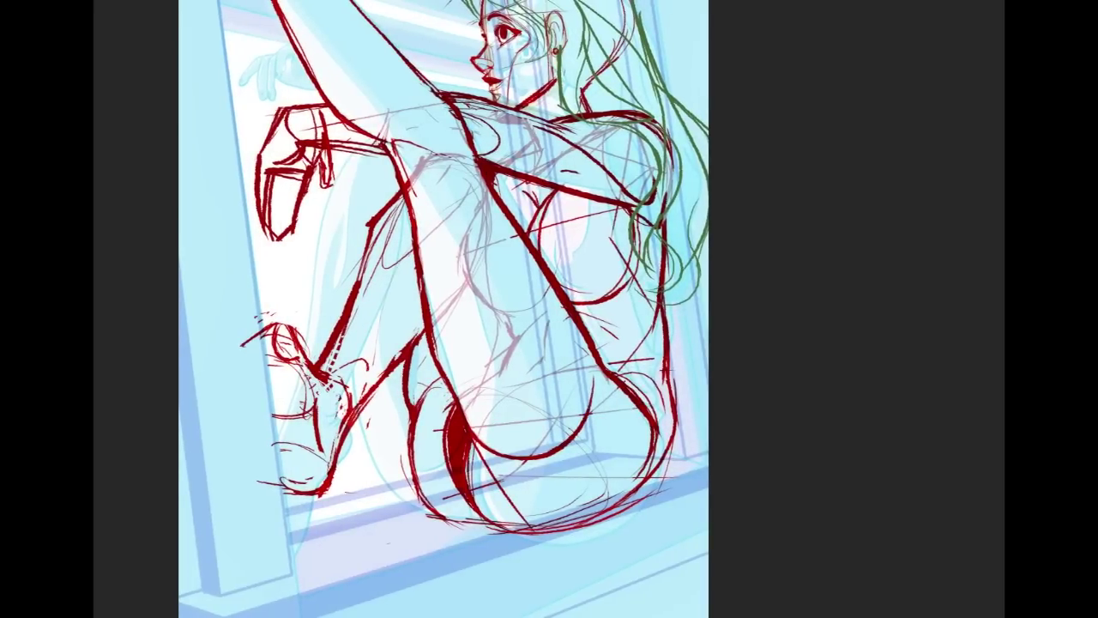
mouse_move(480, 309)
mouse_down()
mouse_move(537, 429)
mouse_move(546, 420)
mouse_move(552, 432)
mouse_up()
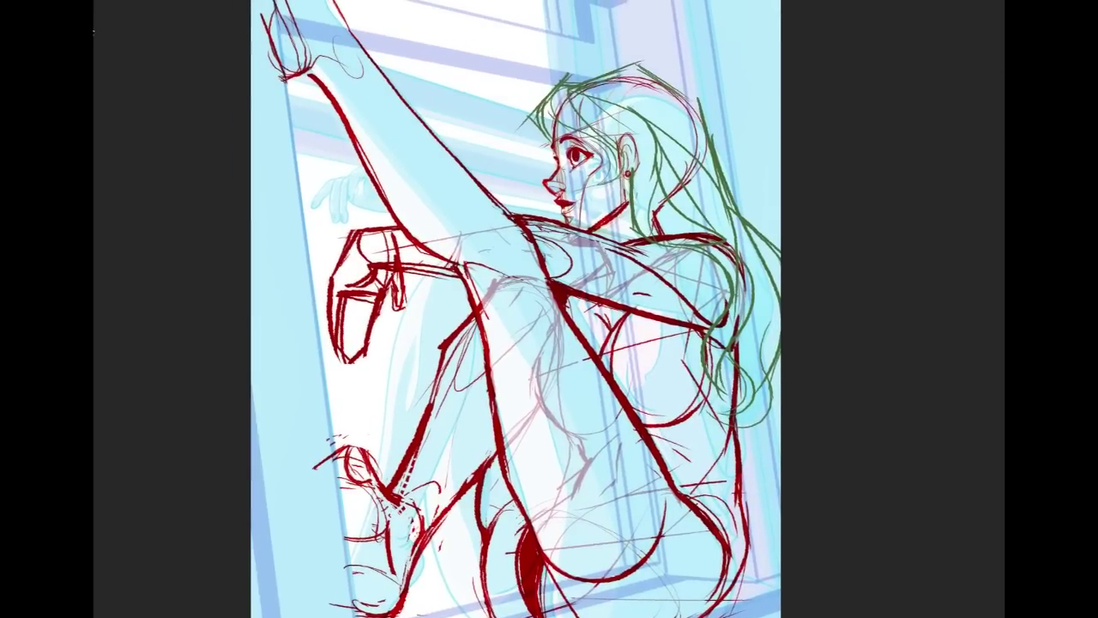
Step: Shift the whole figure sketch slightly toward the window, off the pale reference figure
mouse_move(654, 604)
mouse_down()
mouse_move(676, 485)
mouse_move(684, 487)
mouse_move(663, 463)
mouse_up()
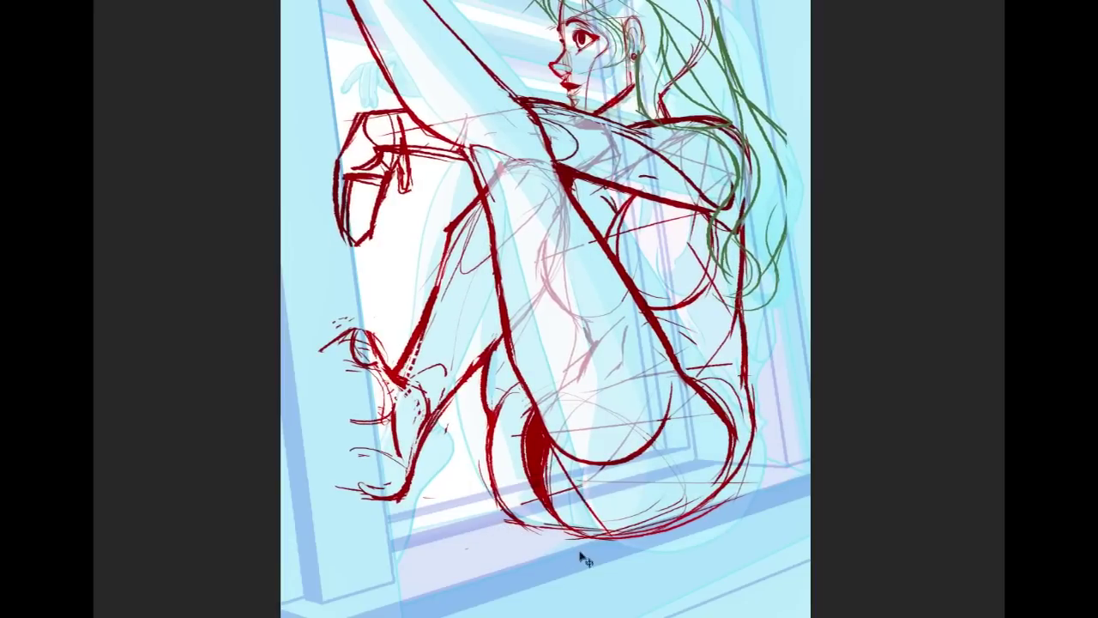
mouse_move(702, 489)
mouse_down()
mouse_move(687, 480)
mouse_move(751, 582)
mouse_up()
drag(861, 208, 922, 326)
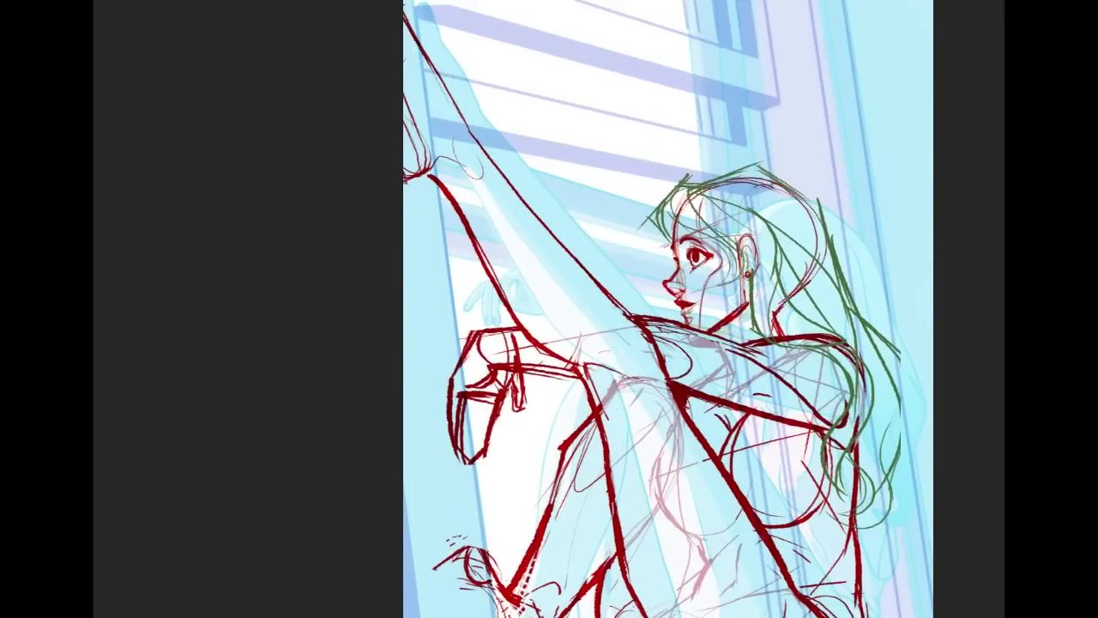
drag(704, 369, 619, 201)
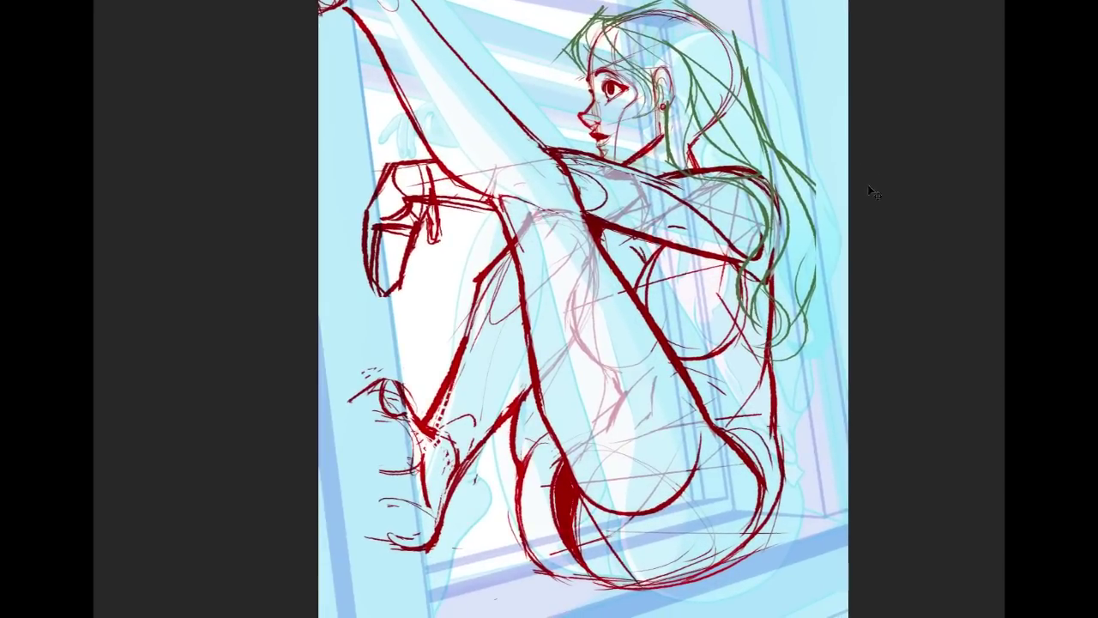
Step: Rotate the figure sketch slightly clockwise, scale it down a little, and fit it within the window frame
key(ctrl+t)
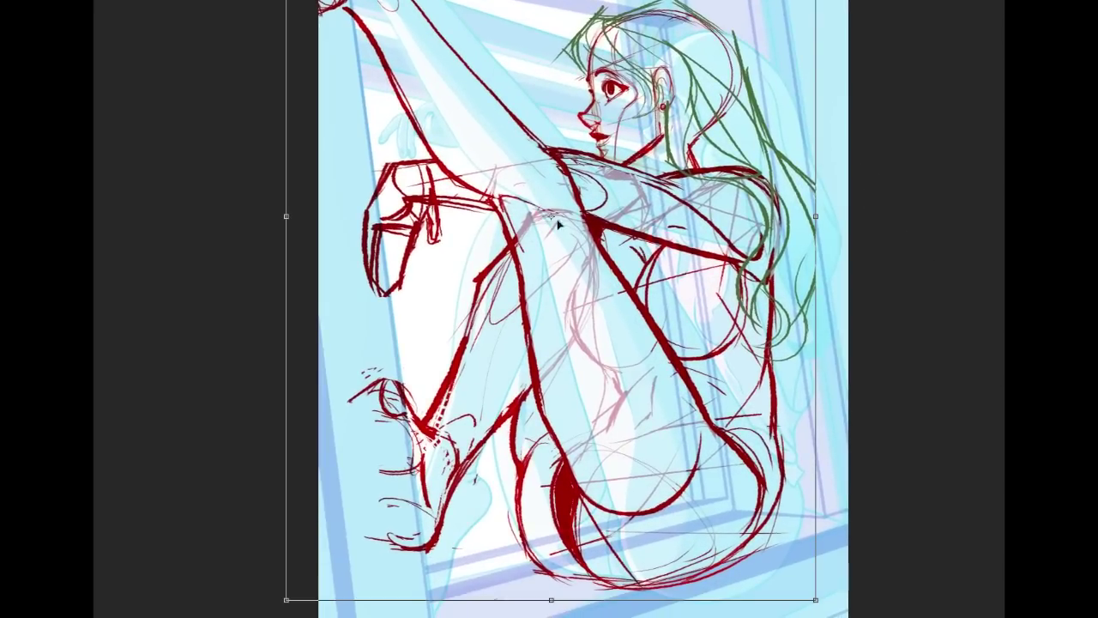
drag(636, 404, 664, 547)
drag(941, 244, 966, 262)
drag(583, 309, 693, 479)
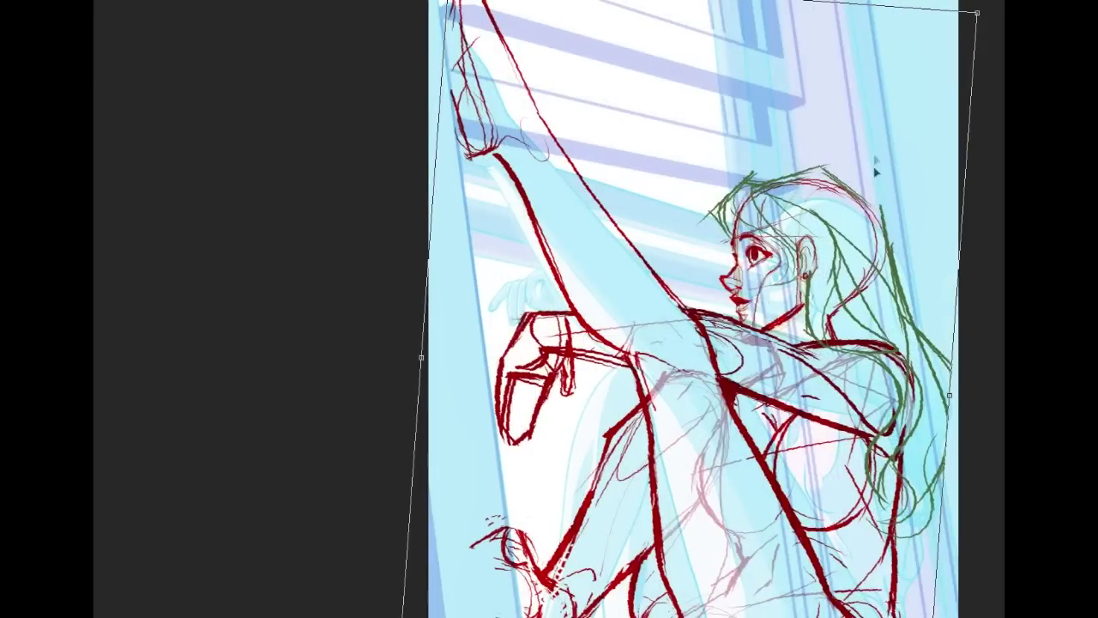
mouse_move(987, 215)
mouse_down()
mouse_move(1003, 197)
mouse_move(1002, 213)
mouse_up()
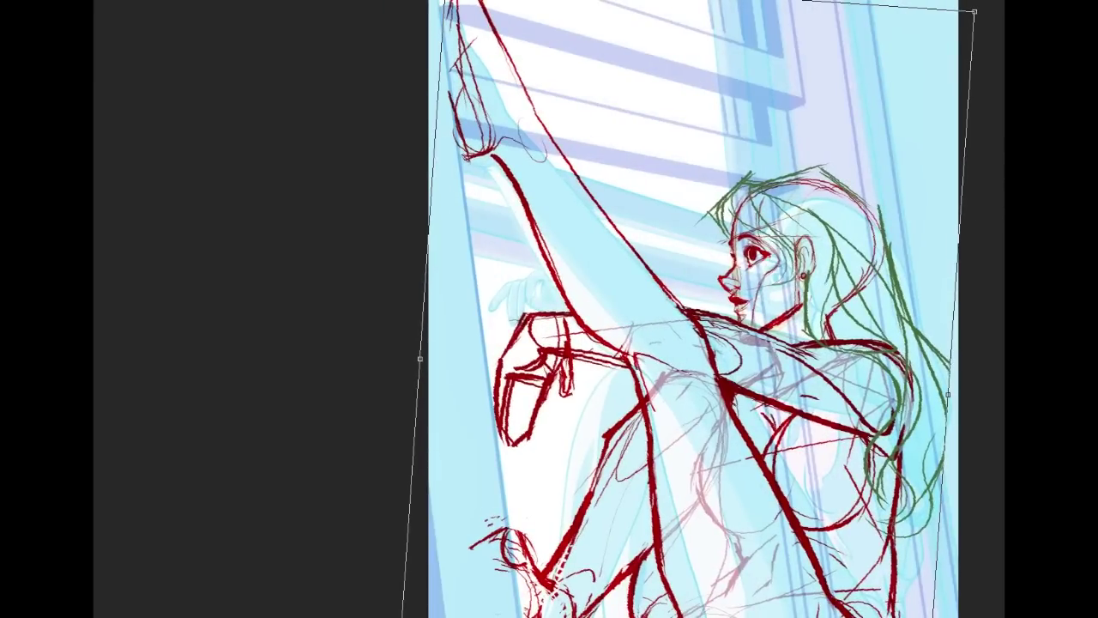
drag(986, 13, 963, 110)
drag(977, 514, 883, 346)
drag(736, 329, 862, 493)
drag(987, 152, 965, 151)
drag(865, 589, 788, 394)
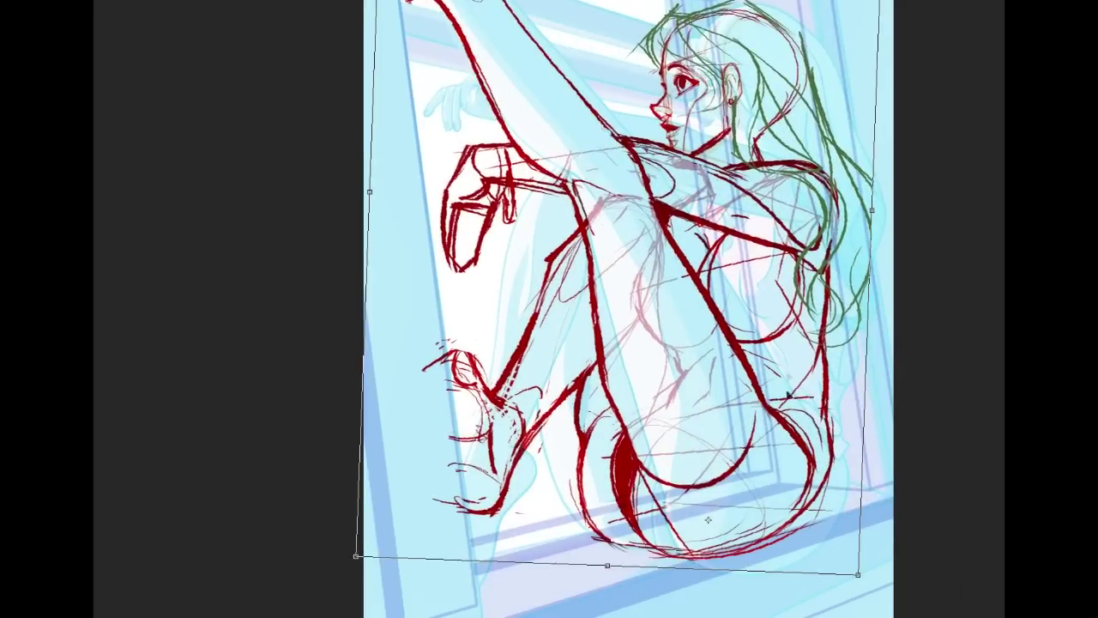
key(Return)
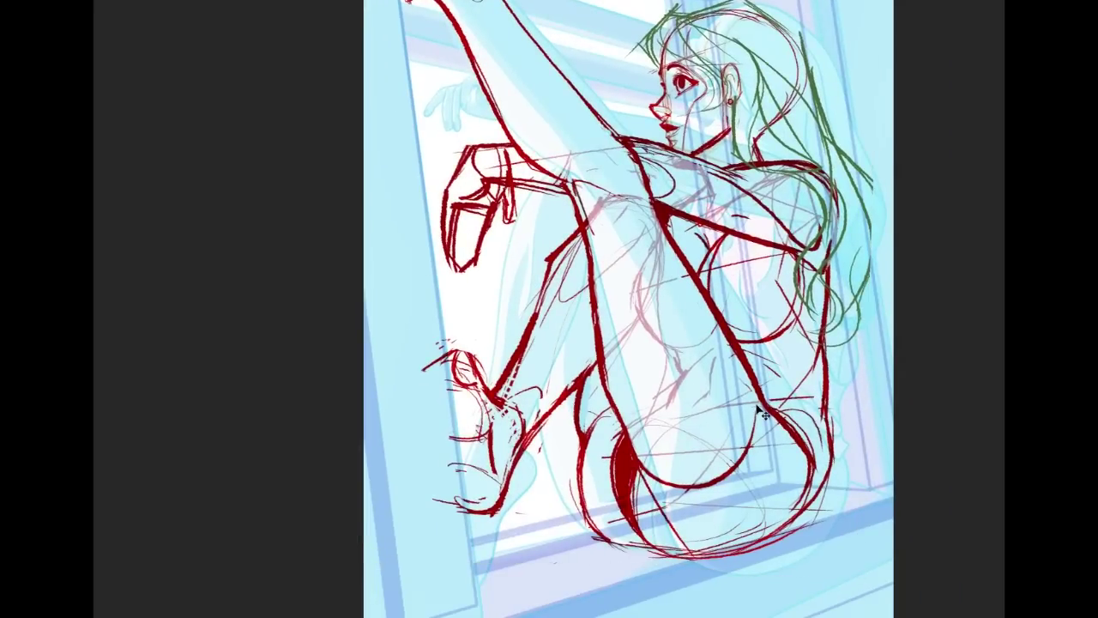
Step: Select the window frame area beside the figure, erase the foot lines overlapping it, and clear the selection
click(86, 43)
click(96, 43)
click(407, 277)
key(Delete)
drag(687, 257, 802, 453)
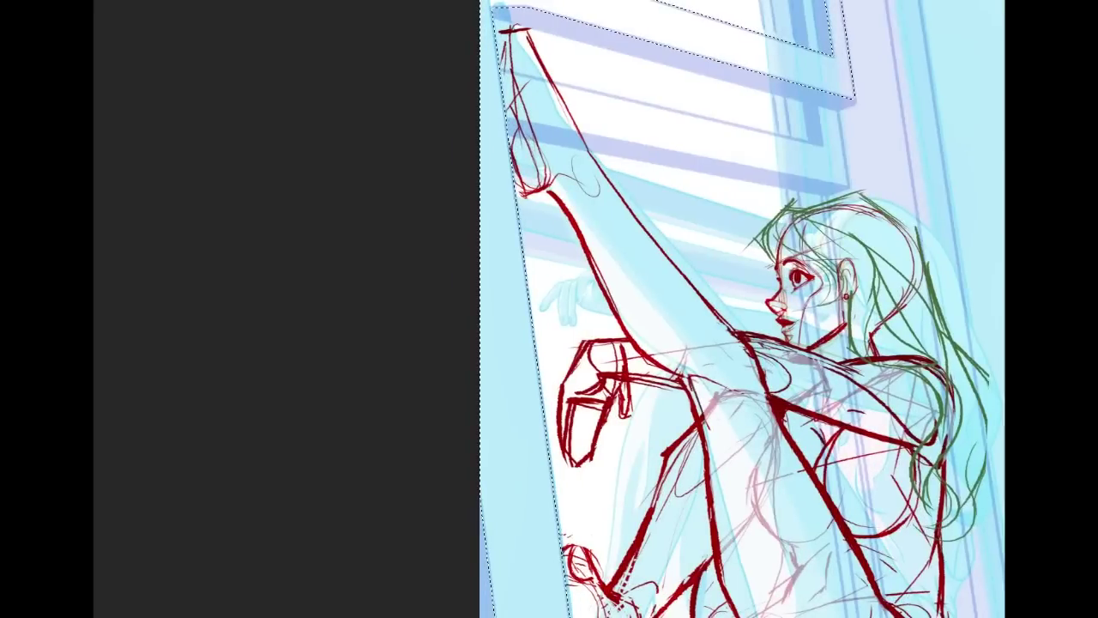
key(ctrl+d)
Step: Rework the raised foot with cross-contours, toe shapes and a firmer instep line beside the window frame
mouse_move(738, 309)
mouse_down()
mouse_move(723, 287)
mouse_move(717, 302)
mouse_move(731, 310)
mouse_up()
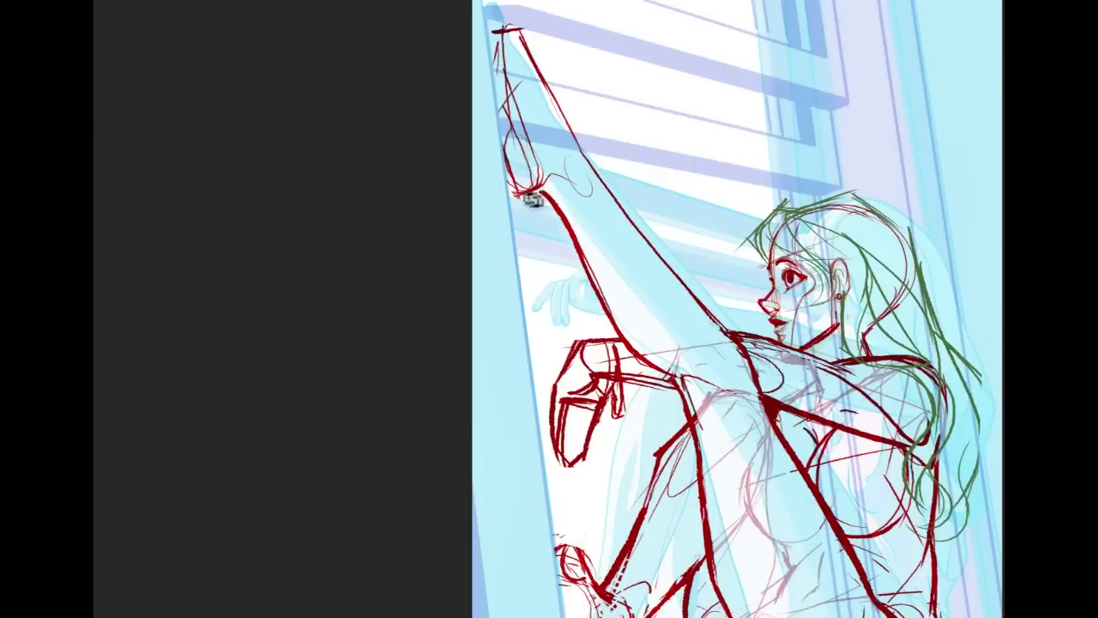
drag(499, 135, 538, 123)
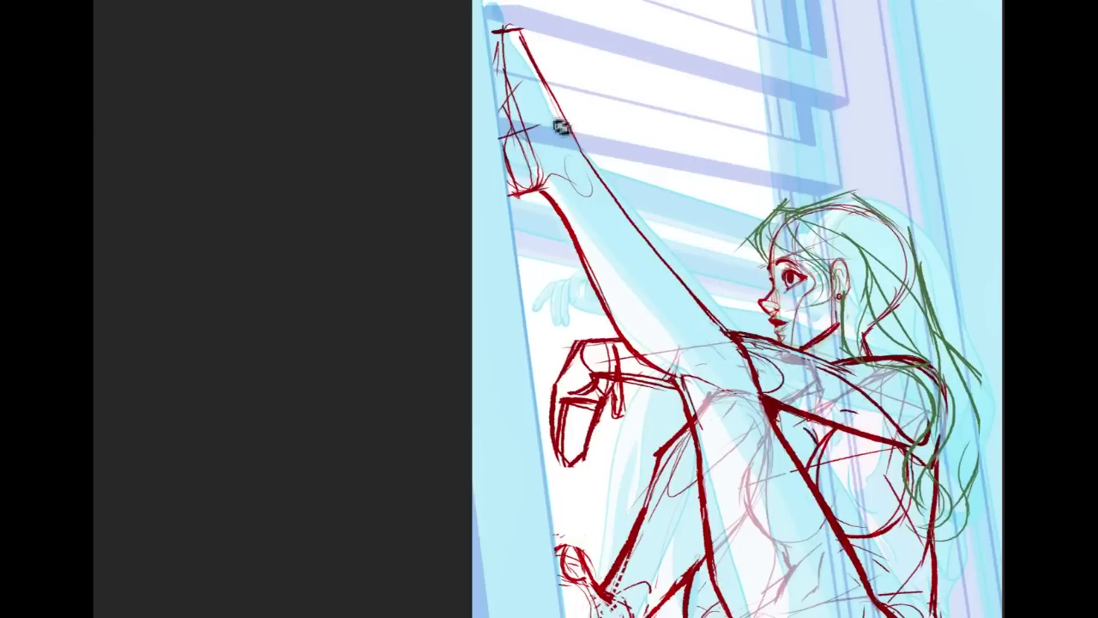
drag(492, 39, 485, 69)
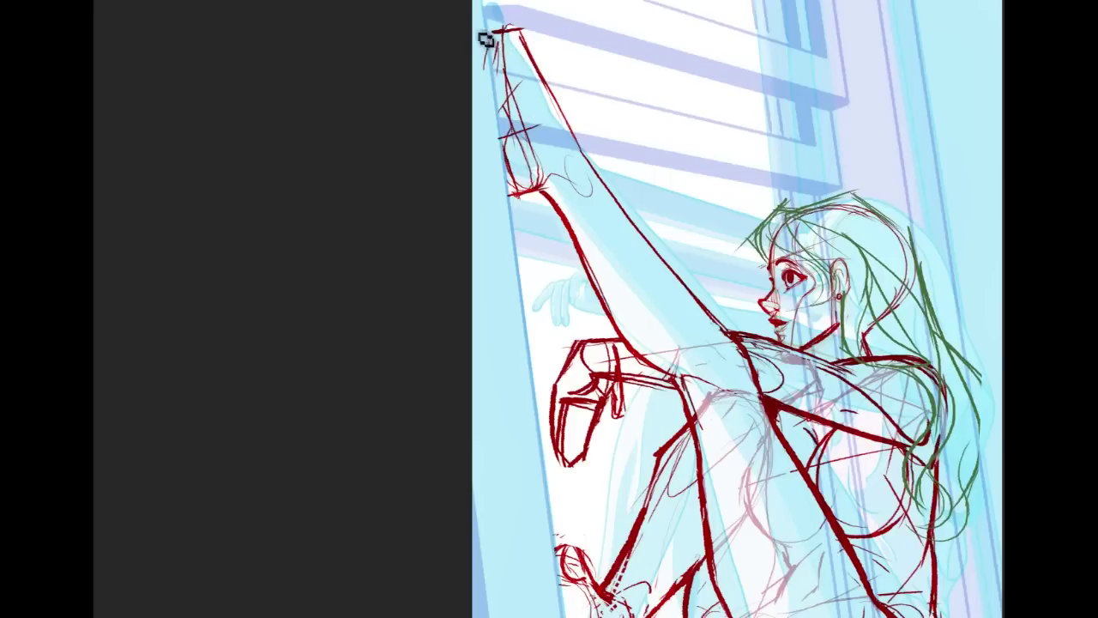
drag(476, 38, 522, 45)
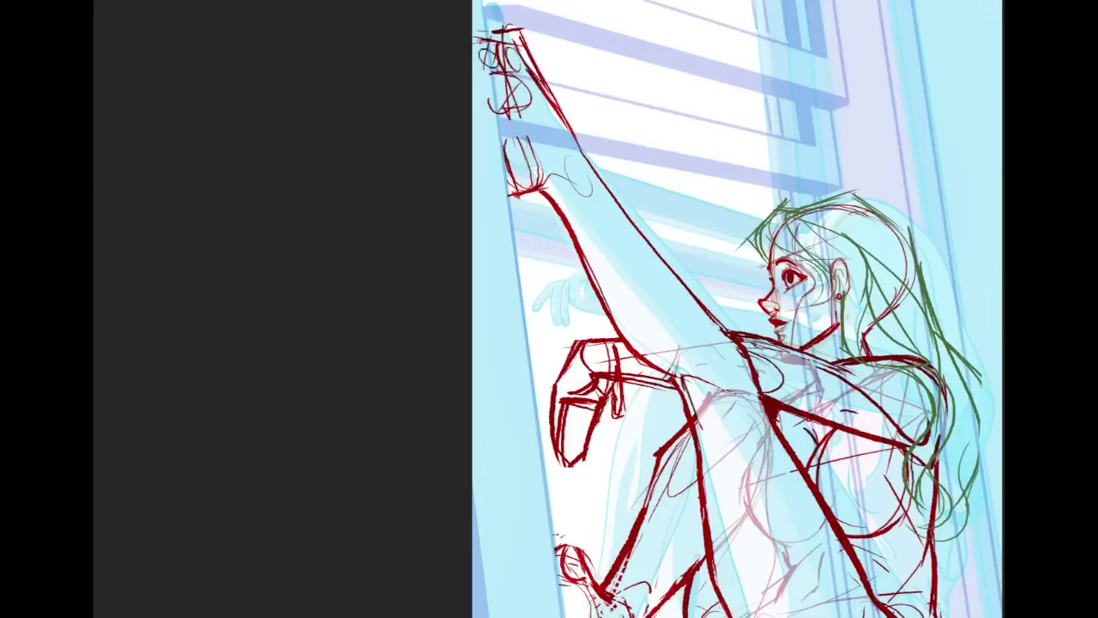
Step: Rework the raised foot's toes, ball and sole edge, add ankle marks, and erase the cross-contours inside the heel
mouse_move(487, 28)
mouse_down()
mouse_move(524, 35)
mouse_move(549, 89)
mouse_up()
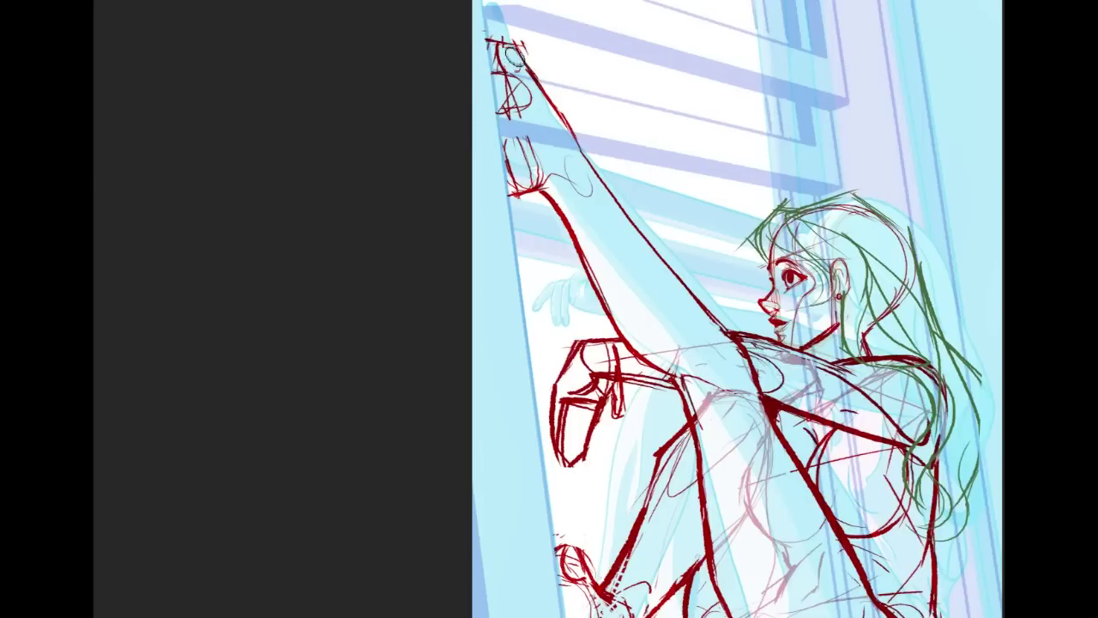
drag(507, 96, 498, 85)
mouse_move(521, 49)
mouse_down()
mouse_move(508, 73)
mouse_move(519, 44)
mouse_move(530, 50)
mouse_move(475, 31)
mouse_move(547, 170)
mouse_move(492, 35)
mouse_move(484, 69)
mouse_move(474, 63)
mouse_move(508, 105)
mouse_move(494, 86)
mouse_move(506, 185)
mouse_move(510, 153)
mouse_move(534, 199)
mouse_up()
key(ctrl+z)
mouse_move(508, 135)
mouse_down()
mouse_move(537, 194)
mouse_move(501, 170)
mouse_move(520, 193)
mouse_move(561, 173)
mouse_move(588, 200)
mouse_up()
drag(572, 163, 595, 214)
drag(591, 172, 594, 195)
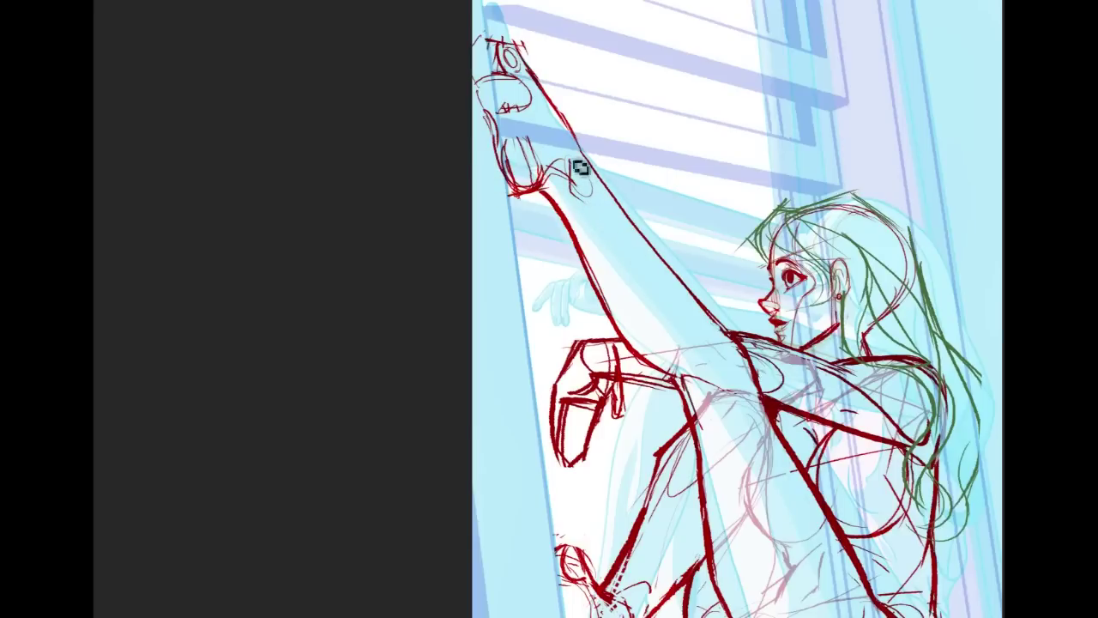
drag(520, 184, 548, 204)
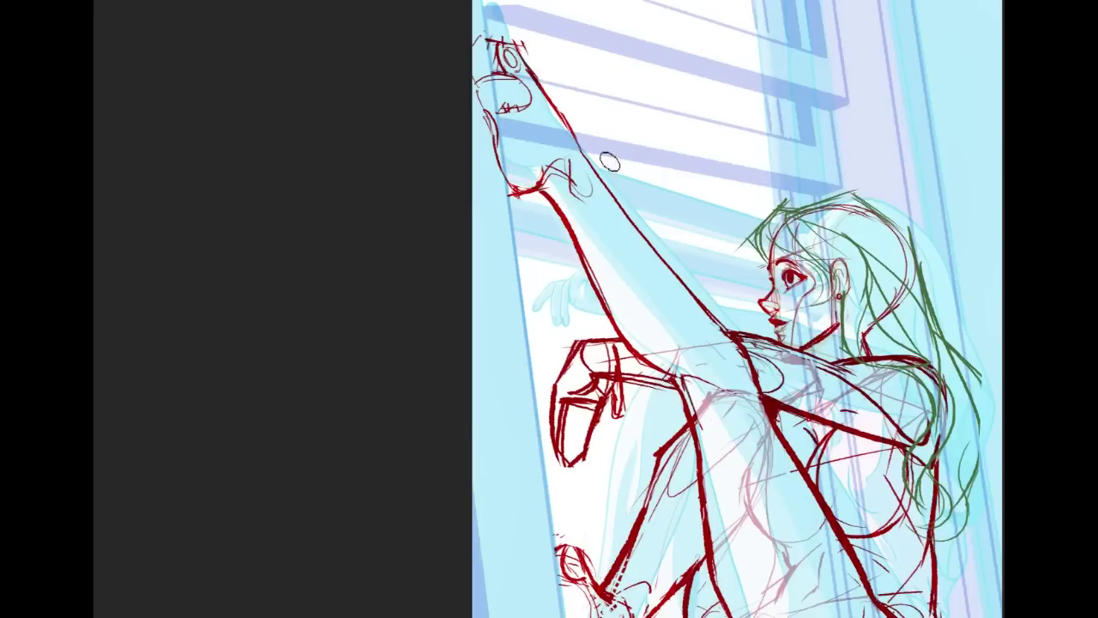
Step: Select the lower foot with a freehand lasso, scale it down slightly, and clear the selection
drag(600, 258, 484, 144)
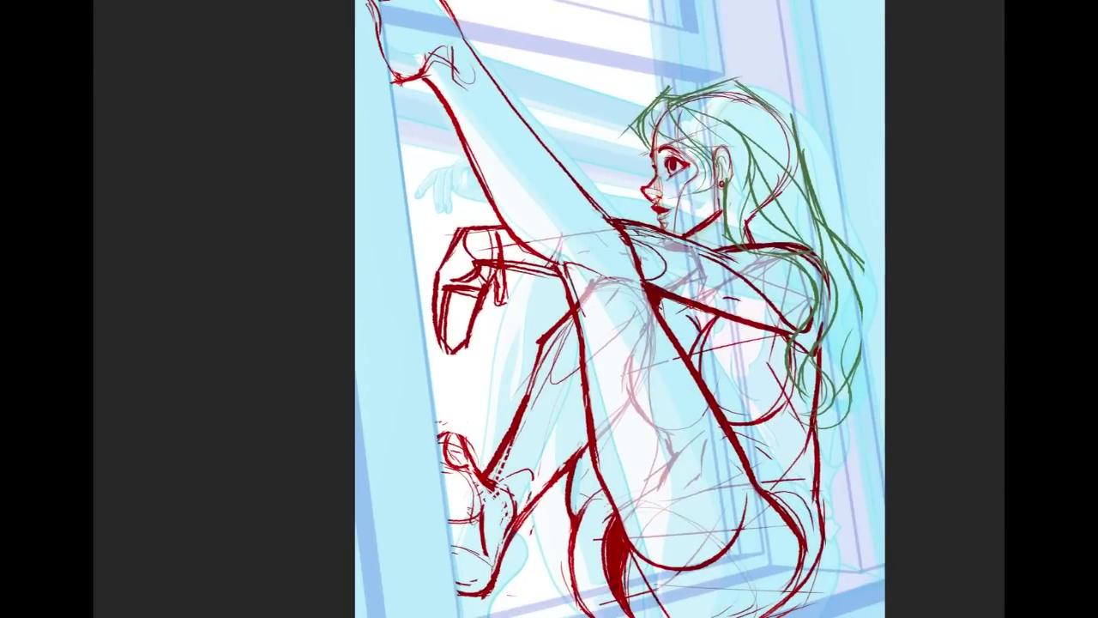
key(ctrl+minus)
key(ctrl+minus)
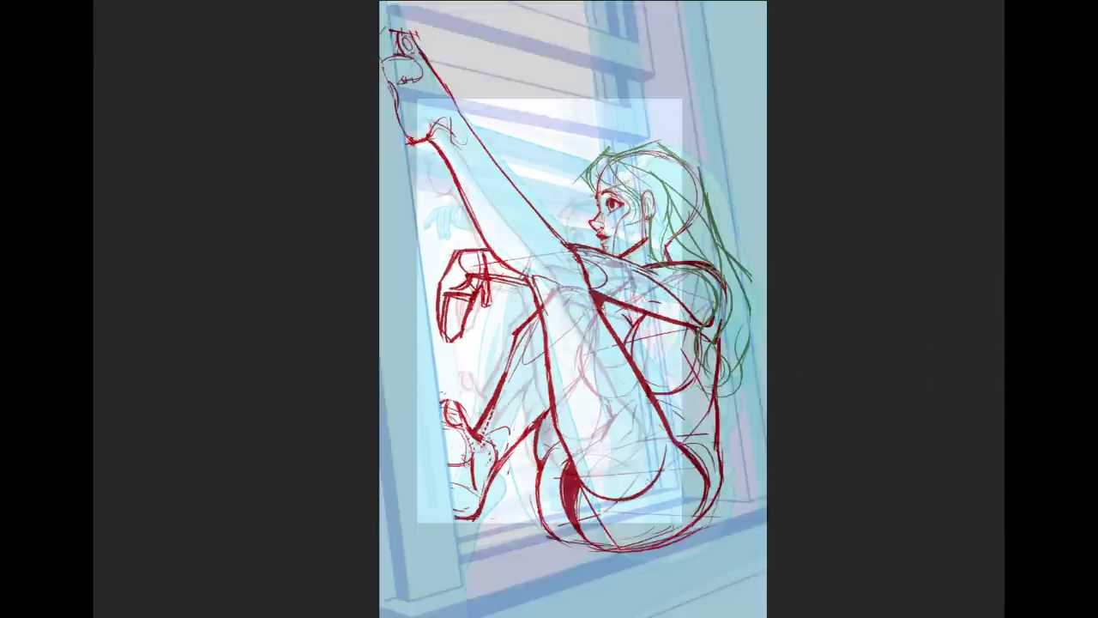
key(ctrl+0)
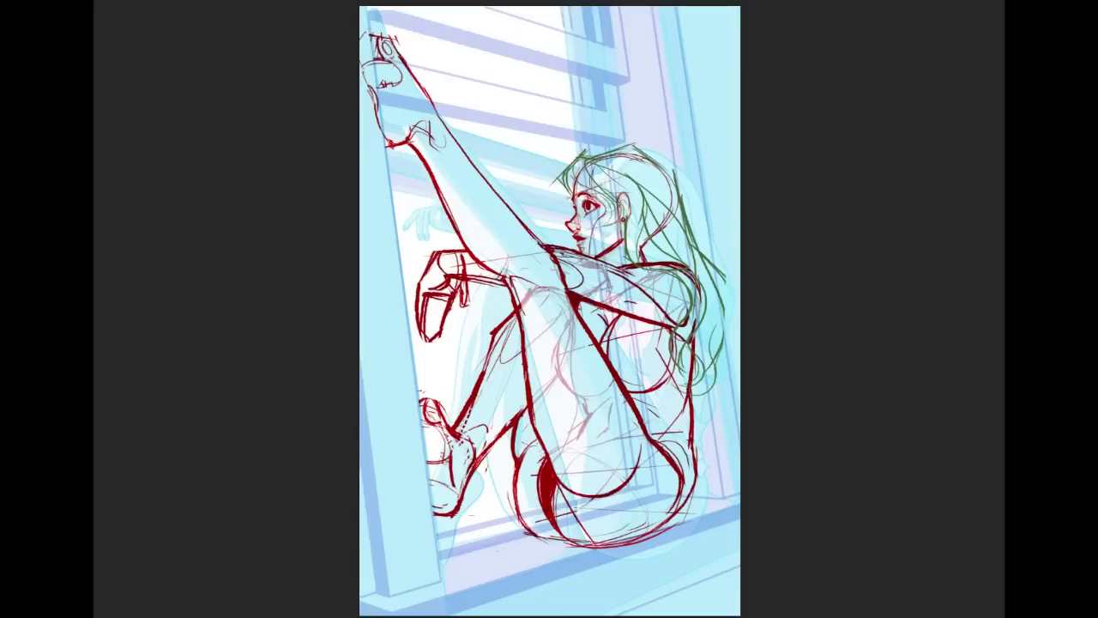
right_click(95, 57)
click(105, 45)
drag(471, 498, 387, 413)
key(ctrl+t)
drag(378, 534, 384, 526)
key(Return)
key(ctrl+d)
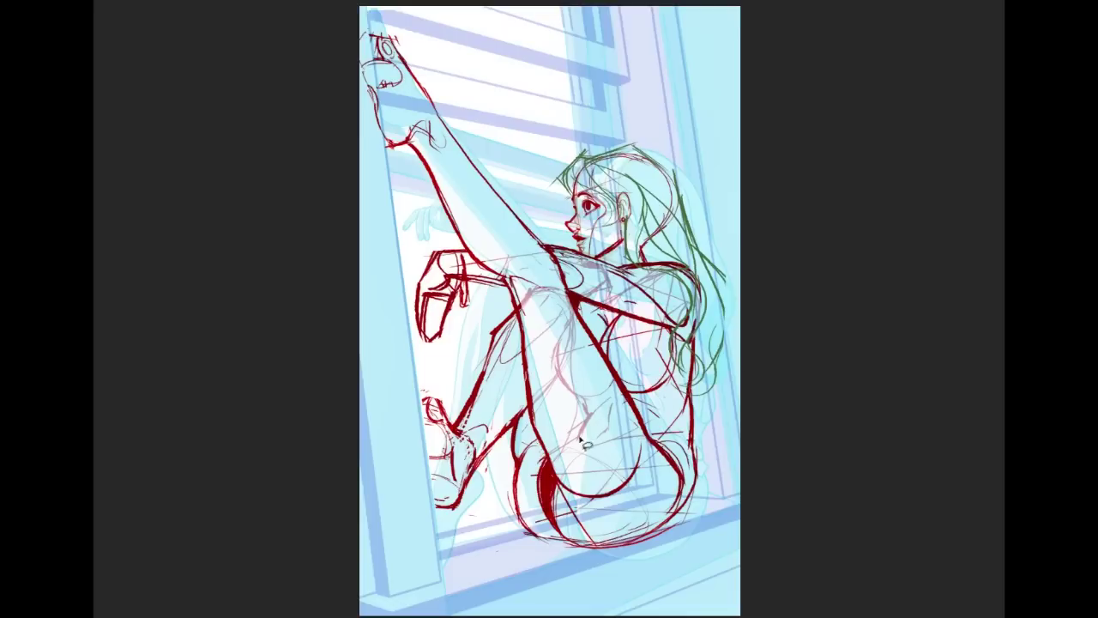
Step: Enlarge the whole figure sketch slightly and shift it so the feet overlap the window frame
key(ctrl+t)
drag(354, 553, 343, 560)
drag(342, 560, 342, 560)
drag(586, 496, 605, 487)
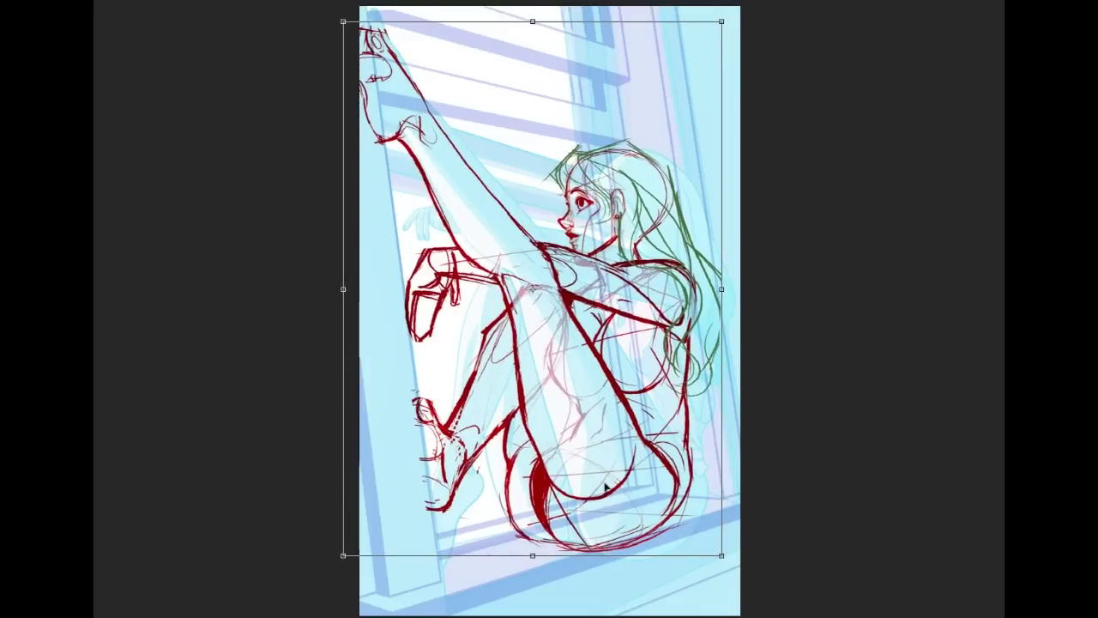
key(Return)
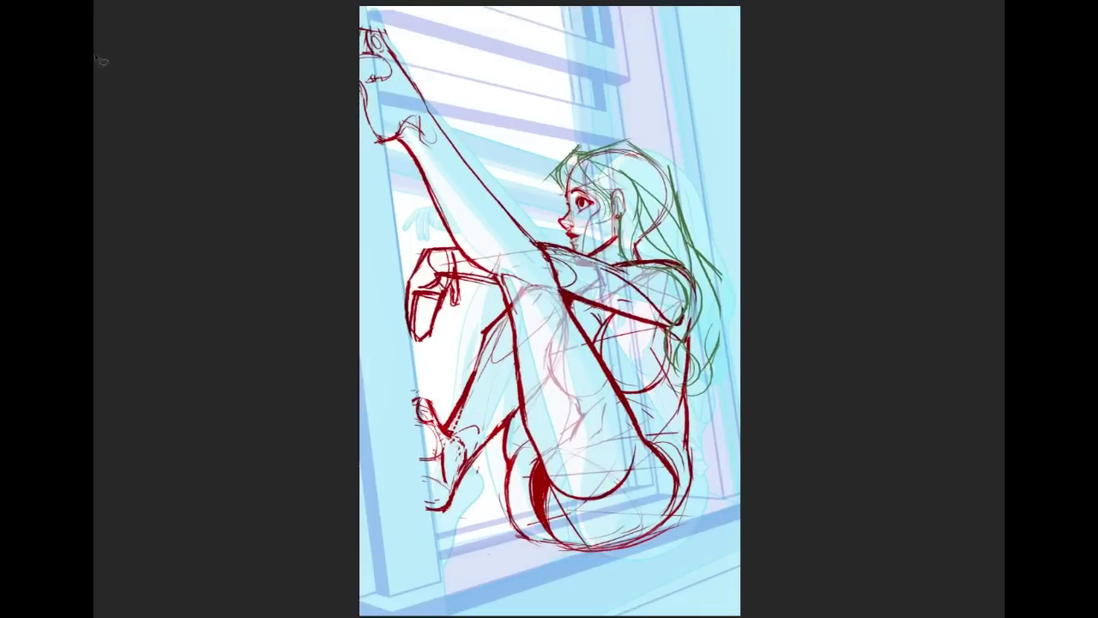
Step: Select the near window post with straight edges, delete the foot and leg lines overlapping it, and clear the selection
click(90, 52)
click(109, 56)
click(369, 15)
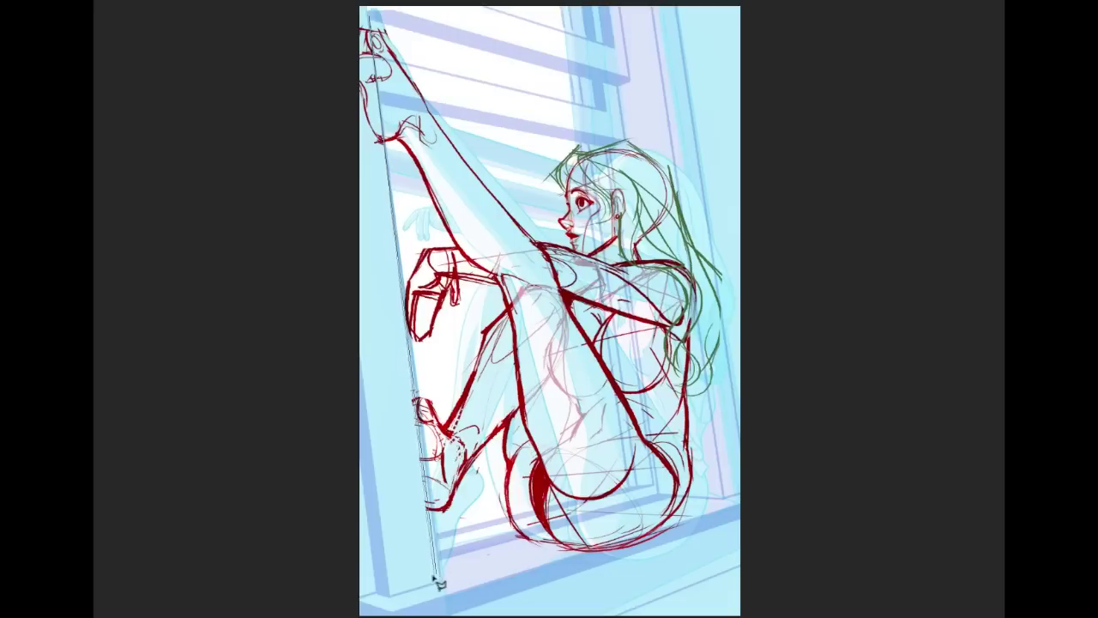
click(391, 599)
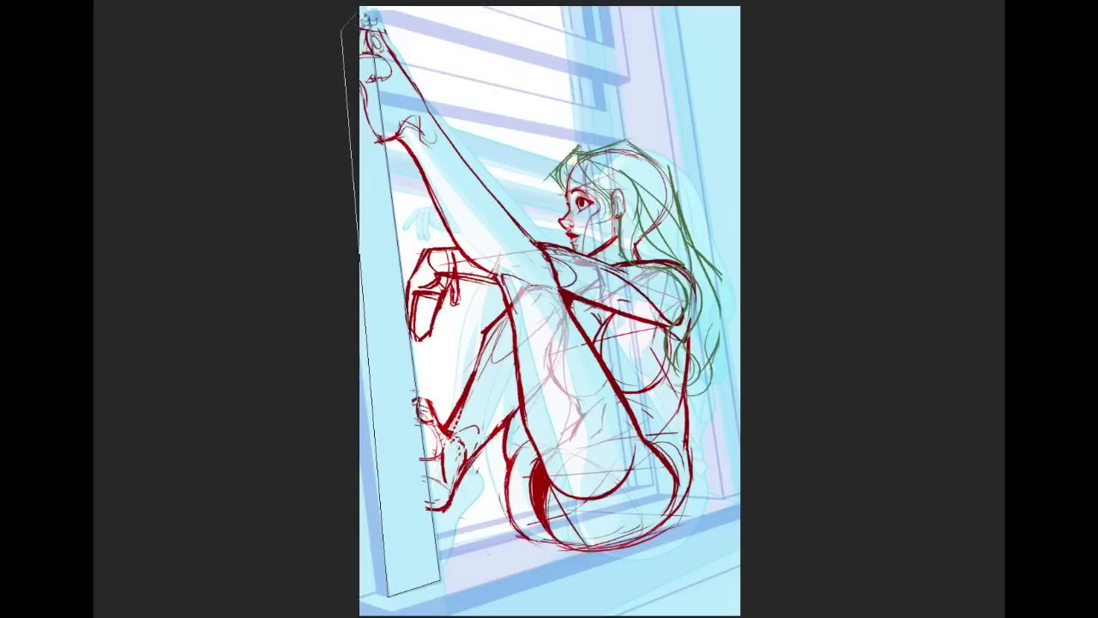
click(370, 15)
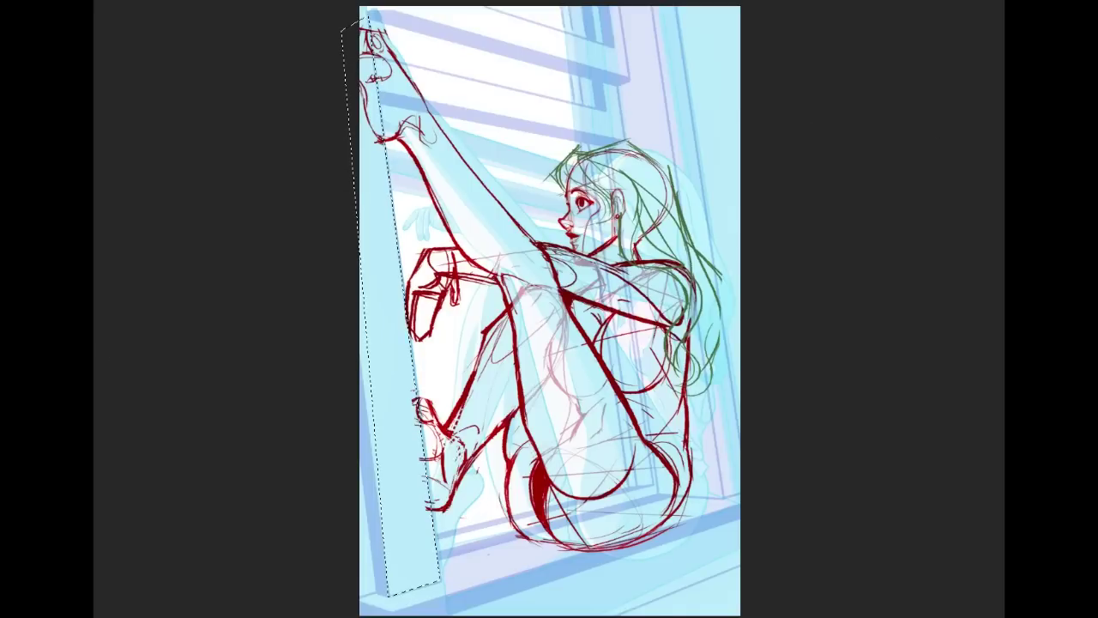
key(Delete)
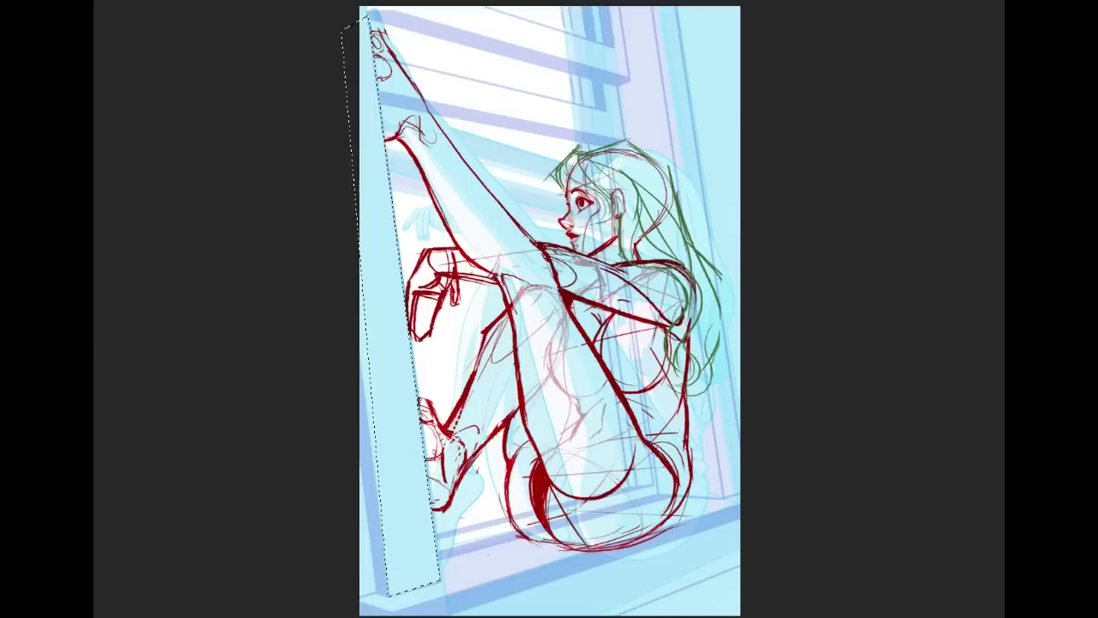
key(ctrl+d)
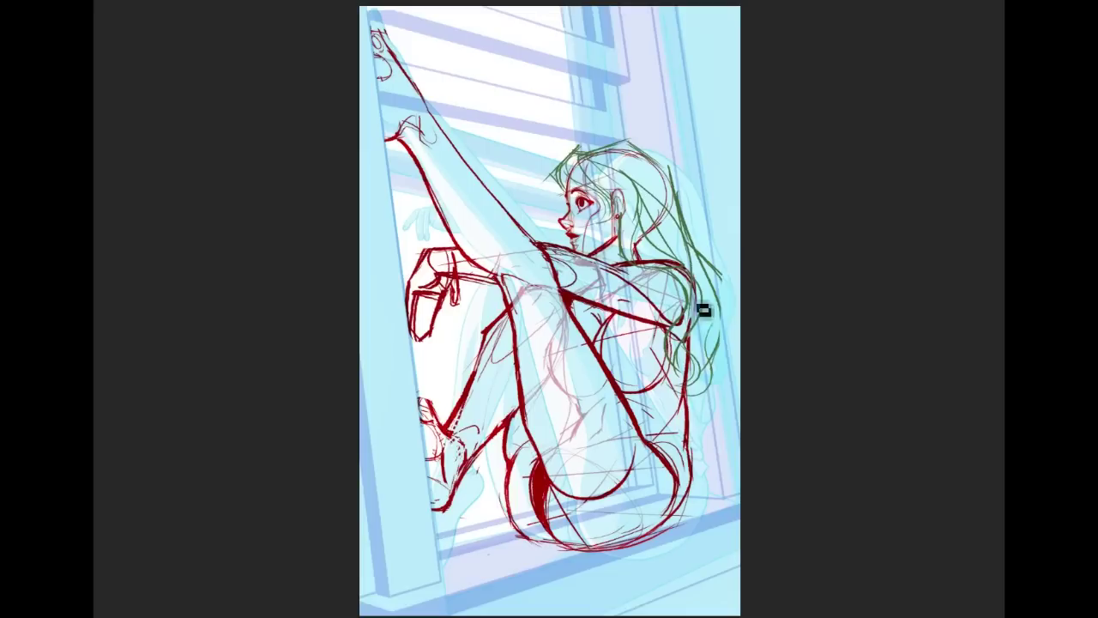
Step: Sketch an outer hair strand curving behind the shoulder and down the back, retrying the stroke until it fits
drag(716, 277, 704, 379)
key(ctrl+z)
drag(717, 271, 726, 374)
key(ctrl+z)
drag(719, 273, 690, 384)
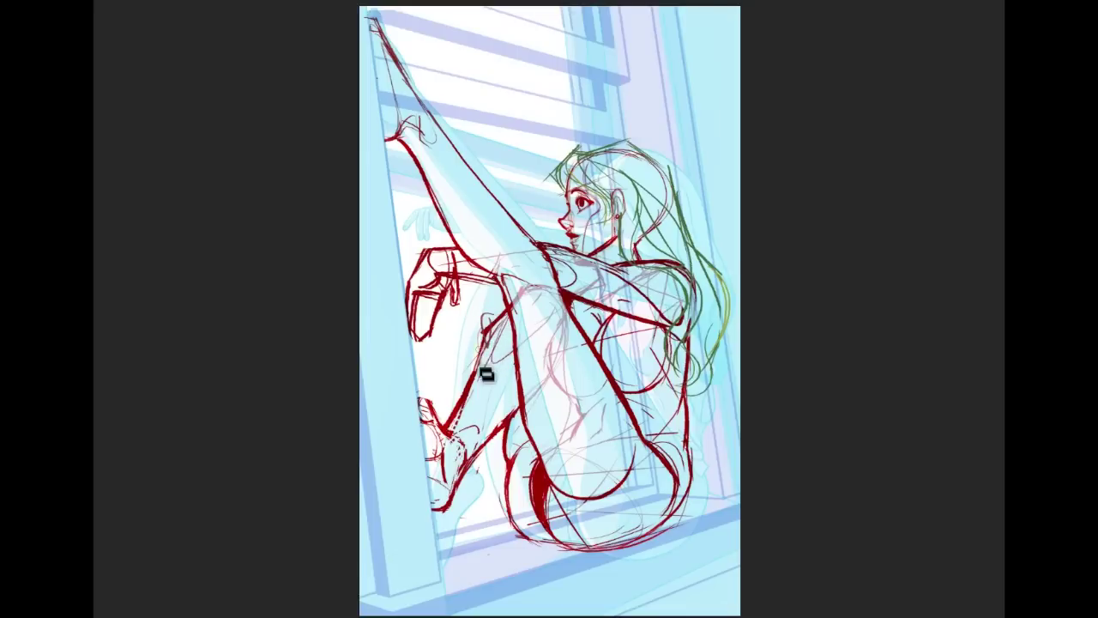
Step: Erase the far knee line and sketch a hand with fingers gripping the lower leg
drag(481, 348, 479, 372)
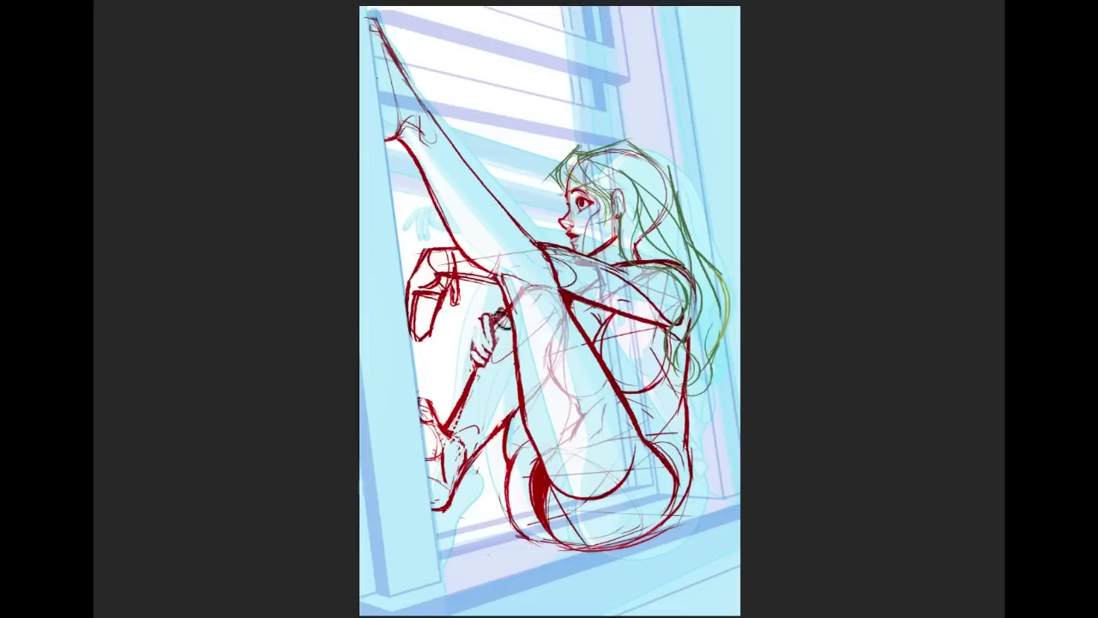
mouse_move(477, 326)
mouse_down()
mouse_move(471, 352)
mouse_move(485, 377)
mouse_move(493, 365)
mouse_move(480, 366)
mouse_up()
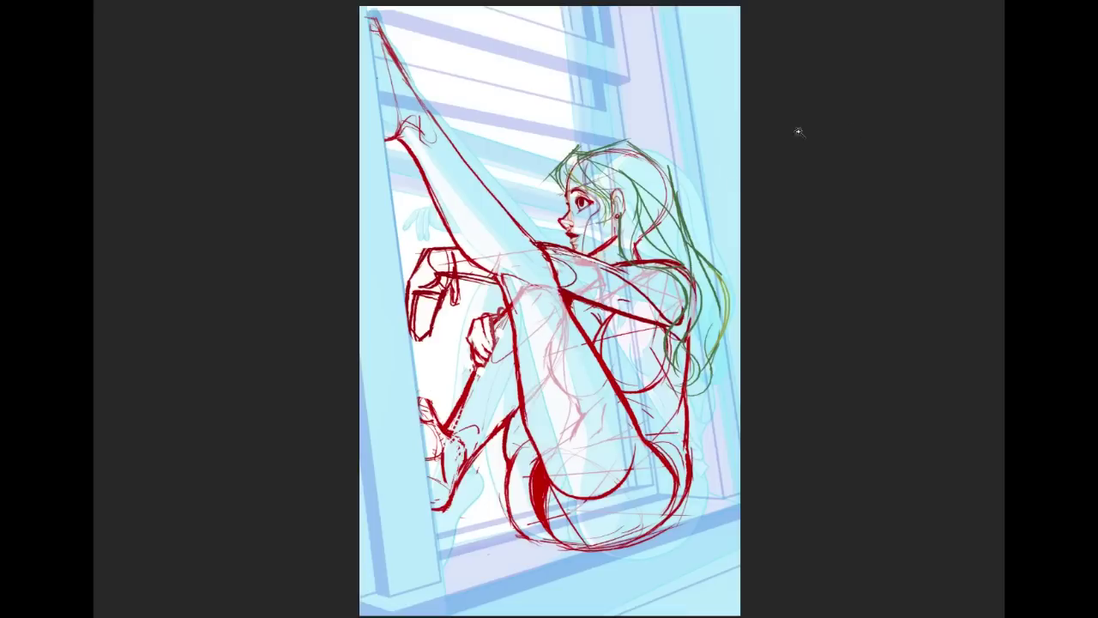
Step: Select the figure's silhouette, fill it with white behind the lines, clear the selection, and set the window line art to full opacity
click(719, 221)
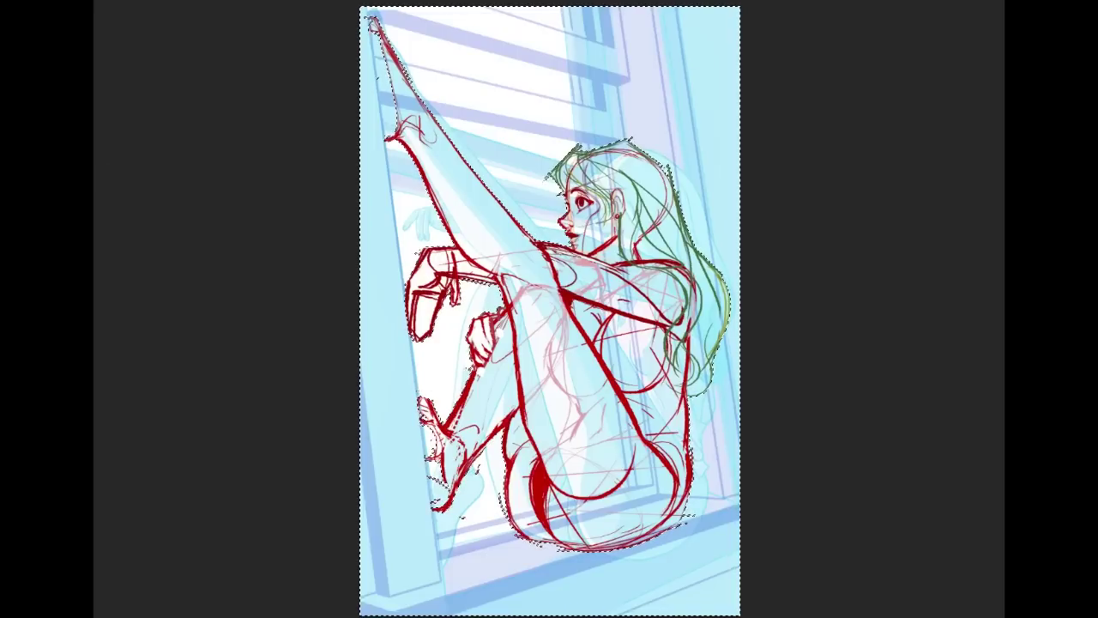
key(ctrl+shift+i)
key(alt+BackSpace)
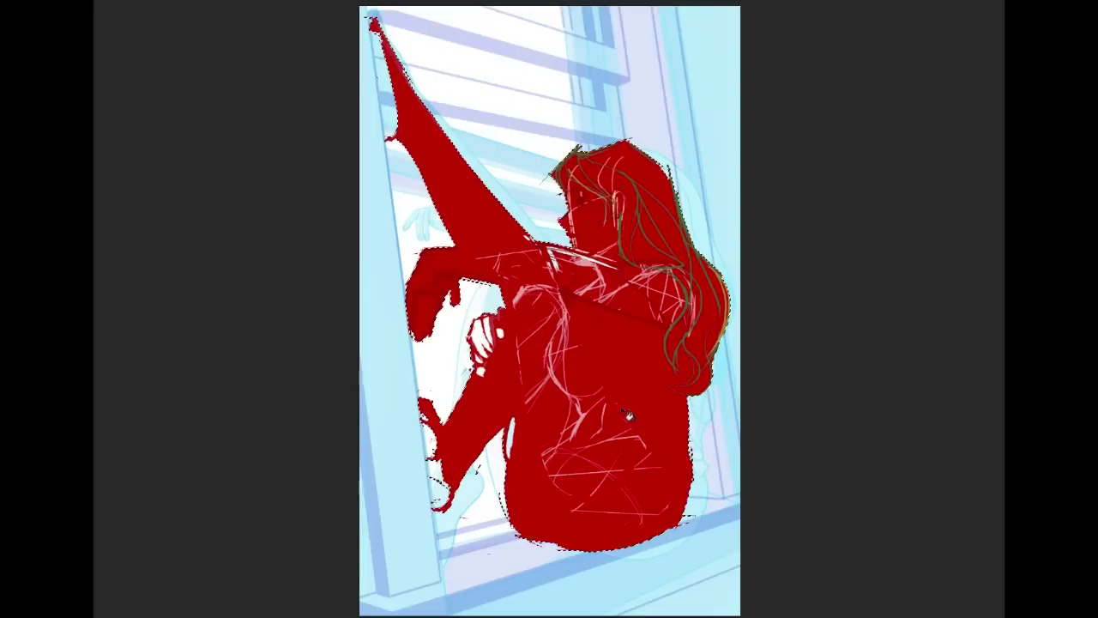
key(ctrl+z)
key(ctrl+BackSpace)
key(ctrl+d)
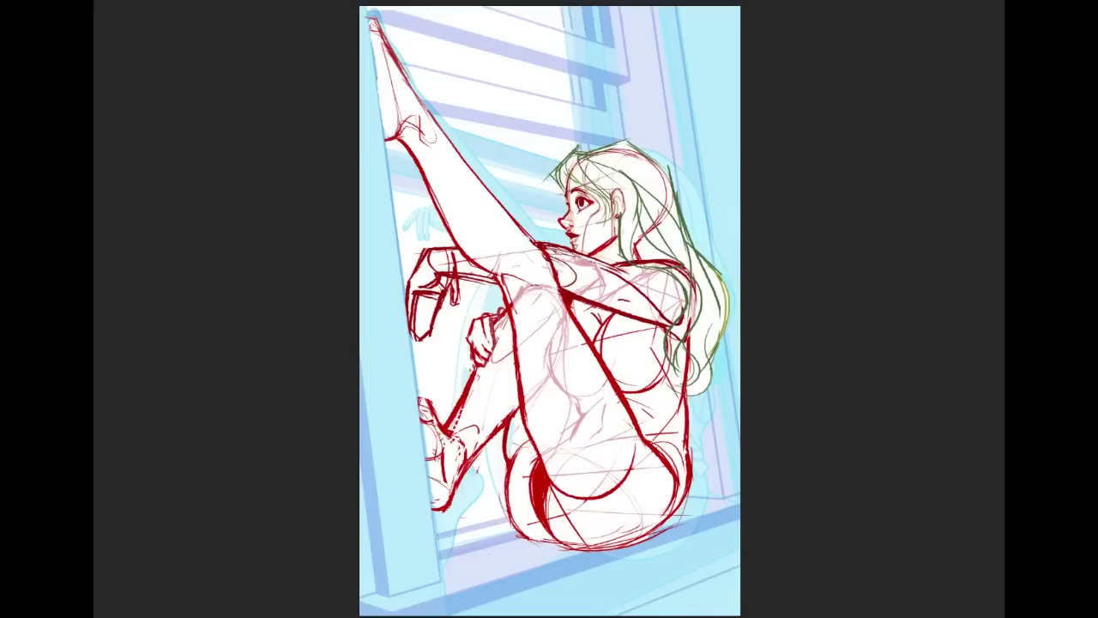
key(0)
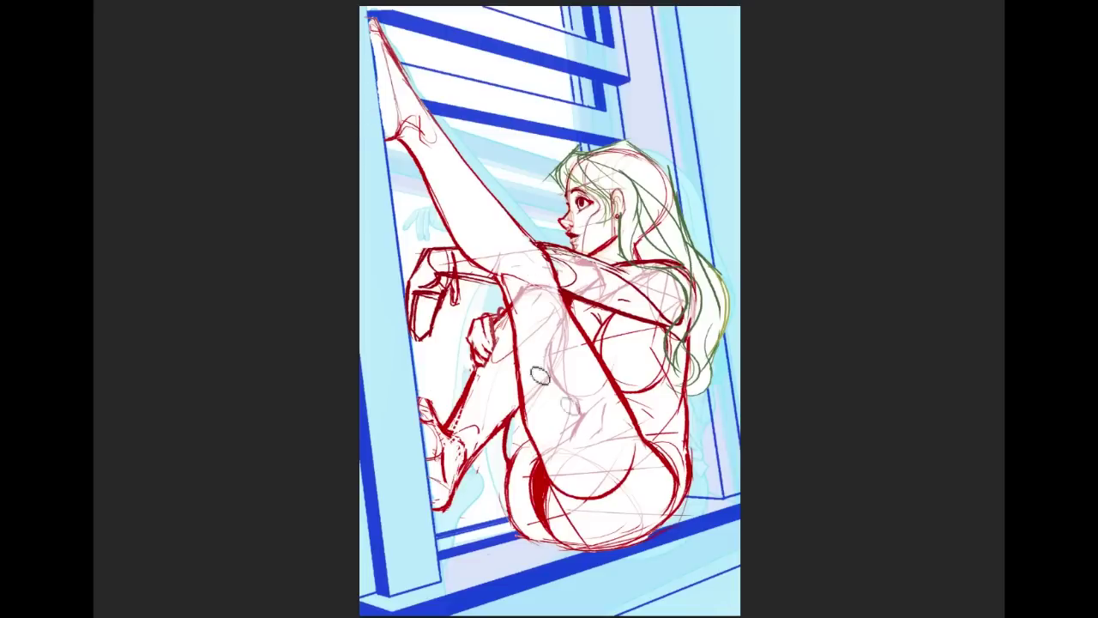
Step: Select the far lower leg, foot and gripping hand, move them slightly up toward the window frame, and clear the selection
right_click(86, 45)
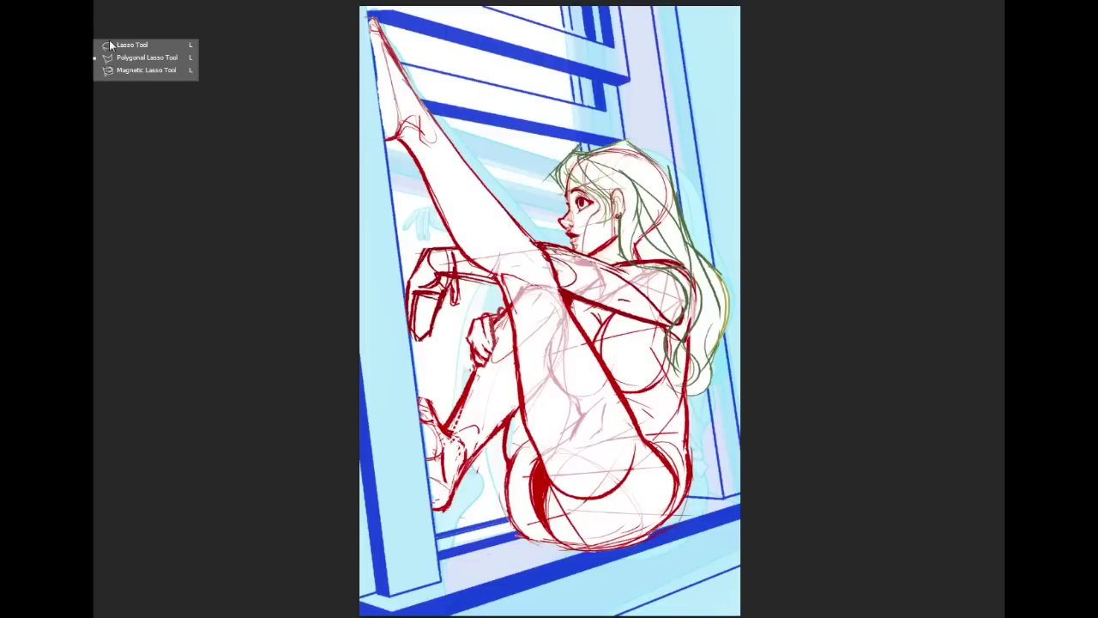
click(147, 58)
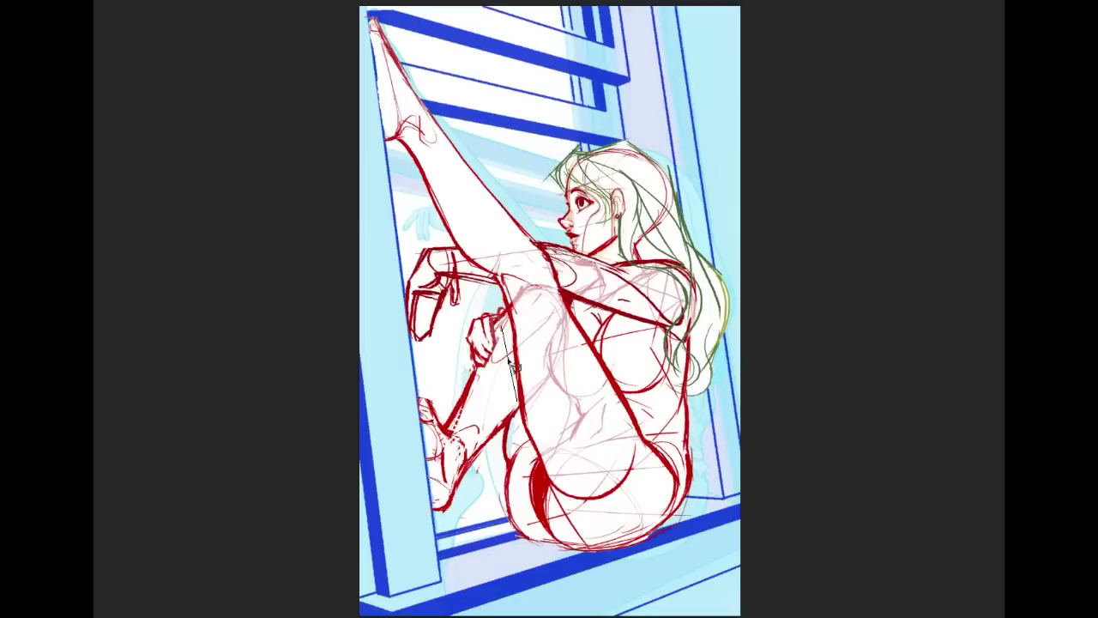
double_click(518, 401)
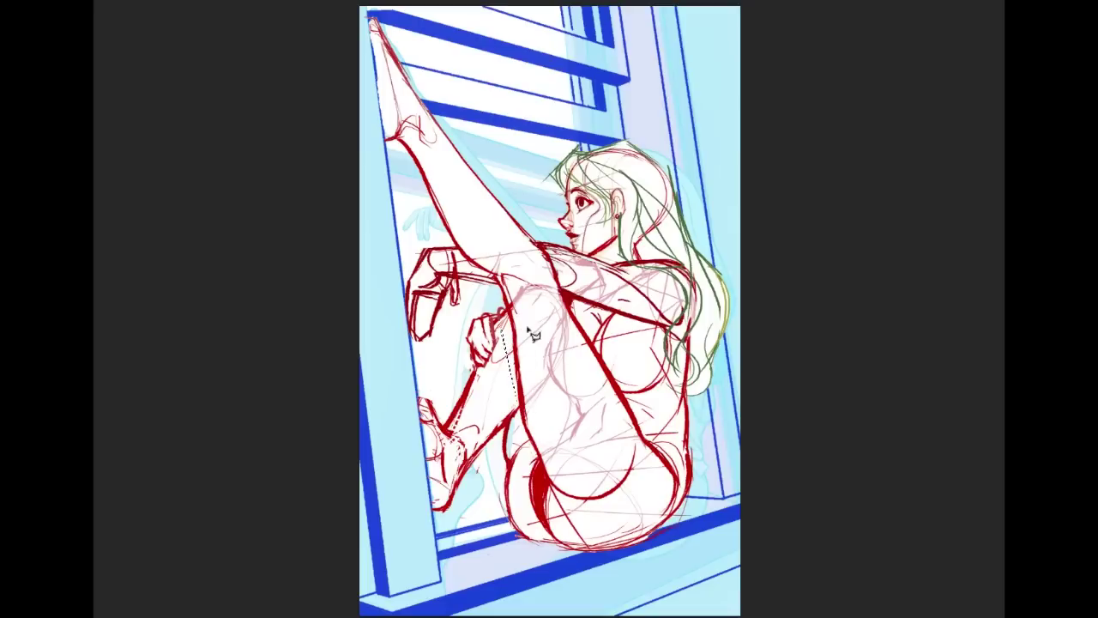
right_click(92, 54)
click(113, 50)
mouse_move(491, 462)
mouse_down()
mouse_move(384, 430)
mouse_move(452, 359)
mouse_up()
drag(494, 367, 487, 356)
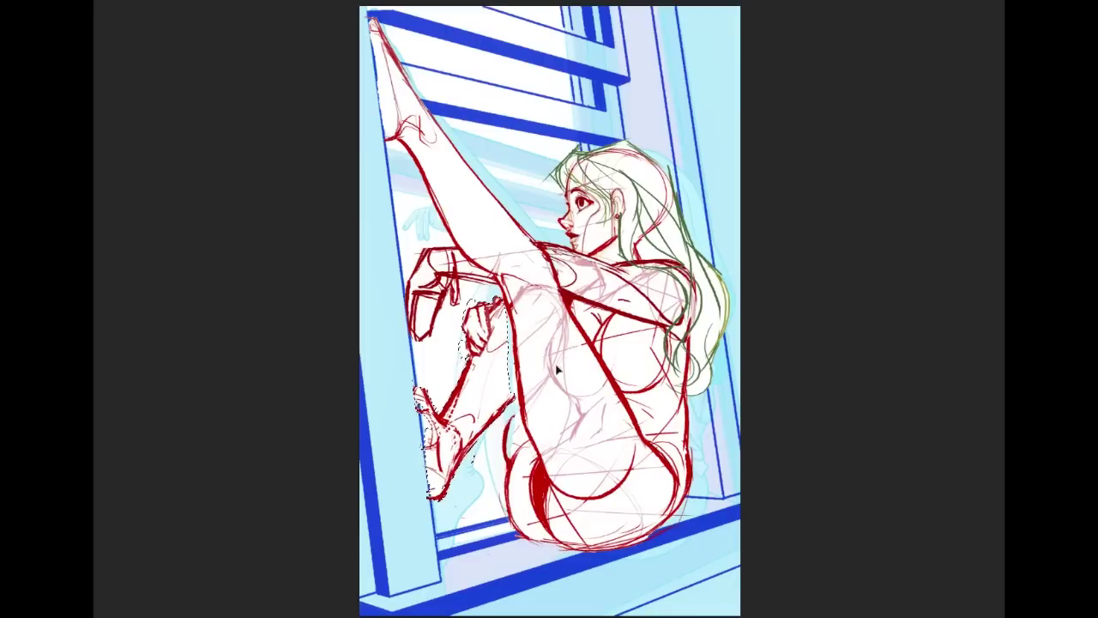
drag(497, 369, 502, 372)
key(ctrl+d)
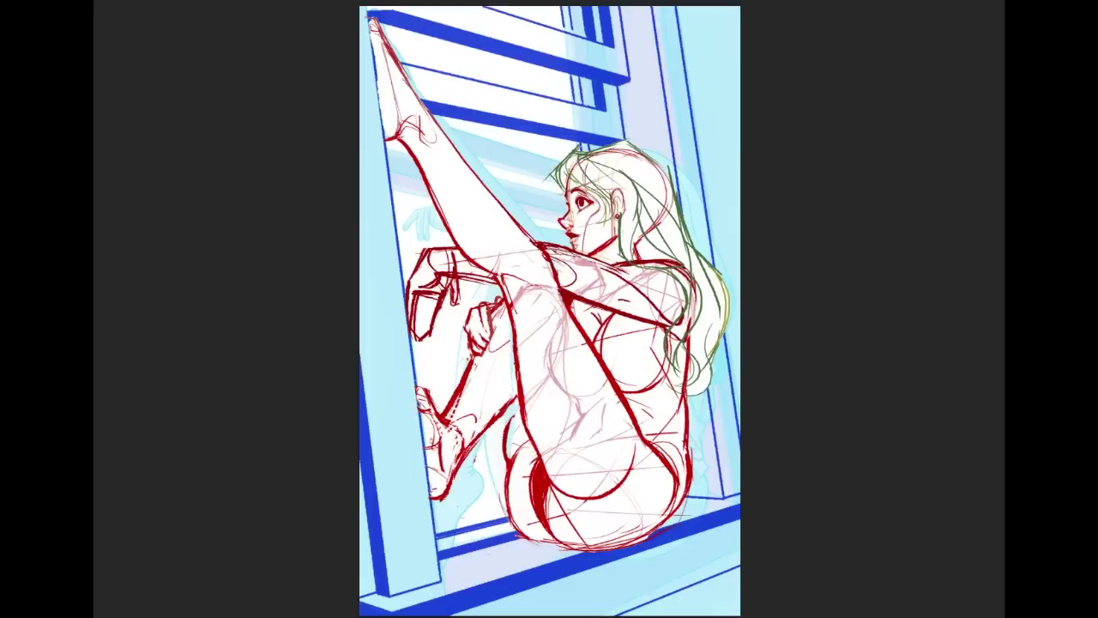
Step: Clean the construction lines off the near knee and thigh, and tidy the contour where the far leg meets the hip
alt+click(546, 411)
mouse_move(543, 407)
mouse_down()
mouse_move(536, 388)
mouse_move(549, 388)
mouse_move(568, 344)
mouse_move(569, 370)
mouse_move(571, 343)
mouse_move(526, 293)
mouse_move(524, 314)
mouse_move(525, 297)
mouse_move(561, 322)
mouse_move(563, 311)
mouse_up()
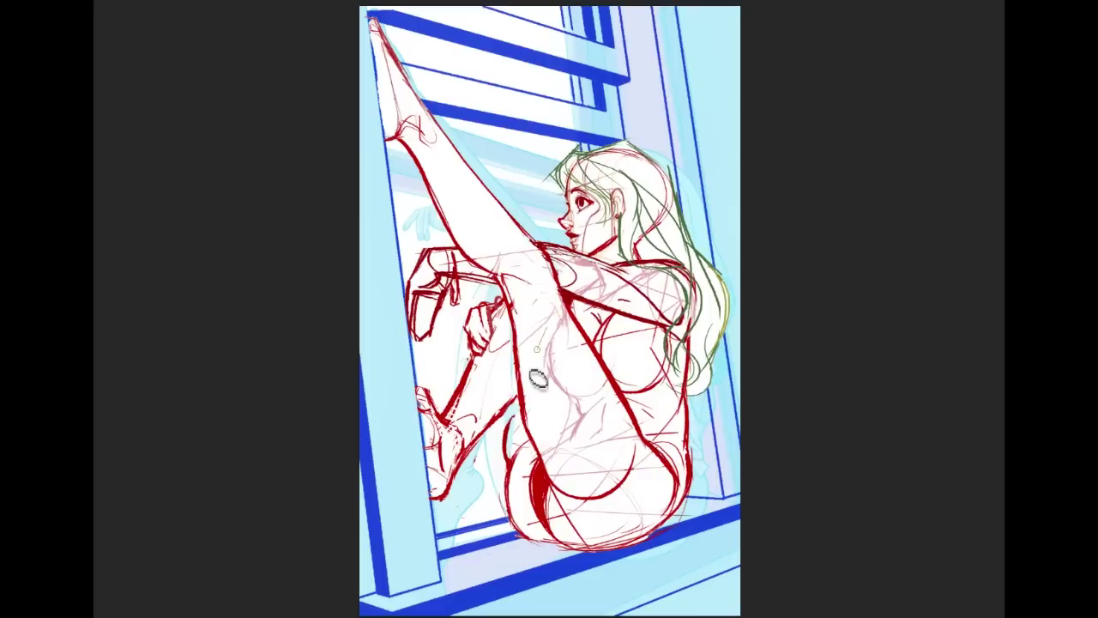
drag(535, 363, 537, 377)
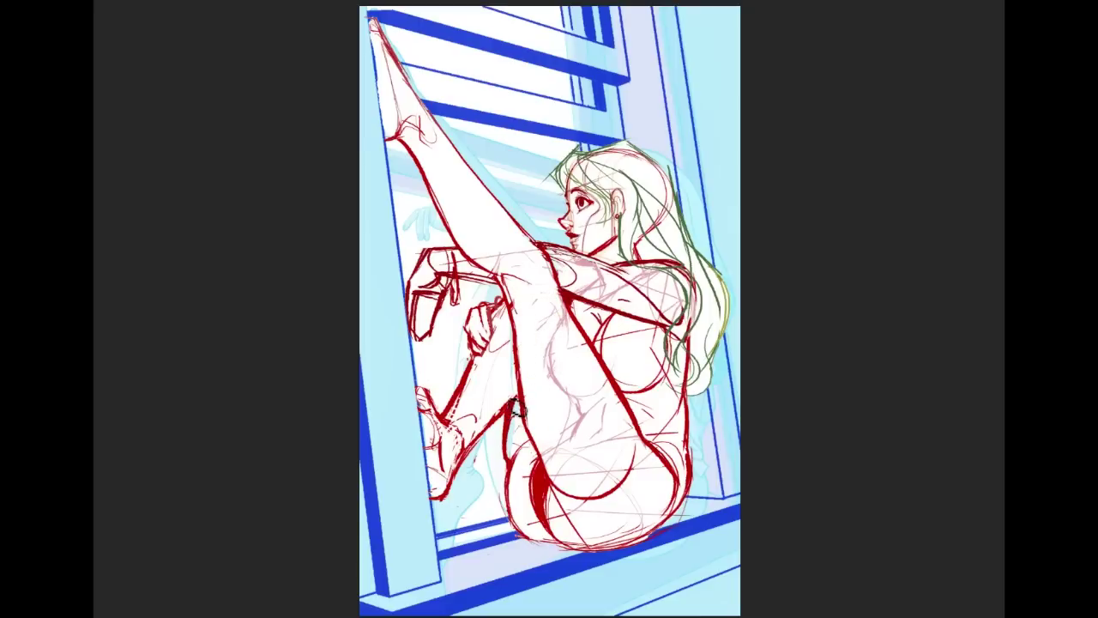
alt+click(523, 435)
drag(518, 418, 516, 450)
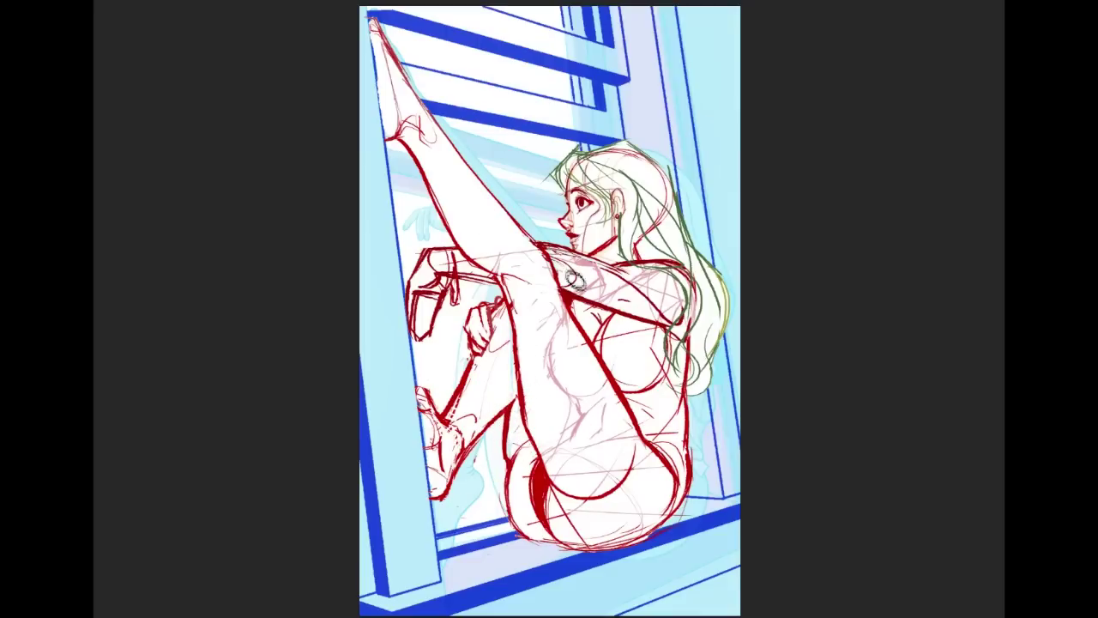
Step: Paint blue-grey shadow over the forehead, neck and upper hair, leaving a highlight on the crown
alt+click(587, 265)
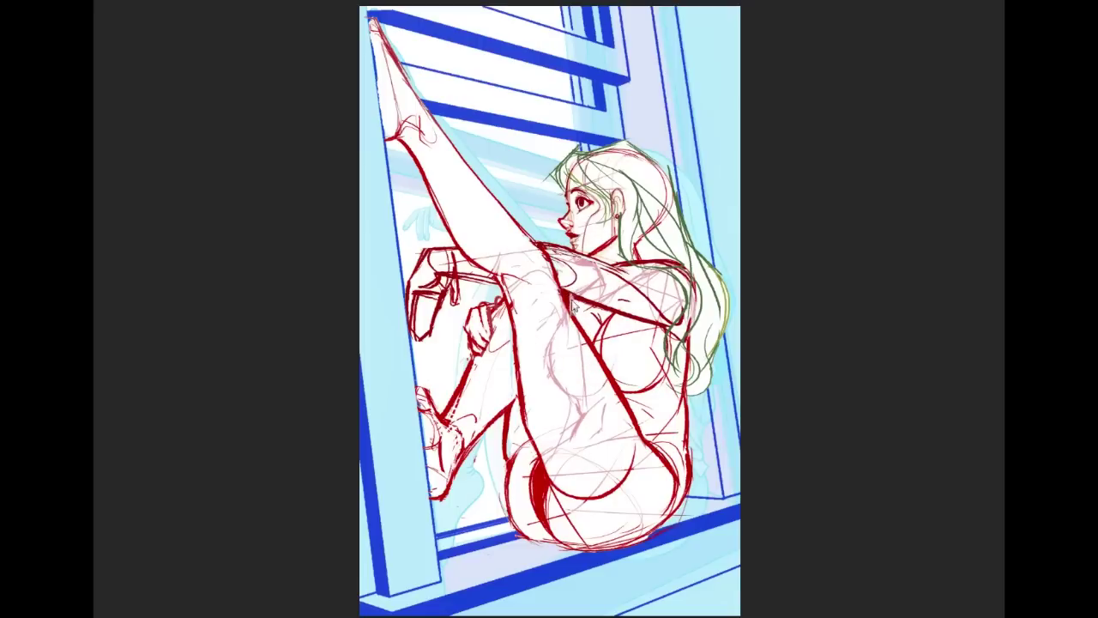
alt+click(584, 312)
alt+click(575, 296)
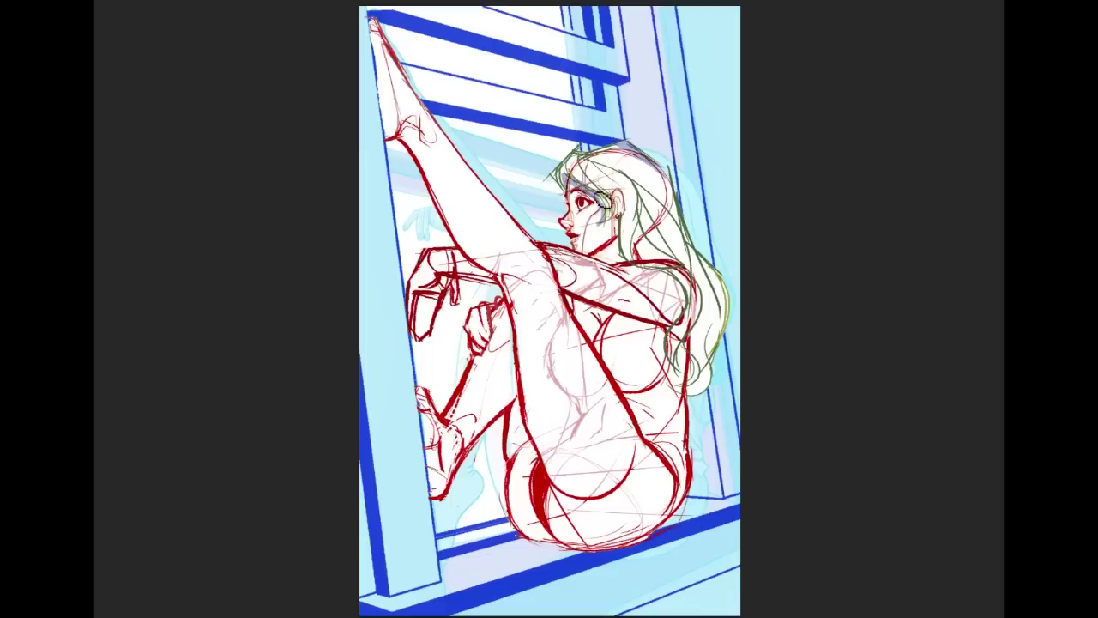
mouse_move(597, 180)
mouse_down()
mouse_move(619, 217)
mouse_move(628, 195)
mouse_move(590, 163)
mouse_move(626, 186)
mouse_move(620, 197)
mouse_move(628, 168)
mouse_move(599, 171)
mouse_move(625, 184)
mouse_up()
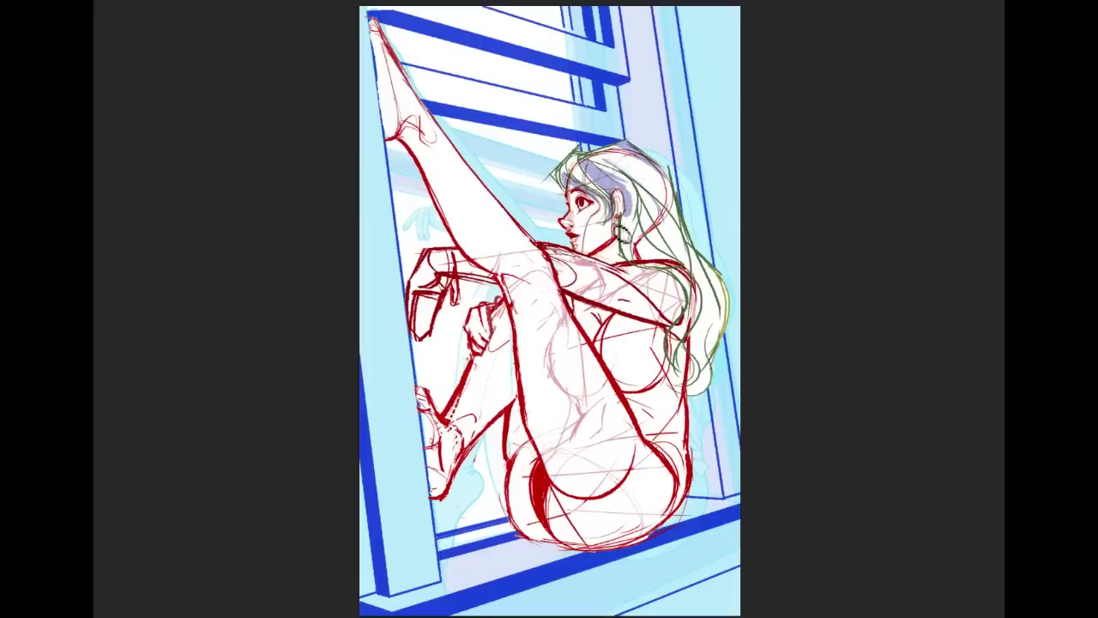
mouse_move(619, 220)
mouse_down()
mouse_move(624, 251)
mouse_move(608, 252)
mouse_move(621, 243)
mouse_move(595, 263)
mouse_move(610, 265)
mouse_move(623, 230)
mouse_move(623, 256)
mouse_move(623, 220)
mouse_move(623, 234)
mouse_move(609, 210)
mouse_move(601, 262)
mouse_move(604, 225)
mouse_move(592, 247)
mouse_move(619, 242)
mouse_move(620, 206)
mouse_move(617, 253)
mouse_move(623, 211)
mouse_up()
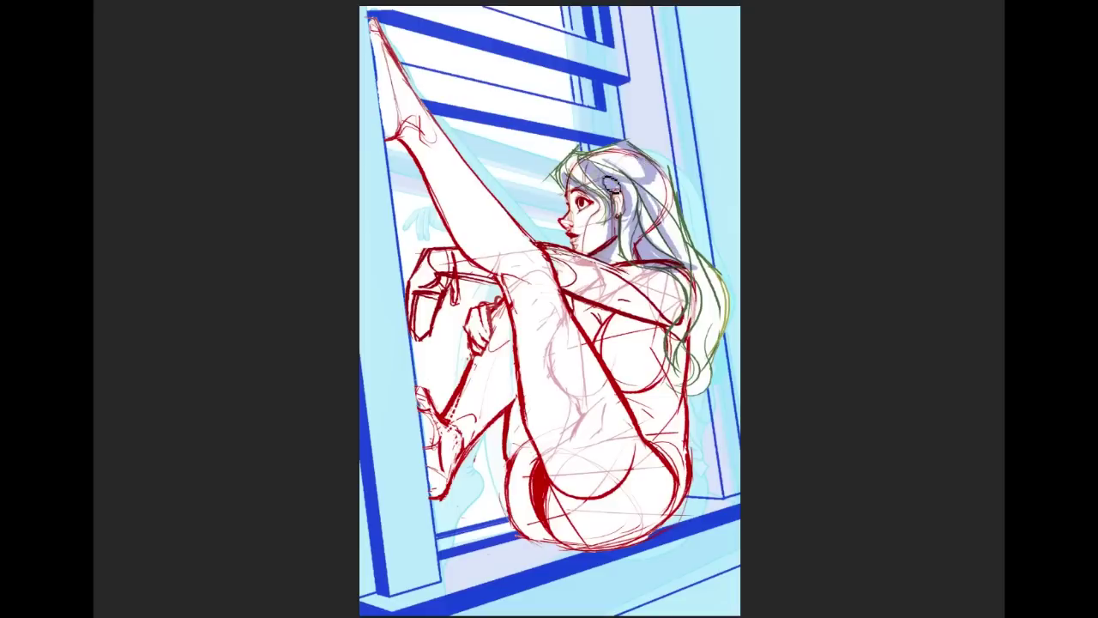
mouse_move(676, 244)
mouse_down()
mouse_move(705, 273)
mouse_move(666, 255)
mouse_move(727, 283)
mouse_up()
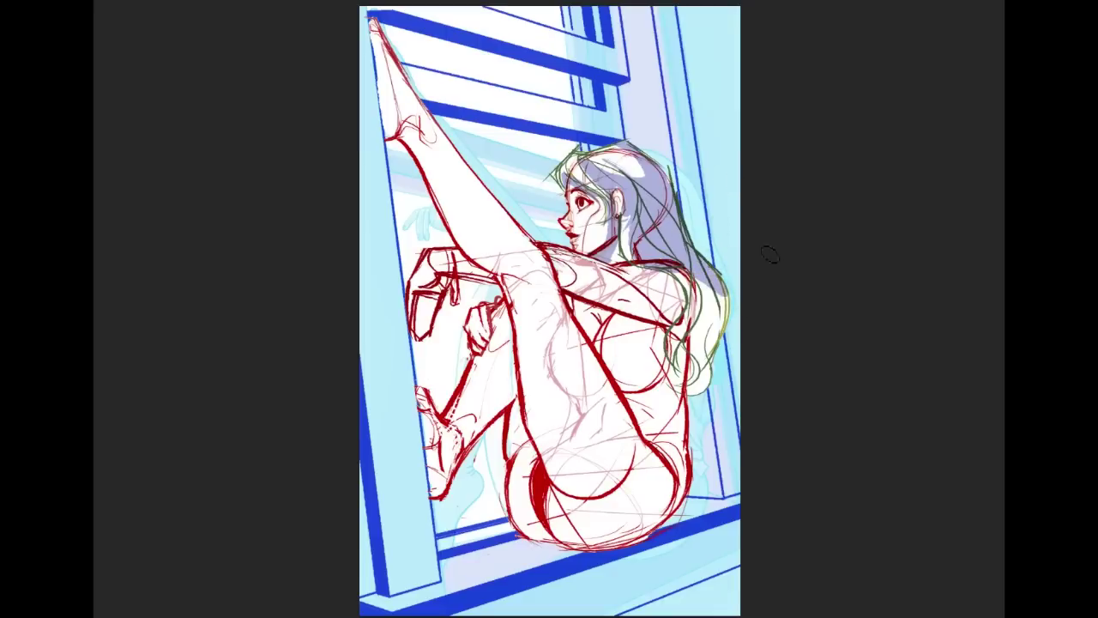
Step: Extend the blue-grey shadow over the lower hair, the upper arm and the torso down to the hip
drag(703, 321, 700, 295)
mouse_move(582, 284)
mouse_down()
mouse_move(562, 273)
mouse_move(659, 308)
mouse_move(685, 290)
mouse_move(713, 402)
mouse_move(692, 359)
mouse_up()
mouse_move(627, 301)
mouse_down()
mouse_move(618, 344)
mouse_move(593, 351)
mouse_move(665, 397)
mouse_move(704, 443)
mouse_move(620, 368)
mouse_move(651, 421)
mouse_move(683, 479)
mouse_up()
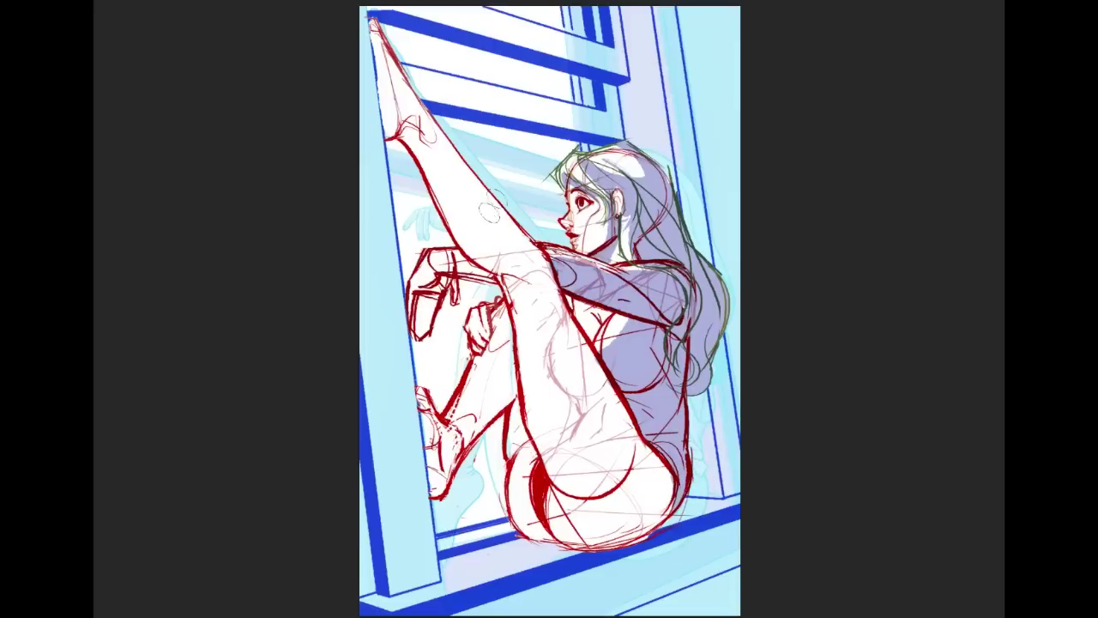
Step: Paint blue-grey shadow down the raised leg and thigh, the far shin and the lower foot, leaving a thin lit edge
mouse_move(419, 139)
mouse_down()
mouse_move(457, 202)
mouse_move(436, 158)
mouse_up()
mouse_move(472, 227)
mouse_down()
mouse_move(511, 257)
mouse_move(429, 154)
mouse_move(478, 249)
mouse_move(517, 257)
mouse_move(472, 163)
mouse_move(421, 132)
mouse_move(519, 253)
mouse_move(443, 175)
mouse_move(548, 280)
mouse_move(554, 300)
mouse_move(455, 184)
mouse_move(489, 291)
mouse_move(531, 292)
mouse_move(575, 403)
mouse_move(524, 273)
mouse_move(542, 367)
mouse_move(600, 515)
mouse_move(571, 359)
mouse_move(545, 321)
mouse_move(667, 474)
mouse_up()
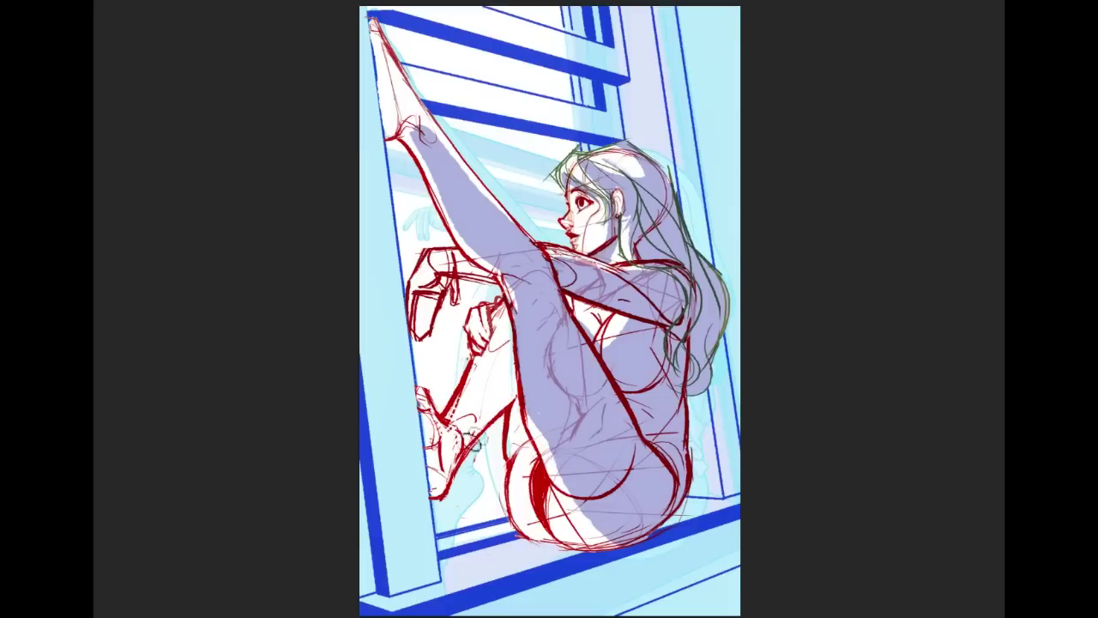
drag(423, 403, 432, 444)
drag(439, 521, 447, 440)
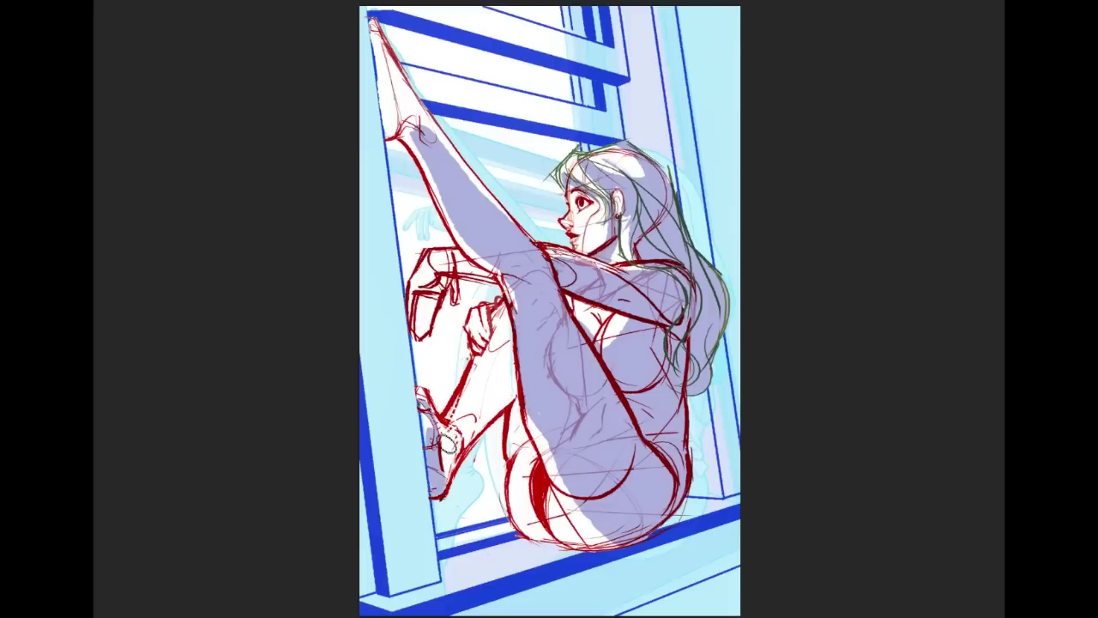
mouse_move(478, 396)
mouse_down()
mouse_move(455, 446)
mouse_move(445, 436)
mouse_move(489, 405)
mouse_move(502, 336)
mouse_move(480, 341)
mouse_move(500, 393)
mouse_move(477, 336)
mouse_move(485, 352)
mouse_move(495, 326)
mouse_move(500, 366)
mouse_move(502, 314)
mouse_move(507, 412)
mouse_move(506, 337)
mouse_up()
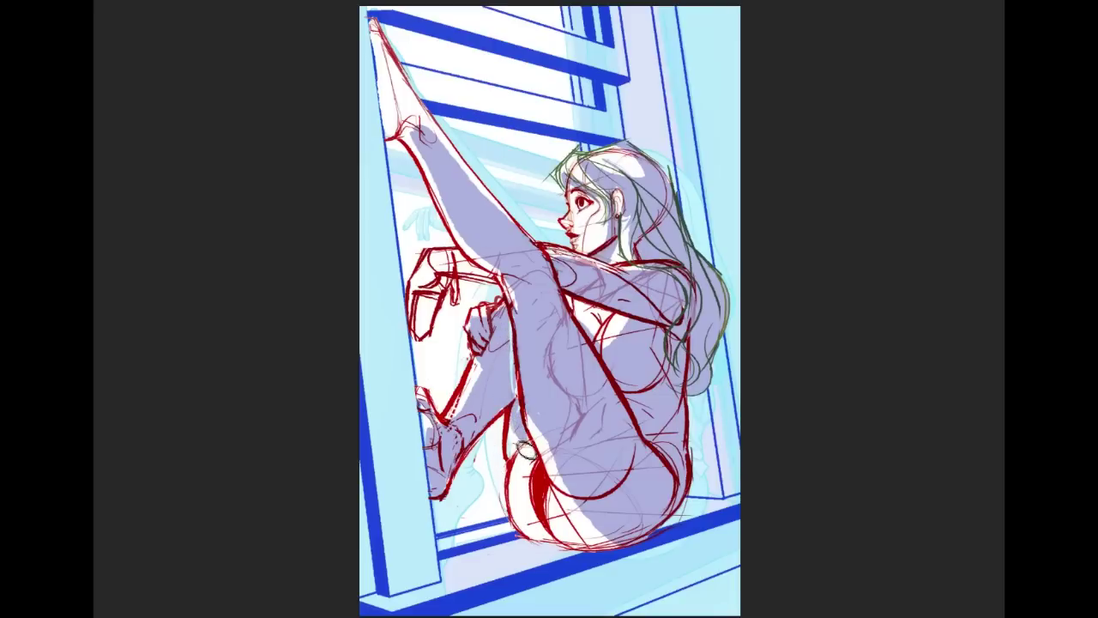
Step: Extend the blue-grey shadow across the underside of the hips, leaving a lit strip along the front contour
mouse_move(530, 453)
mouse_down()
mouse_move(539, 494)
mouse_move(533, 460)
mouse_move(547, 475)
mouse_up()
mouse_move(569, 523)
mouse_down()
mouse_move(529, 482)
mouse_move(572, 464)
mouse_up()
mouse_move(616, 532)
mouse_down()
mouse_move(585, 539)
mouse_move(526, 483)
mouse_up()
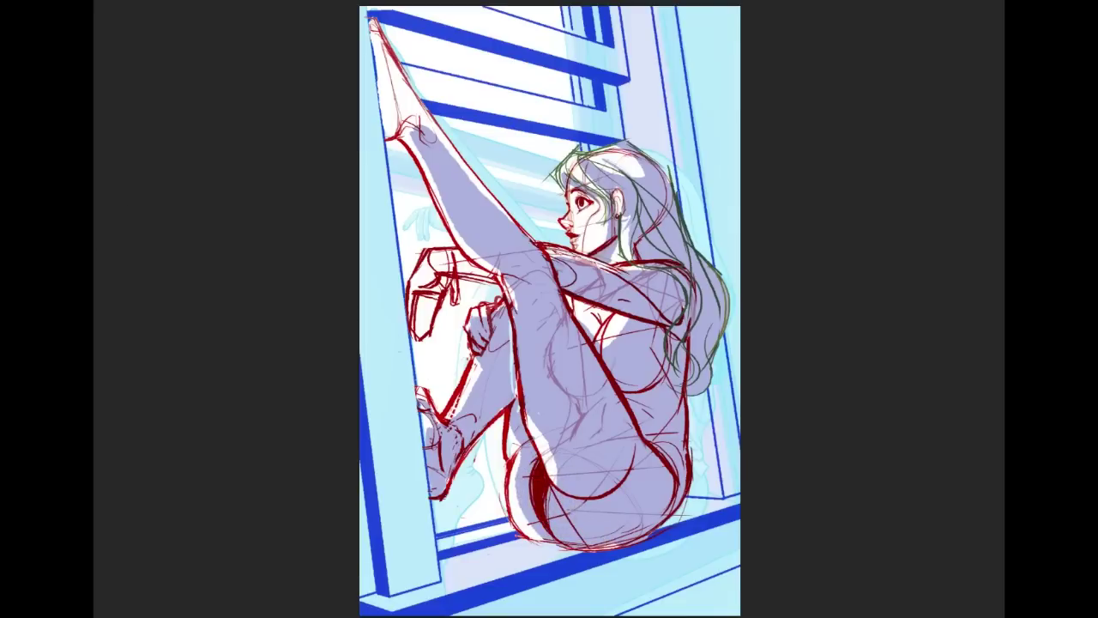
drag(518, 477, 559, 544)
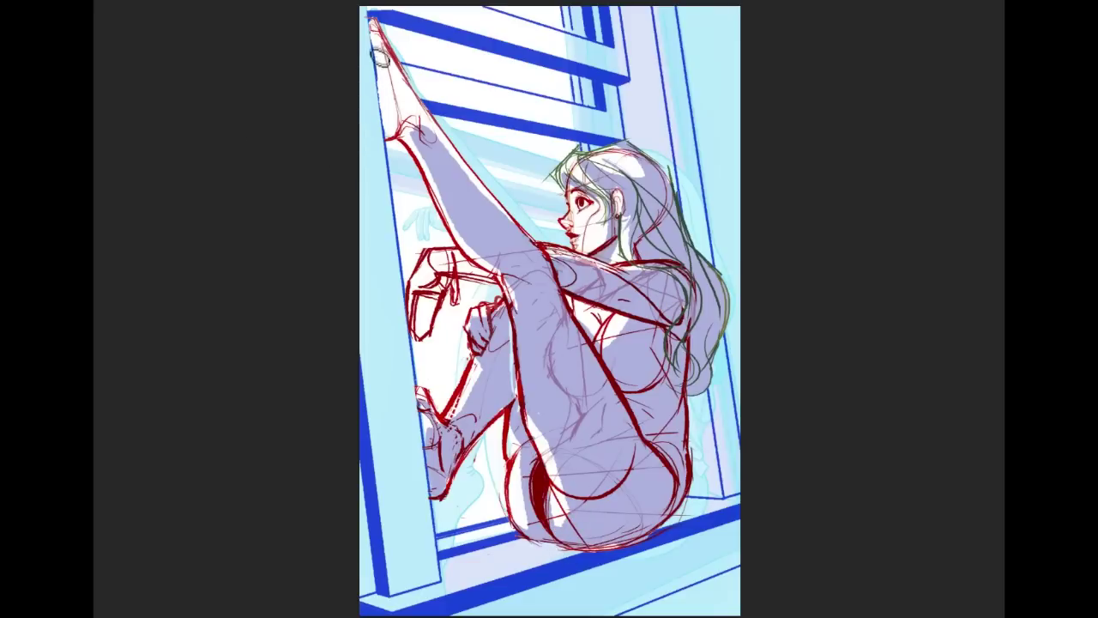
Step: Add blue-grey shadow to the raised foot, the outstretched hand and forearm, the side of the face, the ear and nearby hair
drag(386, 103, 376, 56)
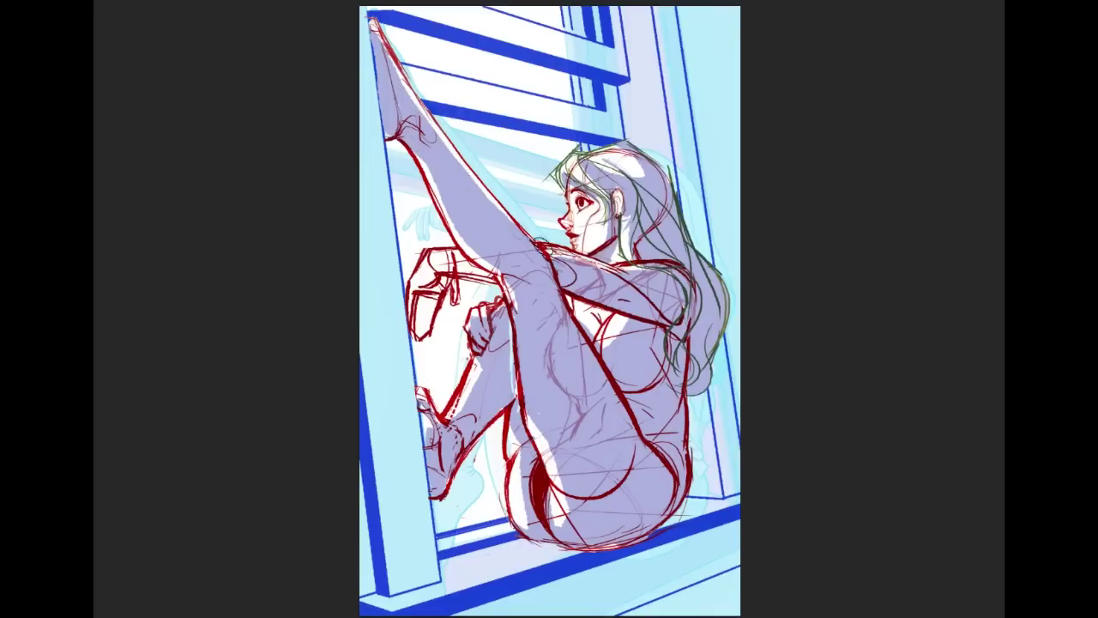
mouse_move(437, 262)
mouse_down()
mouse_move(426, 320)
mouse_move(442, 263)
mouse_up()
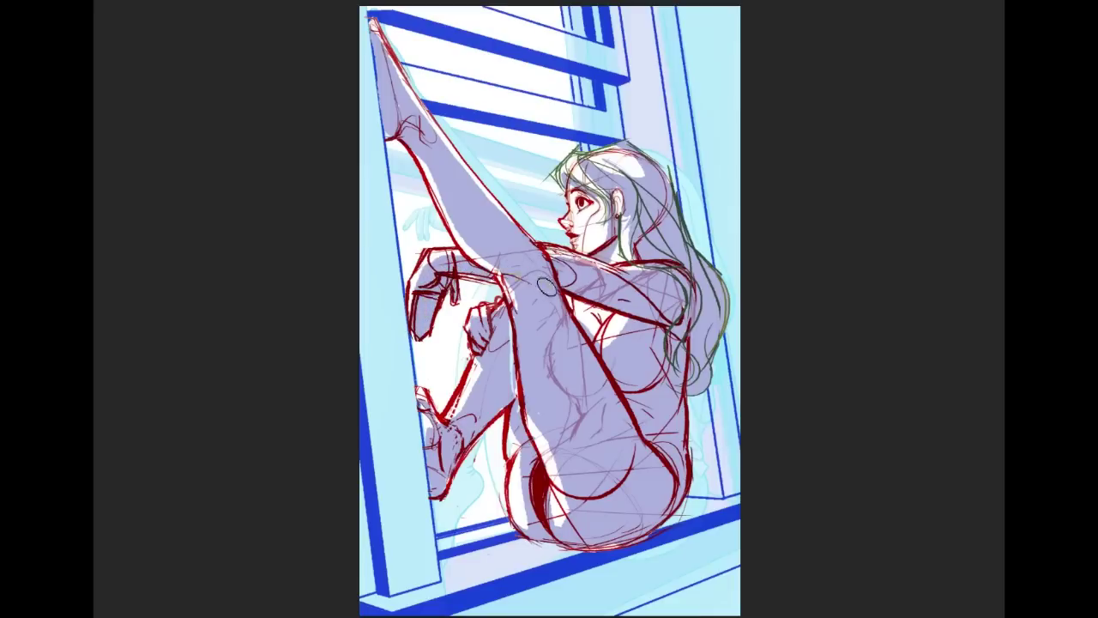
drag(482, 276, 521, 268)
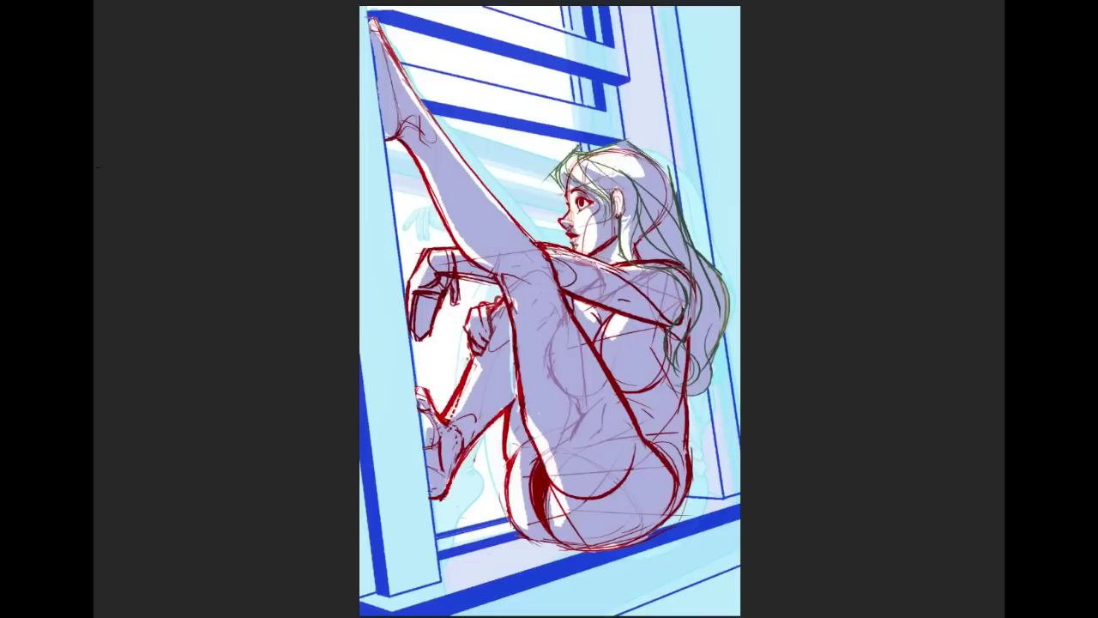
drag(615, 204, 607, 211)
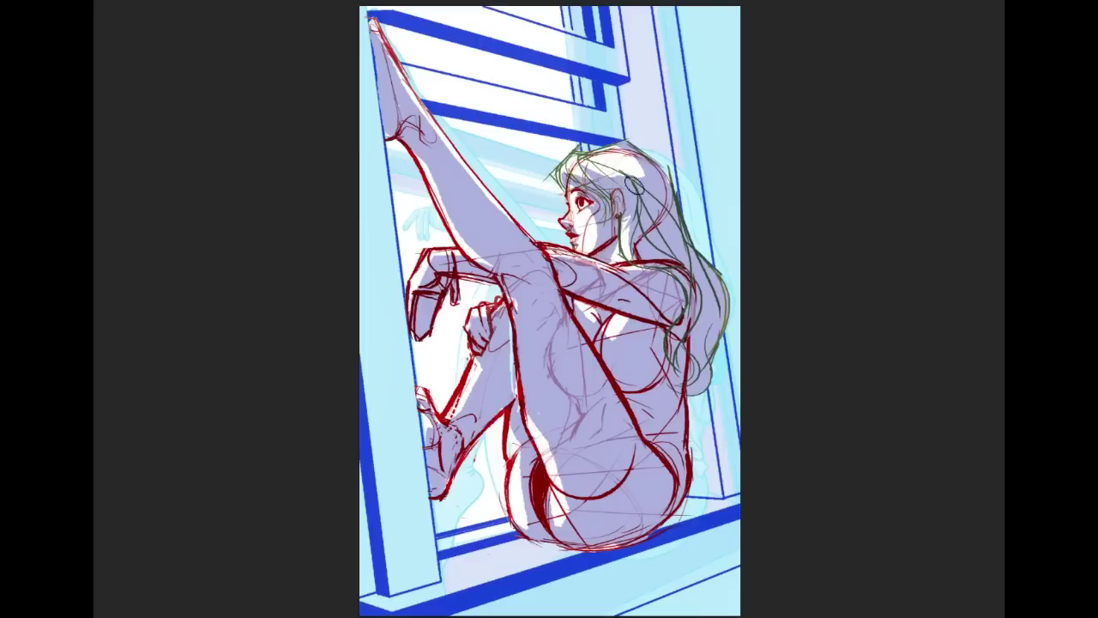
mouse_move(635, 223)
mouse_down()
mouse_move(647, 251)
mouse_move(634, 257)
mouse_up()
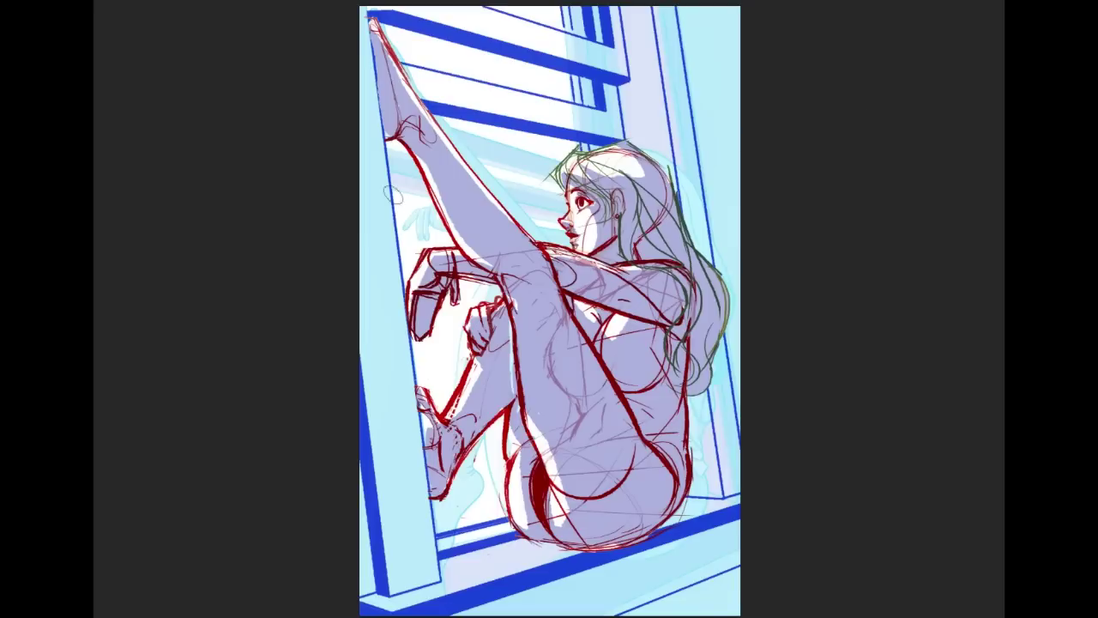
Step: Block a second, darker grey shadow onto the underside of the chest
key(n)
drag(742, 355, 740, 364)
click(871, 268)
drag(621, 369, 653, 324)
mouse_move(623, 388)
mouse_down()
mouse_move(659, 395)
mouse_move(654, 322)
mouse_up()
mouse_move(618, 377)
mouse_down()
mouse_move(633, 391)
mouse_move(659, 356)
mouse_move(637, 392)
mouse_move(645, 400)
mouse_move(667, 338)
mouse_move(676, 410)
mouse_up()
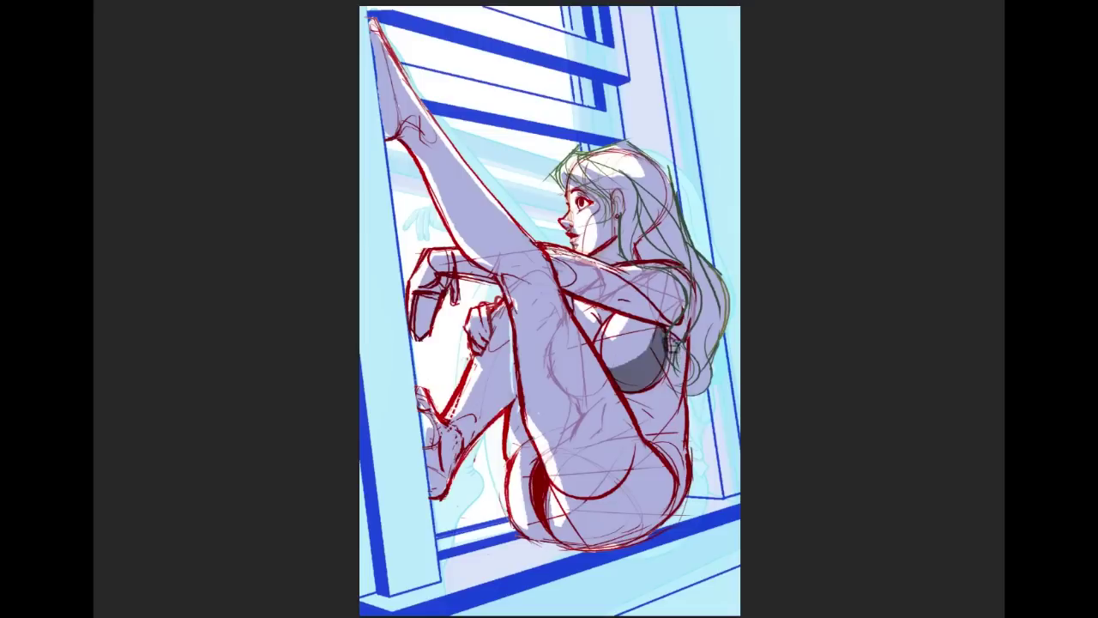
Step: Paint the darker shadow along the underside of the near arm and around the elbow
mouse_move(577, 282)
mouse_down()
mouse_move(568, 272)
mouse_move(579, 293)
mouse_move(599, 294)
mouse_move(566, 282)
mouse_move(682, 333)
mouse_move(642, 326)
mouse_up()
mouse_move(642, 370)
mouse_down()
mouse_move(658, 349)
mouse_move(652, 328)
mouse_move(684, 324)
mouse_up()
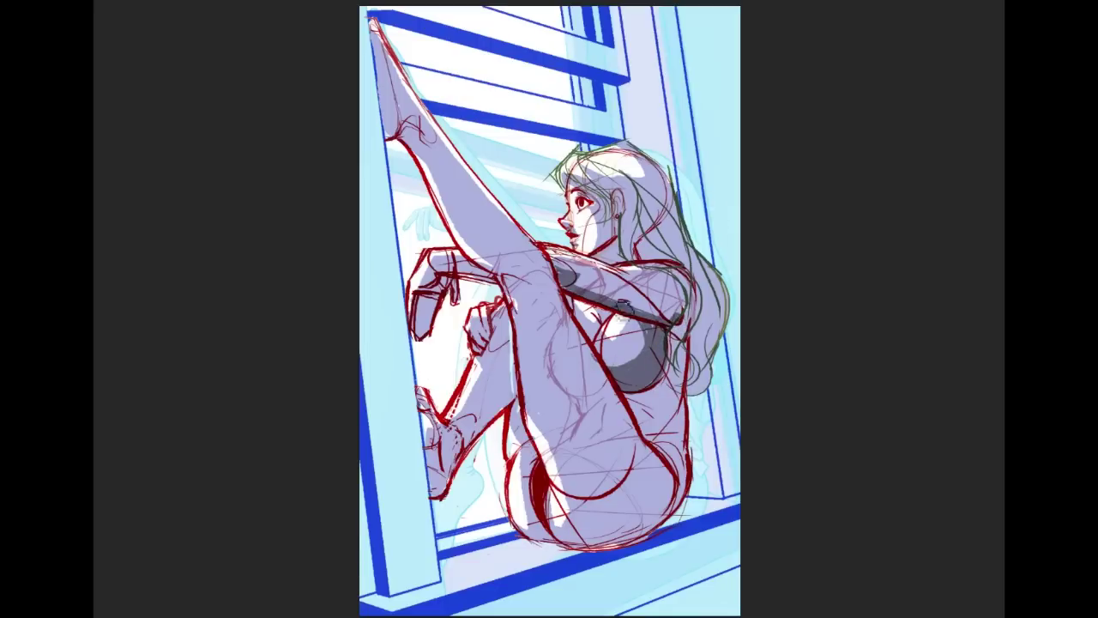
mouse_move(624, 302)
mouse_down()
mouse_move(679, 343)
mouse_move(656, 295)
mouse_move(629, 287)
mouse_move(686, 280)
mouse_move(688, 304)
mouse_move(634, 301)
mouse_up()
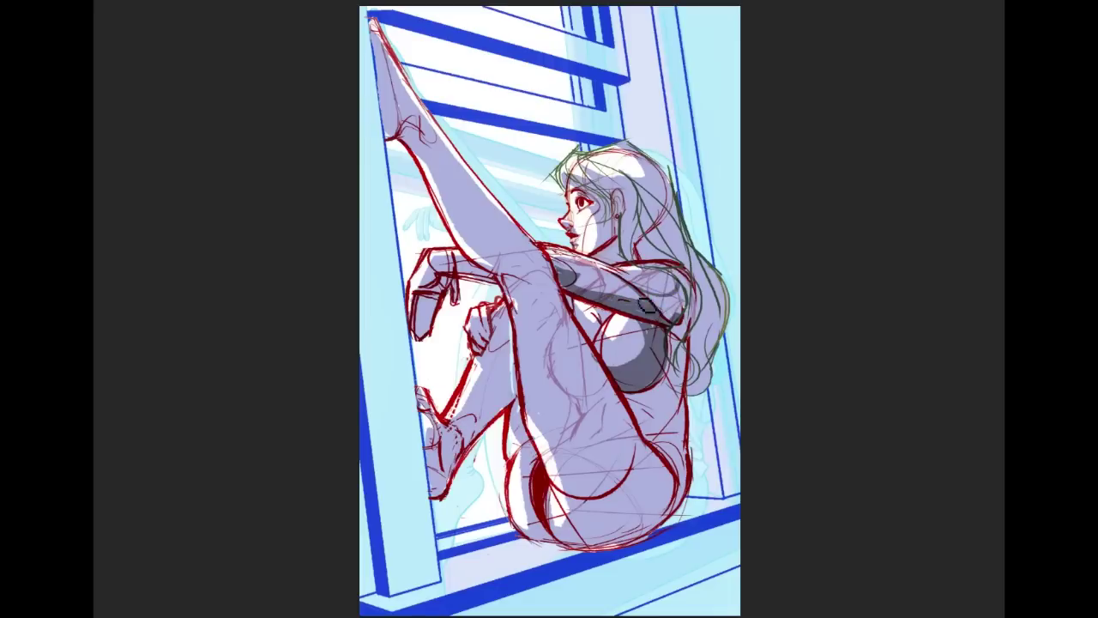
mouse_move(668, 311)
mouse_down()
mouse_move(684, 282)
mouse_move(674, 320)
mouse_up()
mouse_move(678, 305)
mouse_down()
mouse_move(652, 303)
mouse_move(681, 321)
mouse_move(691, 314)
mouse_move(676, 277)
mouse_move(689, 323)
mouse_move(692, 285)
mouse_move(679, 334)
mouse_move(666, 306)
mouse_move(620, 304)
mouse_move(721, 337)
mouse_move(680, 331)
mouse_up()
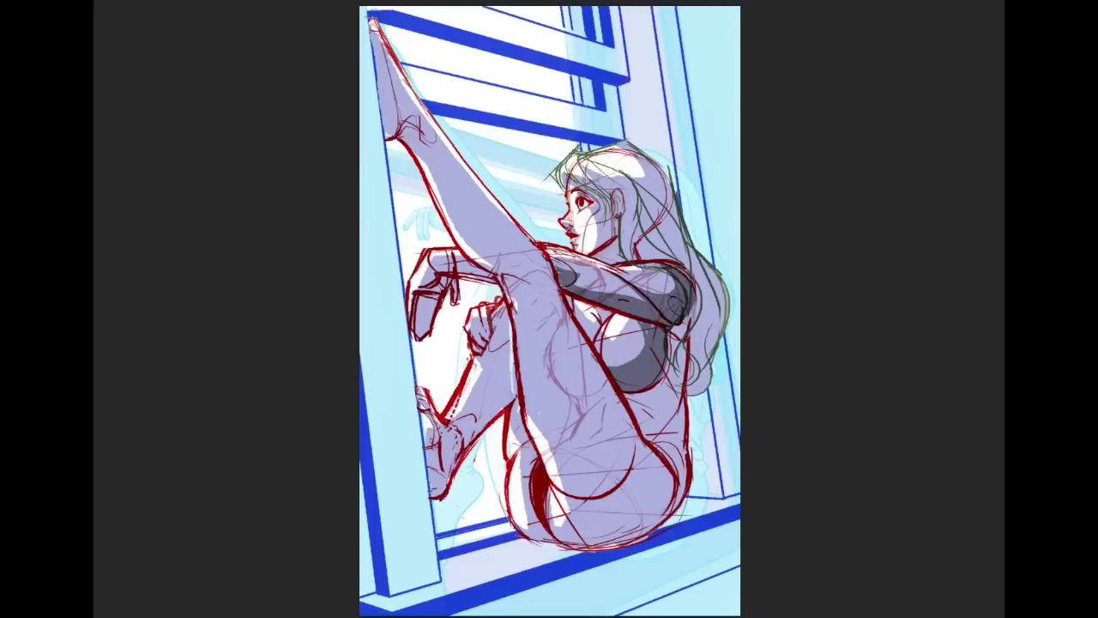
Step: Darken the hair tips behind the back and the cast shadow beneath the chest, undoing the unwanted torso strokes
mouse_move(700, 380)
mouse_down()
mouse_move(696, 361)
mouse_move(691, 402)
mouse_move(673, 382)
mouse_move(647, 397)
mouse_up()
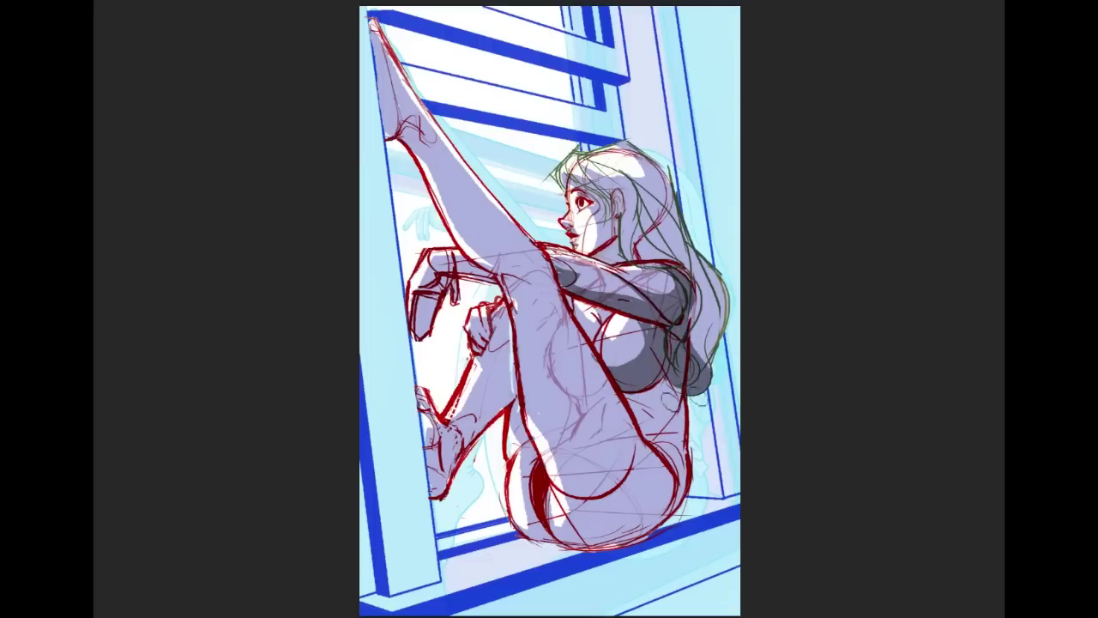
mouse_move(626, 395)
mouse_down()
mouse_move(669, 401)
mouse_move(689, 448)
mouse_move(649, 436)
mouse_move(674, 434)
mouse_up()
key(ctrl+z)
key(ctrl+z)
key(ctrl+z)
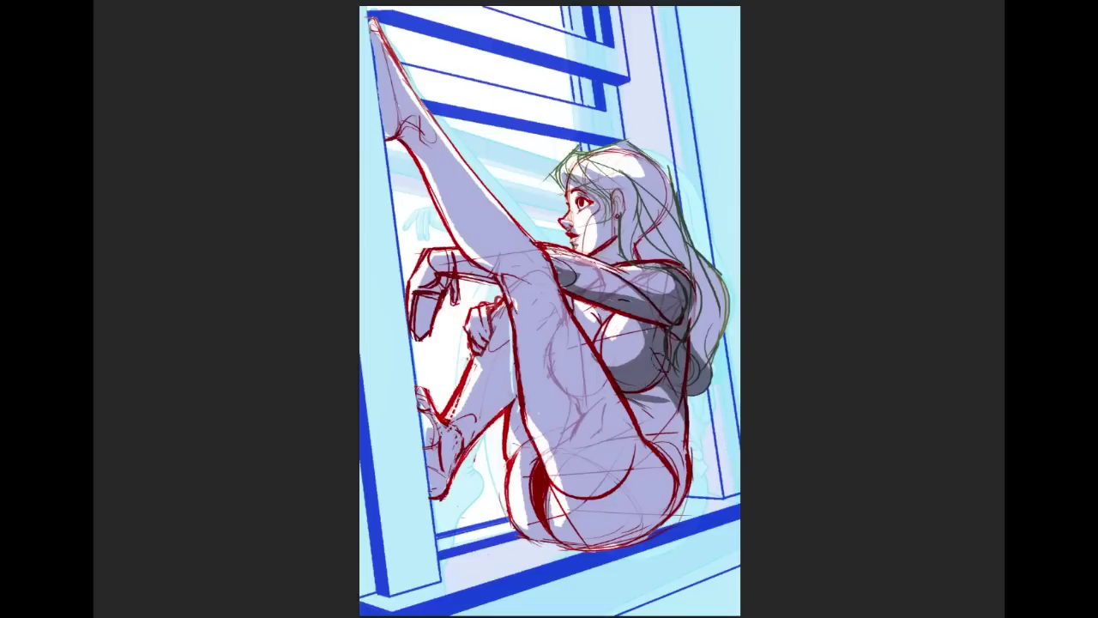
Step: Lay the darker shadow through the long hair from behind the ear down the back, and shade the ear
mouse_move(634, 214)
mouse_down()
mouse_move(643, 256)
mouse_move(717, 327)
mouse_up()
mouse_move(625, 203)
mouse_down()
mouse_move(724, 279)
mouse_move(692, 326)
mouse_up()
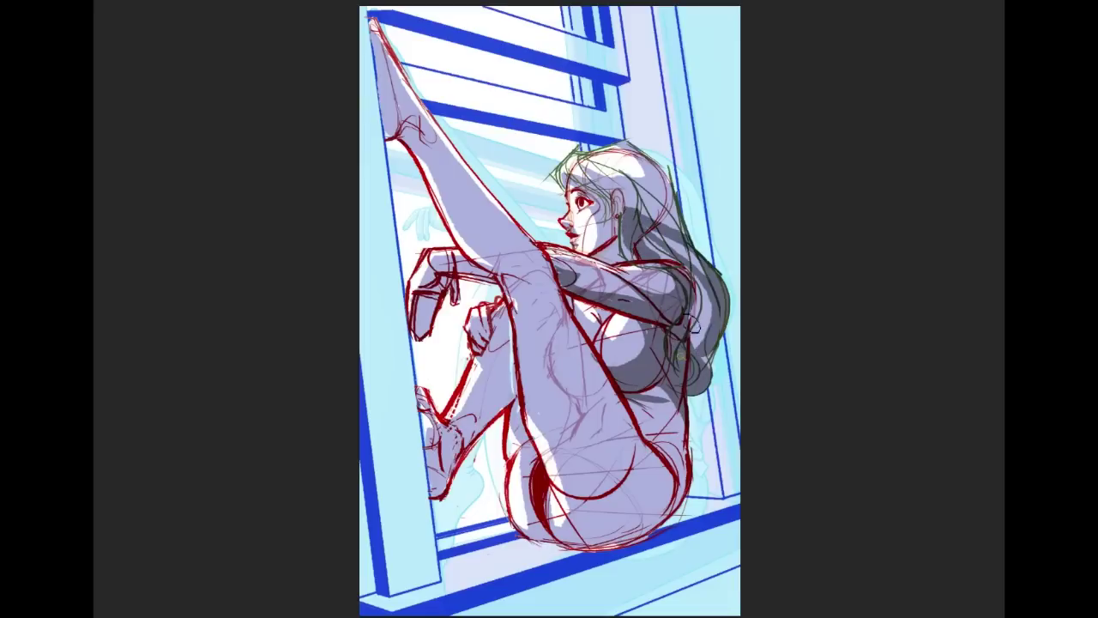
drag(690, 267, 698, 370)
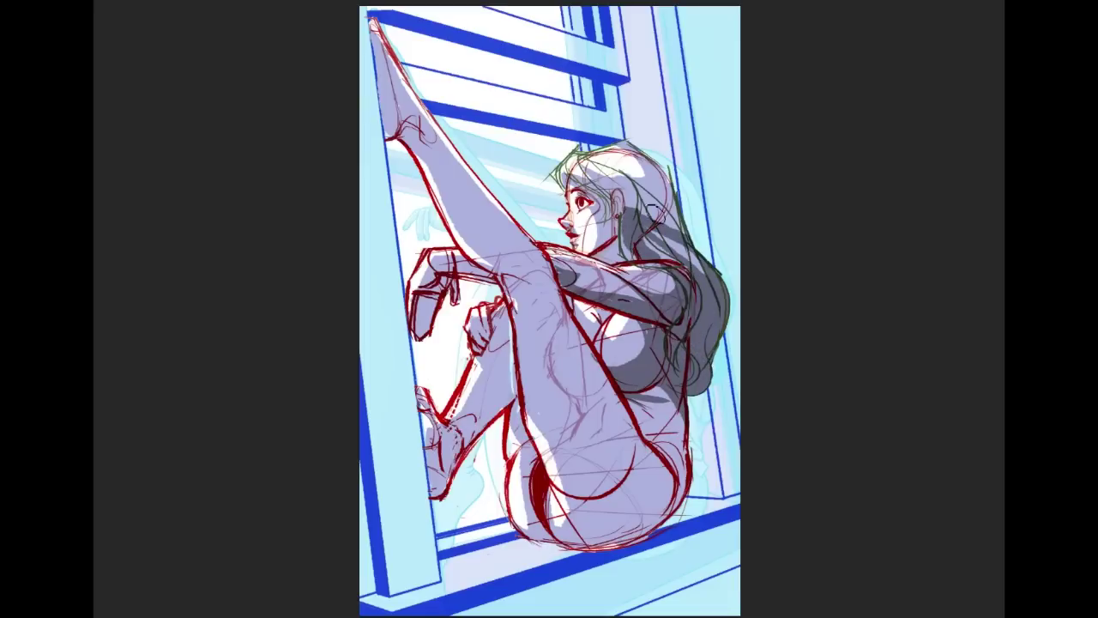
mouse_move(631, 214)
mouse_down()
mouse_move(683, 236)
mouse_move(644, 223)
mouse_move(652, 199)
mouse_move(623, 202)
mouse_up()
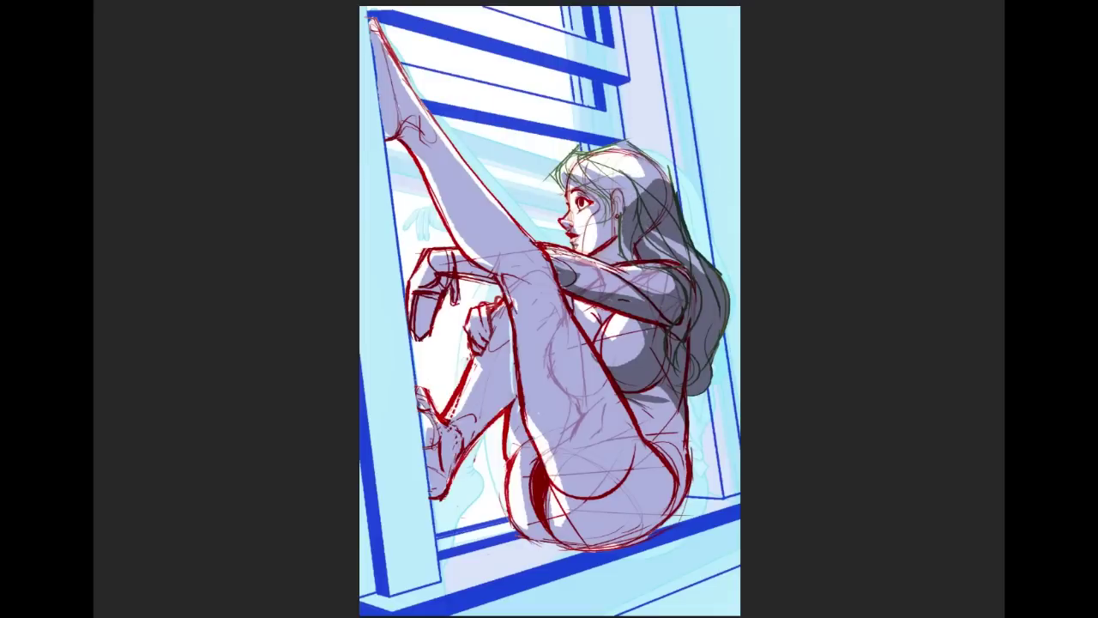
drag(594, 192, 613, 198)
key(ctrl+z)
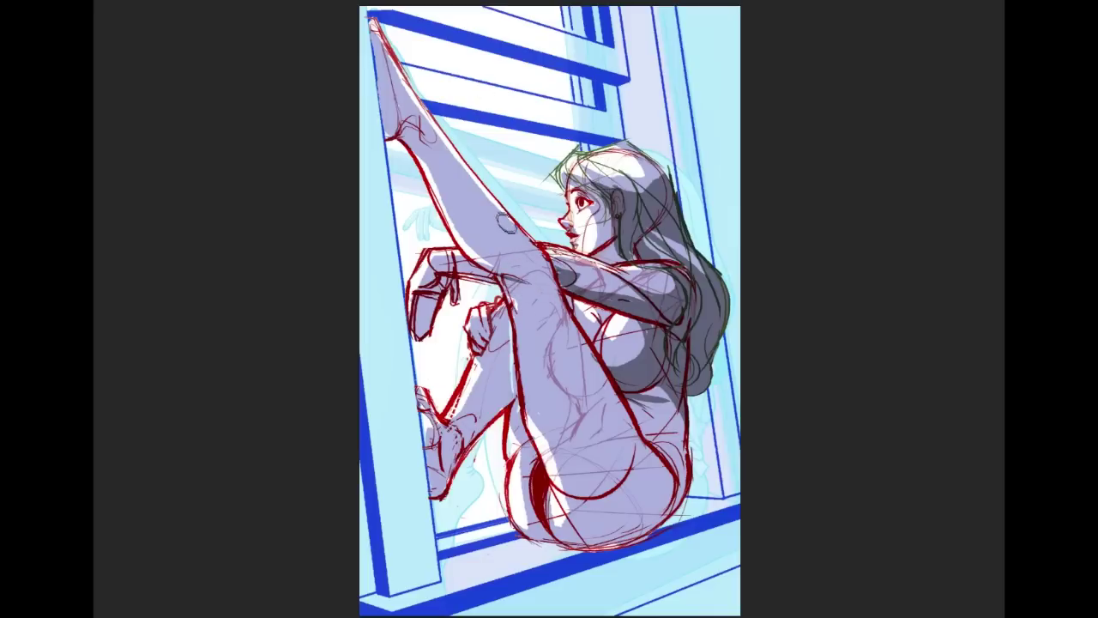
Step: Add darker shadow to the fingers of both hands and the sole and toes of the lower foot
drag(429, 301, 423, 334)
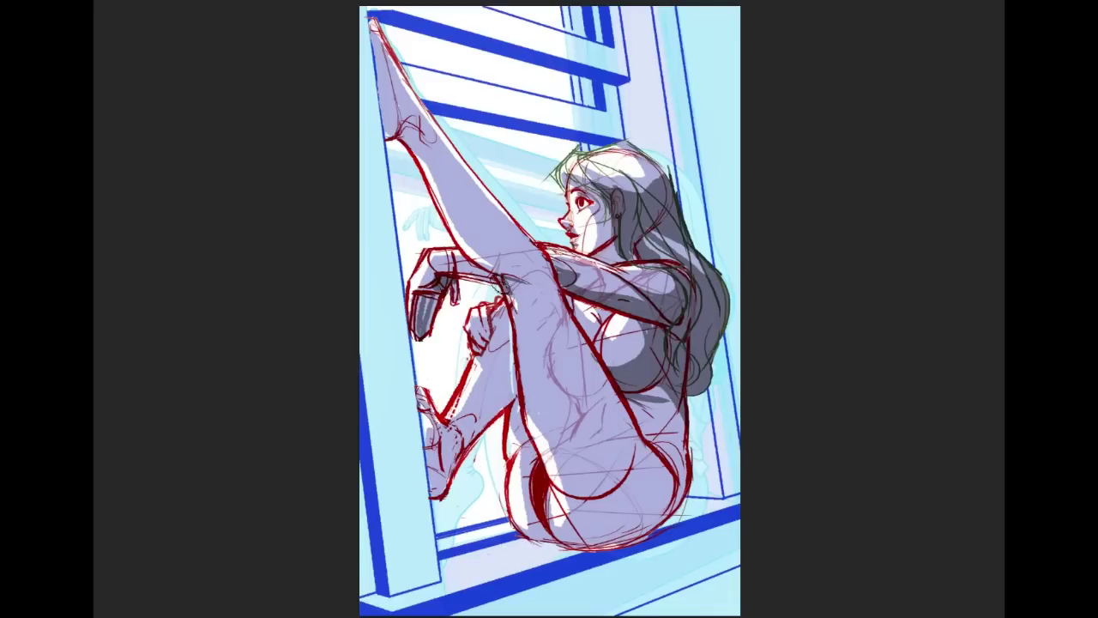
mouse_move(471, 333)
mouse_down()
mouse_move(482, 343)
mouse_move(481, 329)
mouse_move(484, 349)
mouse_up()
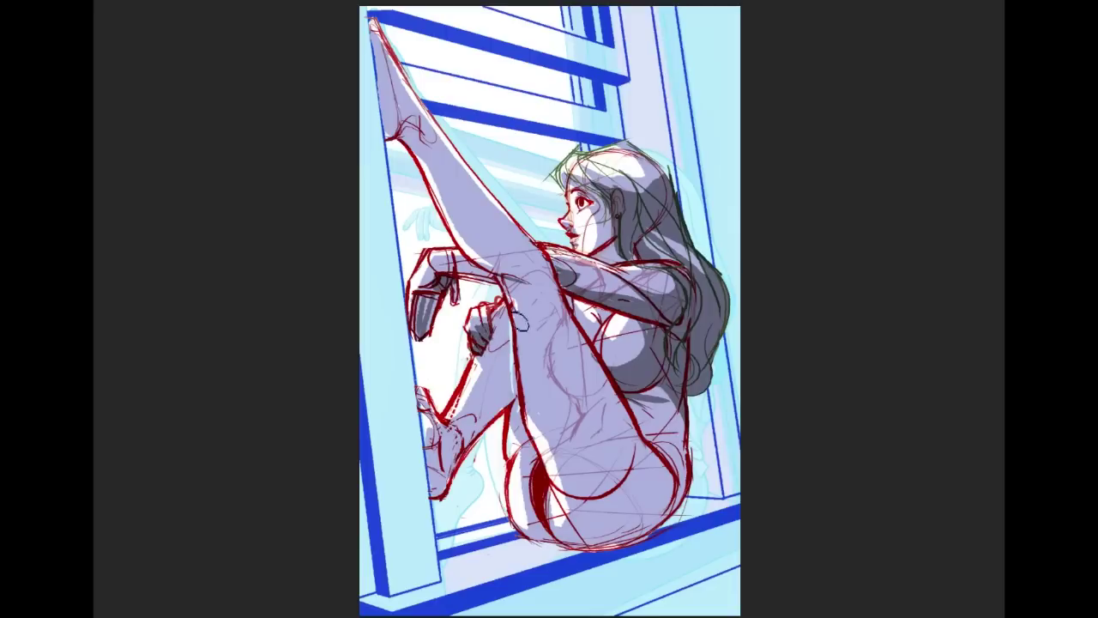
drag(419, 412, 438, 498)
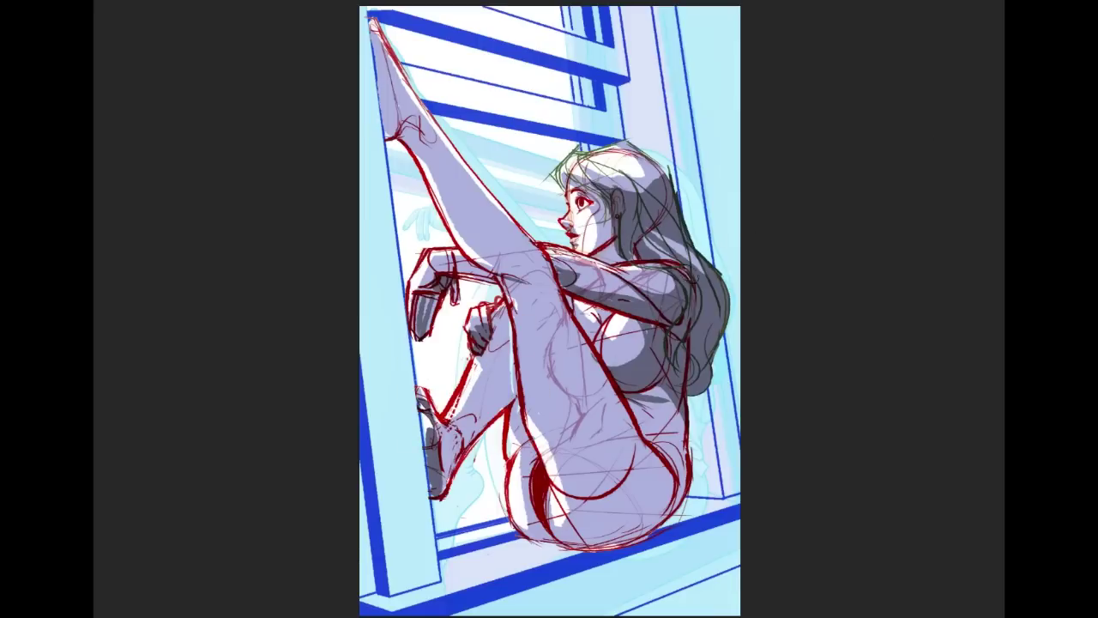
mouse_move(422, 417)
mouse_down()
mouse_move(427, 433)
mouse_move(419, 407)
mouse_up()
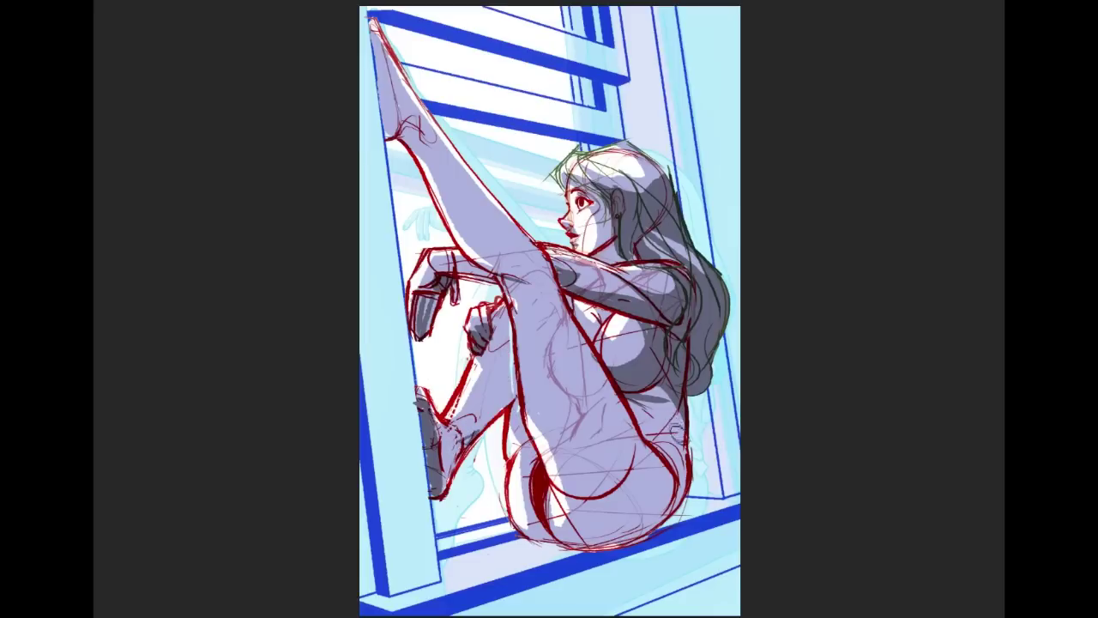
Step: Add darker shadow along the back of the thigh, the hip, the inside of the knee and the raised ankle
drag(614, 373, 626, 444)
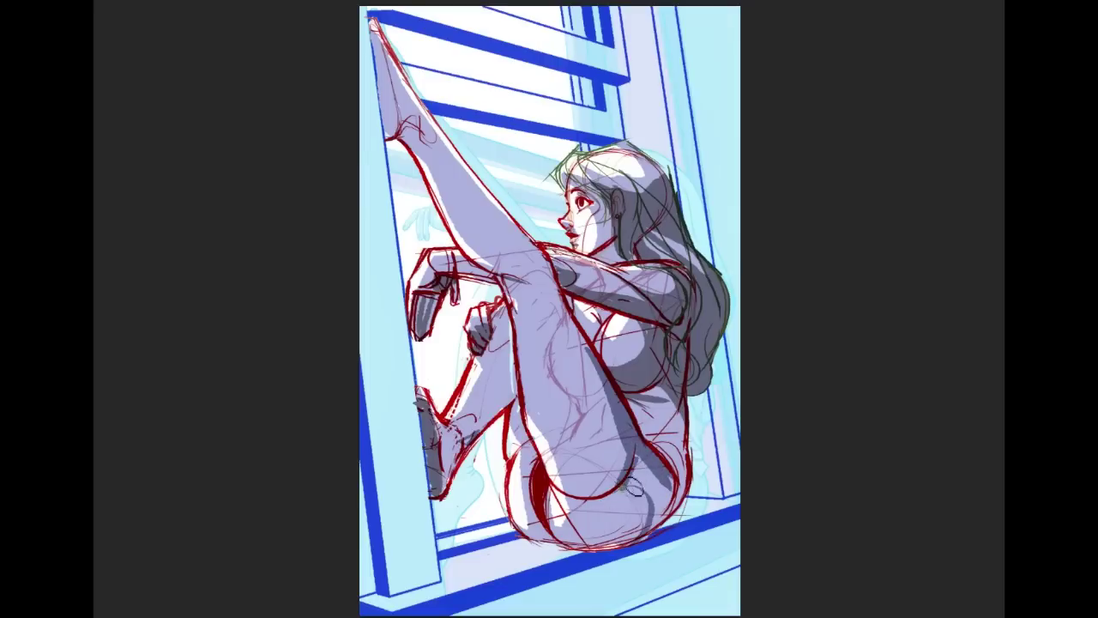
mouse_move(647, 486)
mouse_down()
mouse_move(648, 530)
mouse_move(659, 472)
mouse_move(663, 525)
mouse_move(641, 441)
mouse_move(689, 501)
mouse_move(667, 479)
mouse_up()
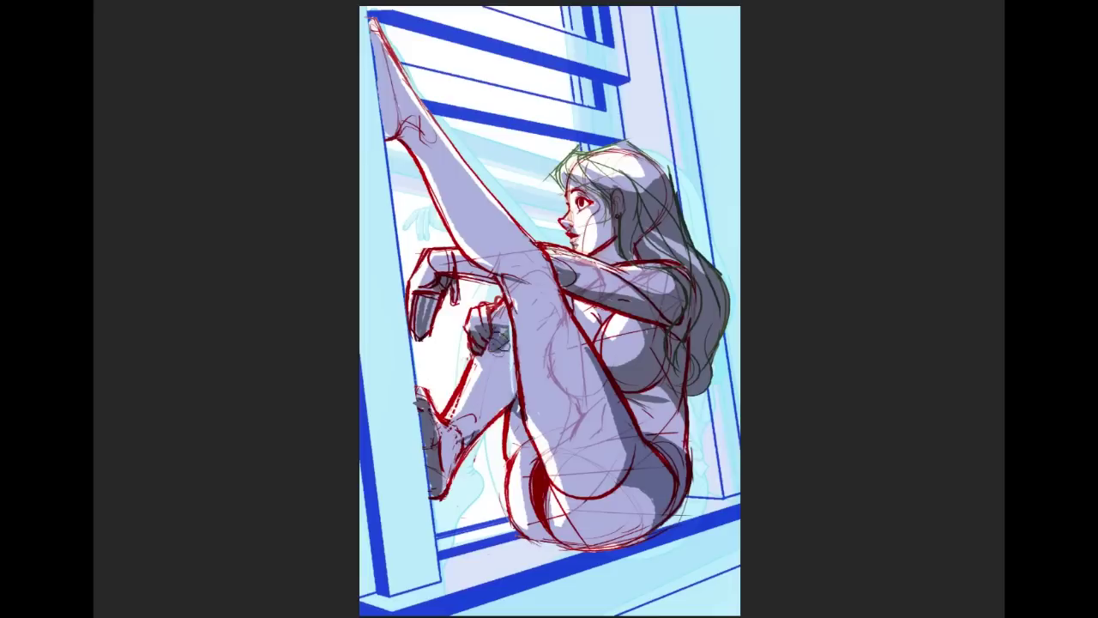
mouse_move(506, 281)
mouse_down()
mouse_move(540, 292)
mouse_move(546, 249)
mouse_move(545, 270)
mouse_up()
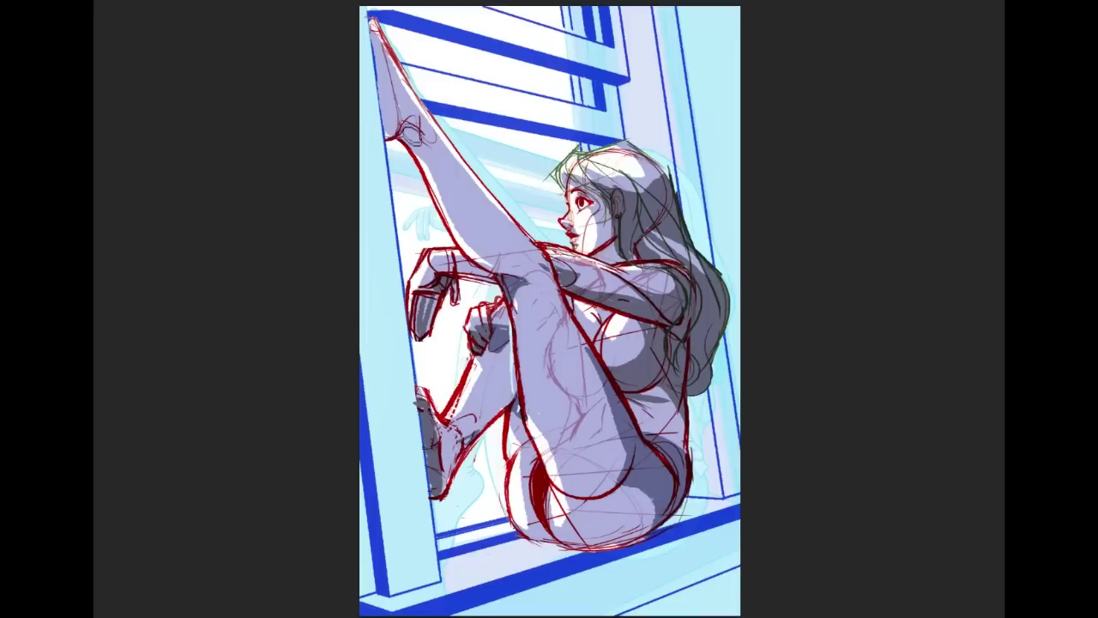
drag(411, 133, 416, 127)
Step: Sample the lighter shadow tone and carve lighter strands back into the dark hair, then resample the dark tone to touch up the neck
mouse_move(632, 273)
mouse_down()
mouse_move(666, 278)
mouse_move(639, 270)
mouse_up()
alt+click(671, 247)
mouse_move(625, 206)
mouse_down()
mouse_move(655, 240)
mouse_move(684, 245)
mouse_move(723, 318)
mouse_move(721, 335)
mouse_up()
mouse_move(659, 202)
mouse_down()
mouse_move(711, 328)
mouse_move(720, 276)
mouse_move(647, 187)
mouse_move(657, 177)
mouse_move(695, 216)
mouse_move(653, 214)
mouse_up()
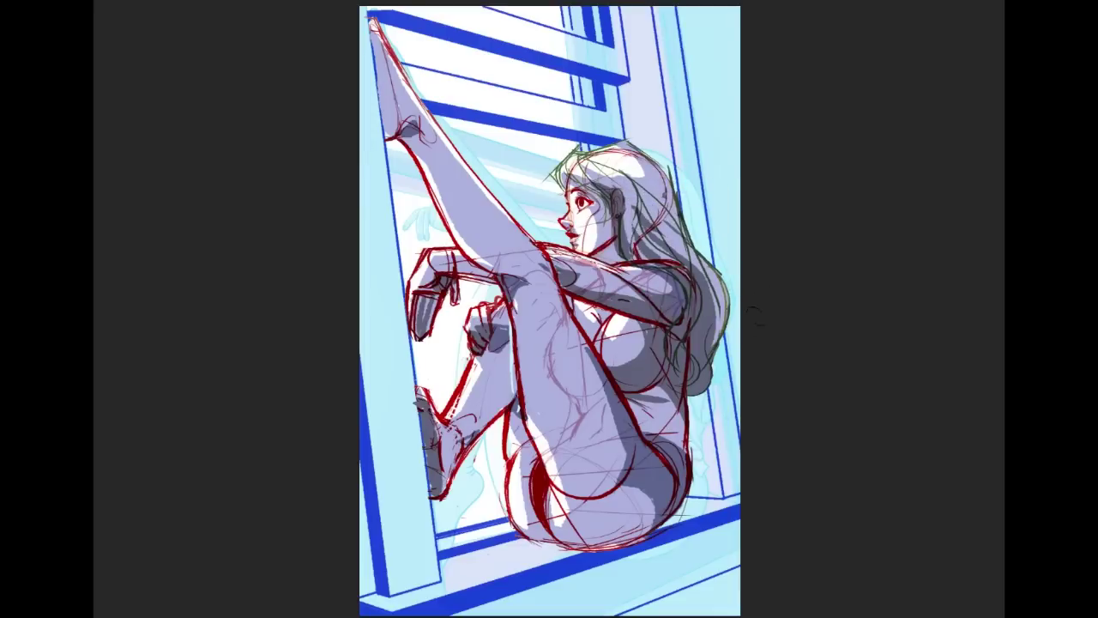
mouse_move(688, 328)
mouse_down()
mouse_move(691, 306)
mouse_move(698, 341)
mouse_up()
alt+click(625, 247)
drag(601, 261, 602, 252)
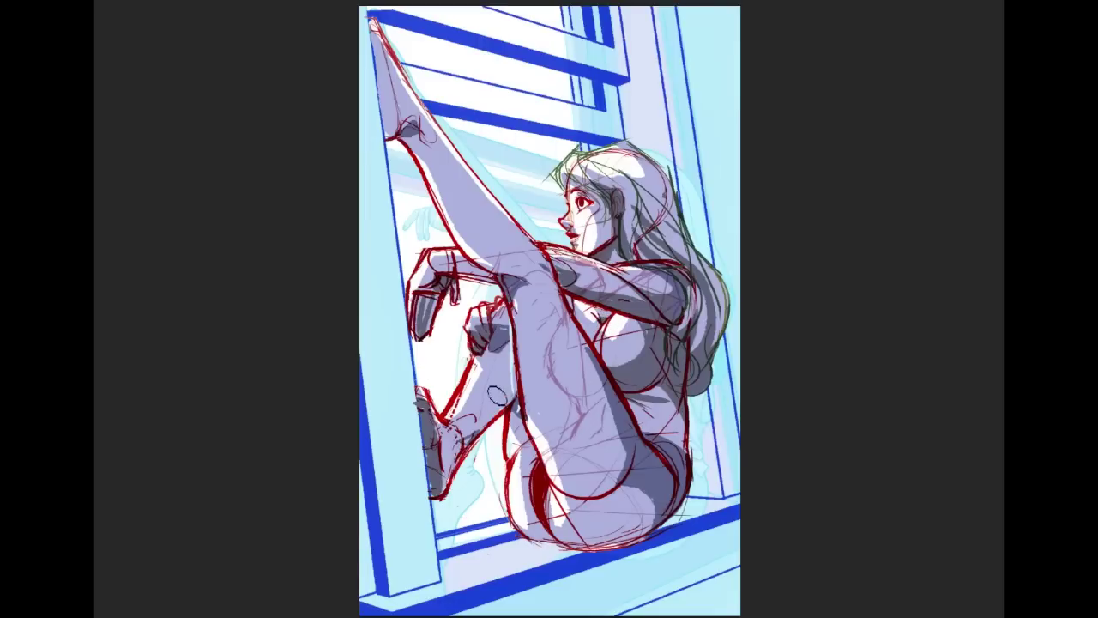
drag(548, 536, 551, 507)
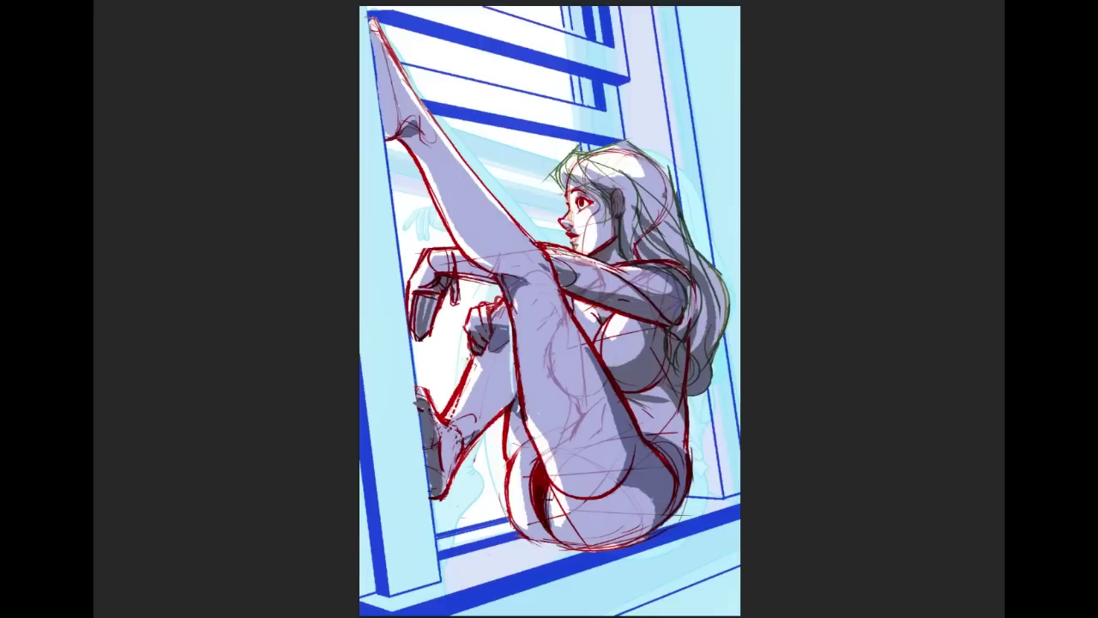
key(ctrl+z)
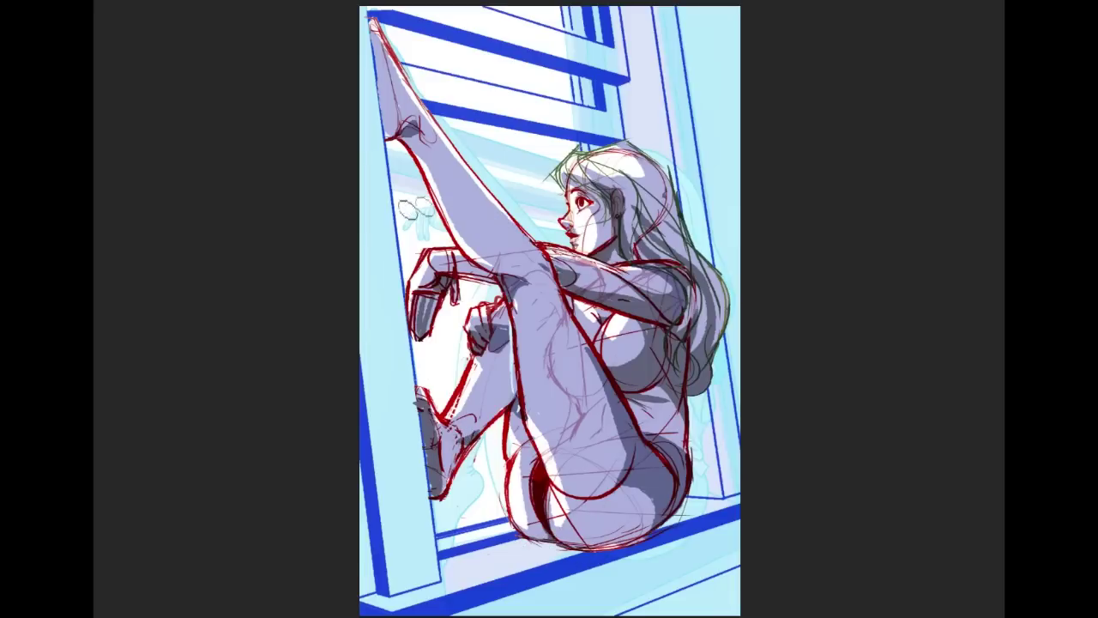
drag(481, 221, 543, 259)
key(ctrl+z)
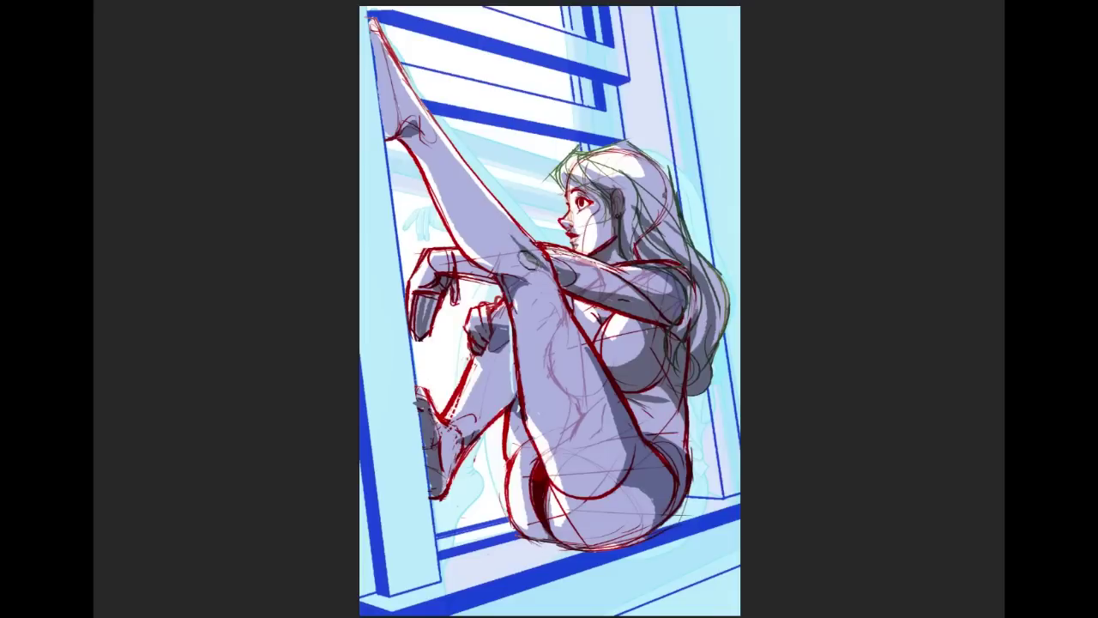
Step: Rework the shadow over the ribs and waist between the chest and the hip
key(v)
drag(633, 400, 690, 468)
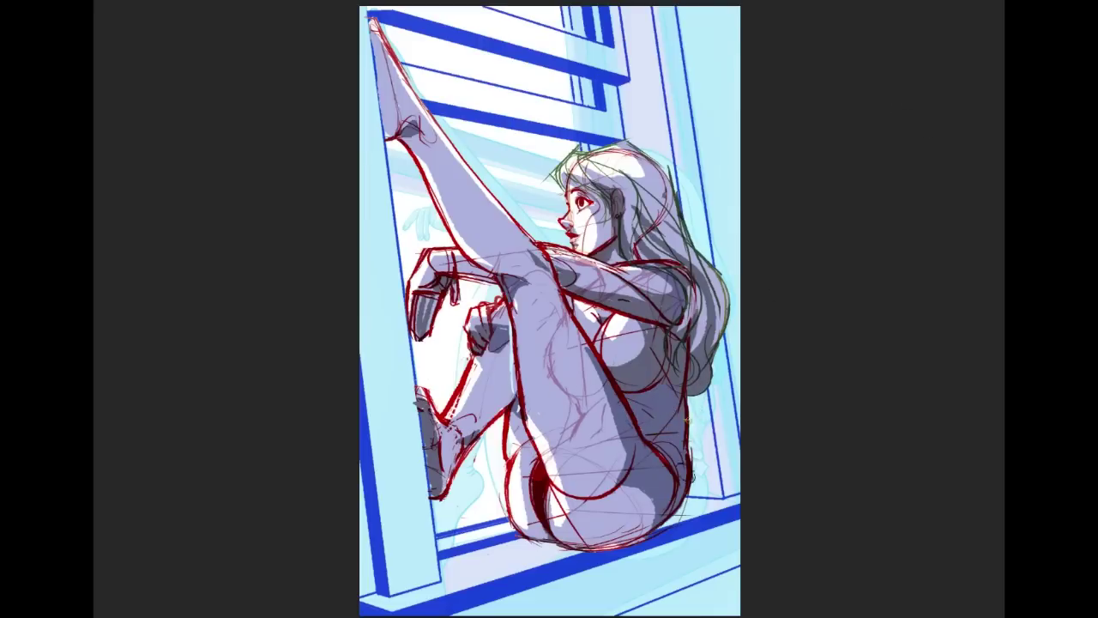
drag(635, 394, 652, 414)
Step: Select the open window areas behind the figure and tint them pale yellow
shift+click(484, 73)
shift+click(526, 161)
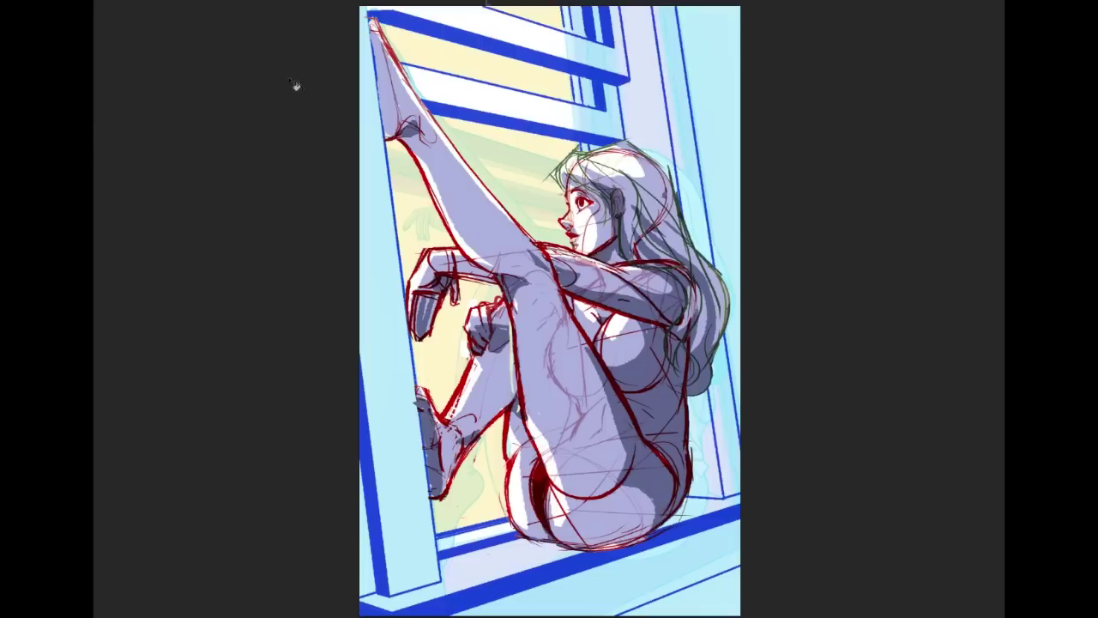
Step: Shift the figure's lighter shadow tone toward violet with hue +13 and raise its saturation and lightness
key(ctrl+u)
drag(945, 143, 975, 178)
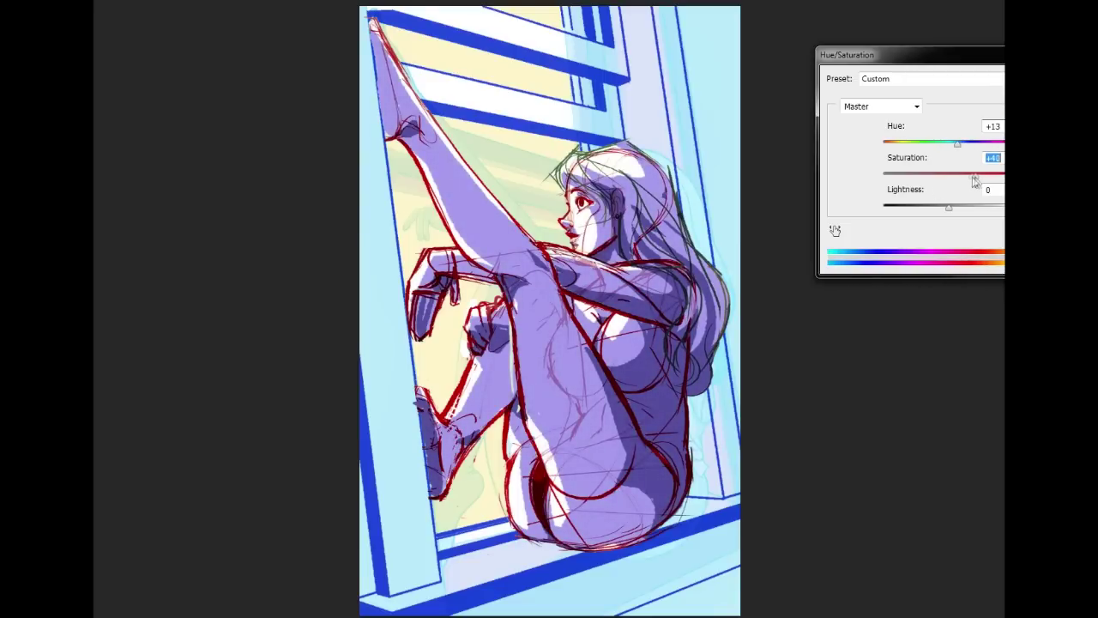
mouse_move(946, 210)
mouse_down()
mouse_move(911, 205)
mouse_move(953, 210)
mouse_up()
key(Return)
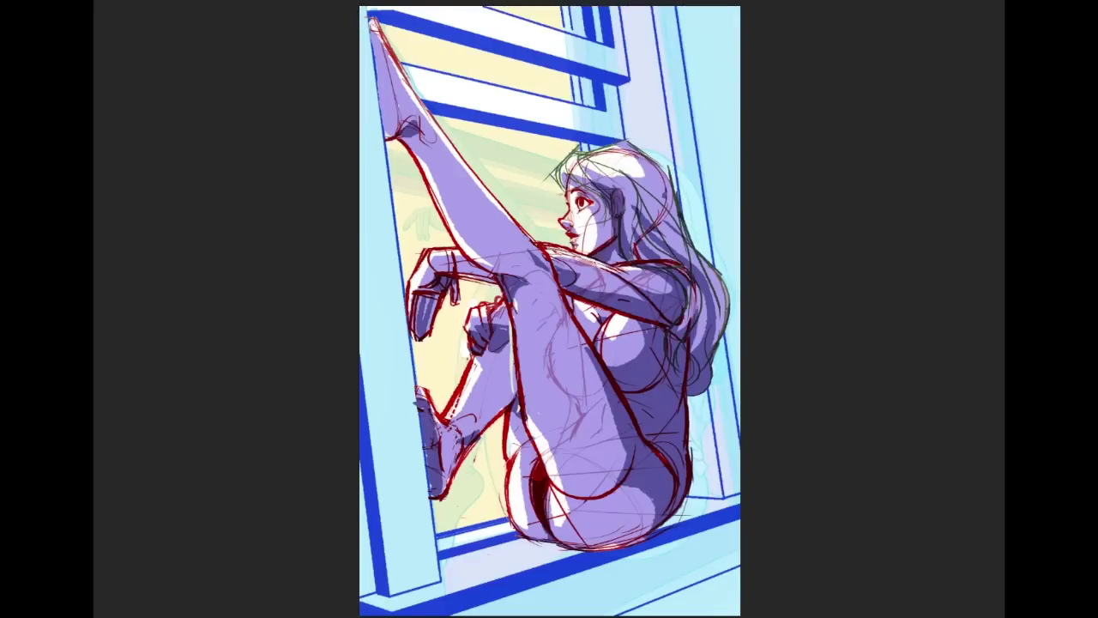
Step: Try a yellow fill on the figure's lit areas, then replace it with a paler cream
click(620, 161)
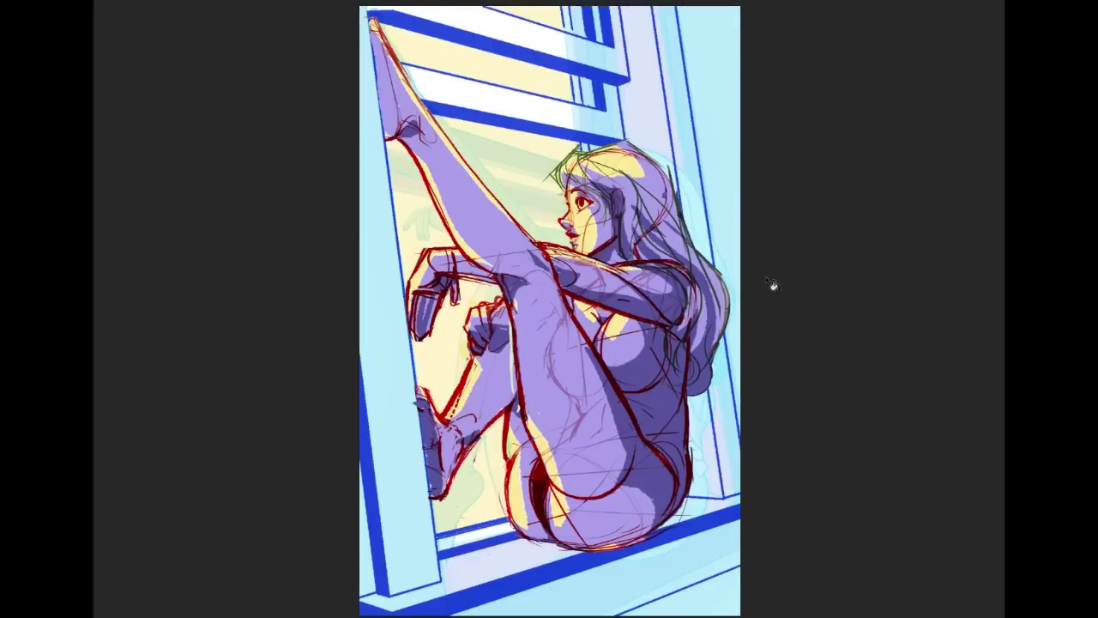
key(ctrl+z)
alt+click(556, 140)
alt+click(550, 145)
click(624, 163)
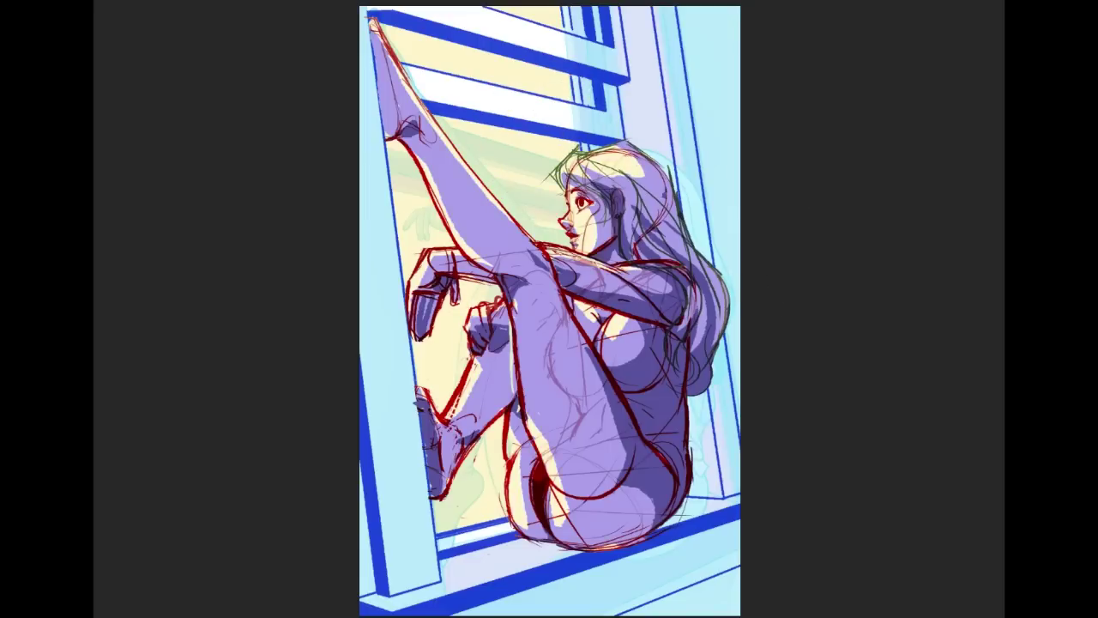
key(ctrl+z)
key(ctrl+shift+z)
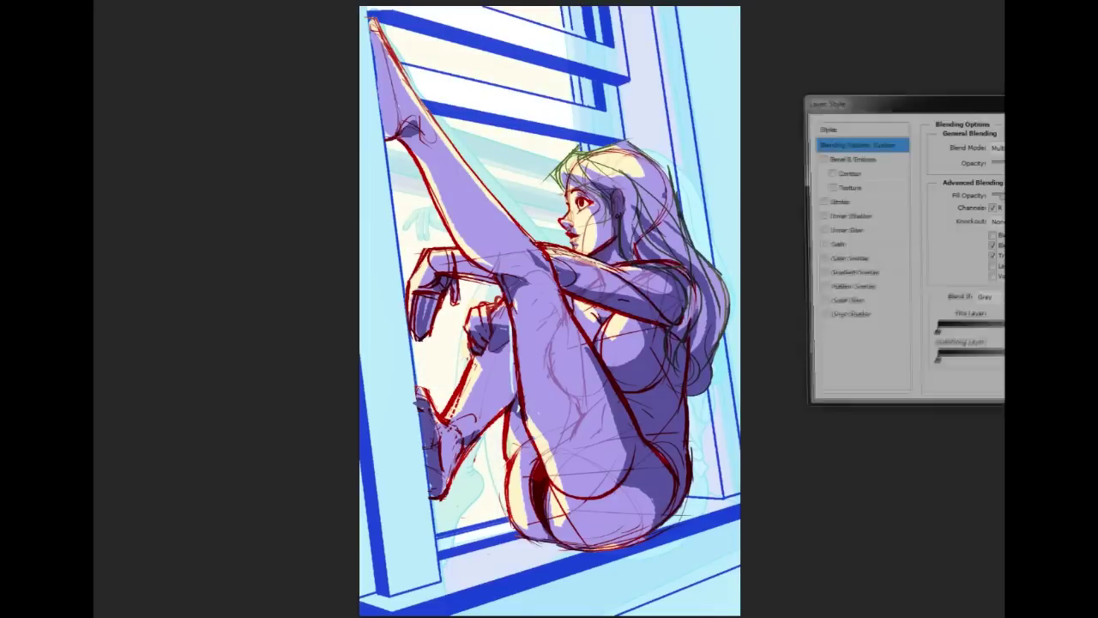
Step: Lighten the window background to pale cream and brush a blue tint into the shadows on the lower back, hip and lower foot
key(Escape)
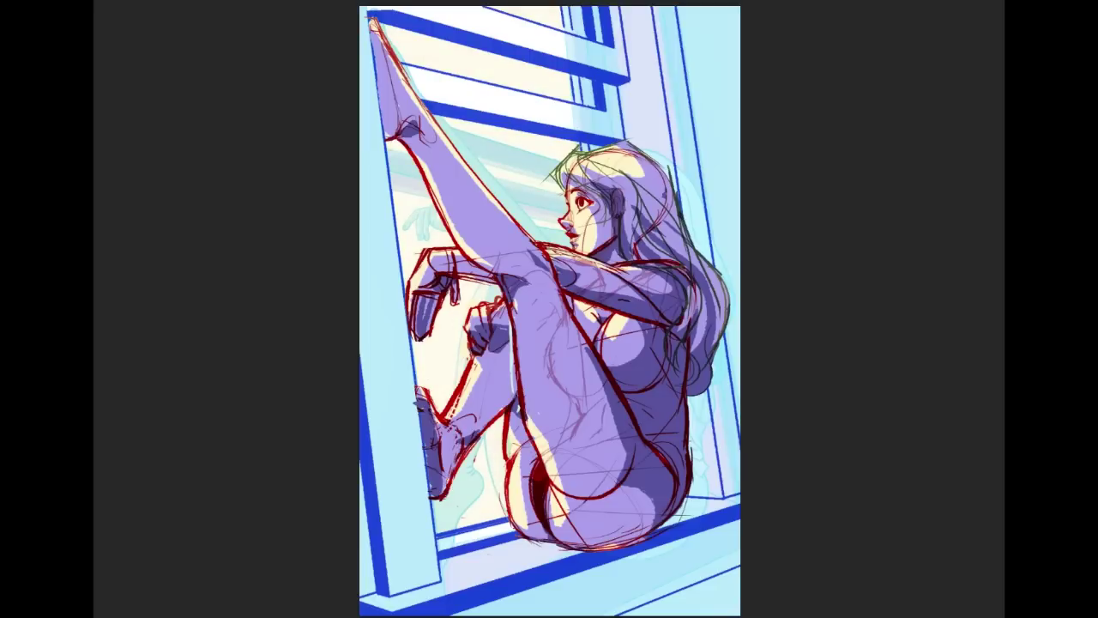
key(alt+BackSpace)
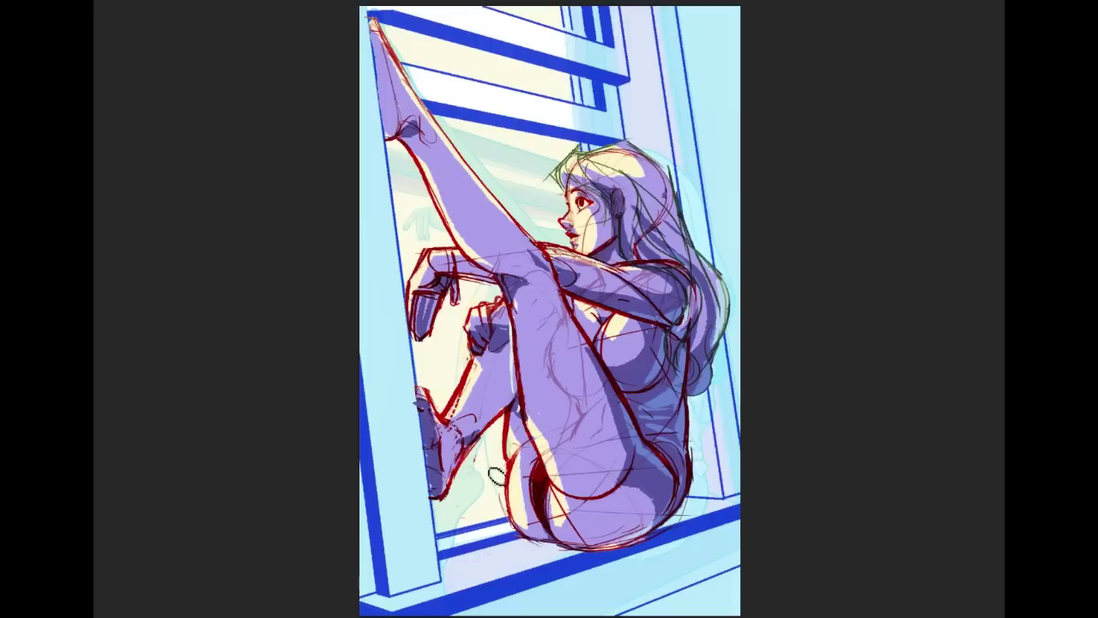
drag(429, 428, 443, 463)
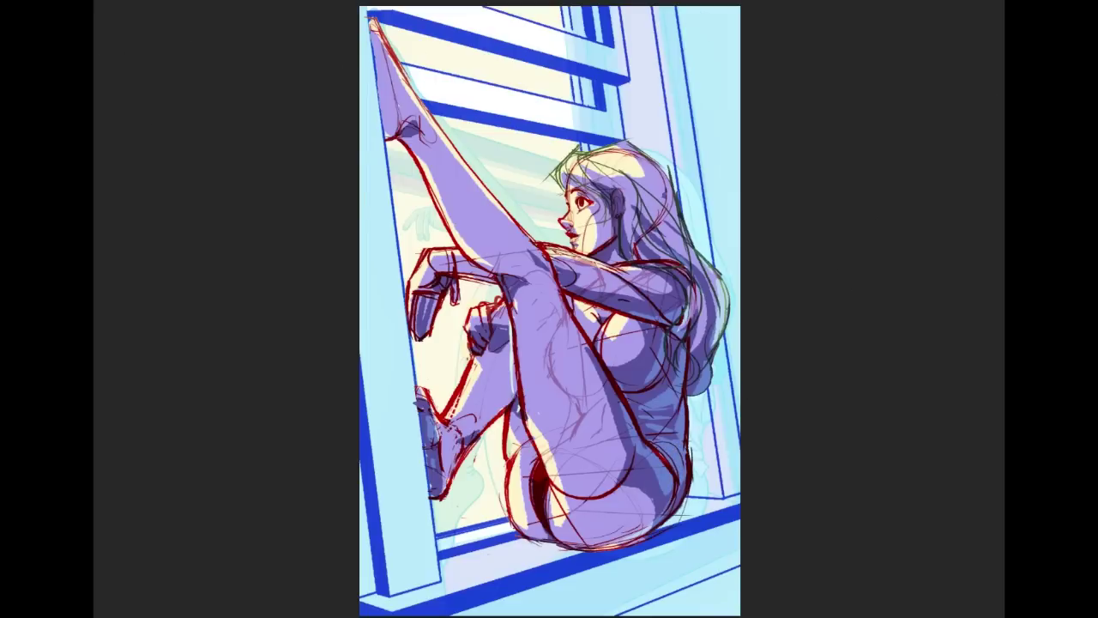
Step: Select the light blue wall panels, sill front and white window slats and fill them with the figure's violet shadow tone
click(709, 71)
shift+click(675, 86)
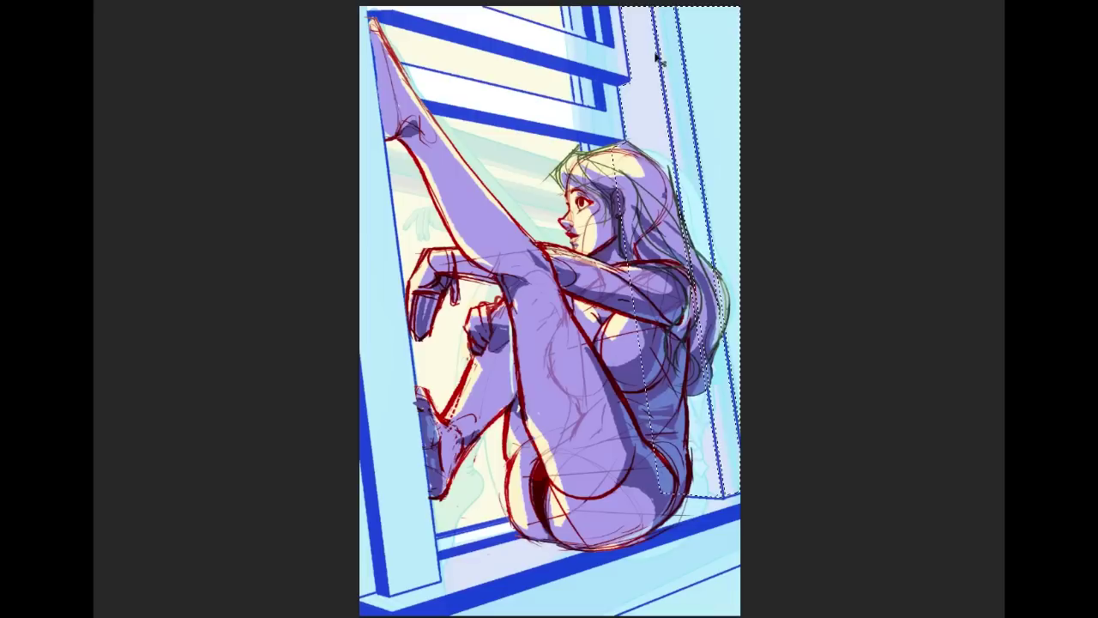
shift+click(723, 593)
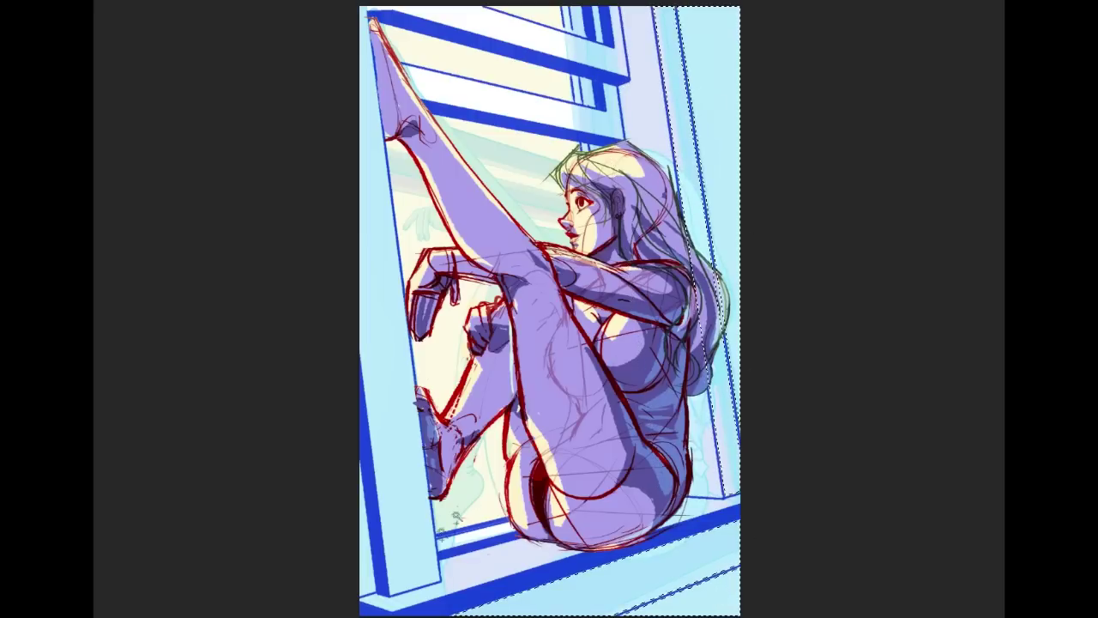
shift+click(393, 605)
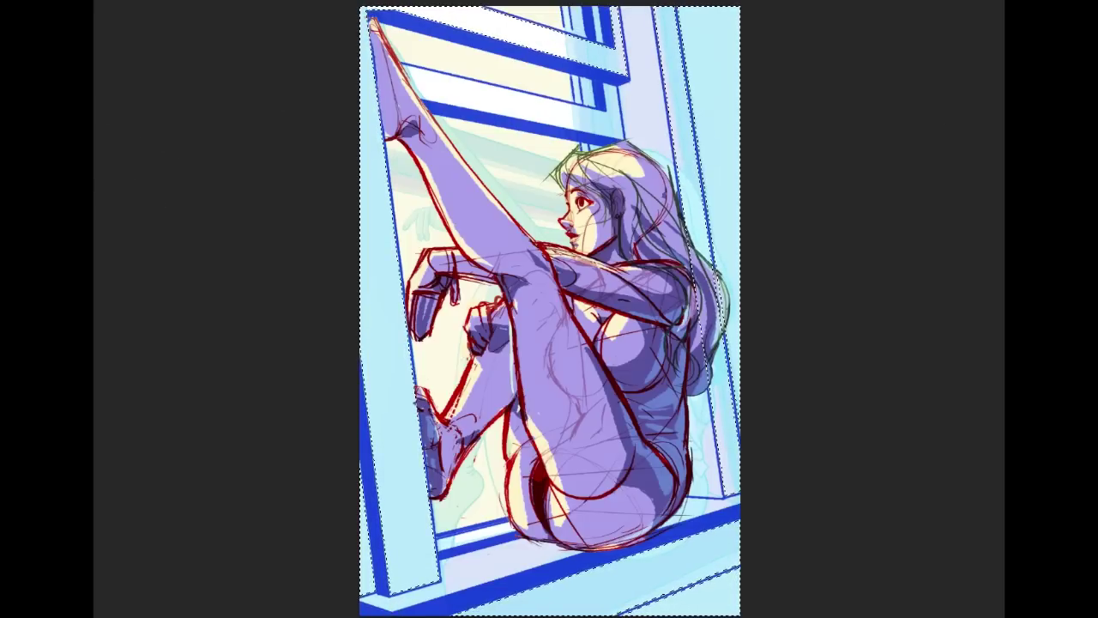
shift+click(503, 89)
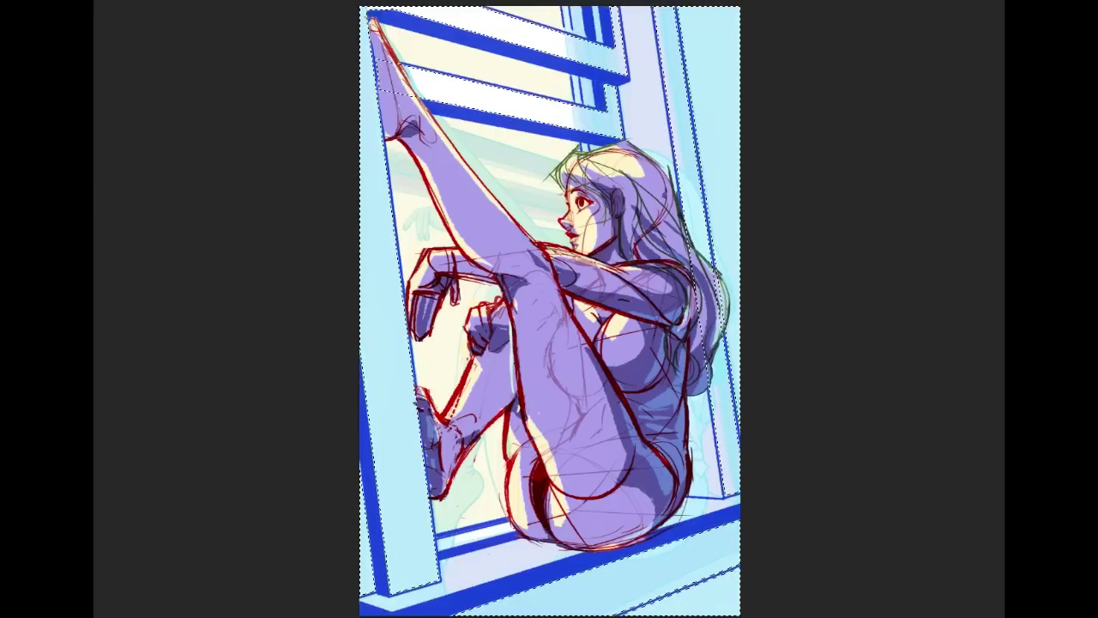
alt+click(651, 184)
click(718, 129)
key(ctrl+d)
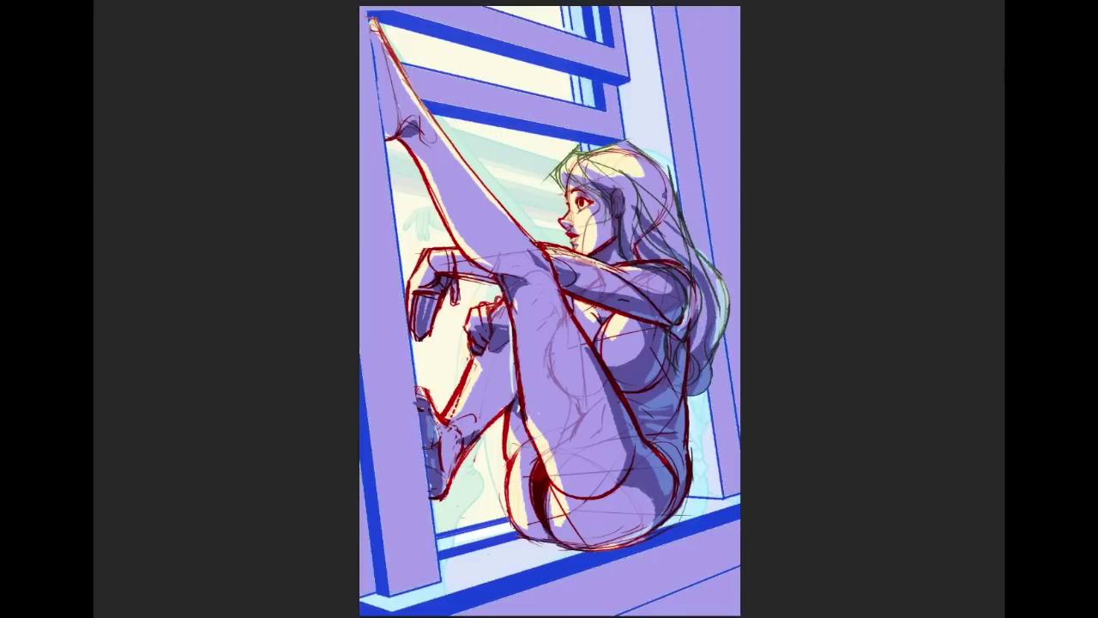
Step: Brush blue over the violet window frame and walls, and shade the upright panel behind the head, leaving two light patches
drag(371, 52, 705, 51)
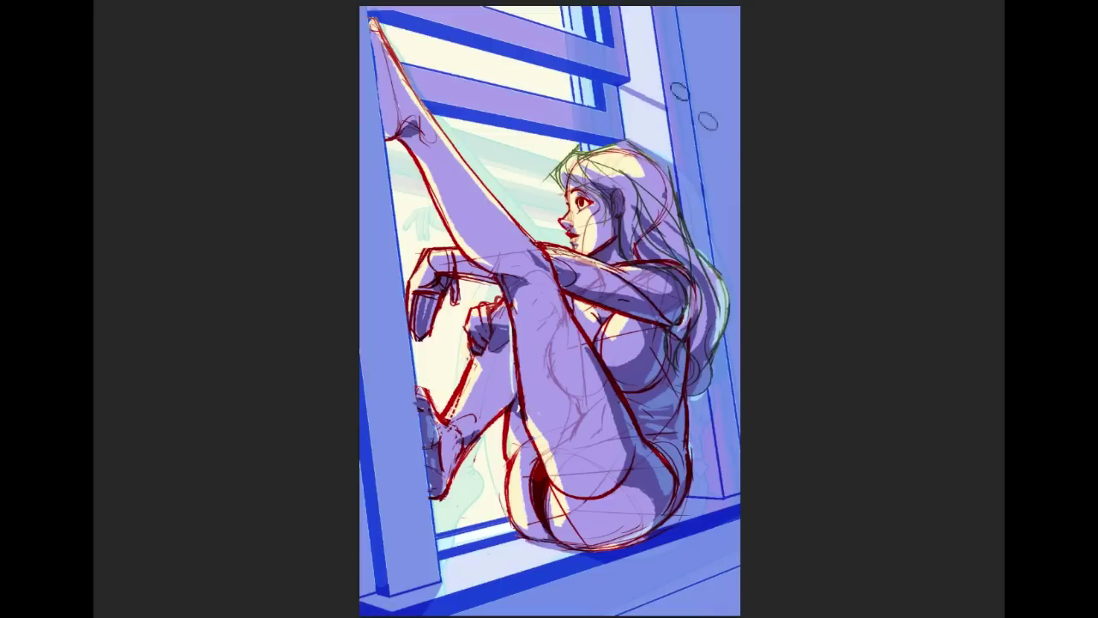
mouse_move(627, 12)
mouse_down()
mouse_move(640, 23)
mouse_move(632, 12)
mouse_move(638, 50)
mouse_up()
mouse_move(680, 83)
mouse_down()
mouse_move(639, 60)
mouse_move(644, 99)
mouse_move(654, 79)
mouse_up()
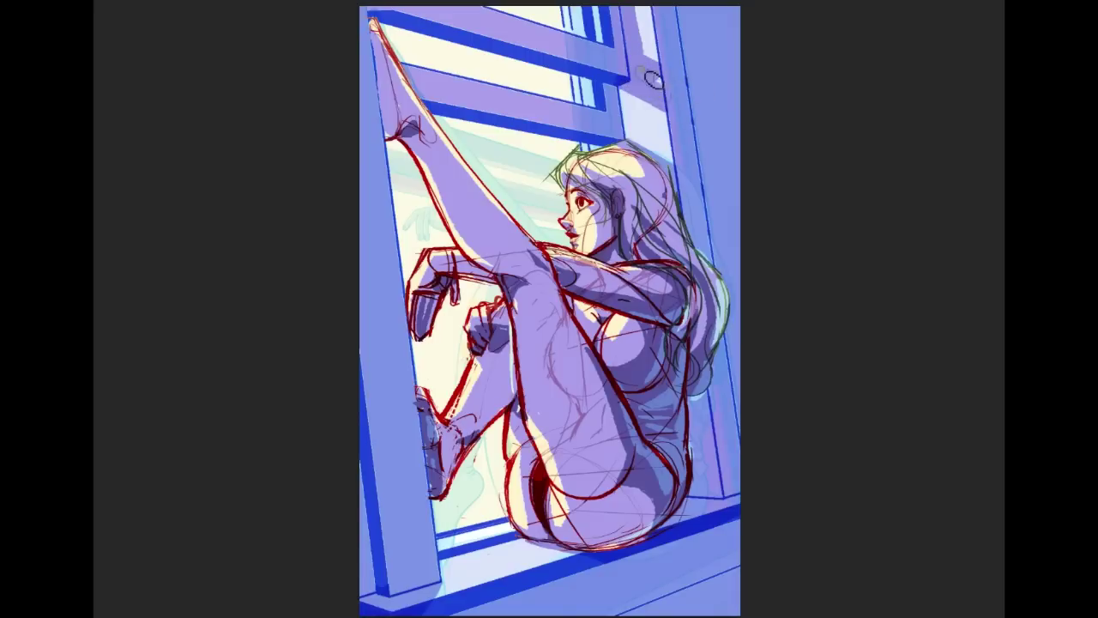
drag(638, 23, 647, 41)
mouse_move(632, 149)
mouse_down()
mouse_move(628, 90)
mouse_move(639, 131)
mouse_up()
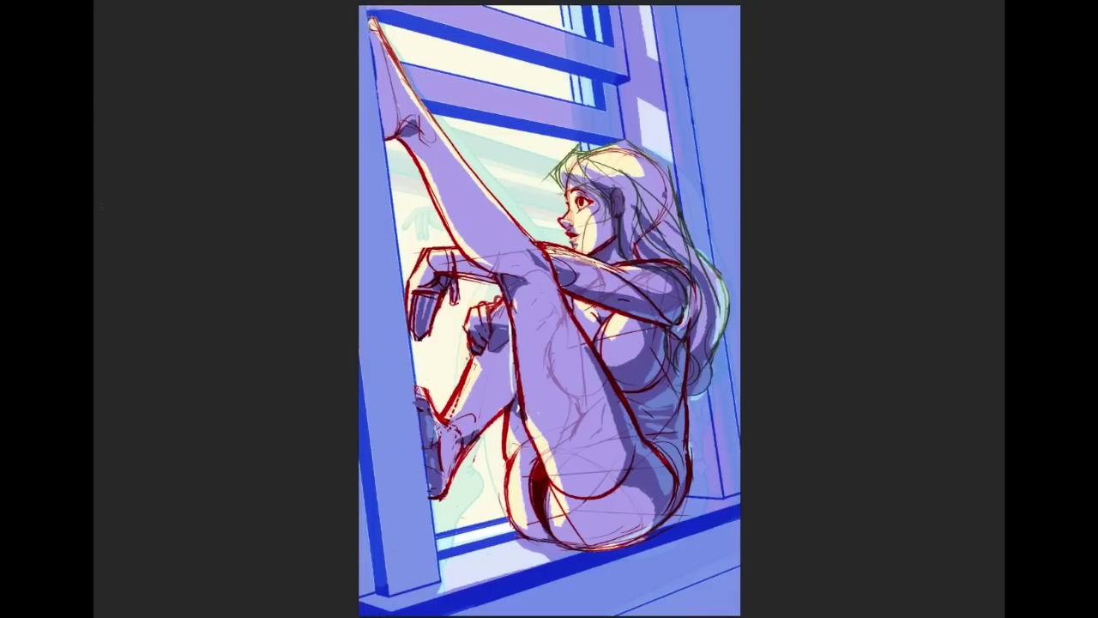
key(c)
key(Return)
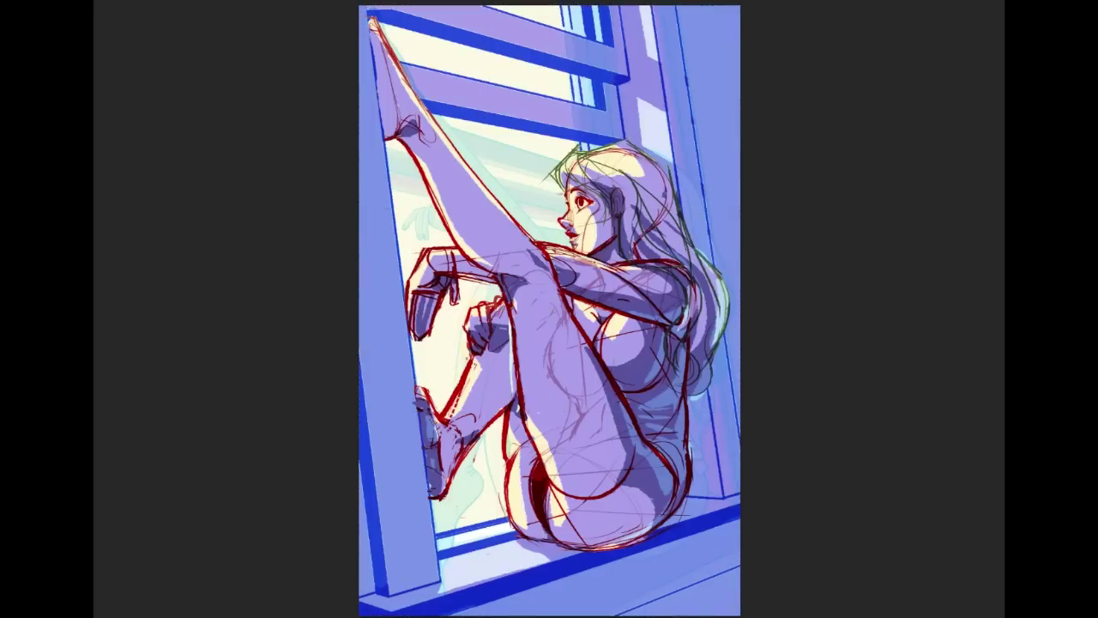